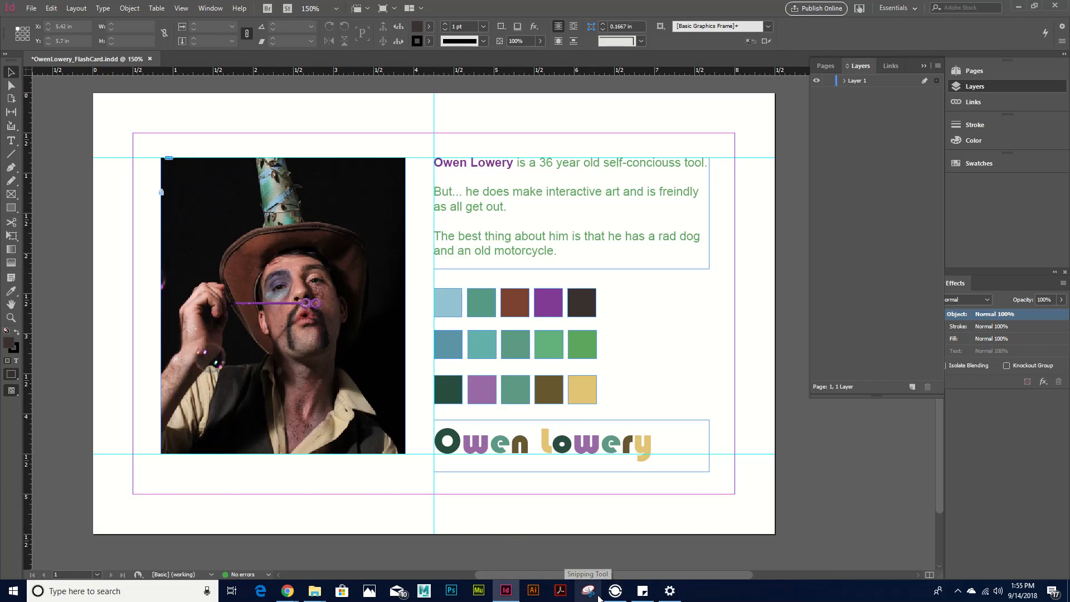
pyautogui.click(642, 590)
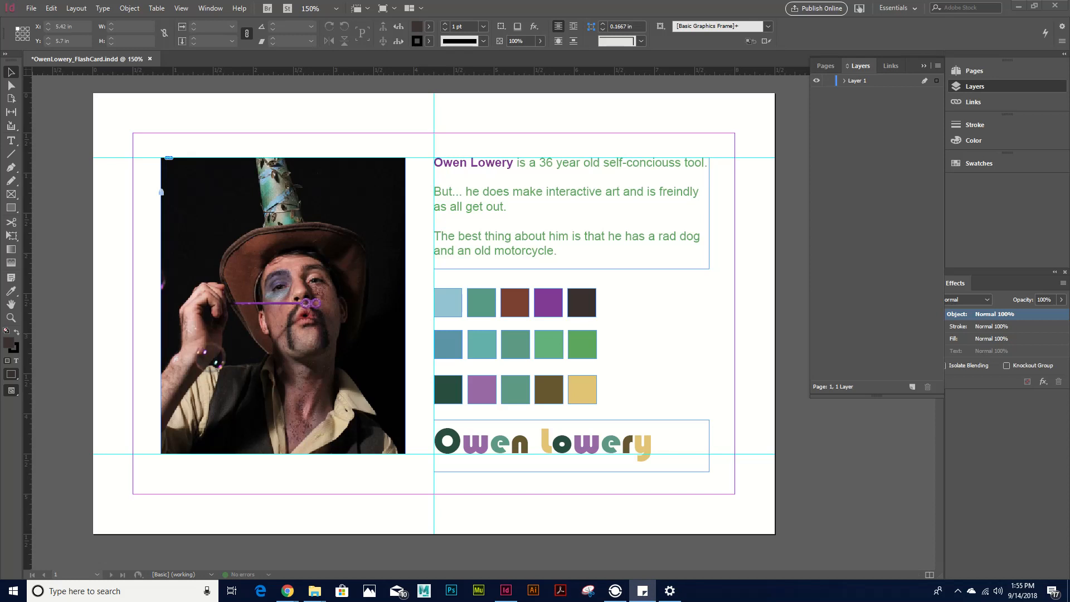
pyautogui.click(794, 310)
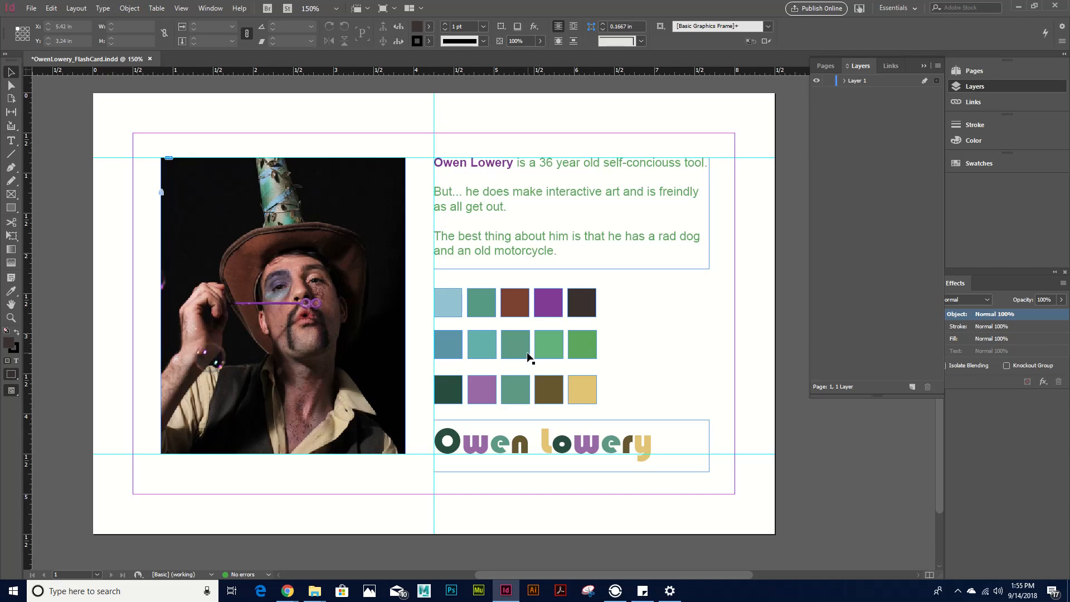
# Step: Create a new document from the default preset with its units set to inches
pyautogui.click(34, 10)
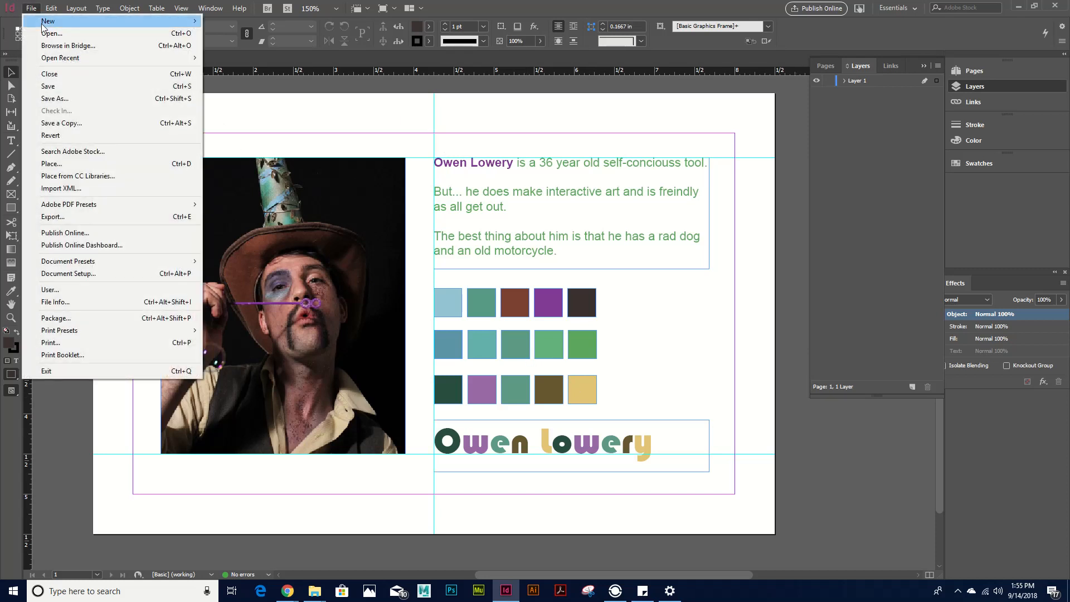
pyautogui.moveTo(56, 21)
pyautogui.click(213, 19)
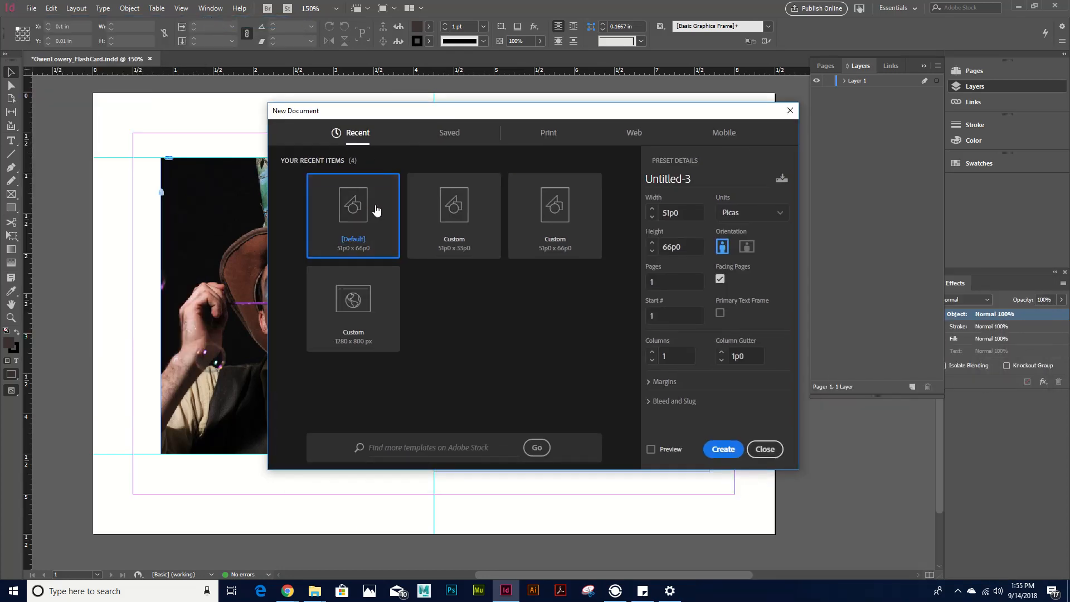
pyautogui.click(730, 214)
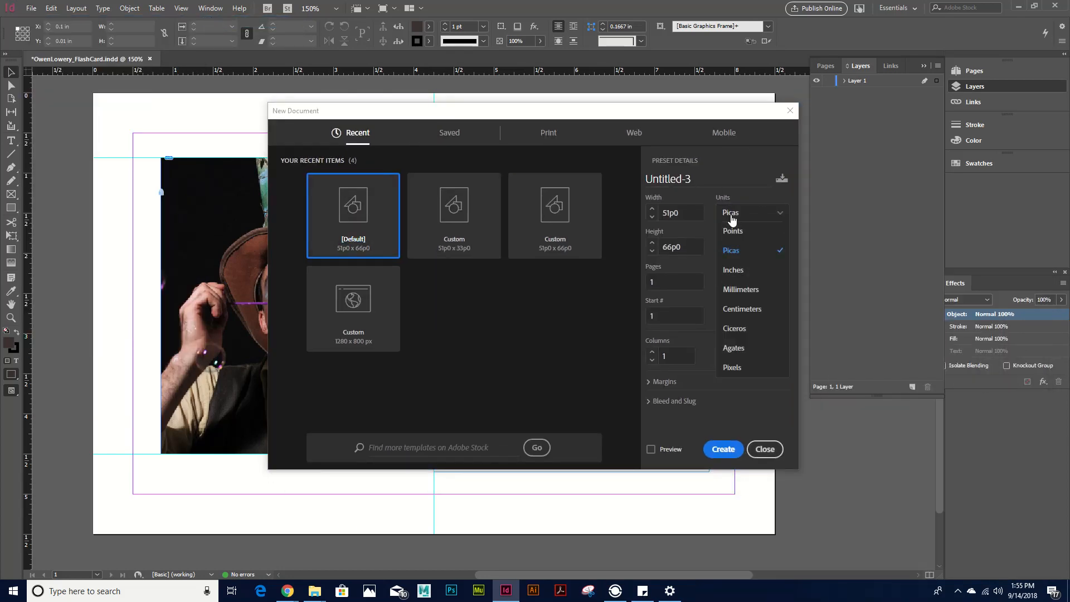
pyautogui.click(749, 278)
pyautogui.click(724, 450)
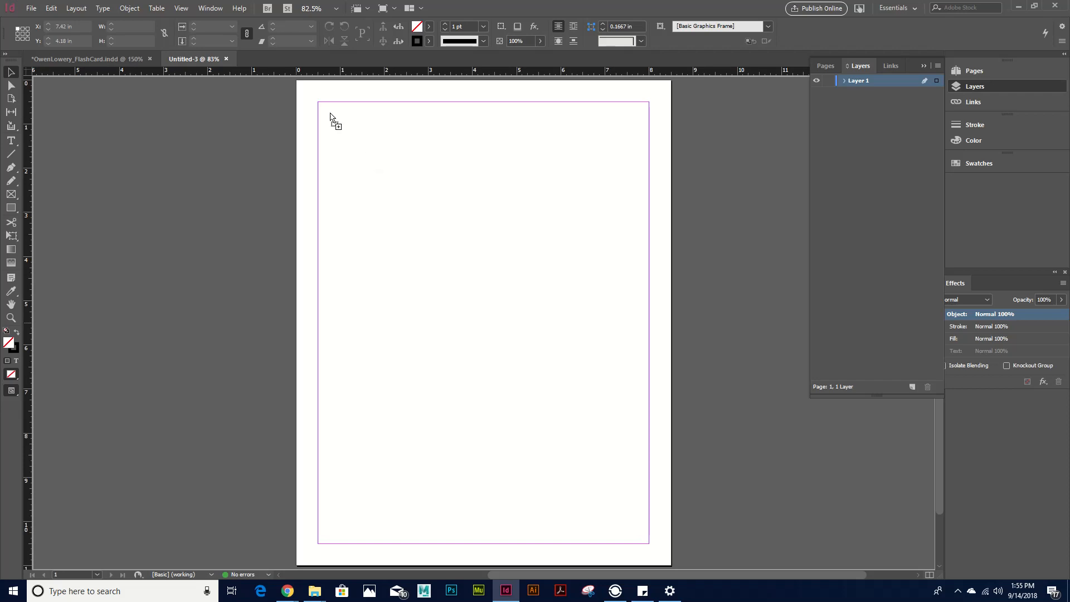
# Step: Place the loaded balloon photo inside the page margins at about 6.8 by 9.07 in, and leave it deselected
pyautogui.moveTo(334, 118); pyautogui.dragTo(563, 520)
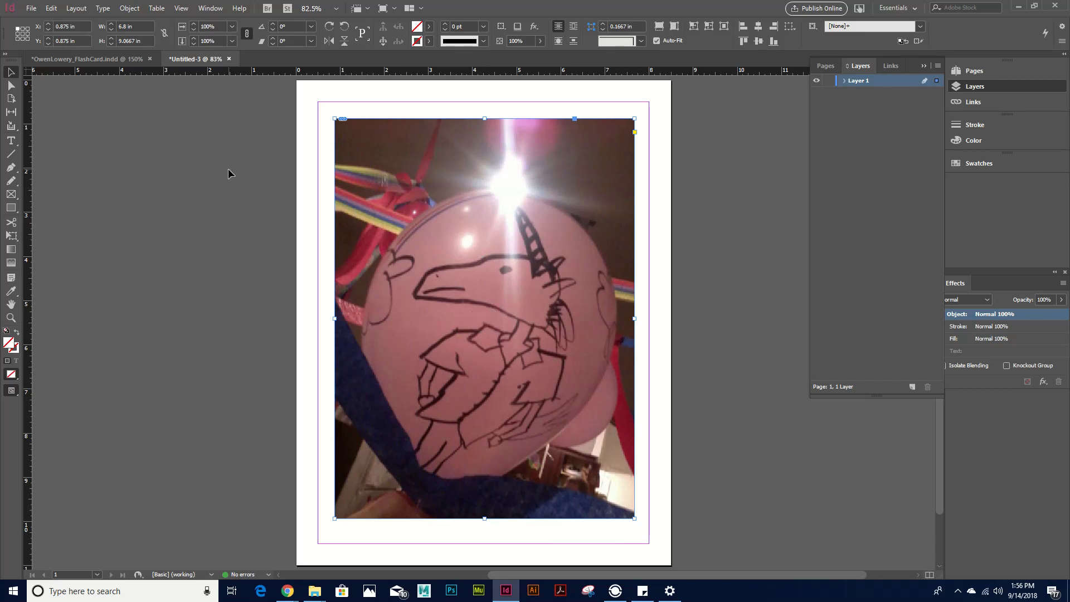
pyautogui.click(253, 174)
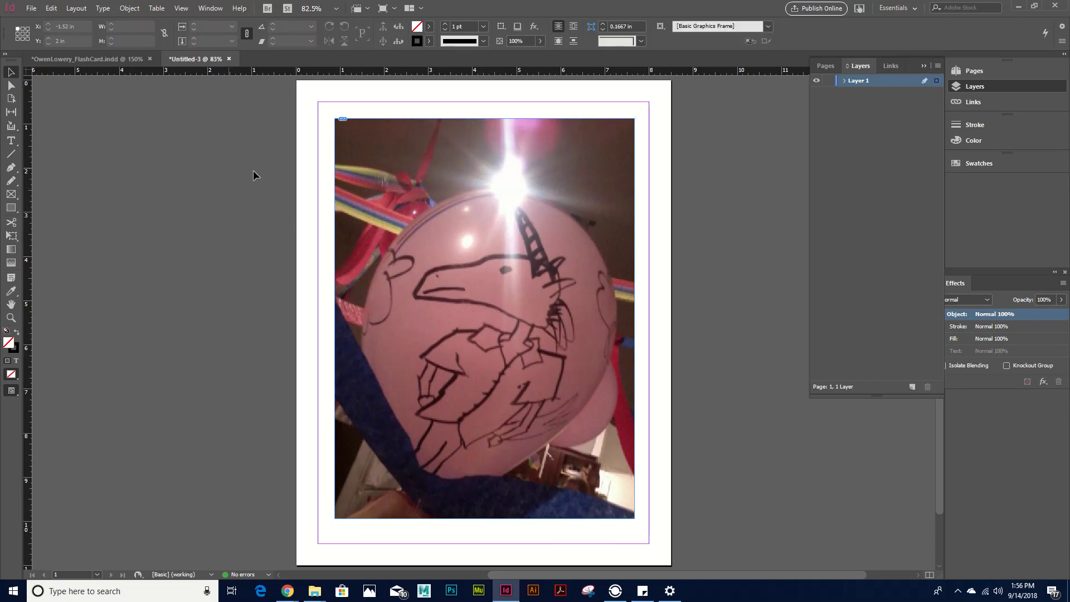
pyautogui.click(527, 195)
pyautogui.click(262, 198)
pyautogui.click(994, 85)
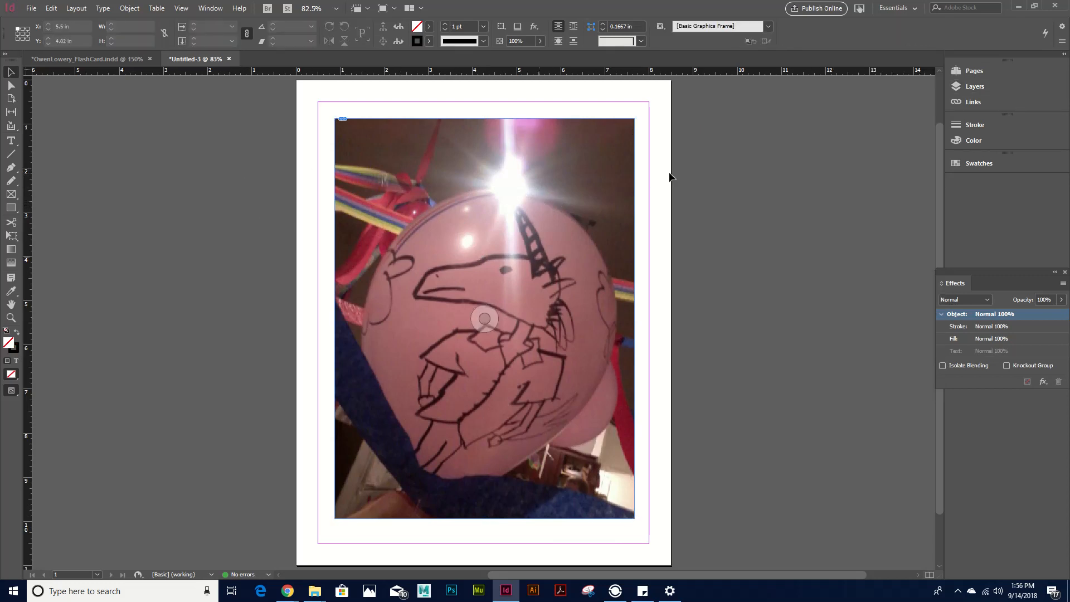
pyautogui.click(1041, 88)
pyautogui.click(995, 88)
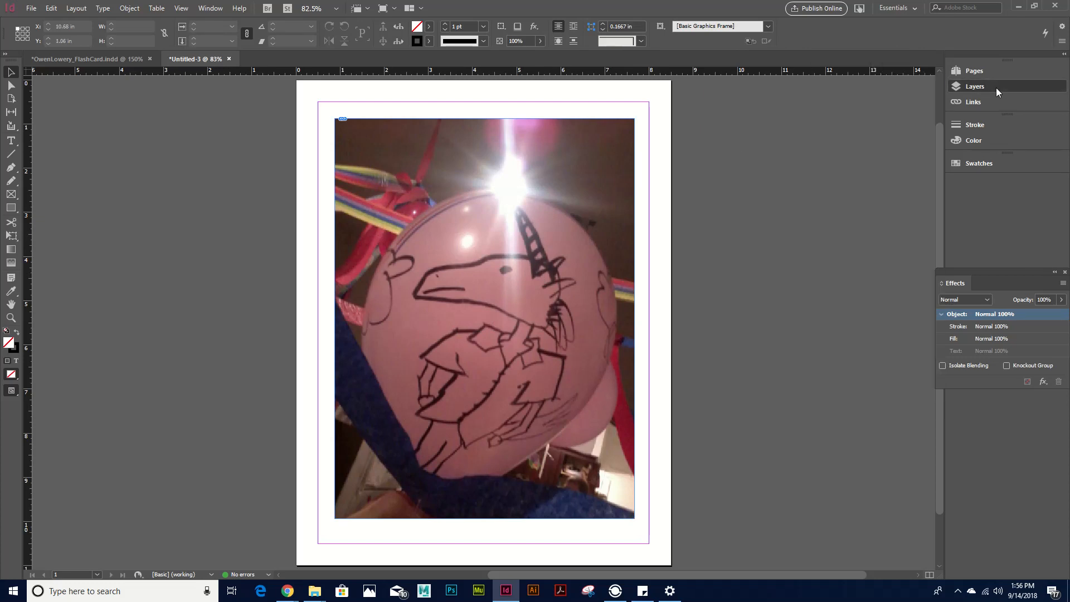
pyautogui.click(995, 88)
pyautogui.click(995, 88)
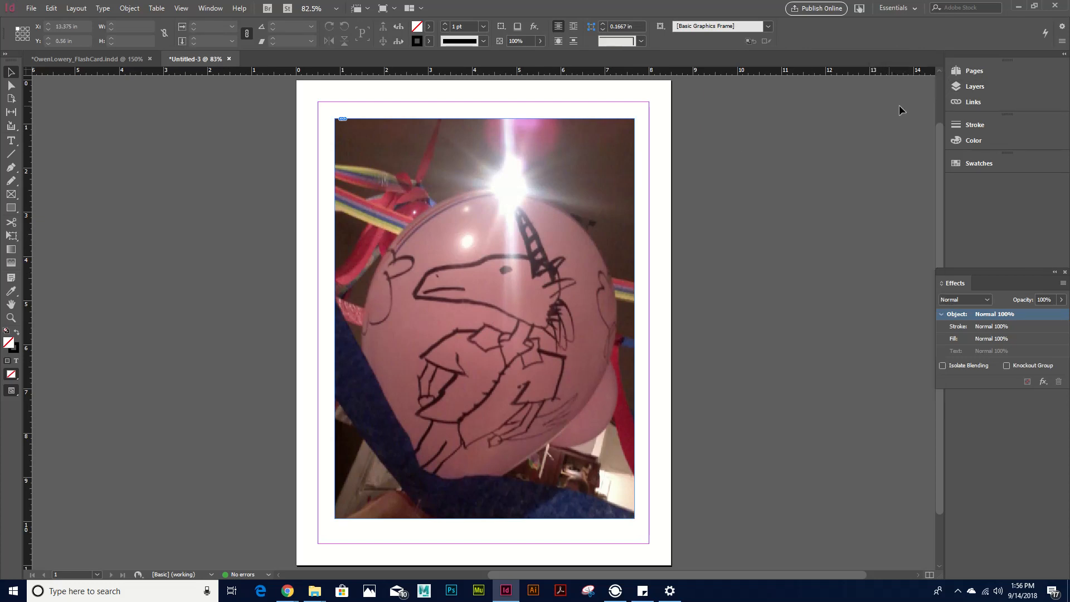
pyautogui.click(961, 90)
pyautogui.click(961, 90)
pyautogui.click(961, 91)
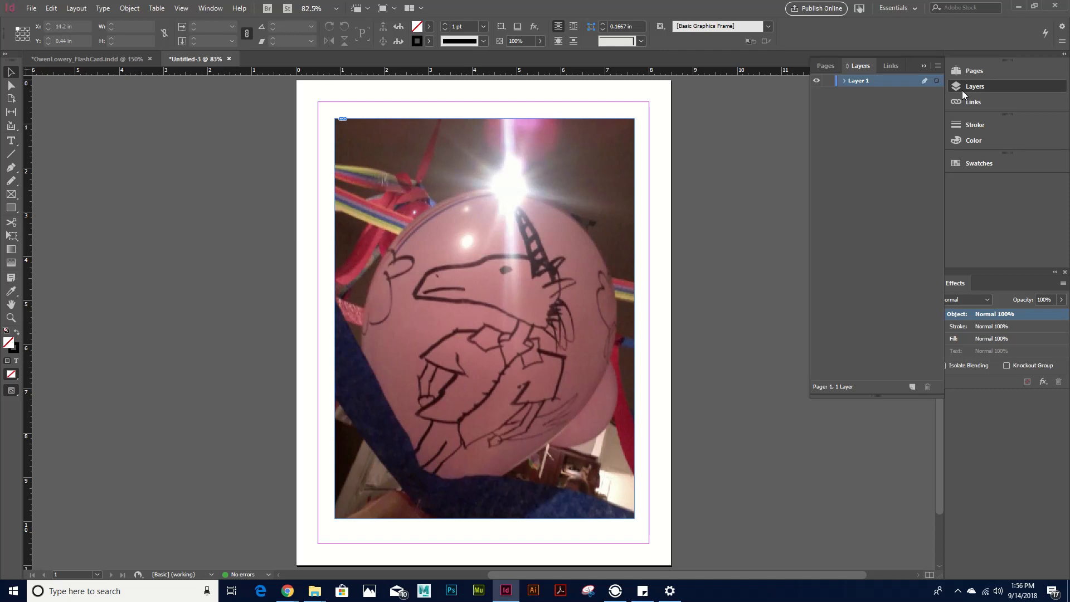
pyautogui.click(962, 90)
pyautogui.click(961, 90)
pyautogui.click(971, 91)
pyautogui.click(977, 89)
# Step: Reset the Essentials workspace to its default layout
pyautogui.click(896, 7)
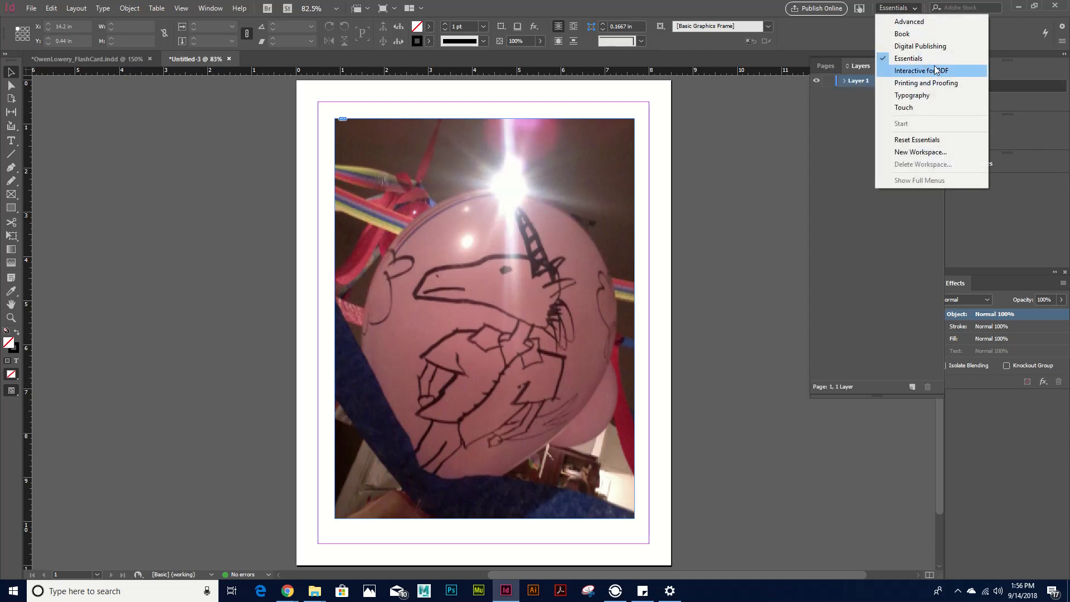
pyautogui.click(933, 61)
pyautogui.click(904, 9)
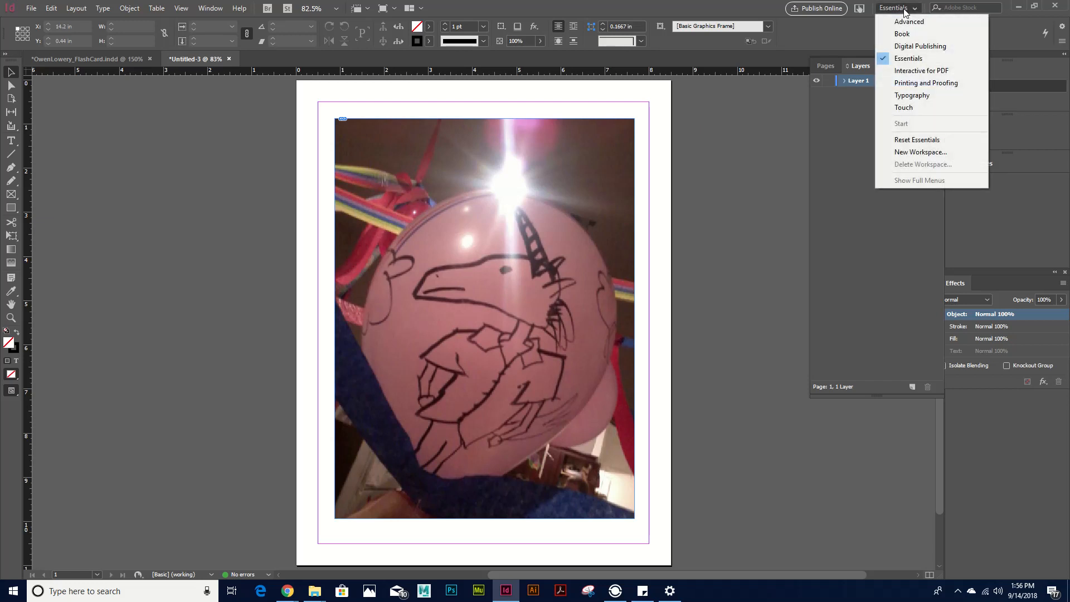
pyautogui.click(922, 140)
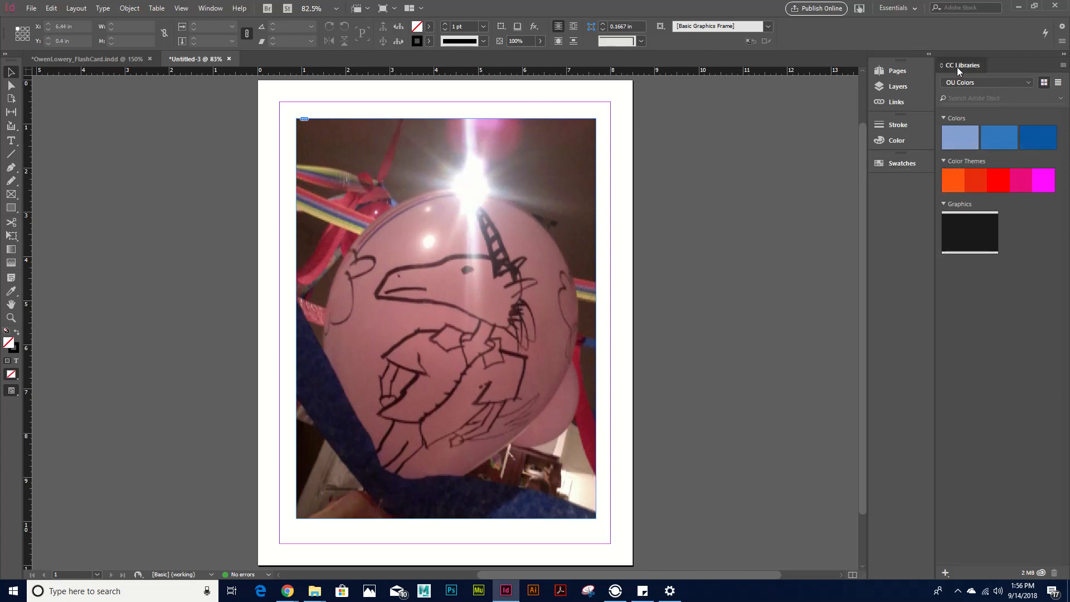
# Step: Close the CC Libraries panel to free up workspace
pyautogui.click(1062, 65)
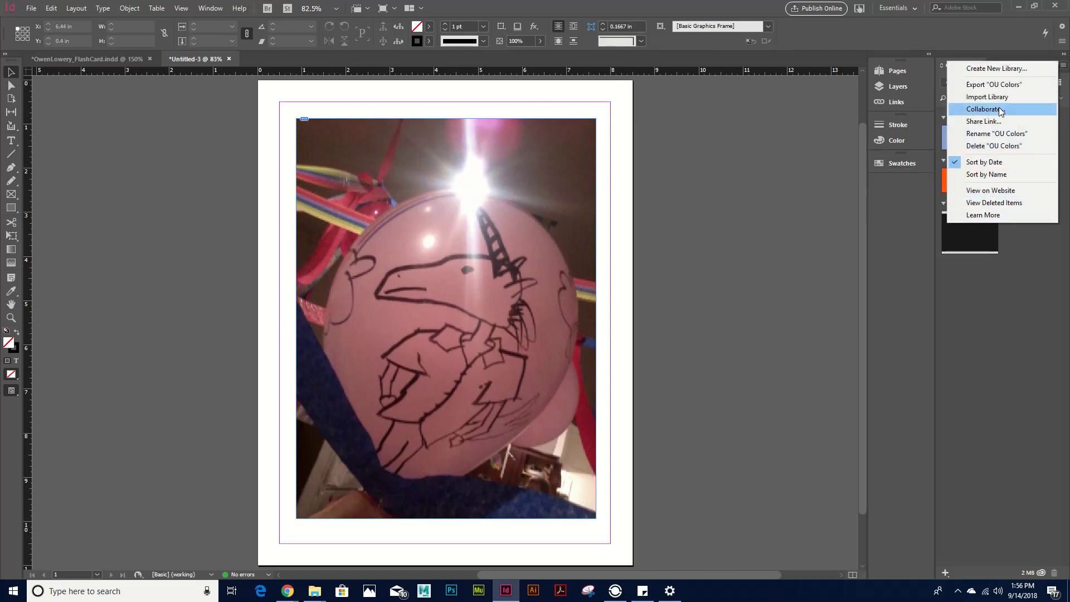
pyautogui.click(994, 322)
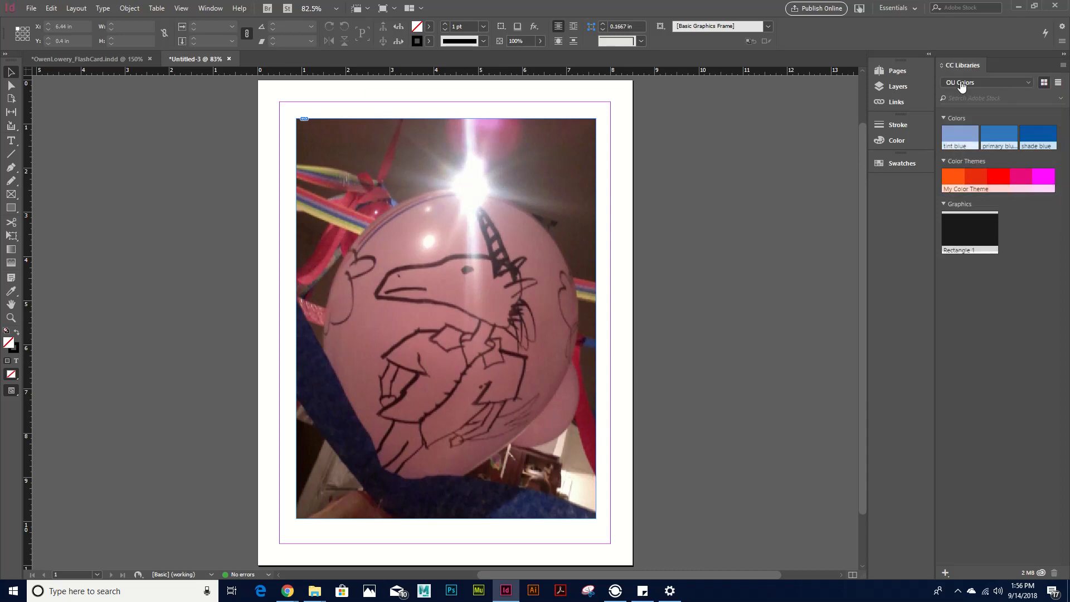
pyautogui.click(941, 66)
pyautogui.rightClick(891, 66)
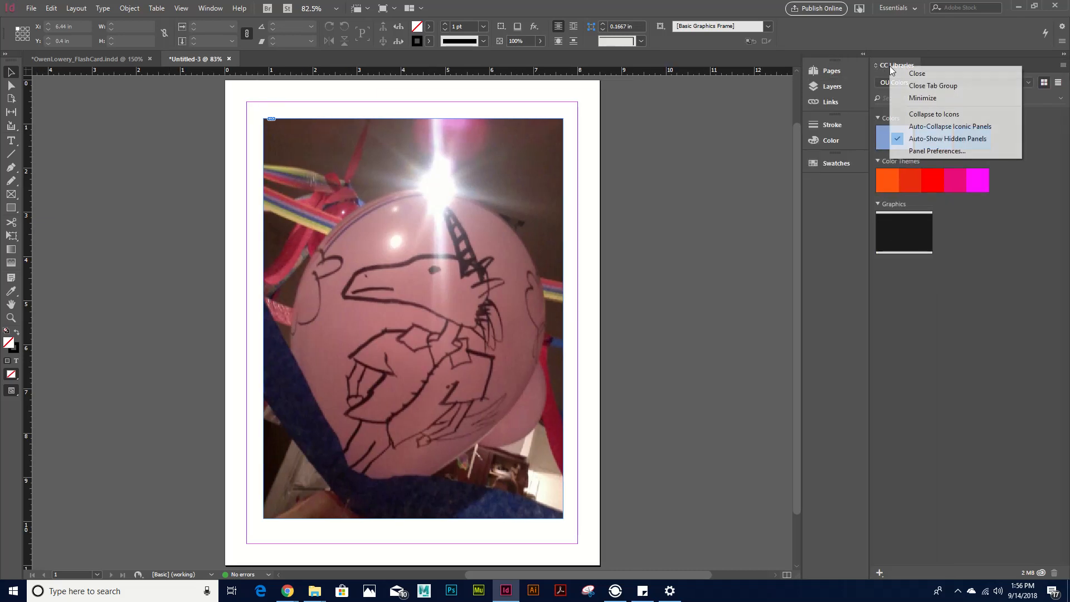
pyautogui.click(925, 78)
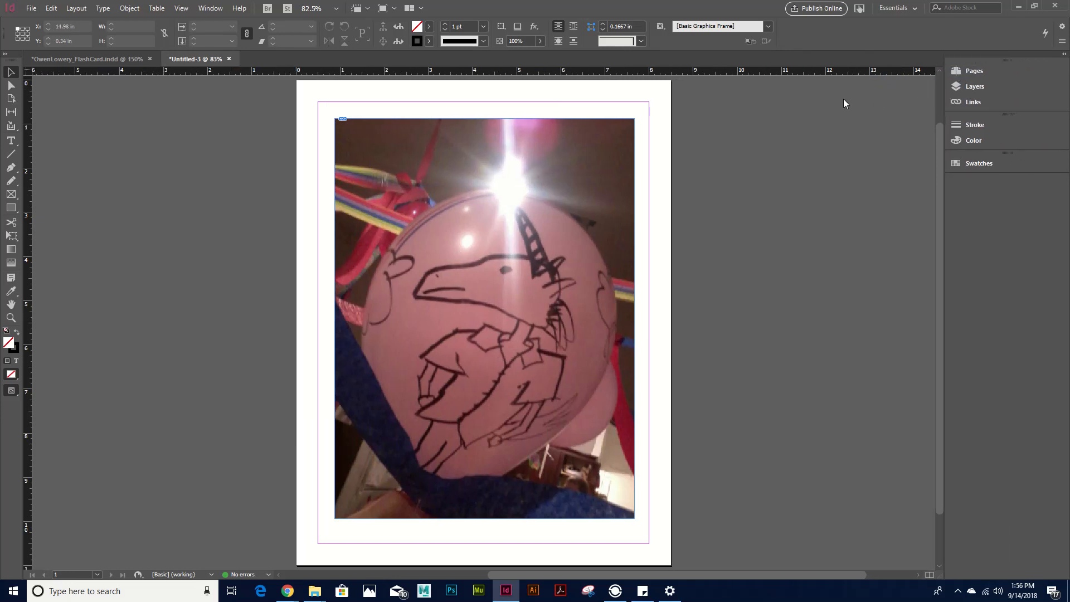
# Step: Show the document's layers and expand Layer 1 to list the placed photo inside it
pyautogui.click(972, 88)
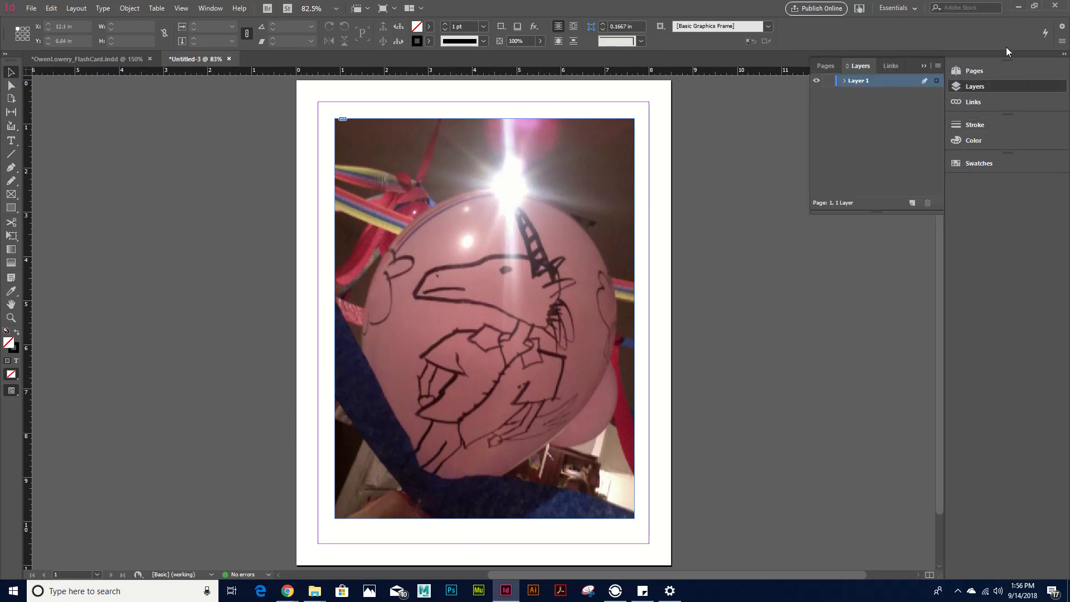
pyautogui.click(491, 229)
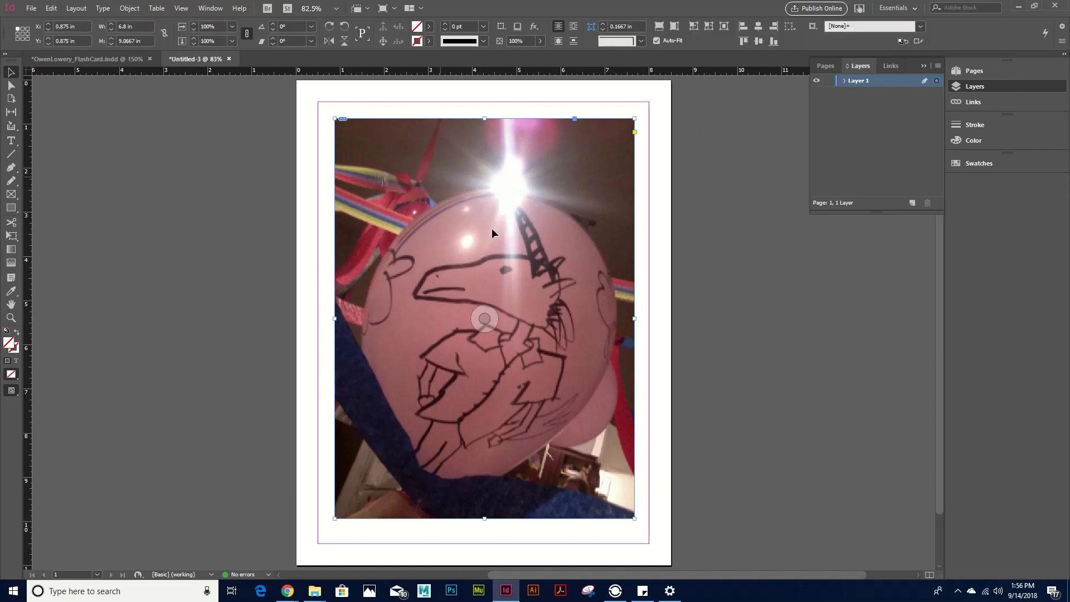
pyautogui.click(843, 81)
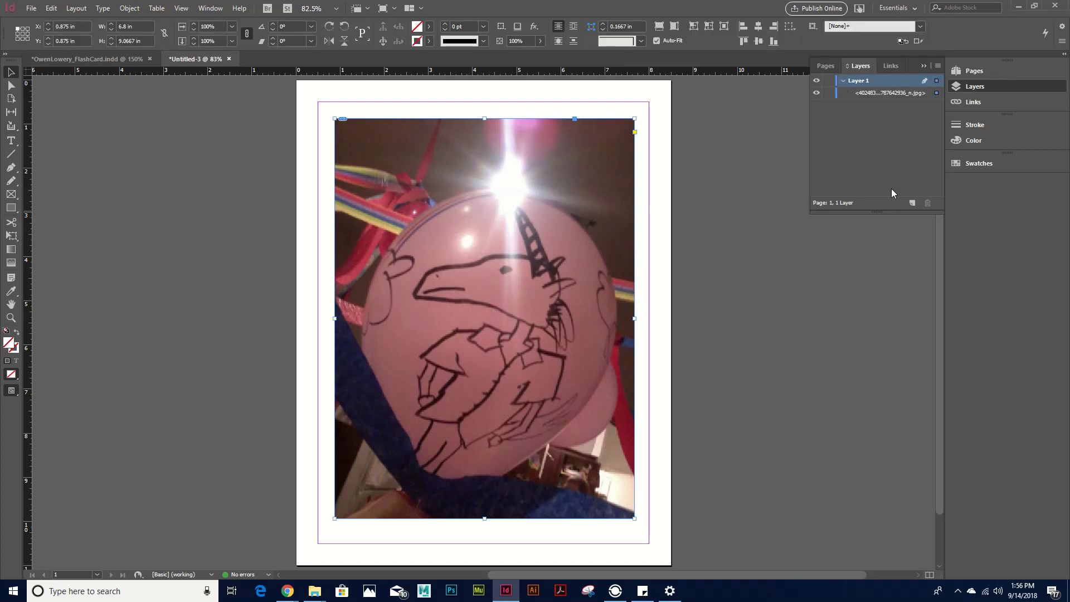
pyautogui.click(844, 81)
pyautogui.click(844, 82)
pyautogui.click(844, 82)
pyautogui.click(844, 82)
pyautogui.click(856, 149)
pyautogui.click(855, 81)
# Step: Toggle the visibility of Layer 1 off and back on
pyautogui.click(818, 83)
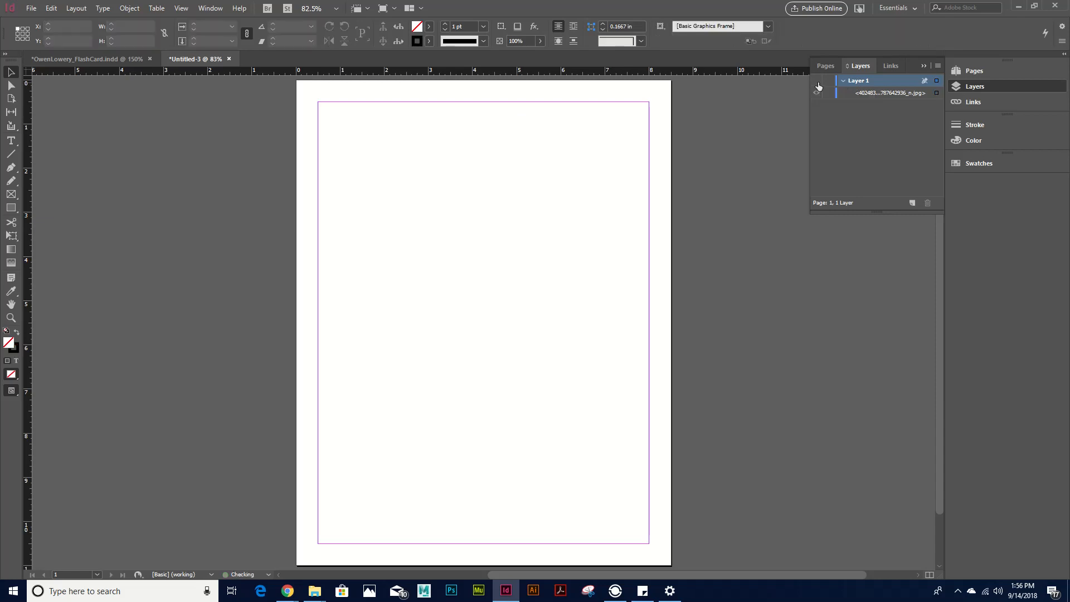
pyautogui.click(818, 83)
pyautogui.click(817, 82)
pyautogui.click(817, 84)
# Step: Toggle the visibility of the photo nested in Layer 1 off and back on
pyautogui.click(893, 93)
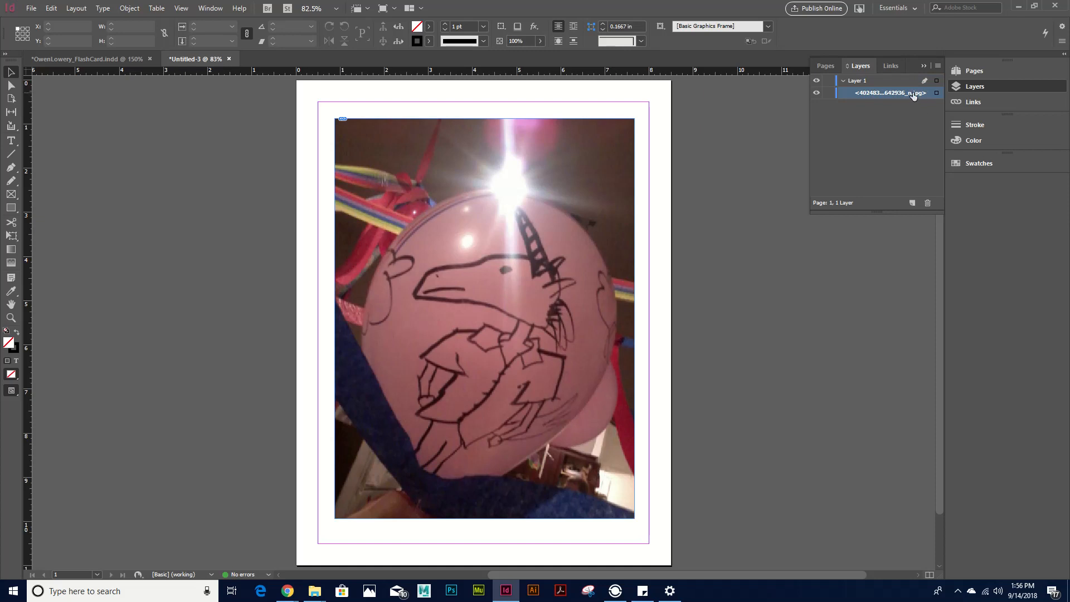
pyautogui.click(816, 92)
pyautogui.click(818, 92)
pyautogui.click(817, 93)
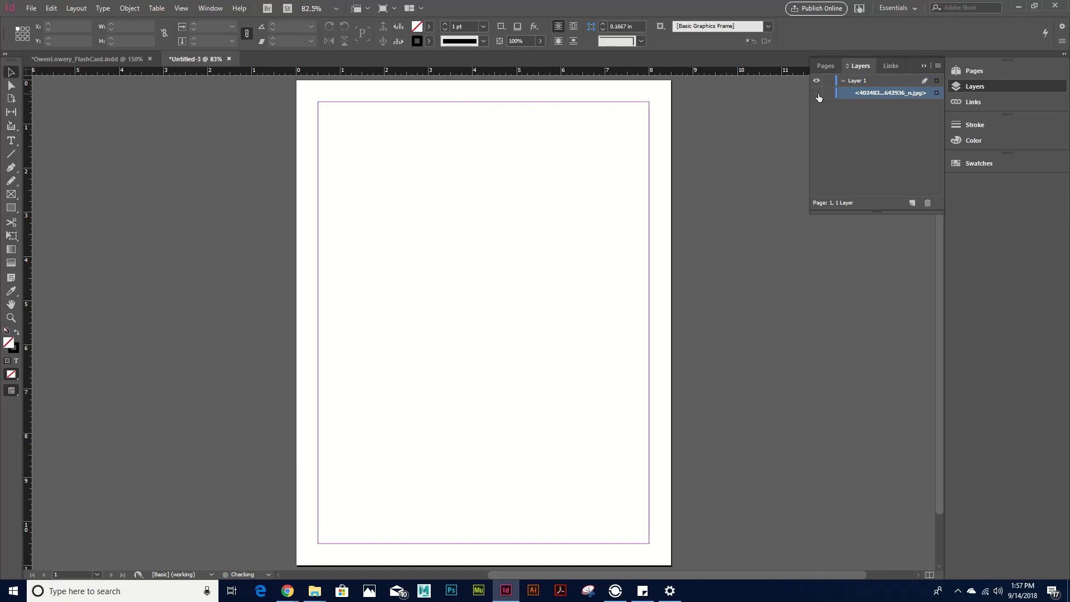
pyautogui.click(817, 92)
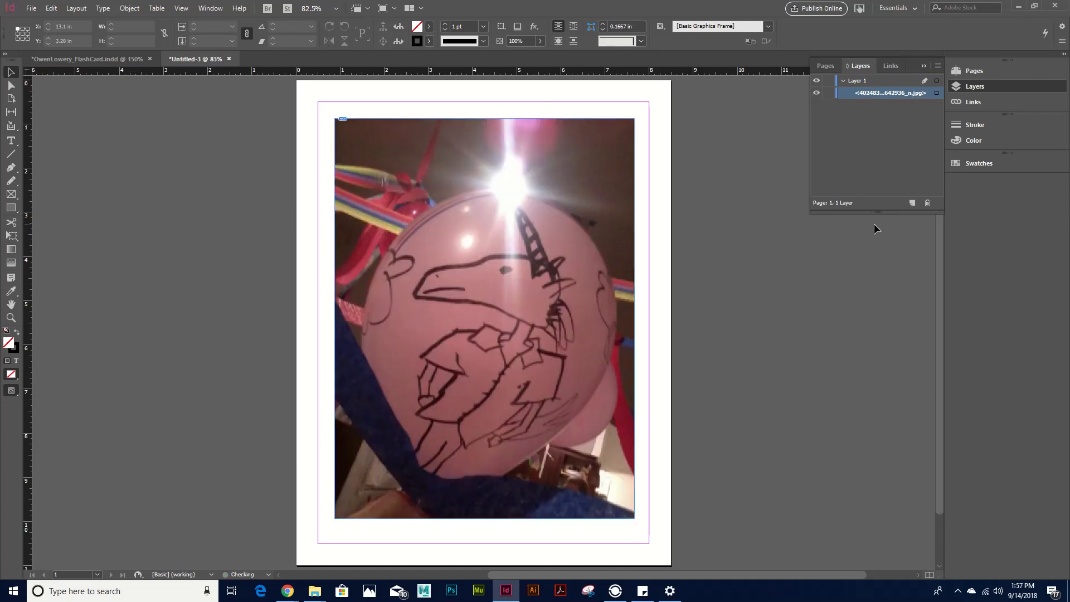
# Step: Select the placed photo through its entry under Layer 1, lower its opacity to 30%, and deselect it
pyautogui.click(870, 82)
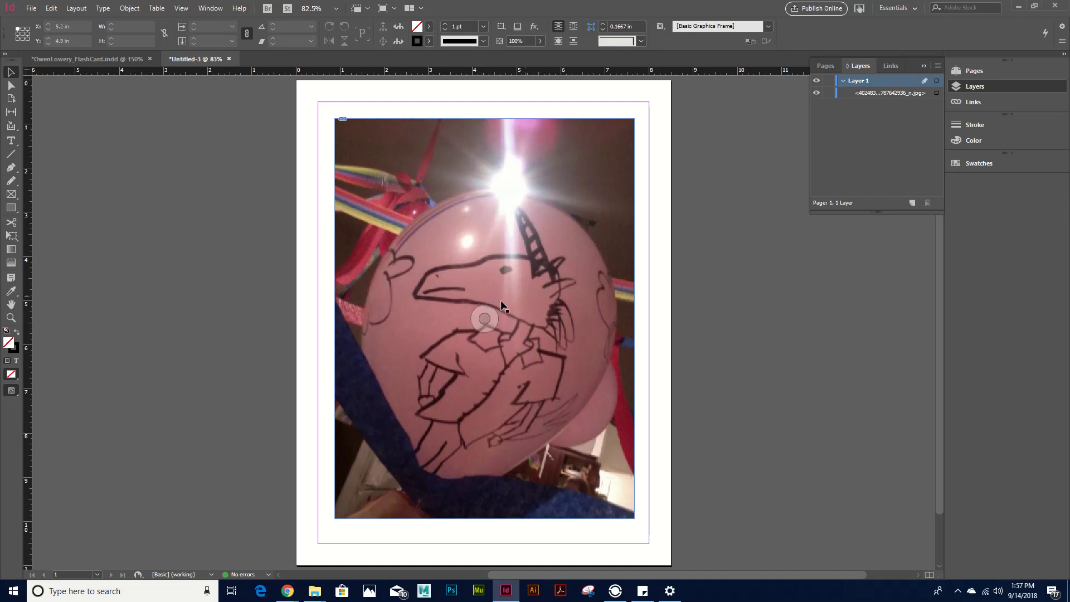
pyautogui.click(556, 167)
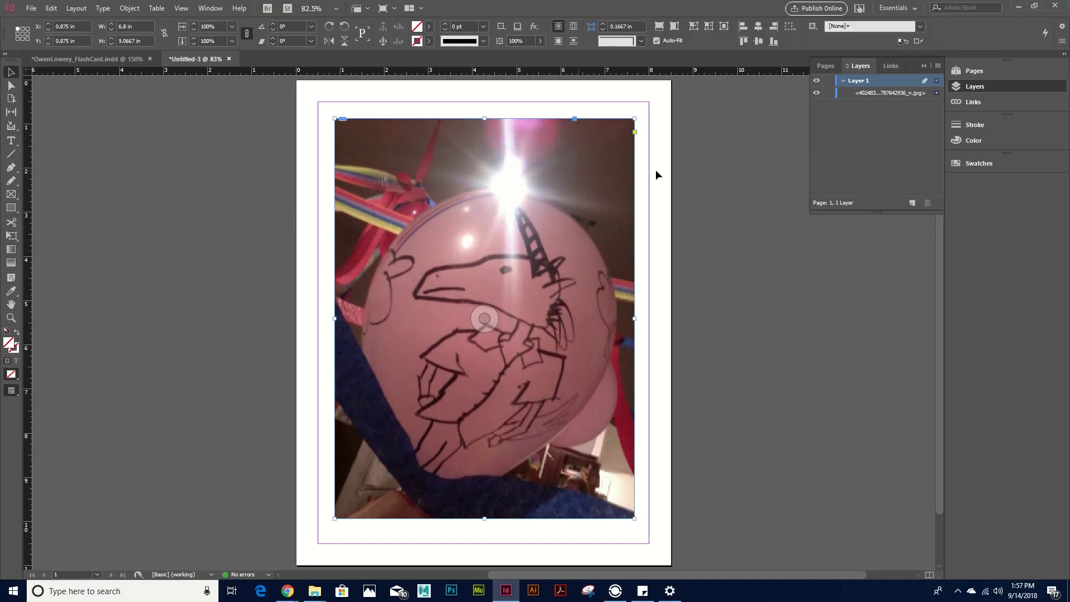
pyautogui.click(683, 169)
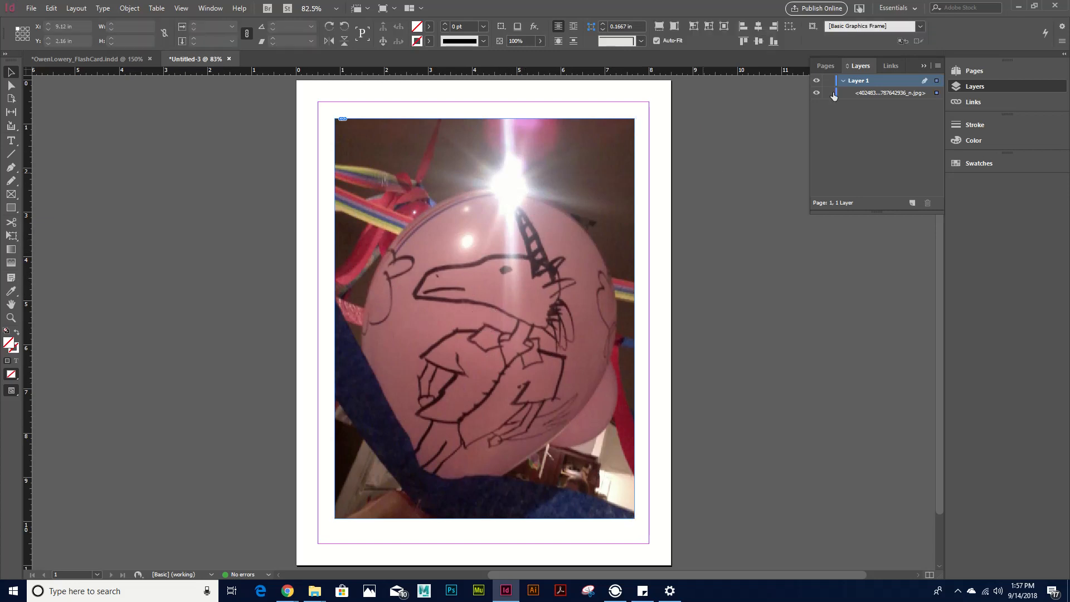
pyautogui.click(936, 93)
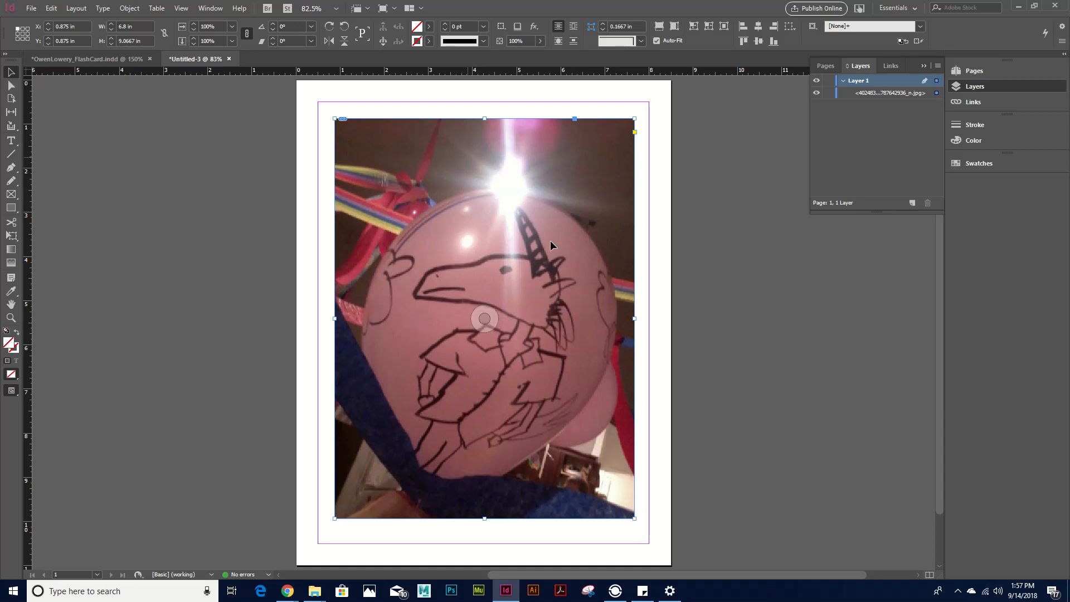
pyautogui.click(540, 42)
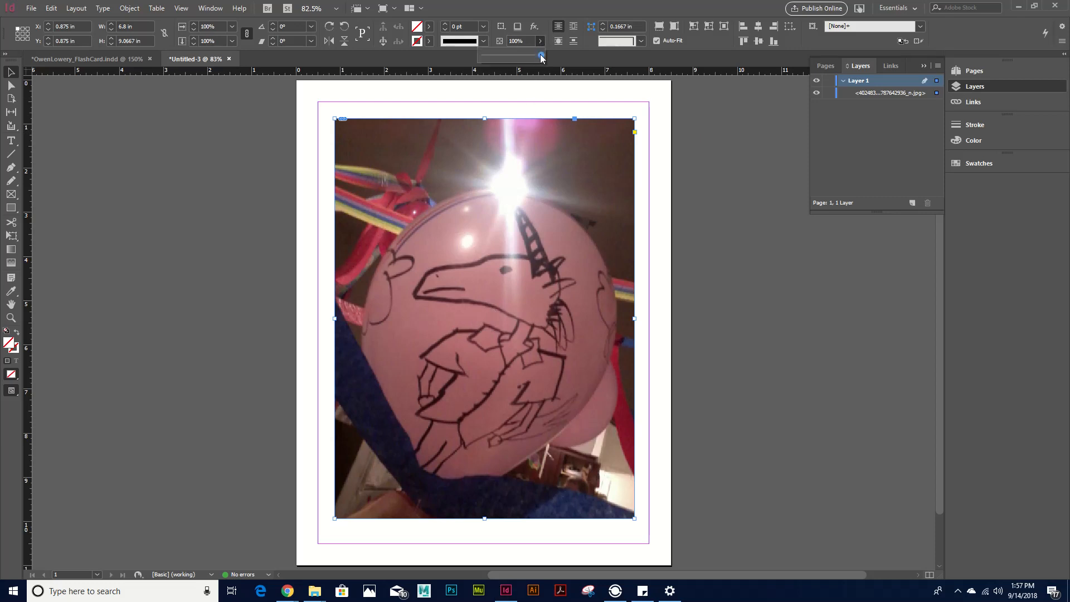
pyautogui.moveTo(541, 55); pyautogui.dragTo(499, 58)
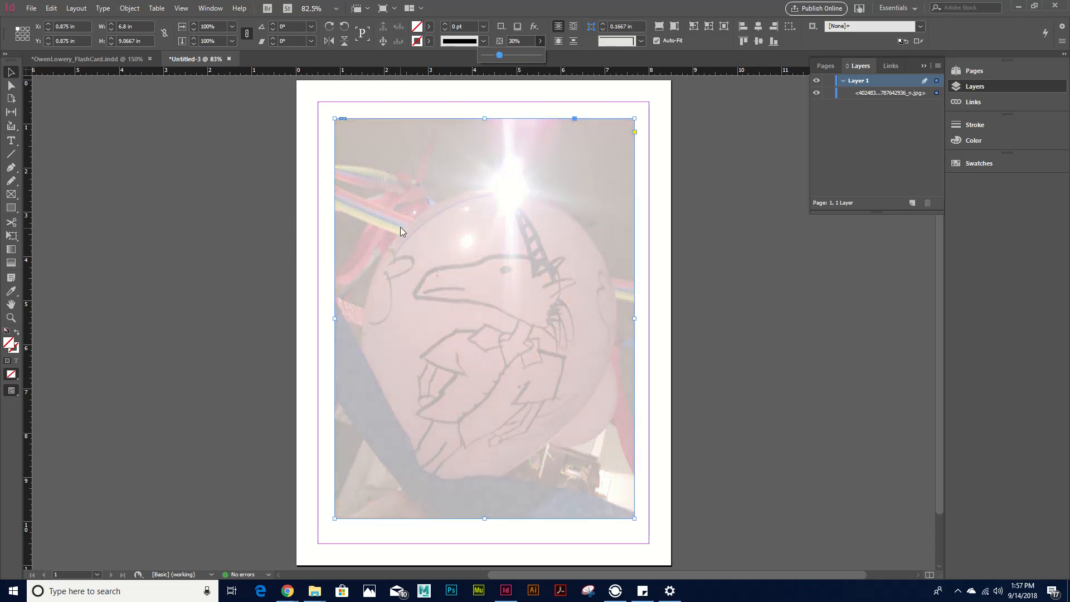
pyautogui.click(740, 230)
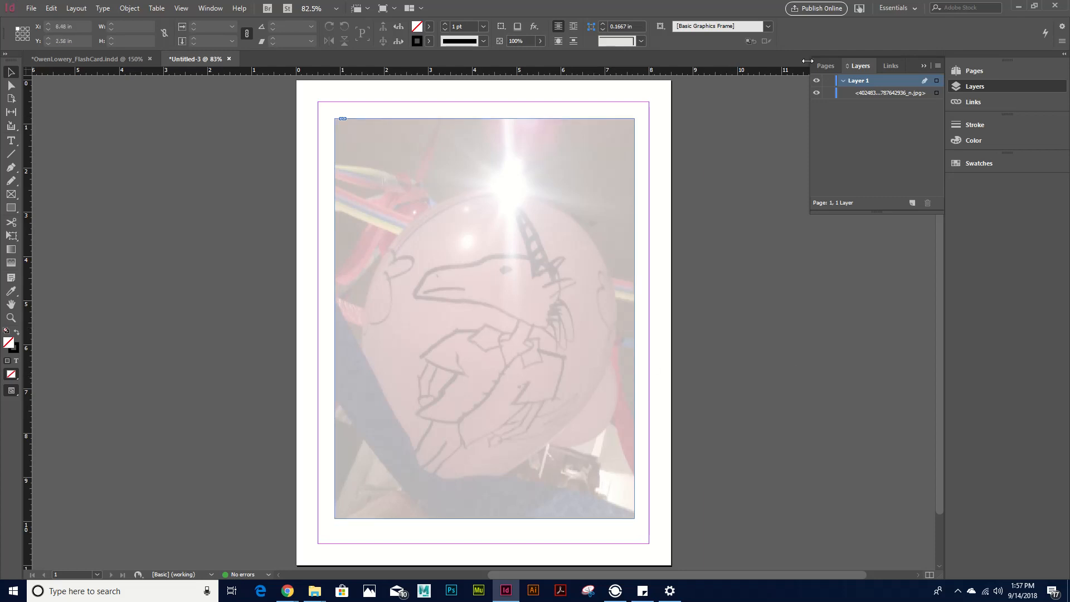
# Step: Rename Layer 1 to "Background"
pyautogui.doubleClick(864, 84)
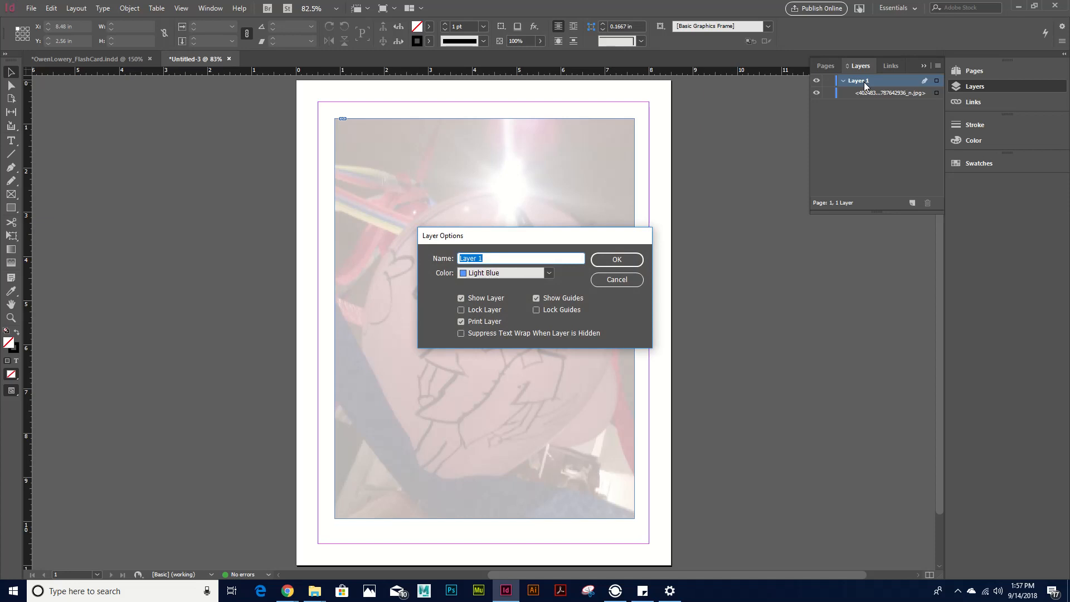
pyautogui.tripleClick(489, 260)
pyautogui.write('Background')
pyautogui.press('Return')
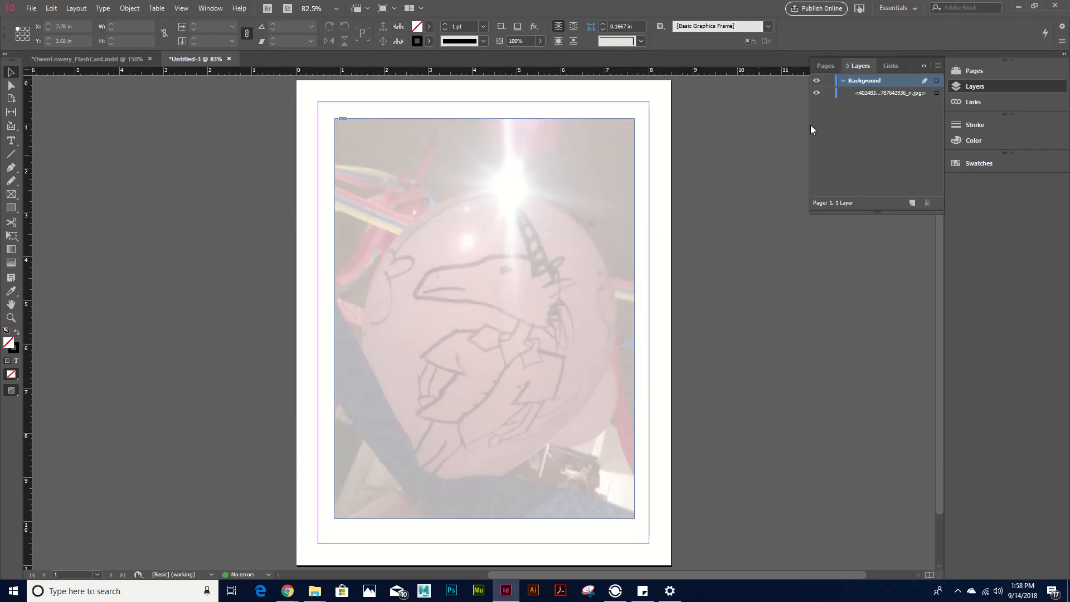
# Step: Lock the Background layer, collapse and expand its contents, and unlock it again
pyautogui.click(846, 108)
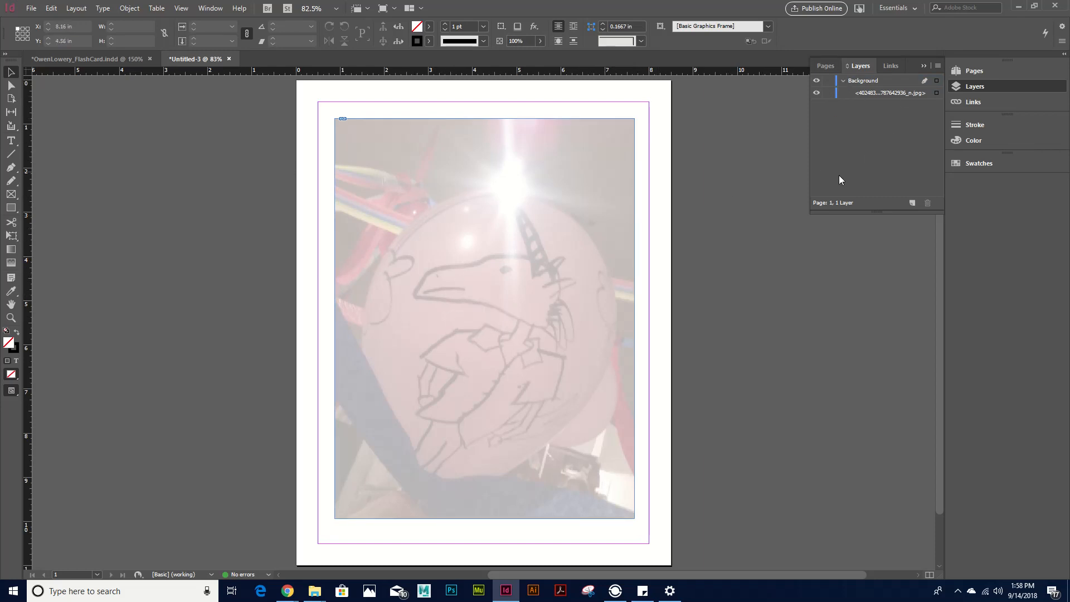
pyautogui.click(861, 82)
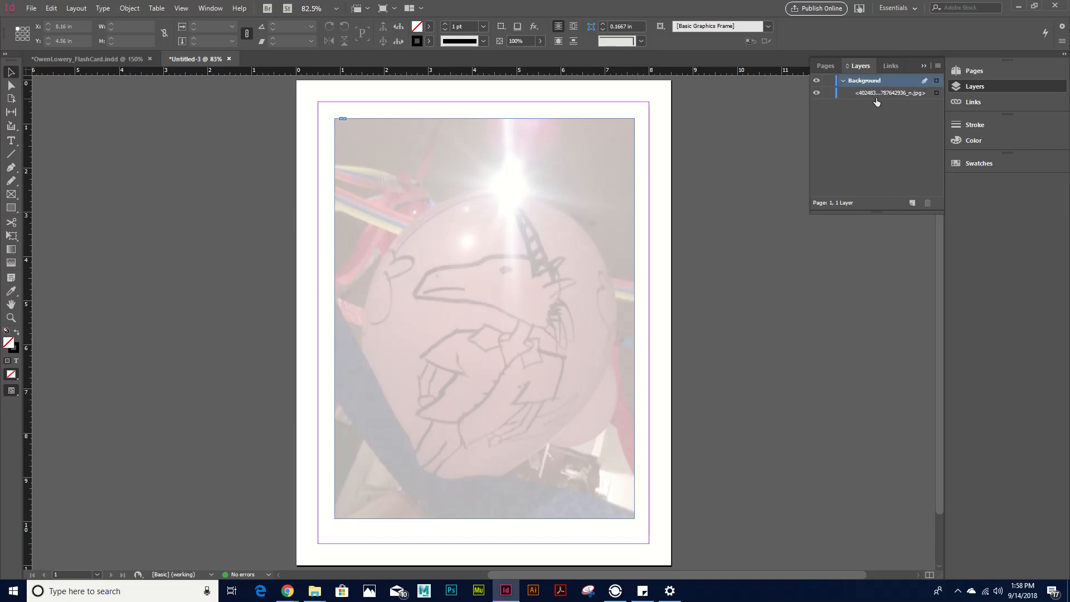
pyautogui.click(829, 81)
pyautogui.click(844, 82)
pyautogui.click(844, 82)
pyautogui.click(829, 81)
# Step: Lock only the photo nested in the Background layer, try to move it on the page, and toggle the layer's lock
pyautogui.click(829, 93)
pyautogui.moveTo(578, 191); pyautogui.dragTo(440, 314)
pyautogui.click(828, 80)
pyautogui.click(831, 93)
pyautogui.click(829, 82)
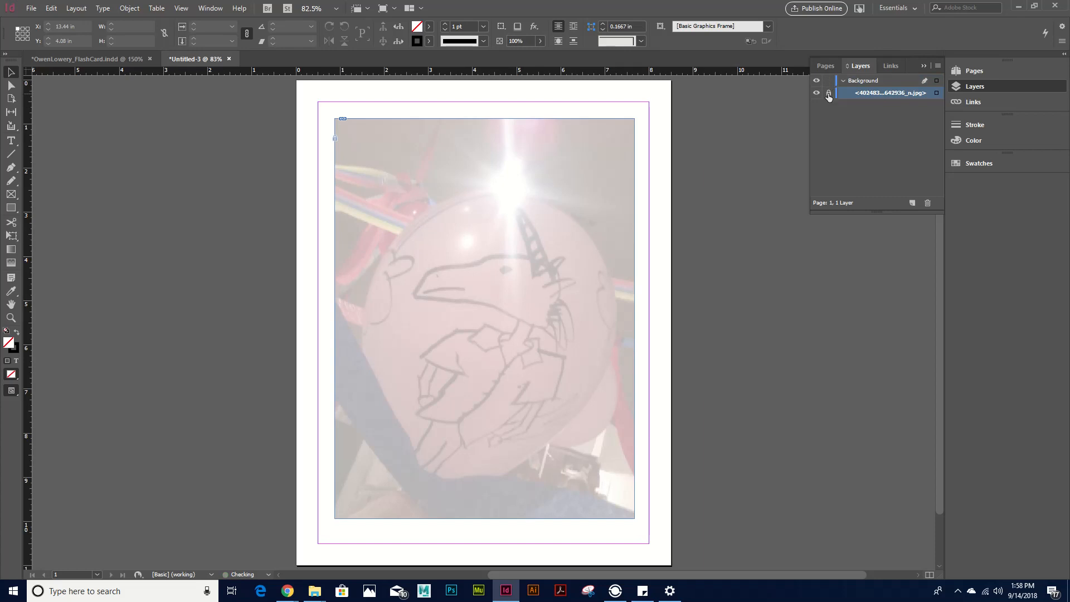
# Step: Unlock the nested photo, lock the whole Background layer instead, and collapse it
pyautogui.click(828, 94)
pyautogui.click(828, 81)
pyautogui.click(843, 81)
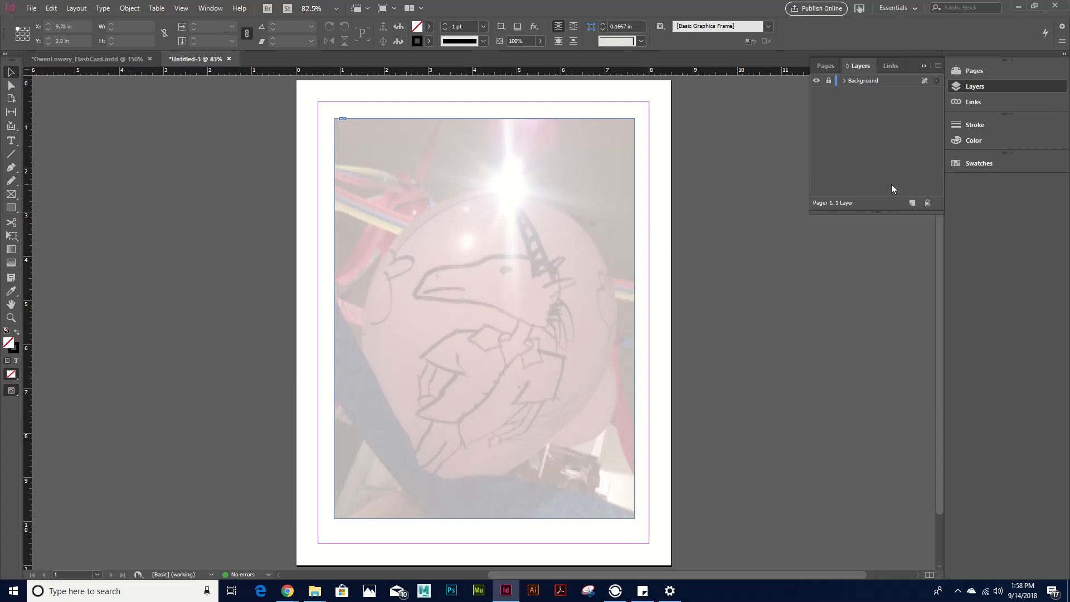
# Step: Add a new layer above Background and name it "Outlines"
pyautogui.click(912, 204)
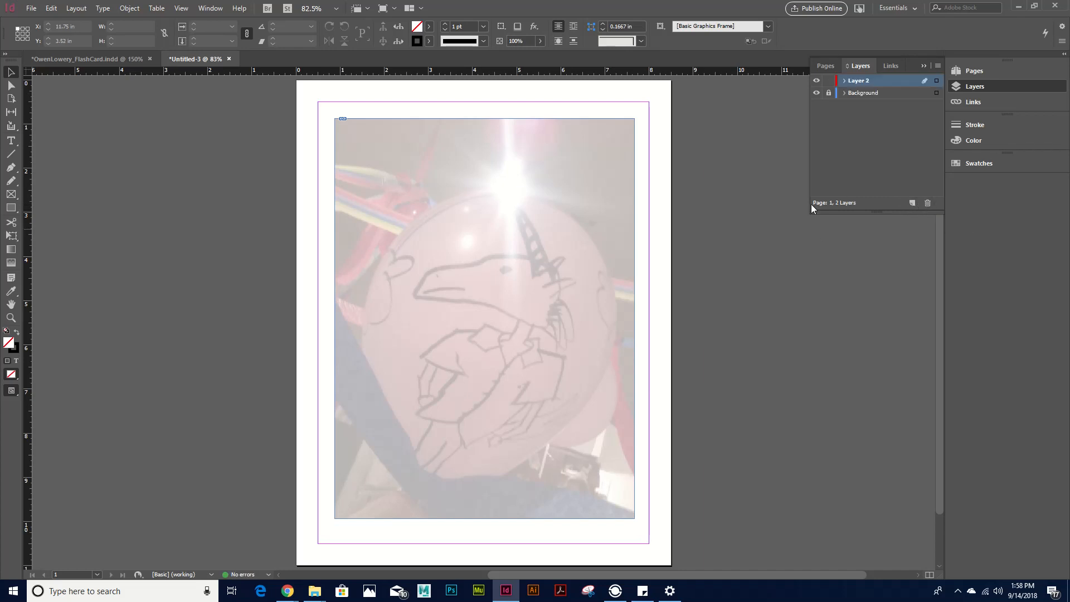
pyautogui.click(844, 82)
pyautogui.doubleClick(858, 82)
pyautogui.write('O')
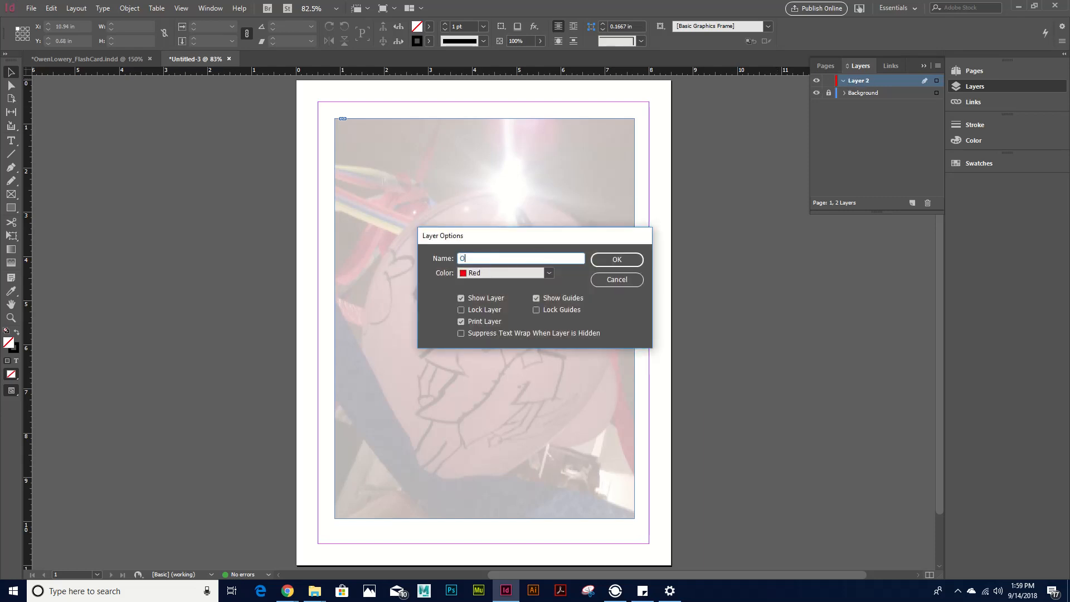
pyautogui.write('urline')
pyautogui.press('BackSpace')
pyautogui.press('BackSpace')
pyautogui.press('BackSpace')
pyautogui.press('BackSpace')
pyautogui.write('tlines')
pyautogui.press('Return')
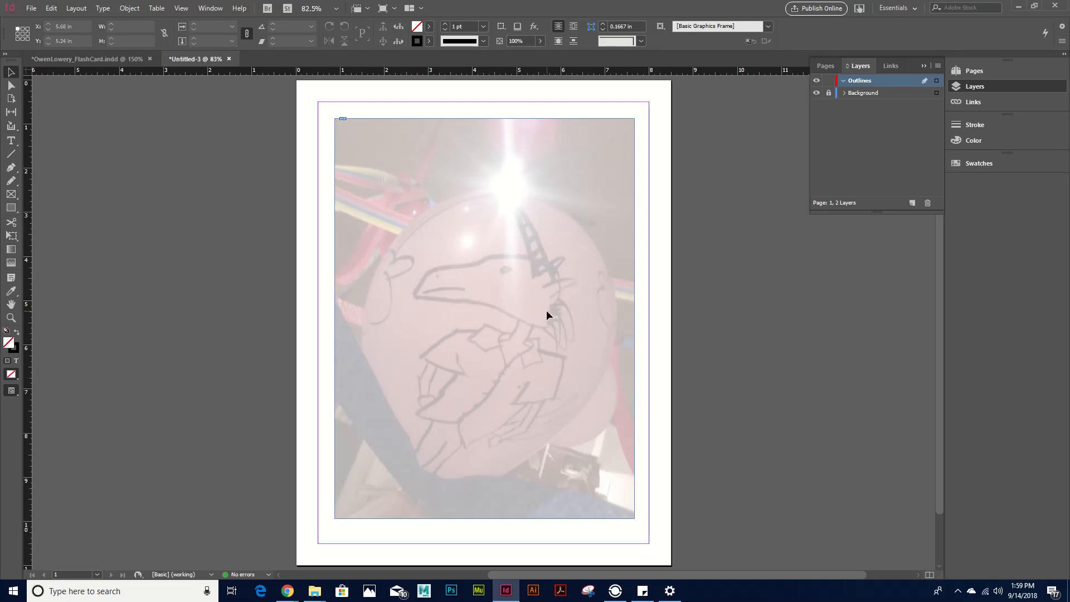
# Step: Activate the Pen tool, try a Black fill, and set the fill back to None
pyautogui.click(17, 173)
pyautogui.click(13, 172)
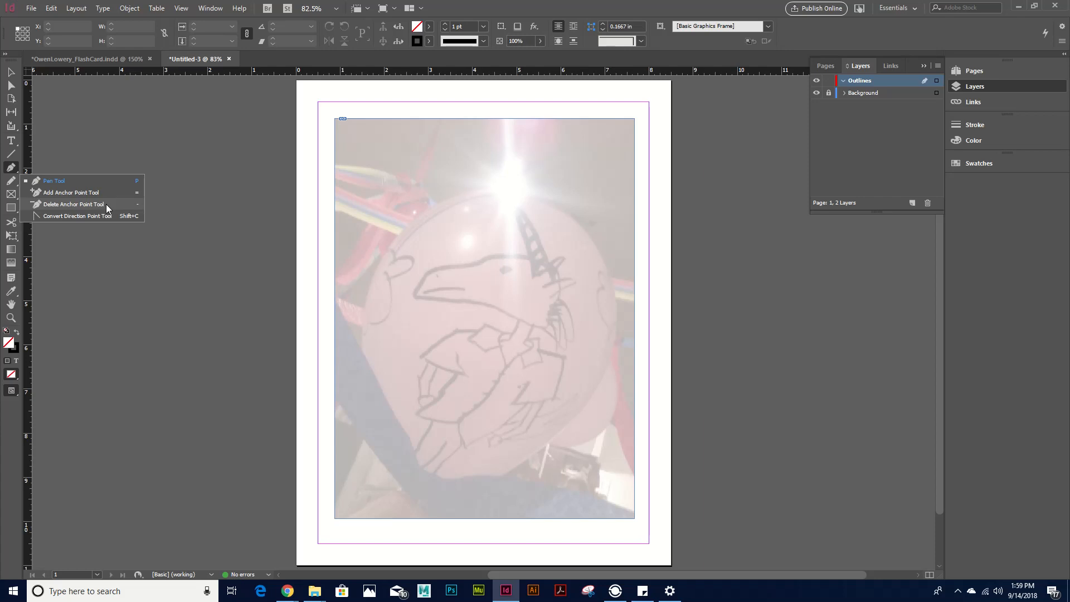
pyautogui.click(62, 183)
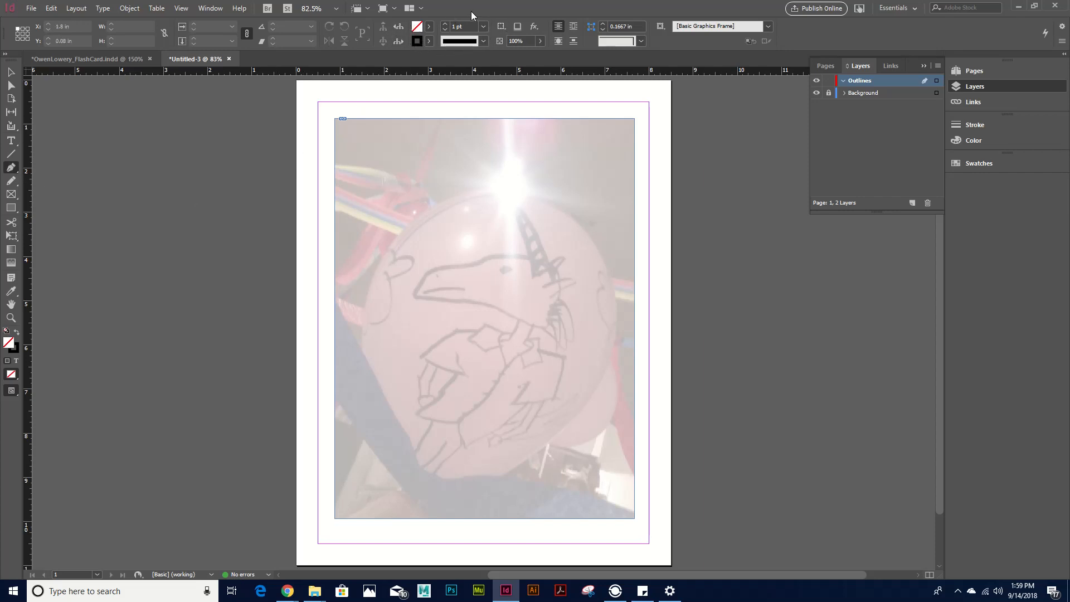
pyautogui.click(428, 30)
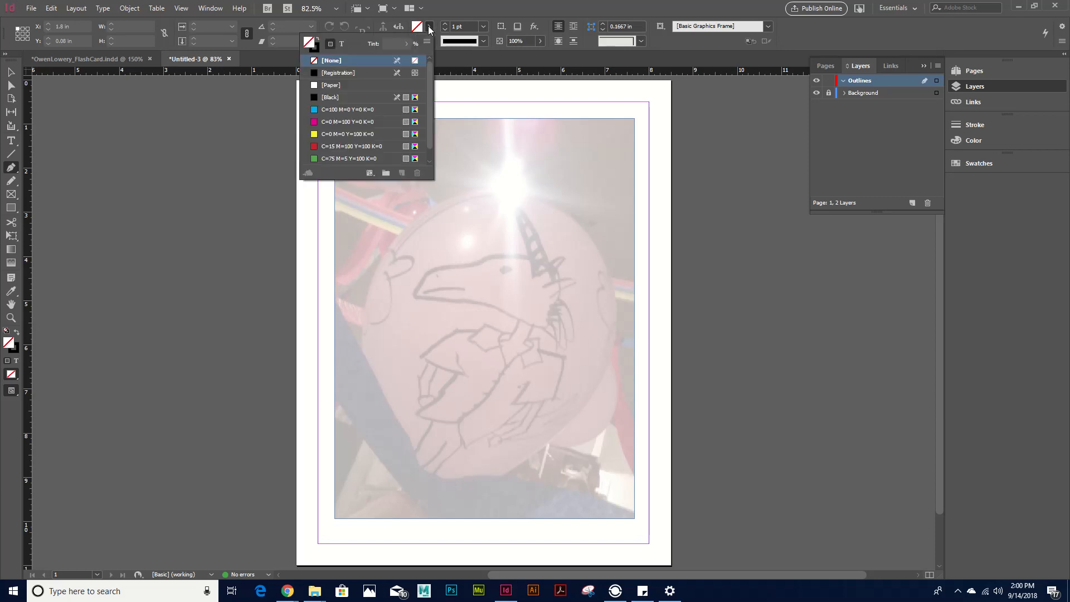
pyautogui.click(357, 96)
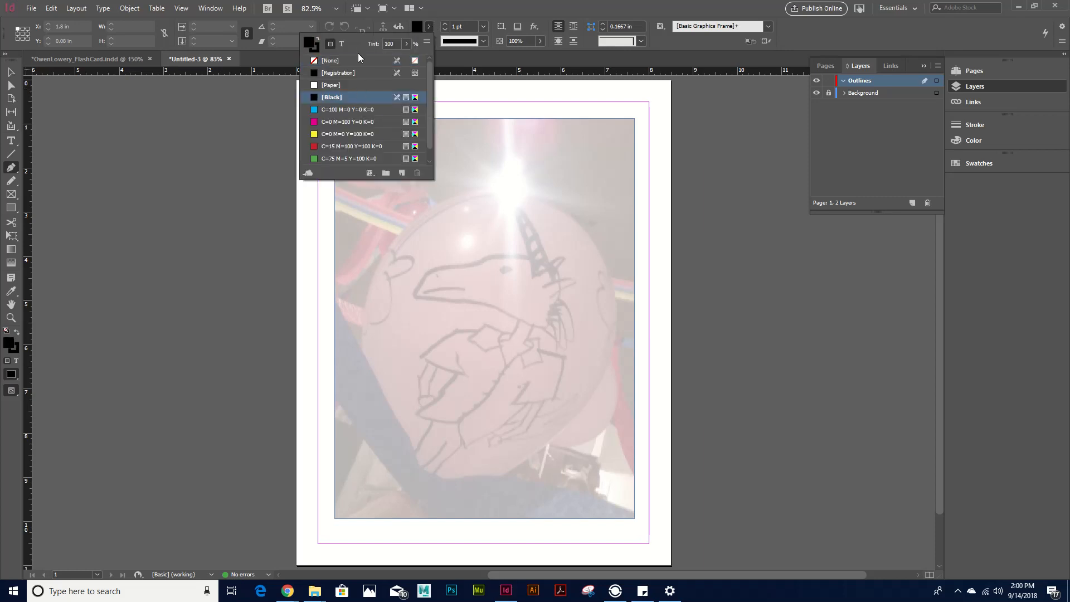
pyautogui.click(327, 60)
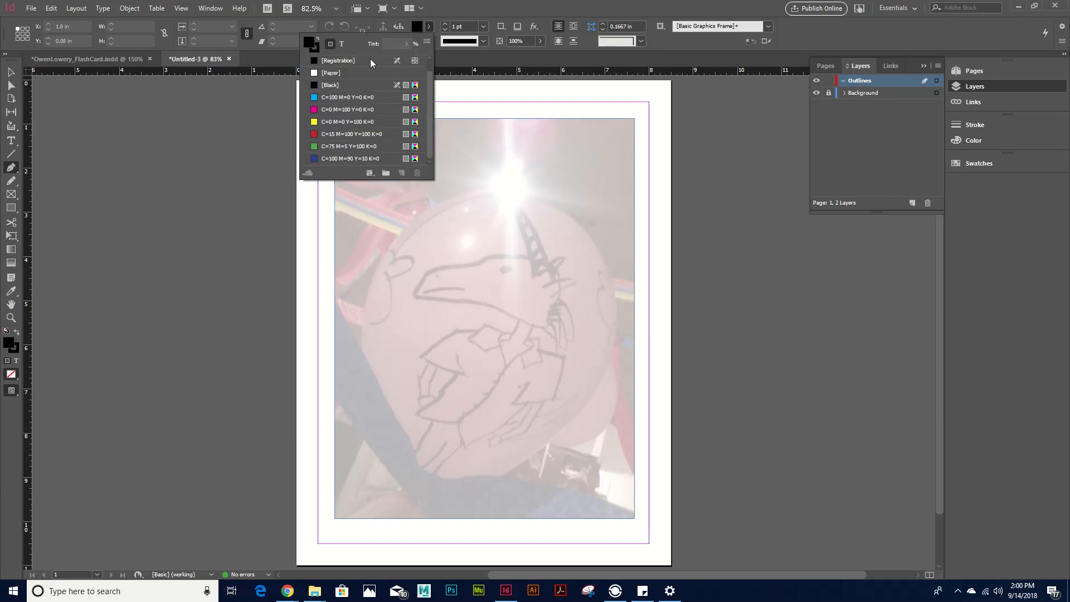
pyautogui.click(428, 28)
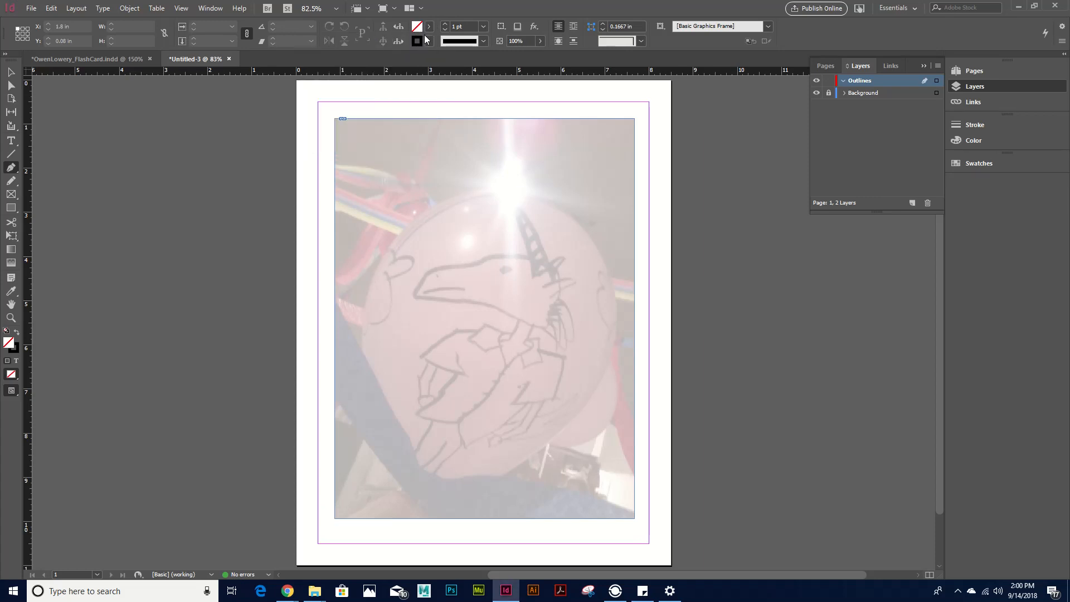
# Step: Set the stroke weight to 3 pt and look through the available stroke colors and stroke types
pyautogui.click(429, 41)
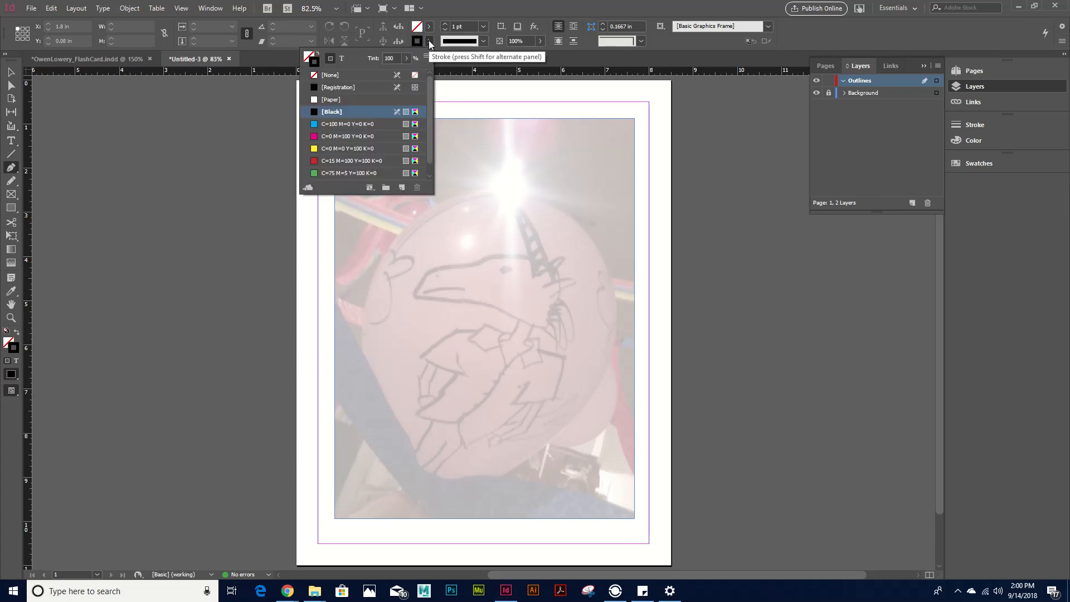
pyautogui.click(417, 41)
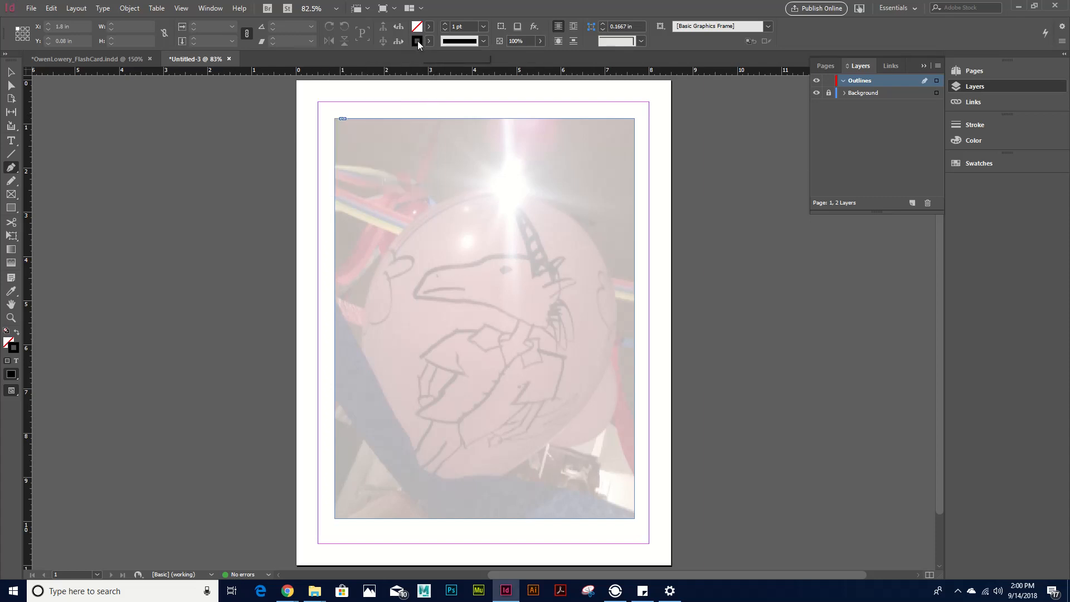
pyautogui.click(445, 24)
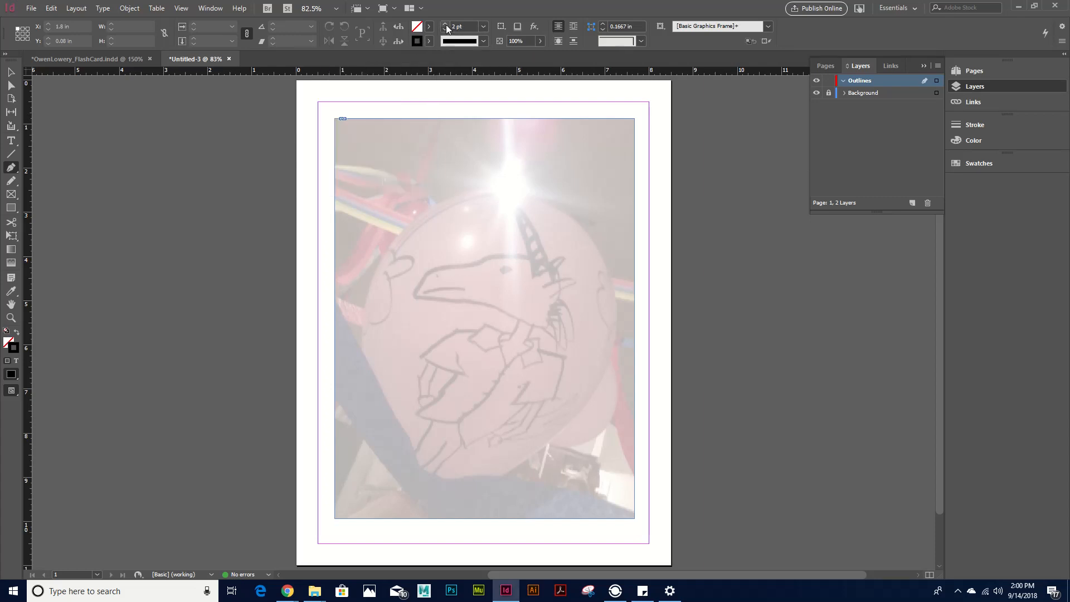
pyautogui.click(445, 24)
pyautogui.click(483, 41)
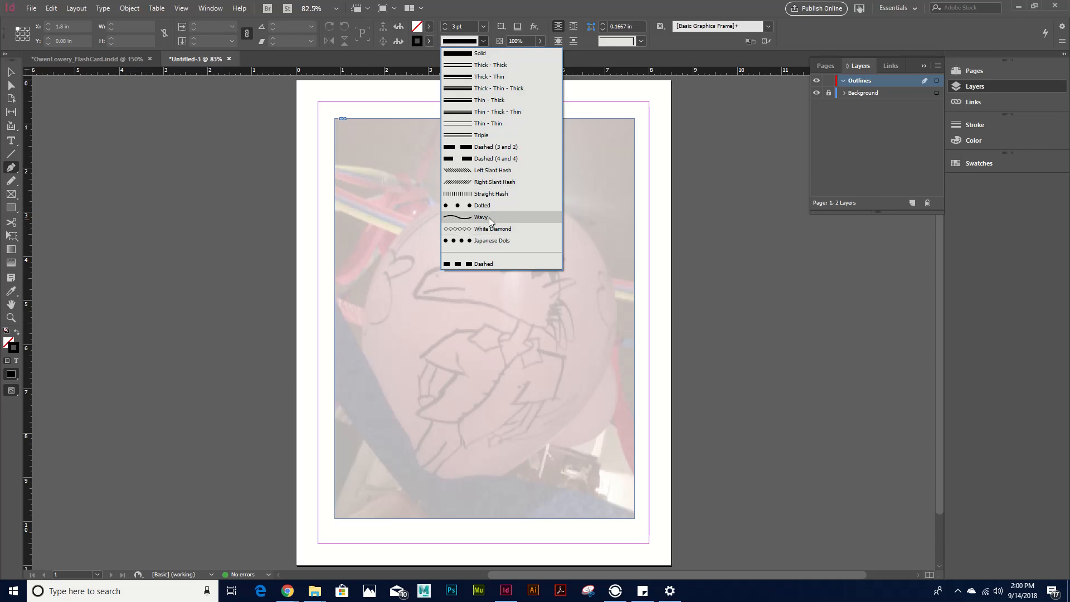
pyautogui.click(483, 41)
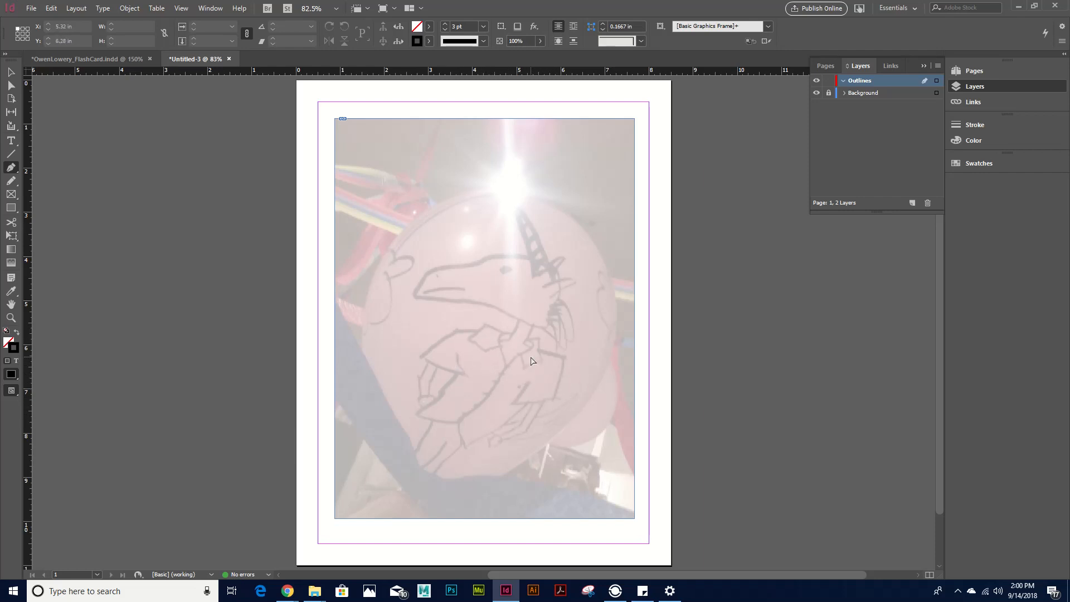
# Step: Trace the left collar flap below the creature's jaw as a closed straight-sided outline about 0.81 in wide and 0.67 in high
pyautogui.scroll(3, 531, 361)
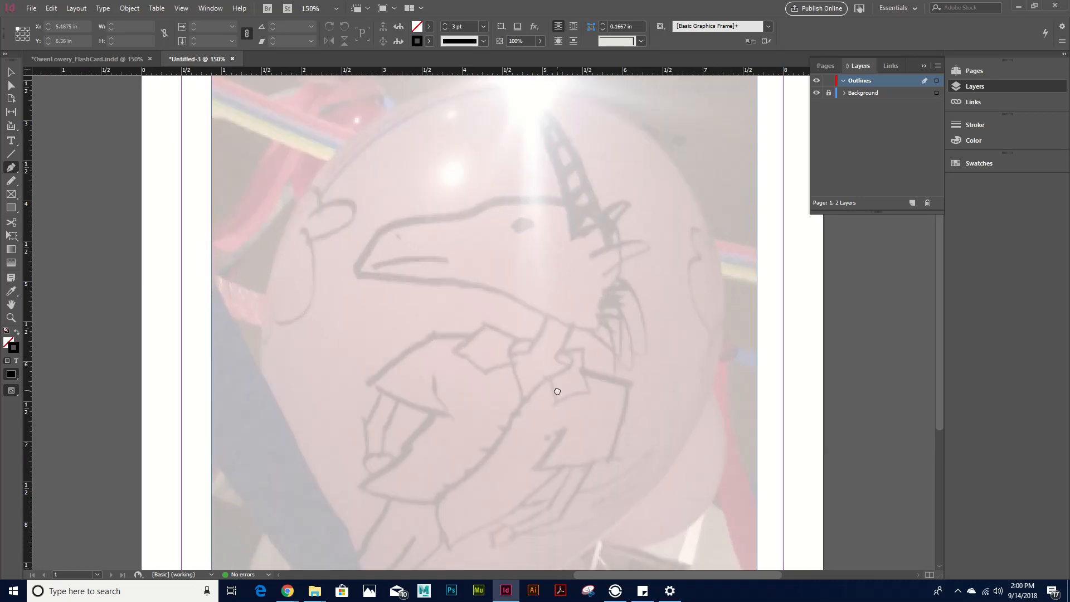
pyautogui.moveTo(553, 399); pyautogui.dragTo(528, 309)
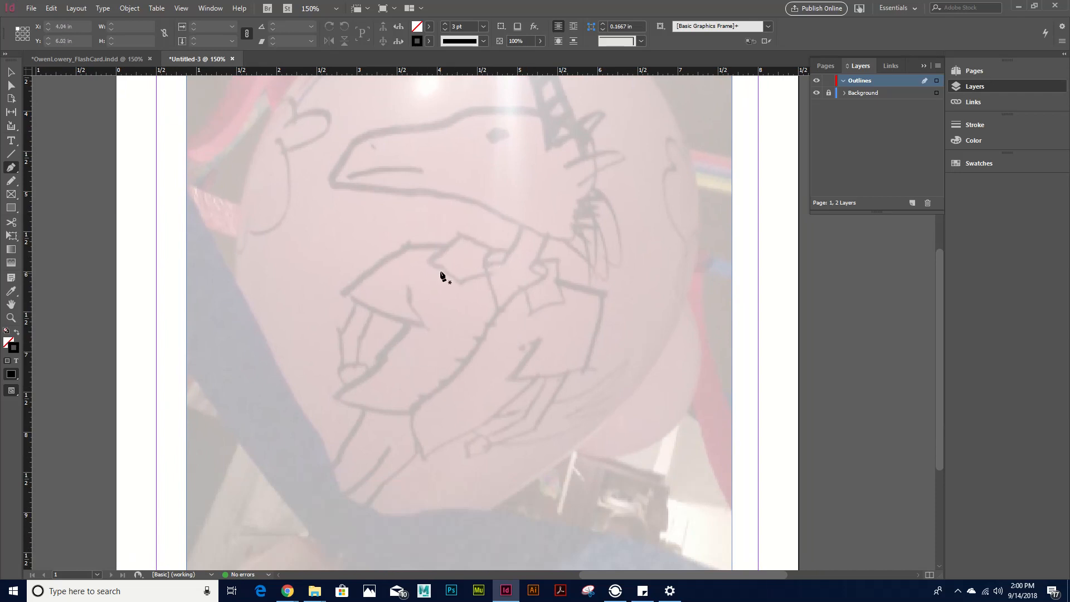
pyautogui.click(490, 250)
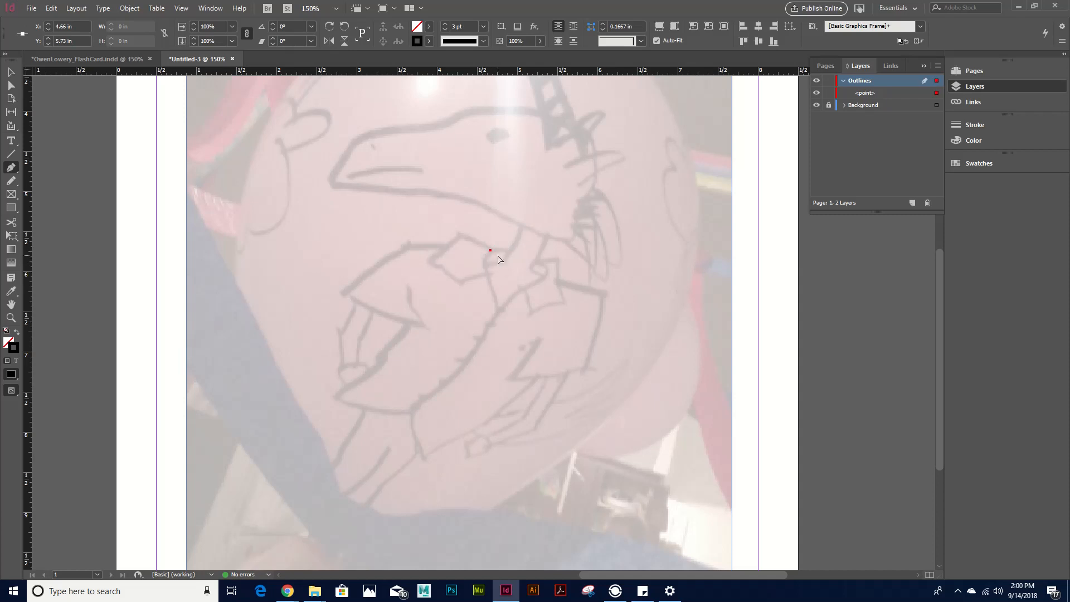
pyautogui.scroll(3, 496, 257)
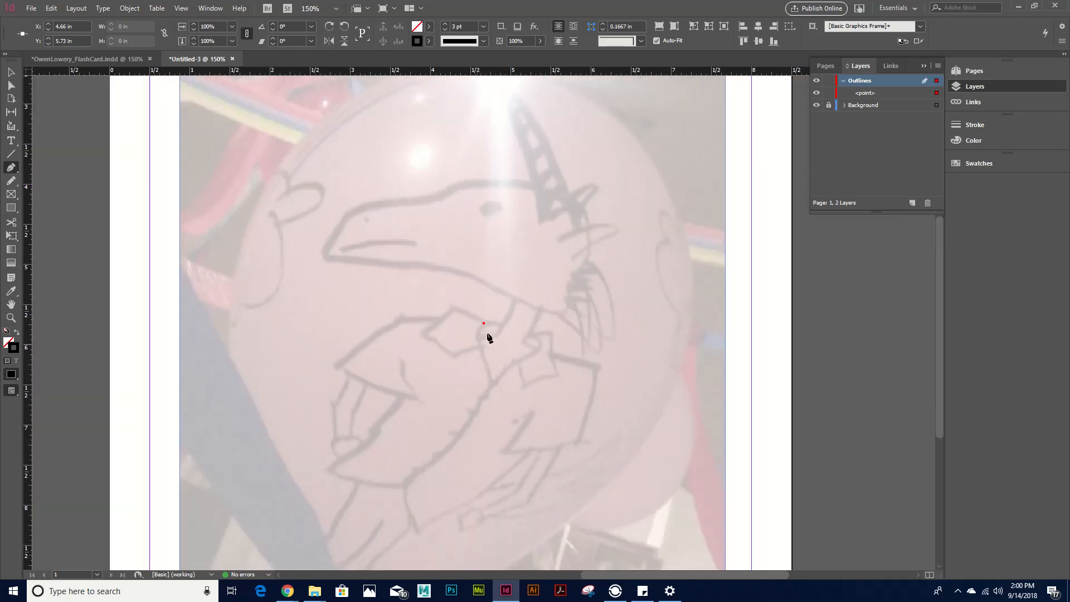
pyautogui.click(453, 307)
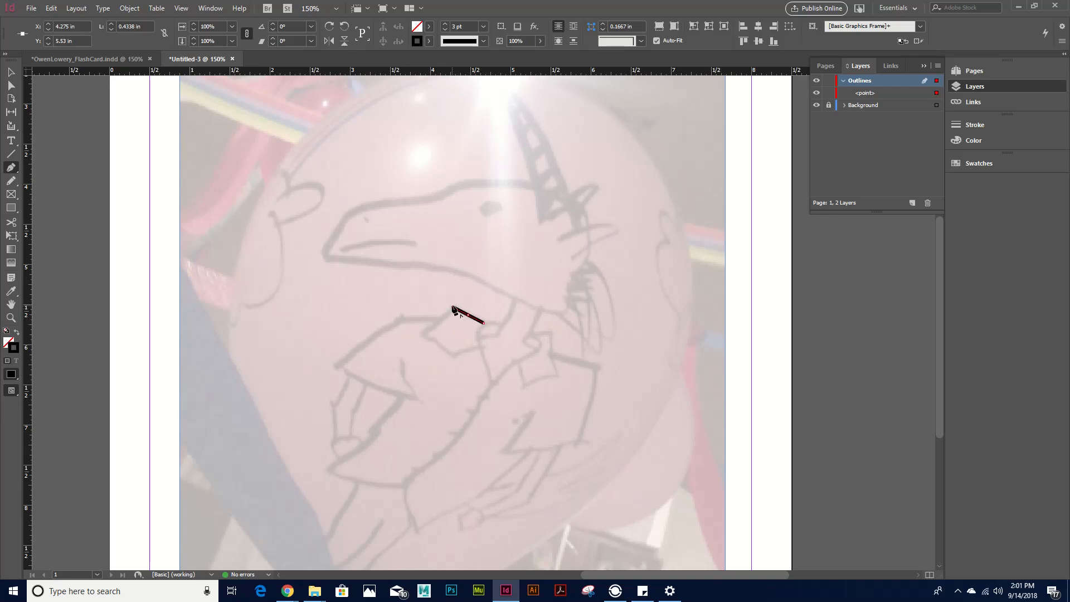
pyautogui.click(423, 335)
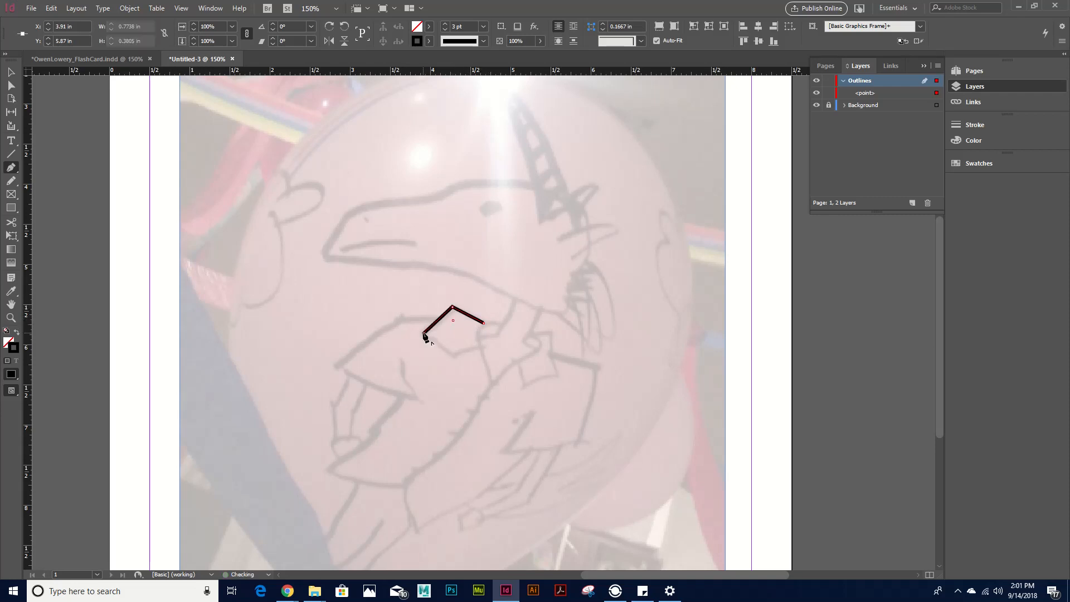
pyautogui.click(436, 339)
pyautogui.click(452, 357)
pyautogui.click(478, 349)
pyautogui.click(478, 333)
pyautogui.hotkey('ctrl', '=')
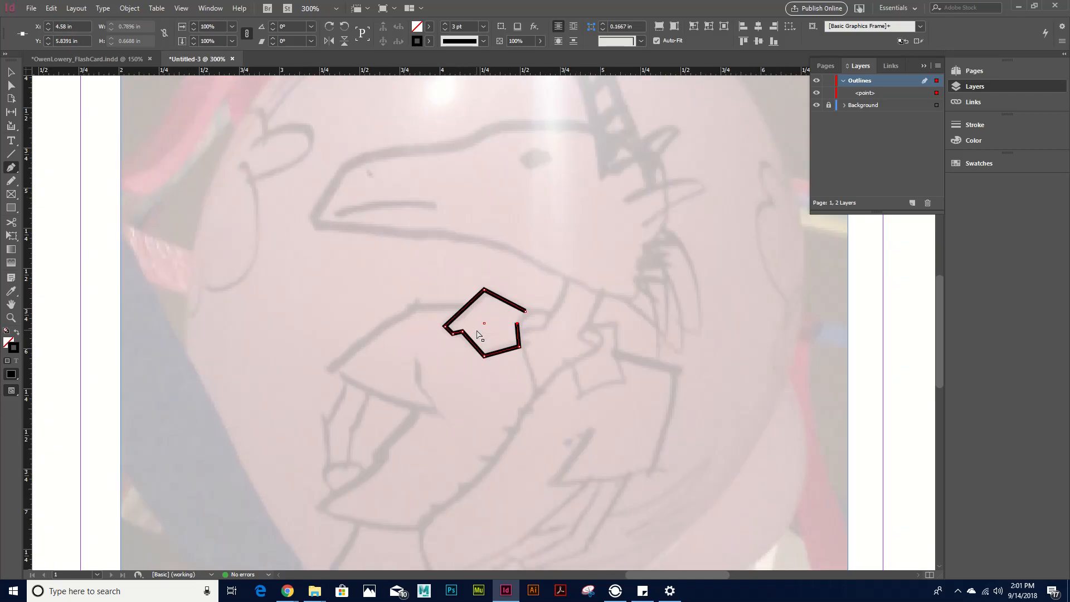
pyautogui.hotkey('ctrl', '=')
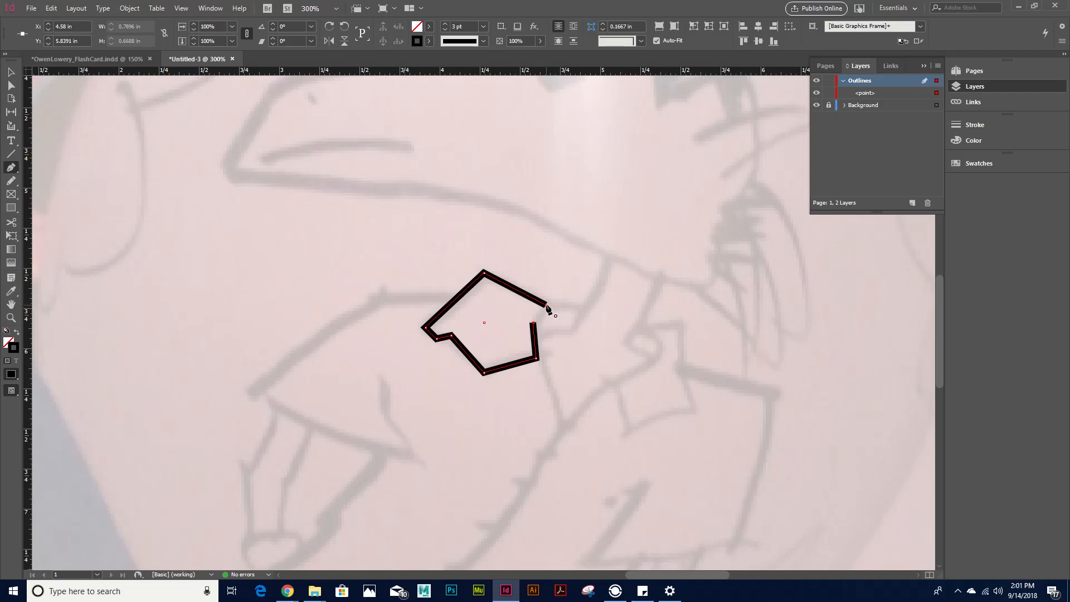
pyautogui.click(546, 304)
# Step: Trace the left shoulder and sleeve from the collar as an open straight-segment path about 1.26 by 1.07 in, then end and deselect it
pyautogui.hotkey('ctrl', '-')
pyautogui.hotkey('ctrl', '-')
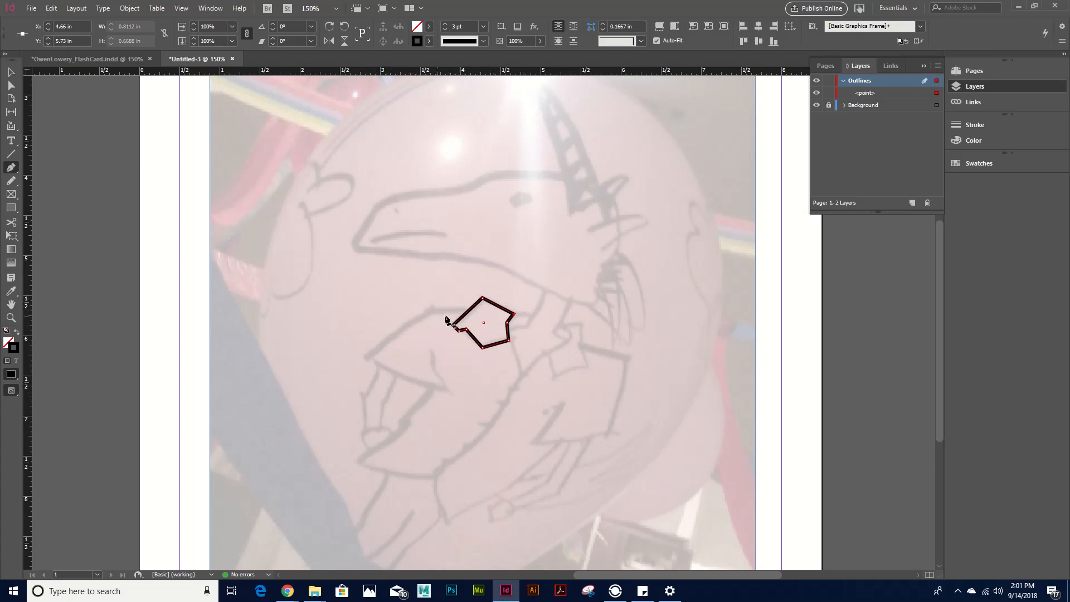
pyautogui.hotkey('ctrl', '=')
pyautogui.hotkey('ctrl', '=')
pyautogui.hotkey('ctrl', '=')
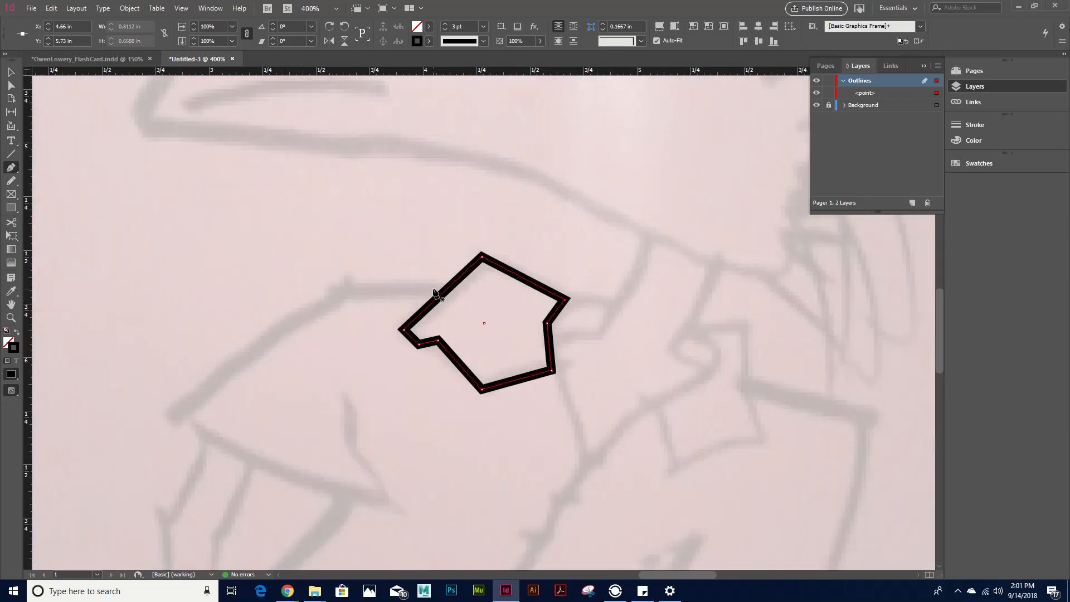
pyautogui.click(435, 293)
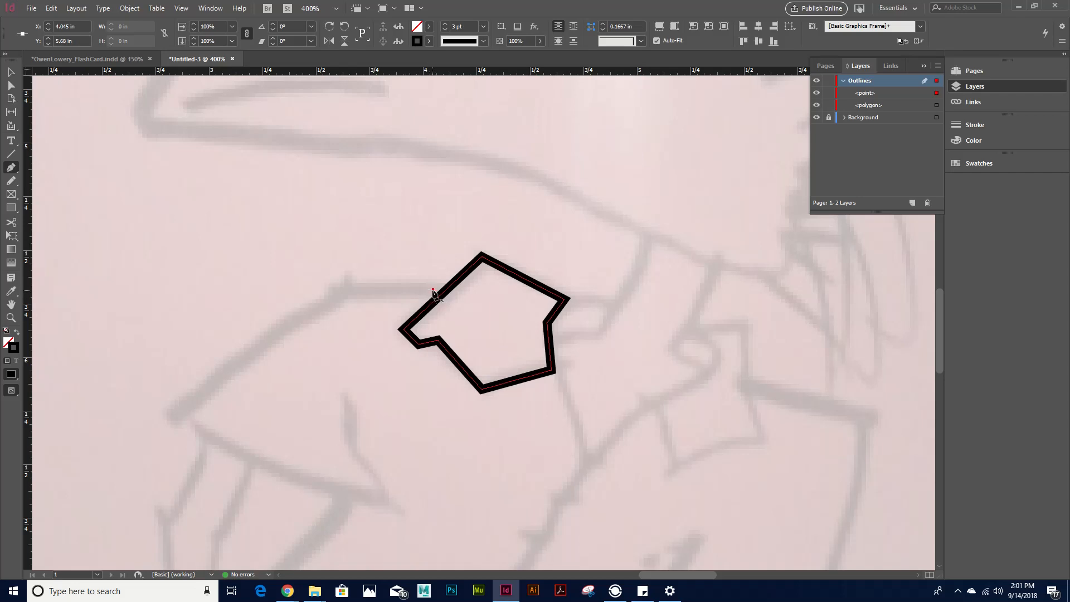
pyautogui.click(341, 289)
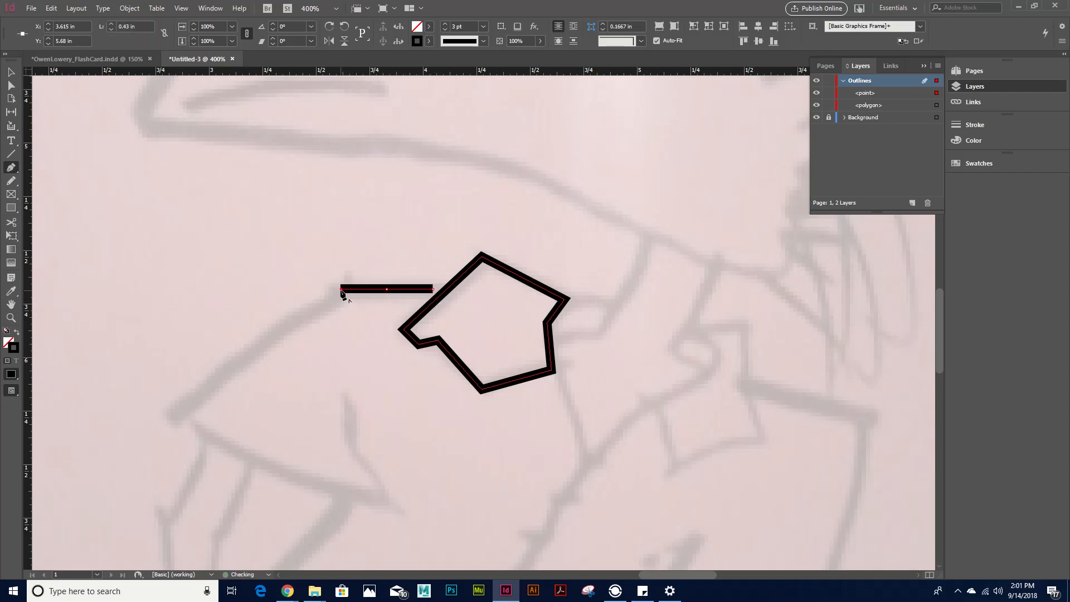
pyautogui.click(171, 414)
pyautogui.click(273, 469)
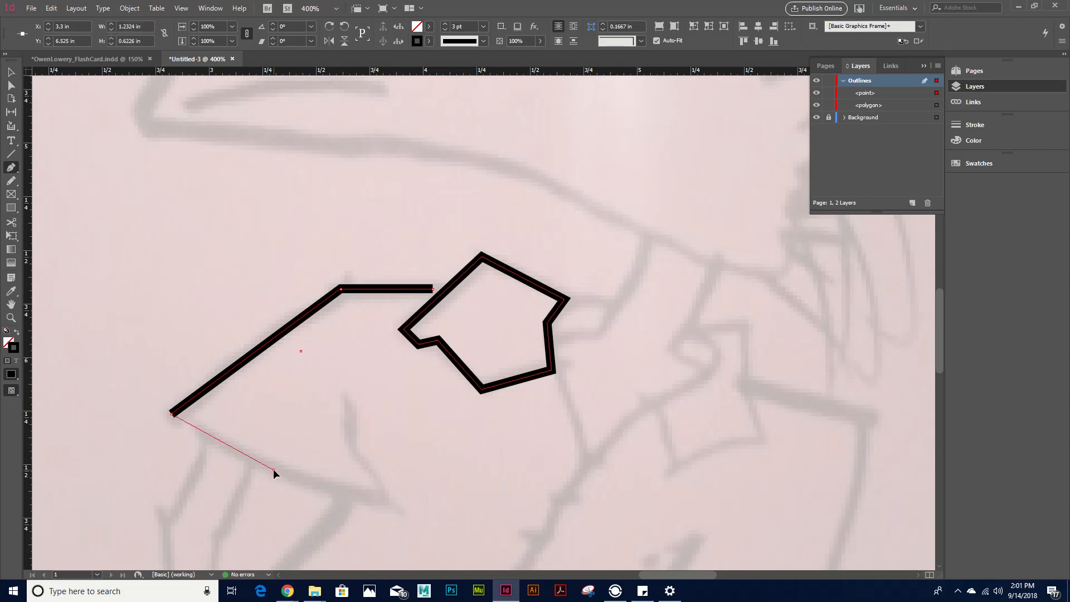
pyautogui.click(392, 505)
pyautogui.click(359, 461)
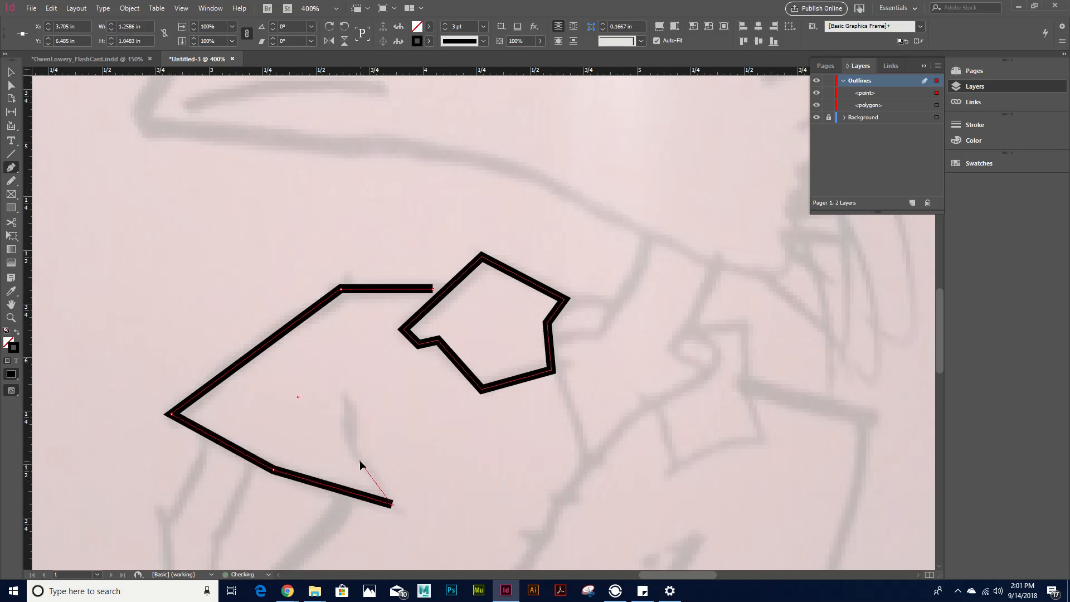
pyautogui.click(351, 396)
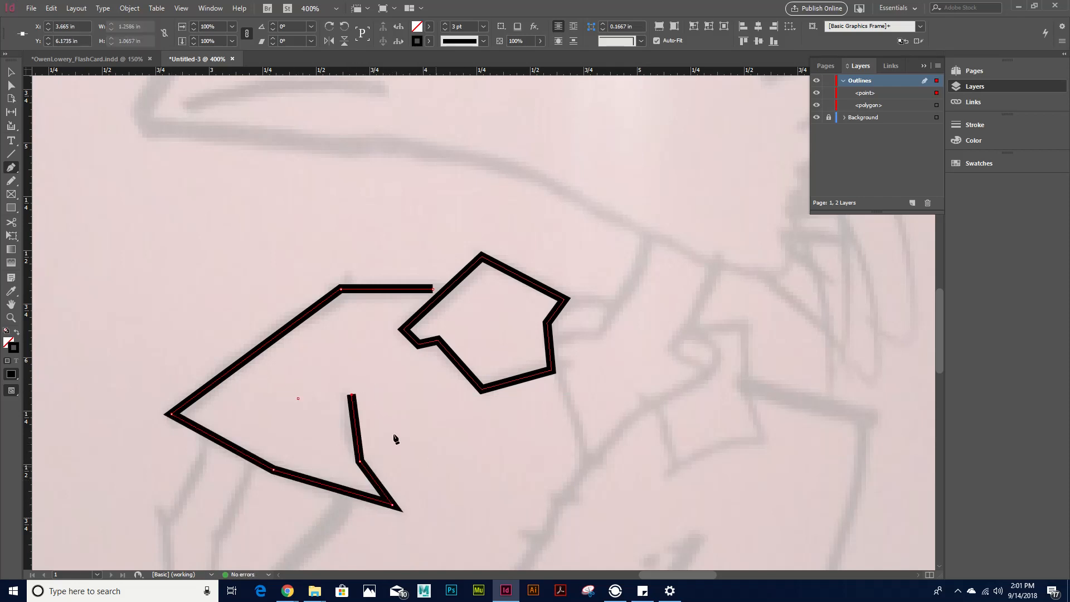
pyautogui.keyDown('ctrl'); pyautogui.click(550, 420); pyautogui.keyUp('ctrl')
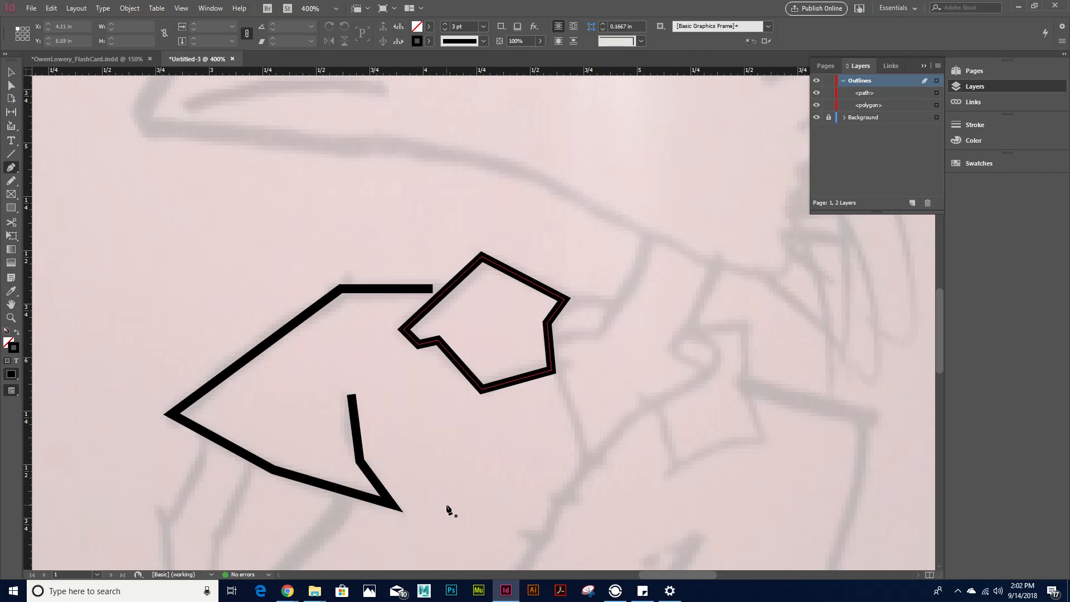
# Step: Draw a practice zigzag path in the empty area below the collar, deselect it, and start a separate straight segment
pyautogui.click(449, 453)
pyautogui.click(486, 464)
pyautogui.click(472, 511)
pyautogui.click(427, 437)
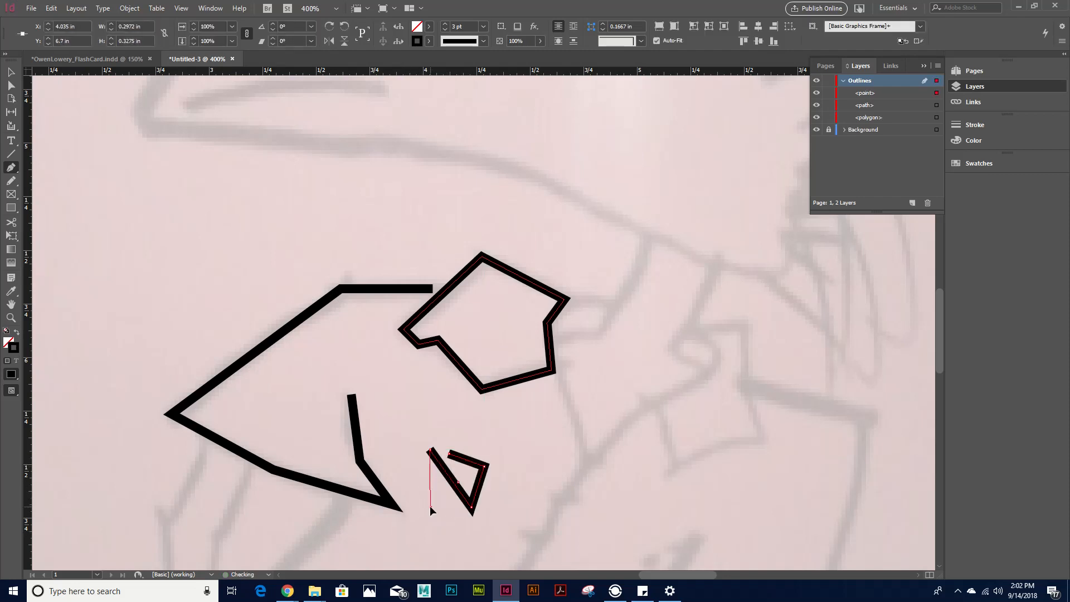
pyautogui.click(427, 507)
pyautogui.click(494, 546)
pyautogui.click(547, 448)
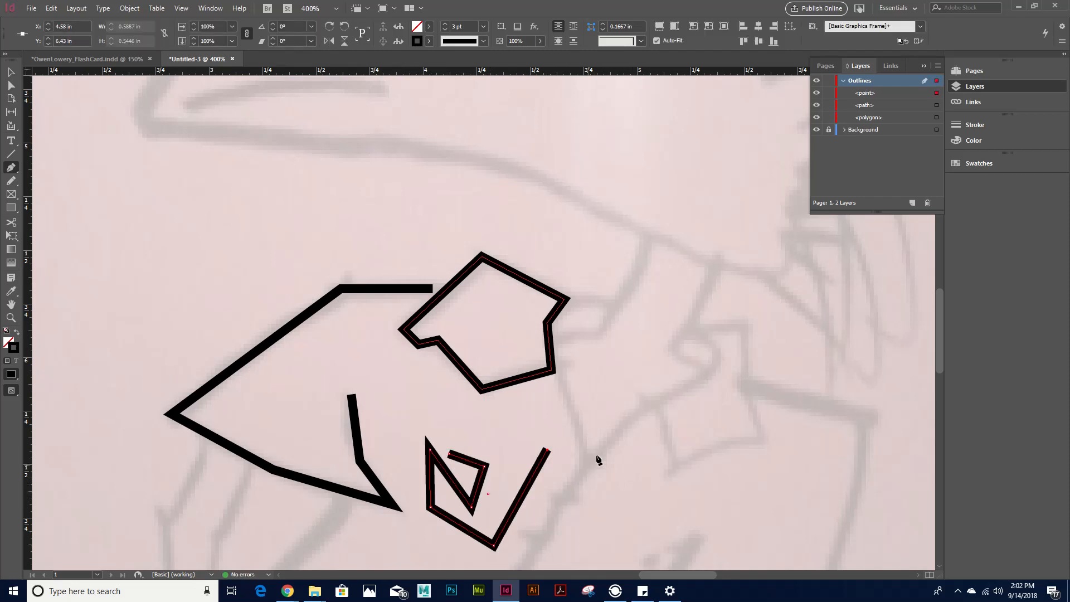
pyautogui.click(645, 556)
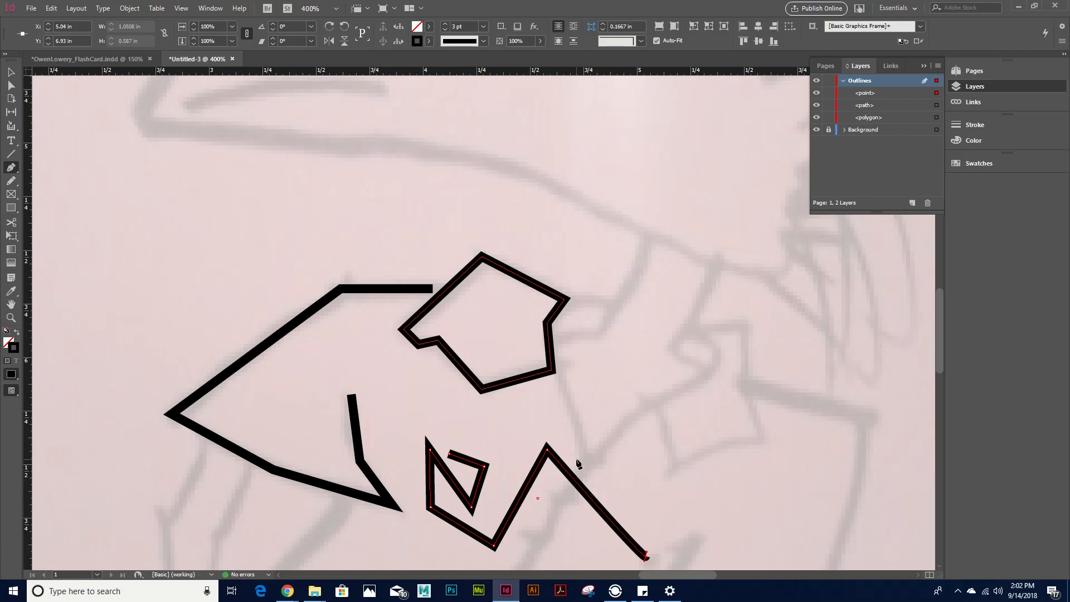
pyautogui.keyDown('ctrl'); pyautogui.click(577, 463); pyautogui.keyUp('ctrl')
pyautogui.click(640, 446)
pyautogui.click(689, 487)
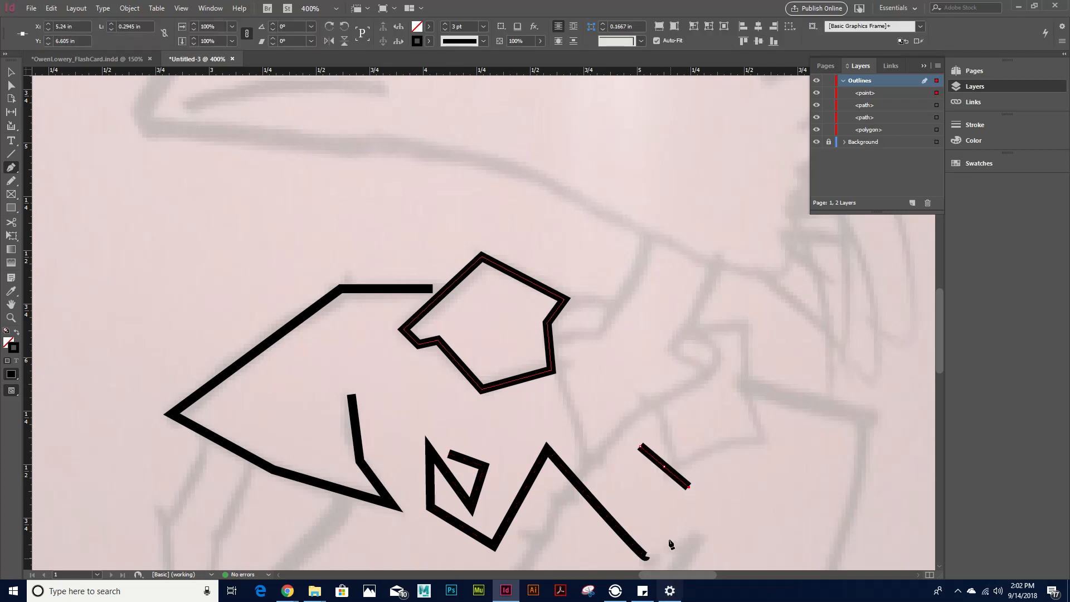
# Step: Undo the practice zigzag and the separate segment
pyautogui.hotkey('ctrl', 'z')
pyautogui.hotkey('ctrl', 'z')
pyautogui.hotkey('ctrl', 'z')
pyautogui.hotkey('ctrl', 'z')
pyautogui.hotkey('ctrl', 'z')
pyautogui.hotkey('ctrl', 'z')
pyautogui.hotkey('ctrl', 'z')
pyautogui.hotkey('ctrl', 'z')
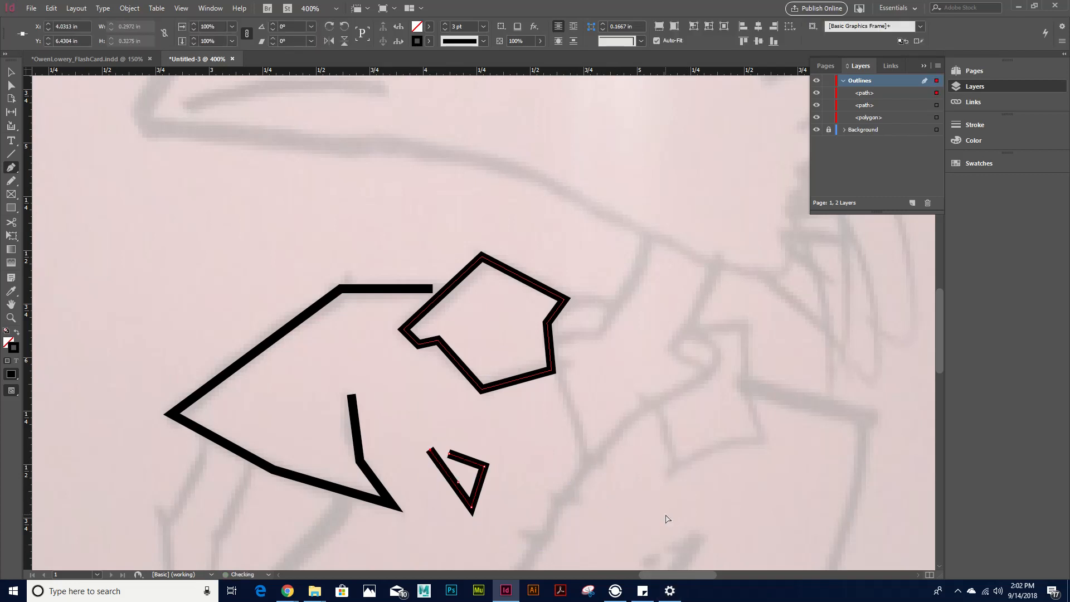
pyautogui.hotkey('ctrl', 'z')
pyautogui.hotkey('ctrl', 'z')
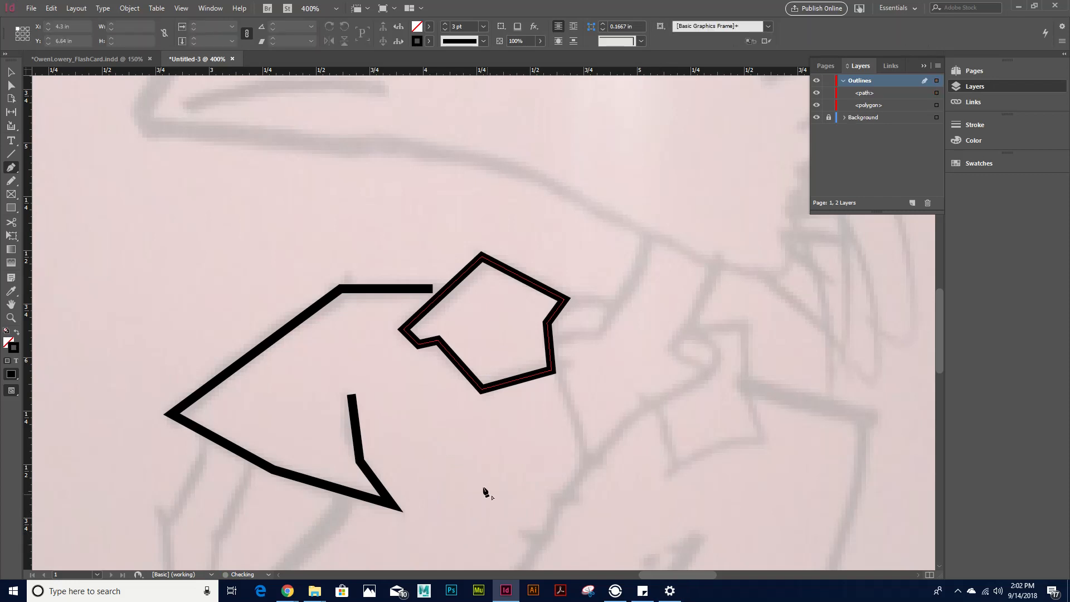
# Step: Trace the jacket's left half from below the sleeve, around the hem and up the front edge, about 2.06 by 1.28 in
pyautogui.hotkey('ctrl', '-')
pyautogui.hotkey('ctrl', '-')
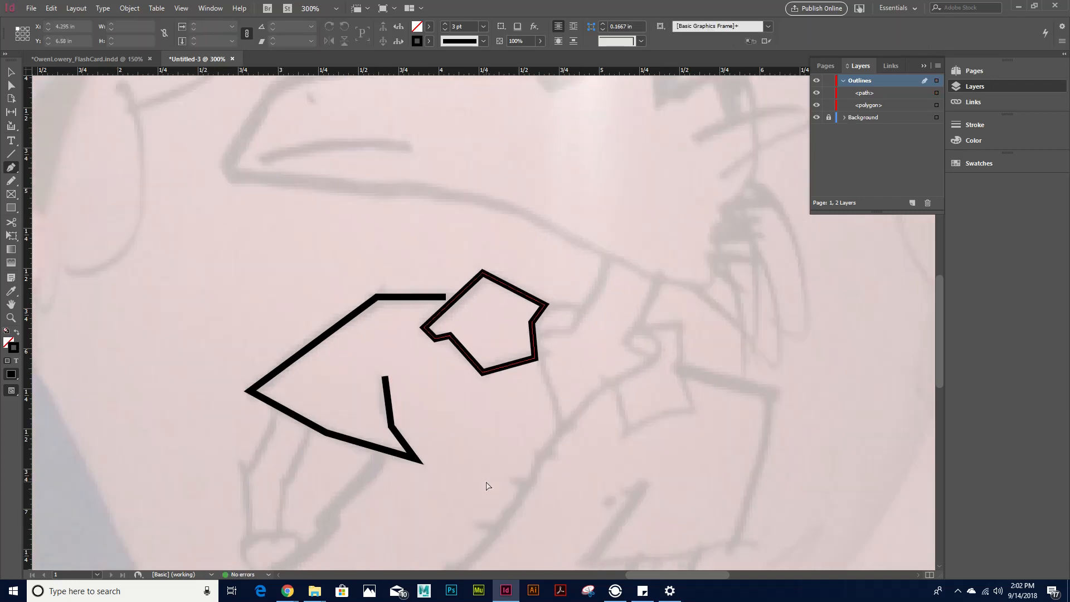
pyautogui.moveTo(487, 486); pyautogui.dragTo(451, 323)
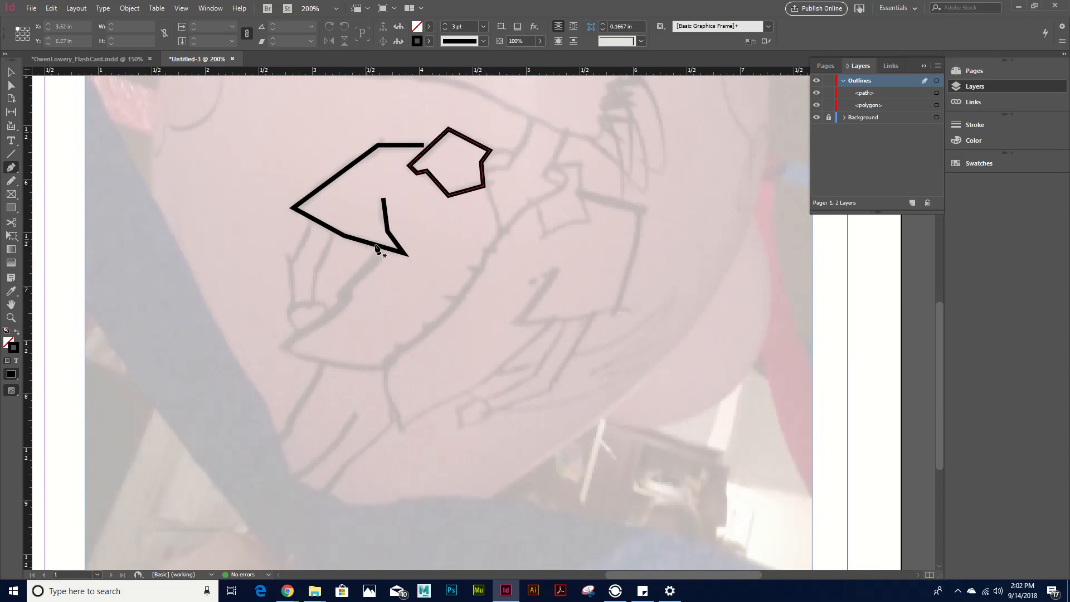
pyautogui.click(378, 253)
pyautogui.click(351, 285)
pyautogui.click(338, 294)
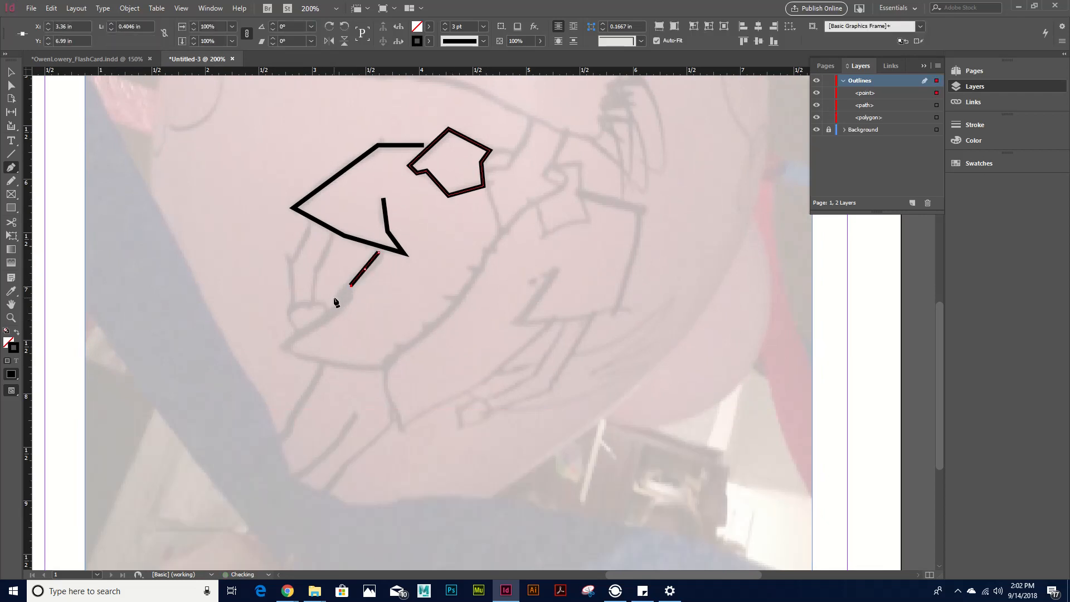
pyautogui.click(283, 343)
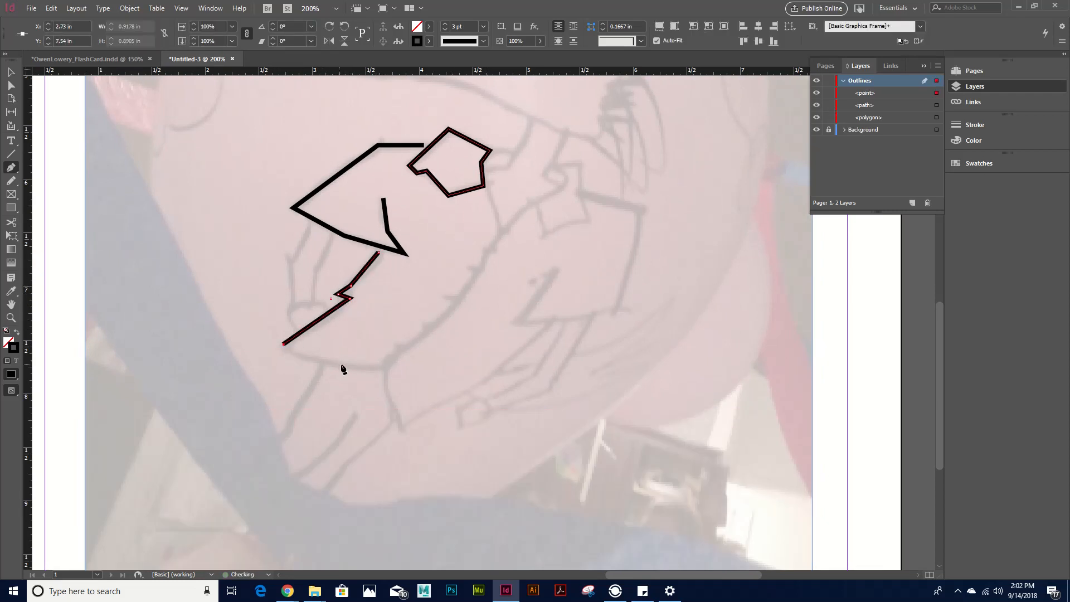
pyautogui.click(340, 369)
pyautogui.click(384, 365)
pyautogui.click(431, 331)
pyautogui.click(472, 277)
pyautogui.click(497, 236)
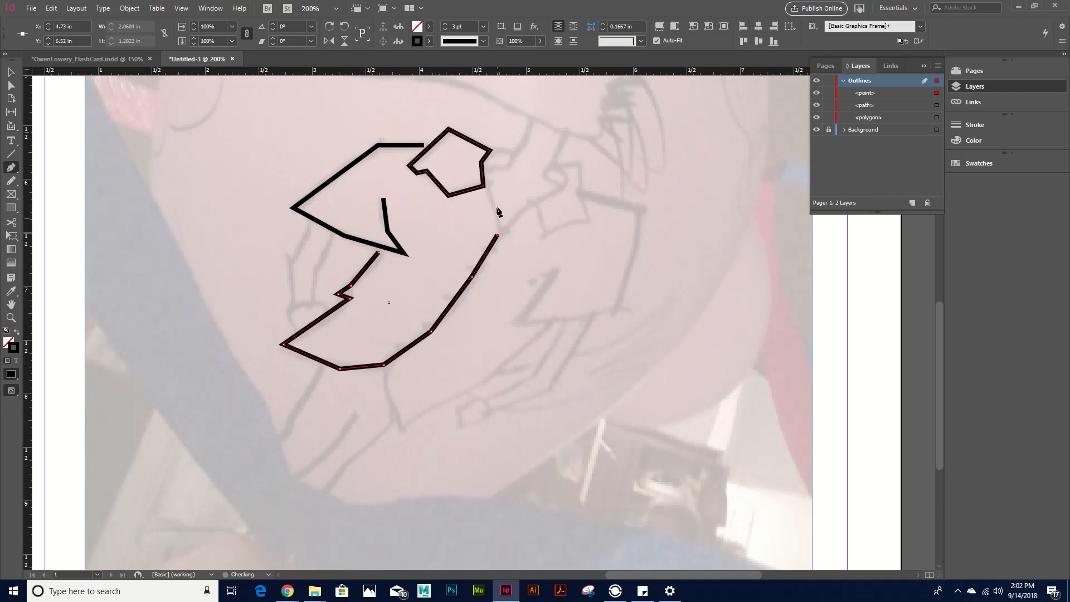
# Step: Continue the jacket path up the front edge and around the small collar piece beside the left flap, then end and deselect it
pyautogui.click(493, 210)
pyautogui.click(491, 163)
pyautogui.click(504, 165)
pyautogui.click(516, 150)
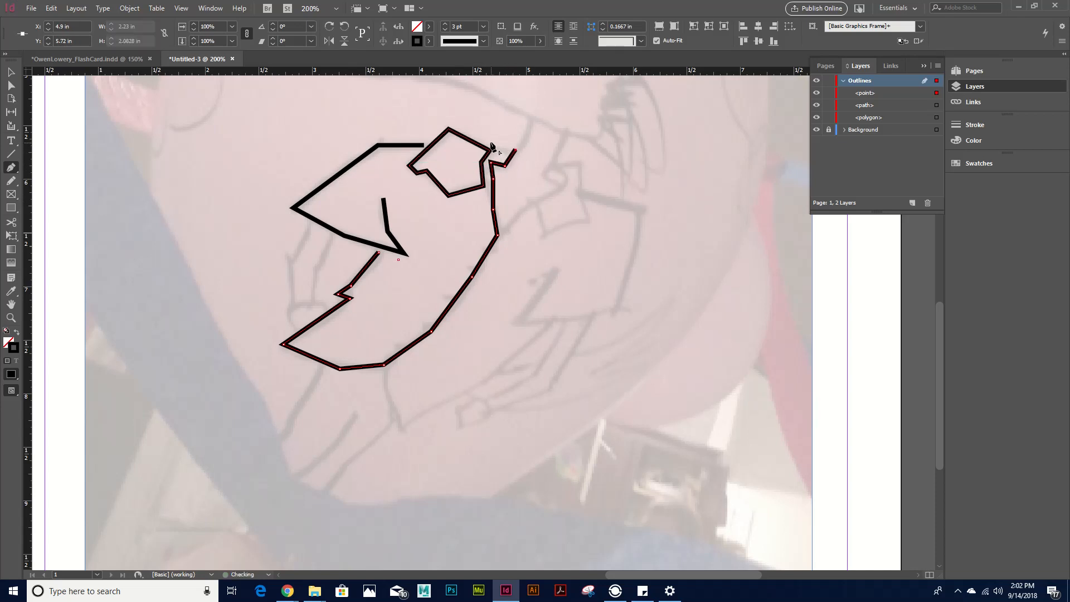
pyautogui.click(491, 143)
pyautogui.hotkey('ctrl', 'shift', 'a')
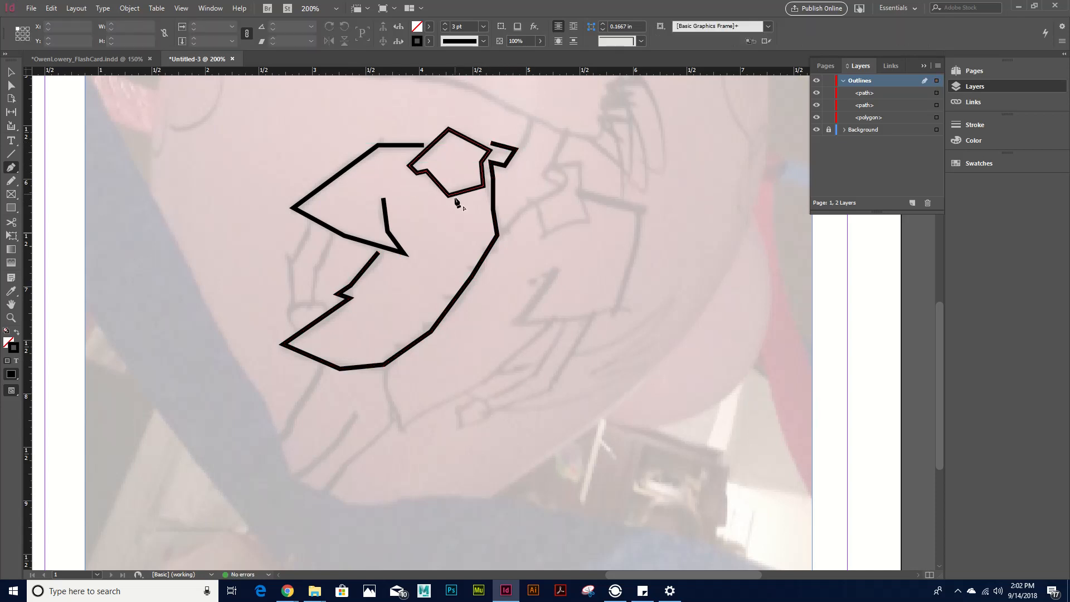
# Step: Trace the jacket's right hem from the front edge through the pointed tail up to the right sleeve, about 1.6 by 1.1 in, and deselect it
pyautogui.click(387, 368)
pyautogui.click(384, 383)
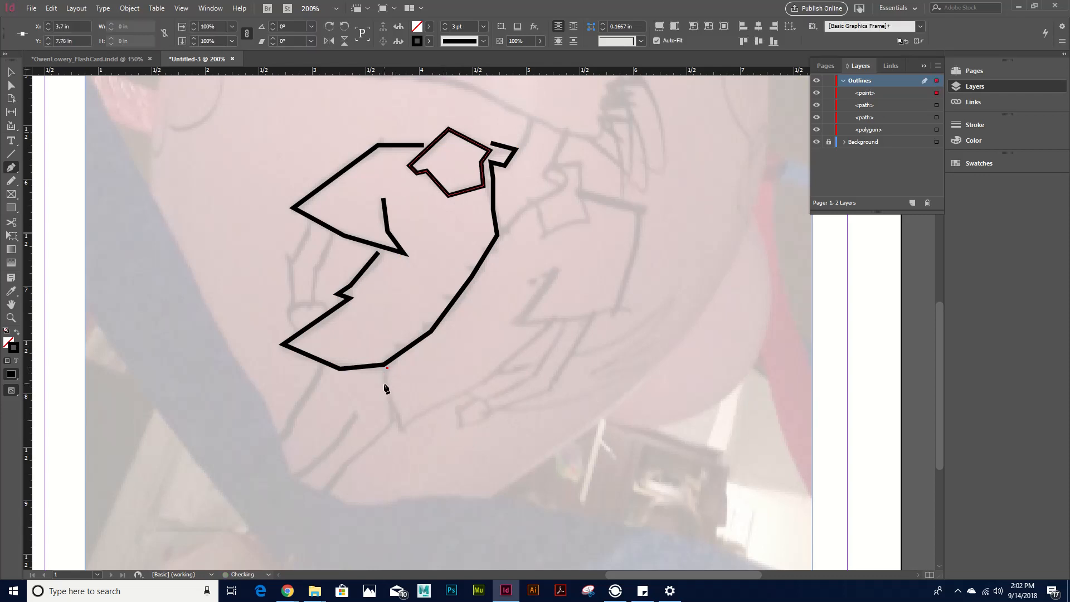
pyautogui.click(399, 410)
pyautogui.click(425, 410)
pyautogui.click(501, 368)
pyautogui.click(551, 322)
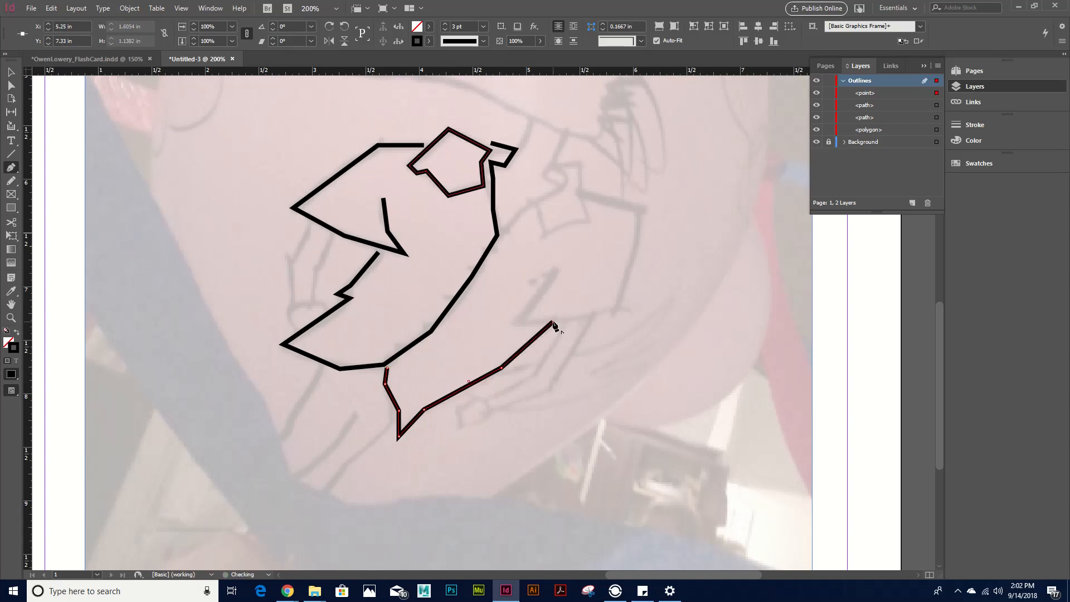
pyautogui.hotkey('ctrl', 'shift', 'a')
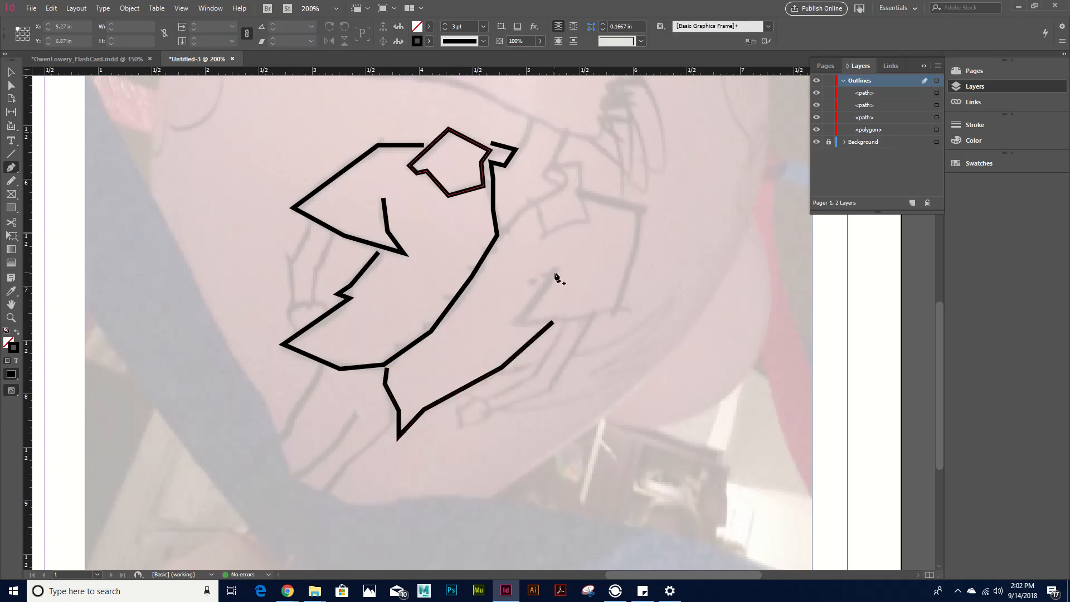
# Step: Trace the right sleeve from its inner fold around the cuff and up to the shoulder, about 1.18 by 1.28 in, and end the path
pyautogui.click(554, 272)
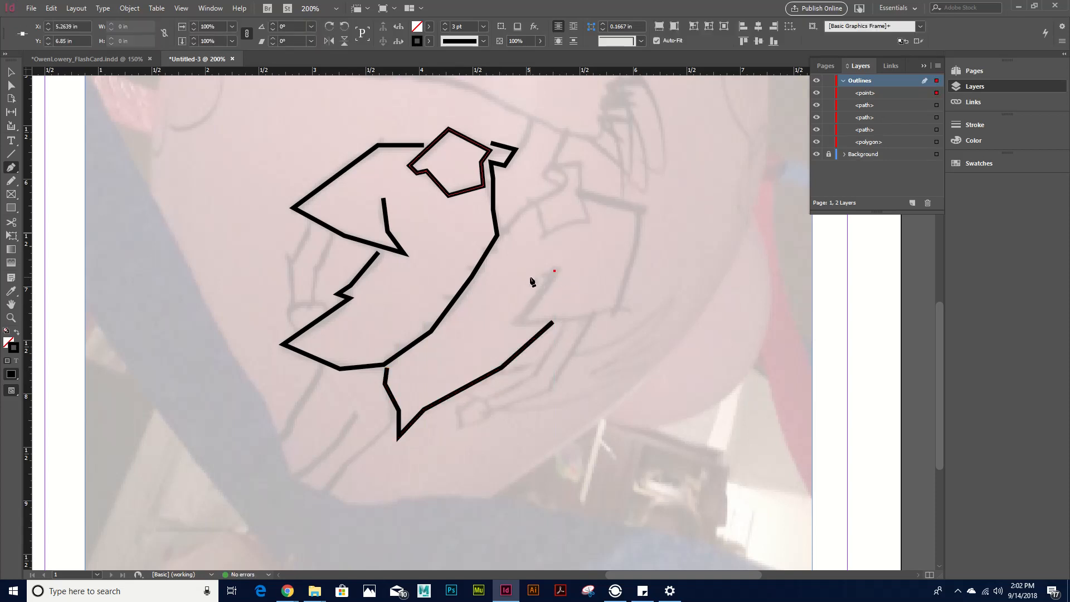
pyautogui.click(531, 277)
pyautogui.click(519, 320)
pyautogui.click(538, 321)
pyautogui.click(614, 306)
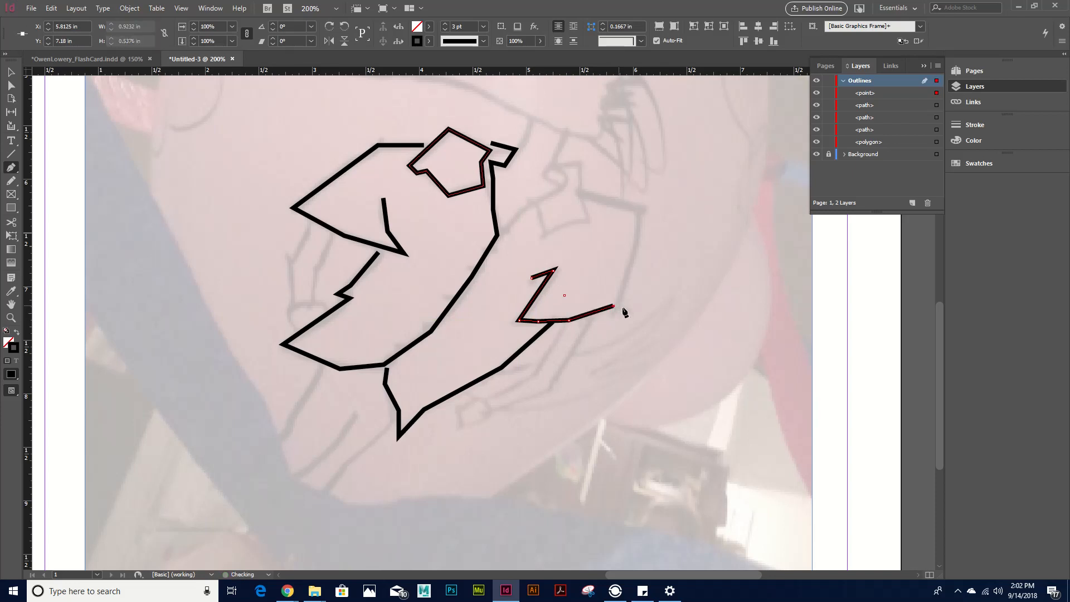
pyautogui.click(639, 208)
pyautogui.click(589, 192)
pyautogui.click(579, 190)
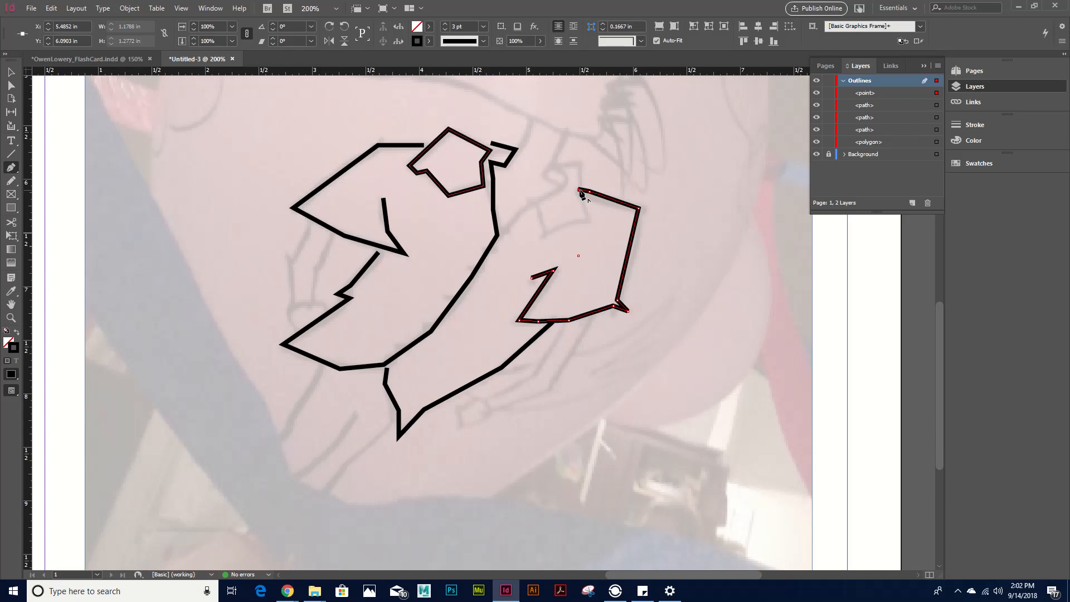
pyautogui.press('Escape')
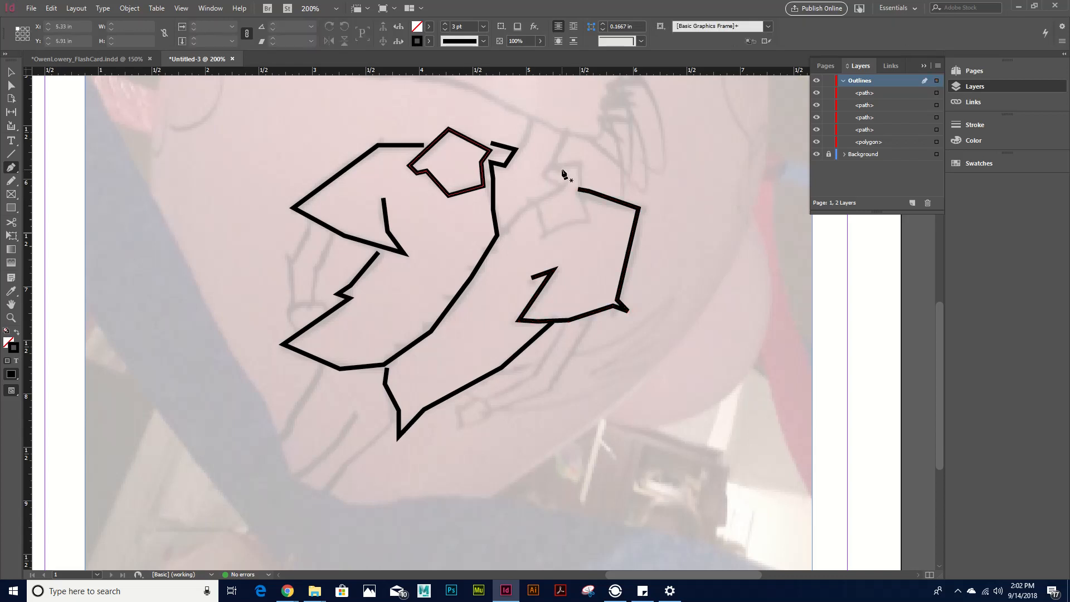
# Step: Trace the right collar flap as a closed straight-sided outline about 0.53 in wide and 0.75 in high
pyautogui.click(554, 165)
pyautogui.click(578, 163)
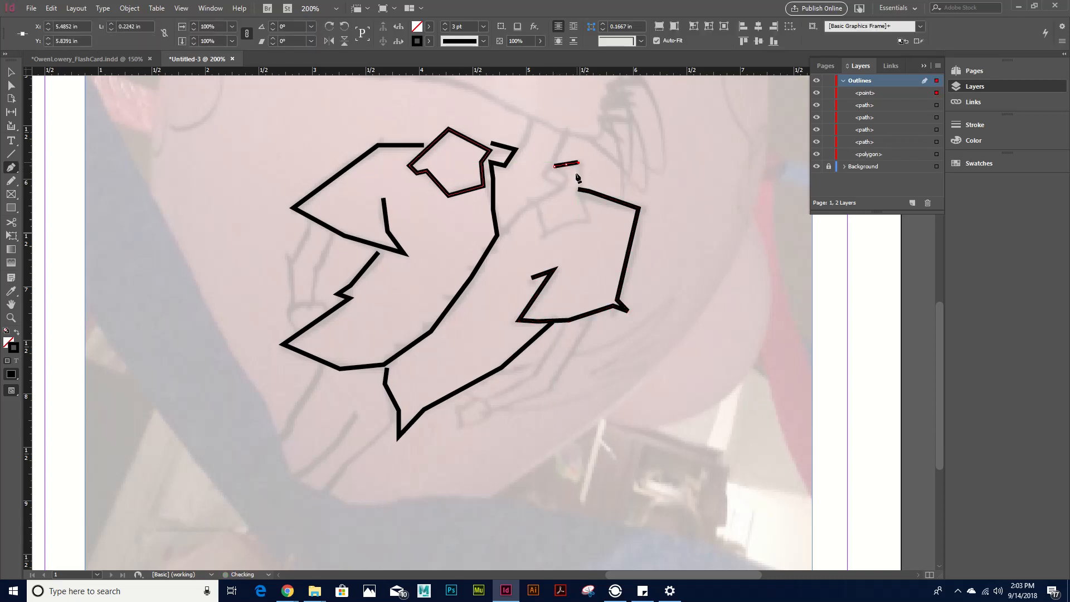
pyautogui.click(578, 198)
pyautogui.click(588, 220)
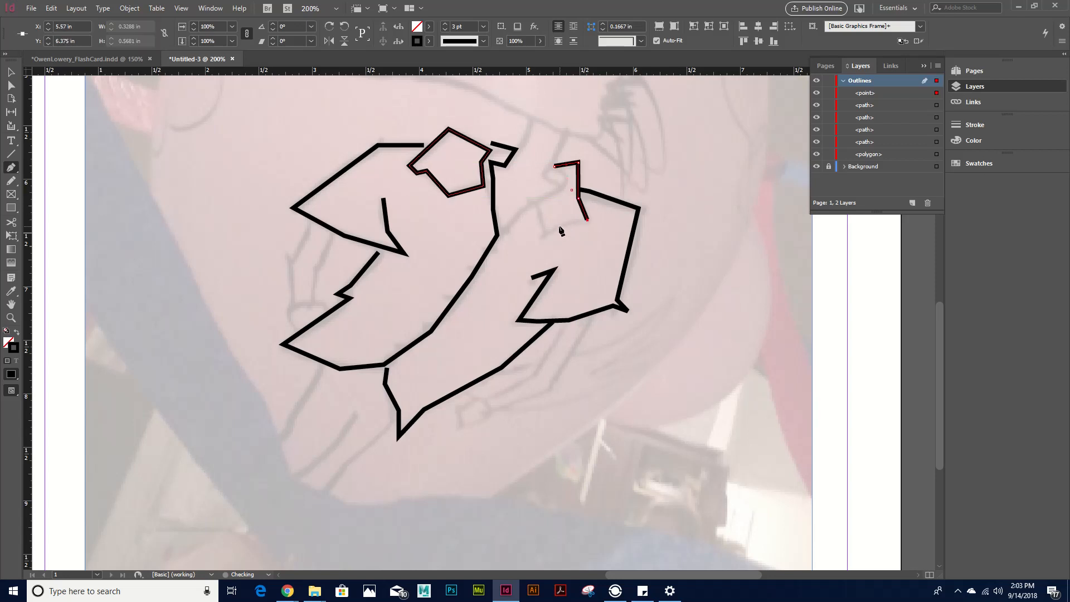
pyautogui.click(558, 226)
pyautogui.click(544, 236)
pyautogui.click(535, 199)
pyautogui.click(561, 188)
pyautogui.click(565, 177)
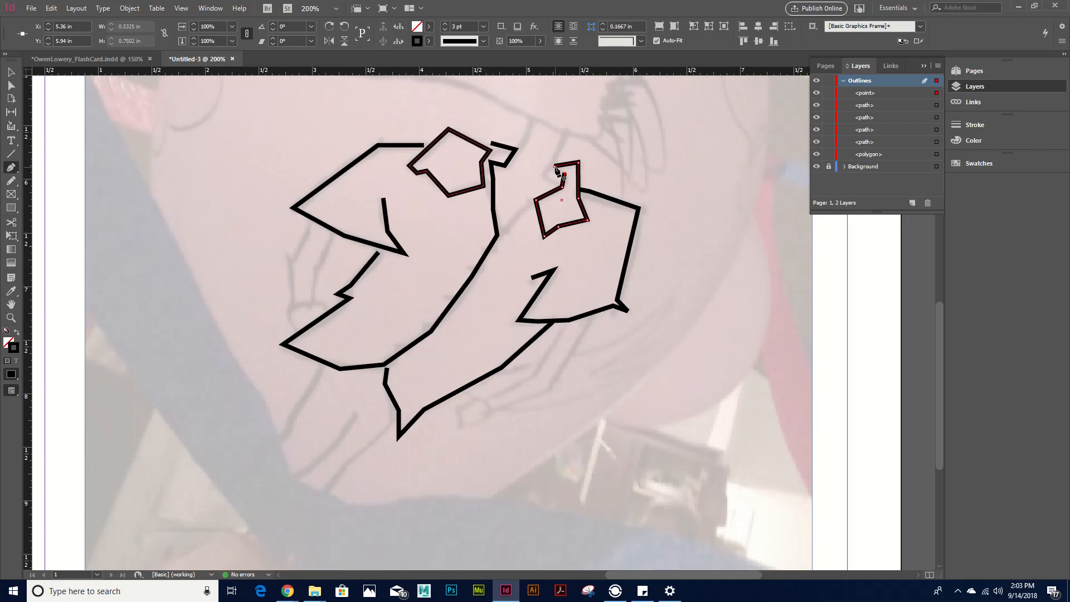
pyautogui.click(554, 166)
# Step: Draw a straight line about 0.4 in long from the jacket's front edge to the right collar flap and end it
pyautogui.click(501, 232)
pyautogui.click(529, 199)
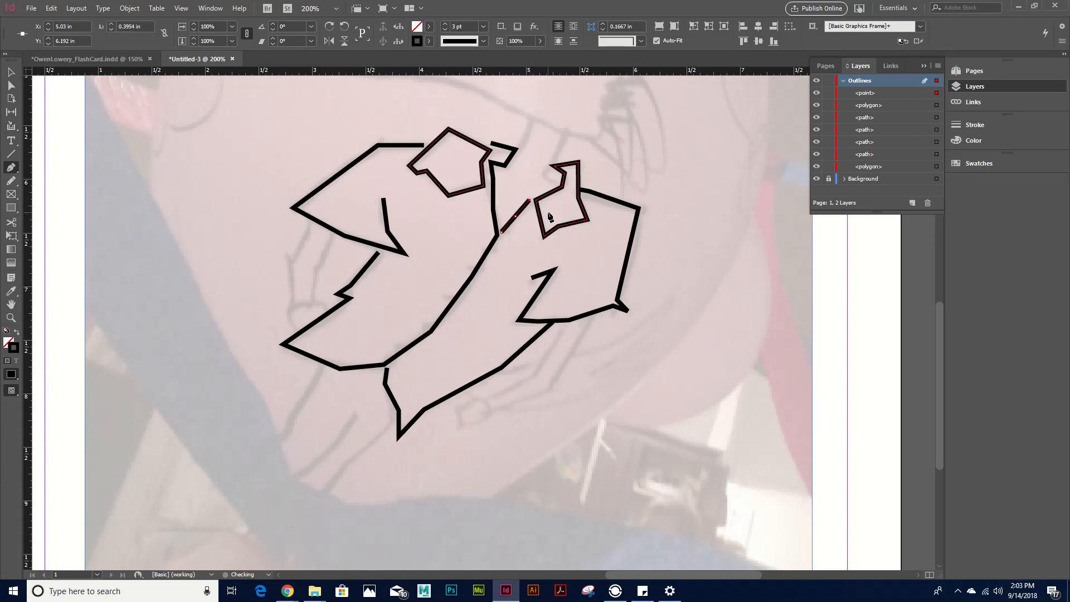
pyautogui.press('Return')
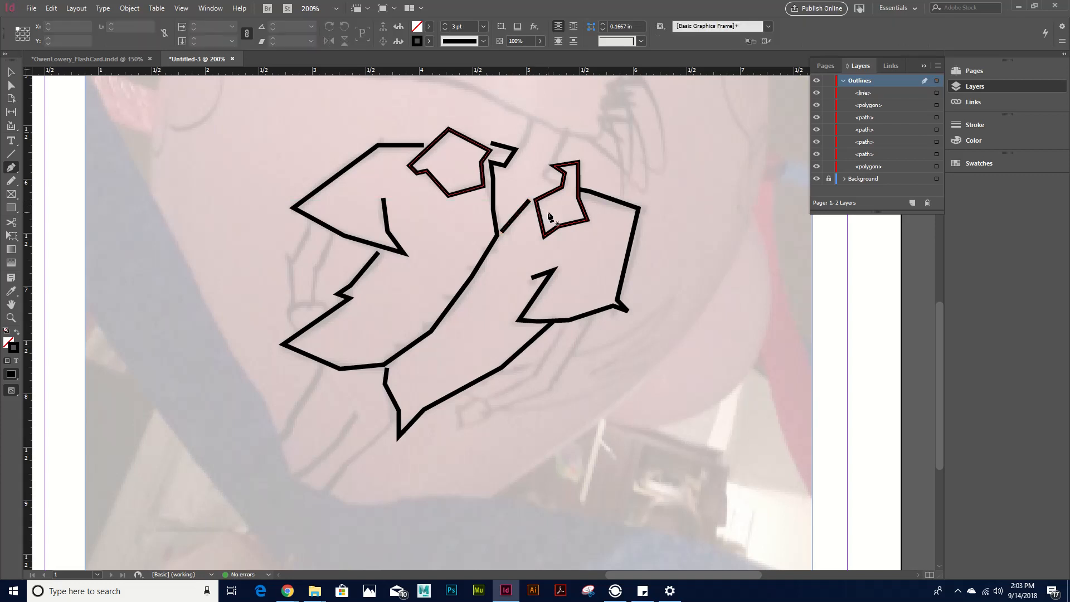
# Step: Collapse the Outlines layer's contents and toggle the Background layer's visibility to inspect the traced lines on their own
pyautogui.hotkey('ctrl', '-')
pyautogui.hotkey('ctrl', '-')
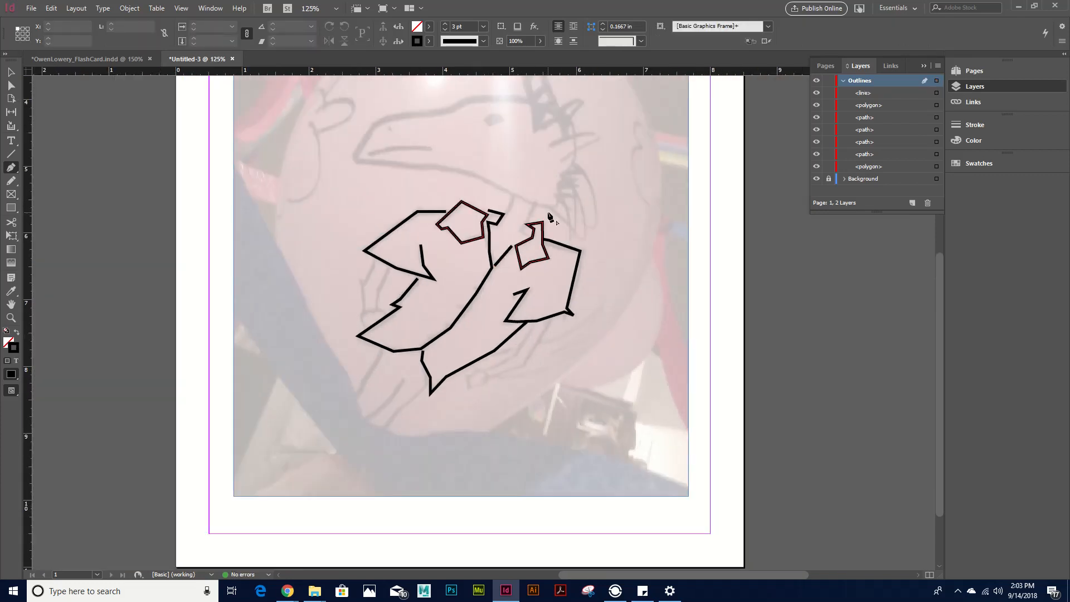
pyautogui.press('v')
pyautogui.click(843, 81)
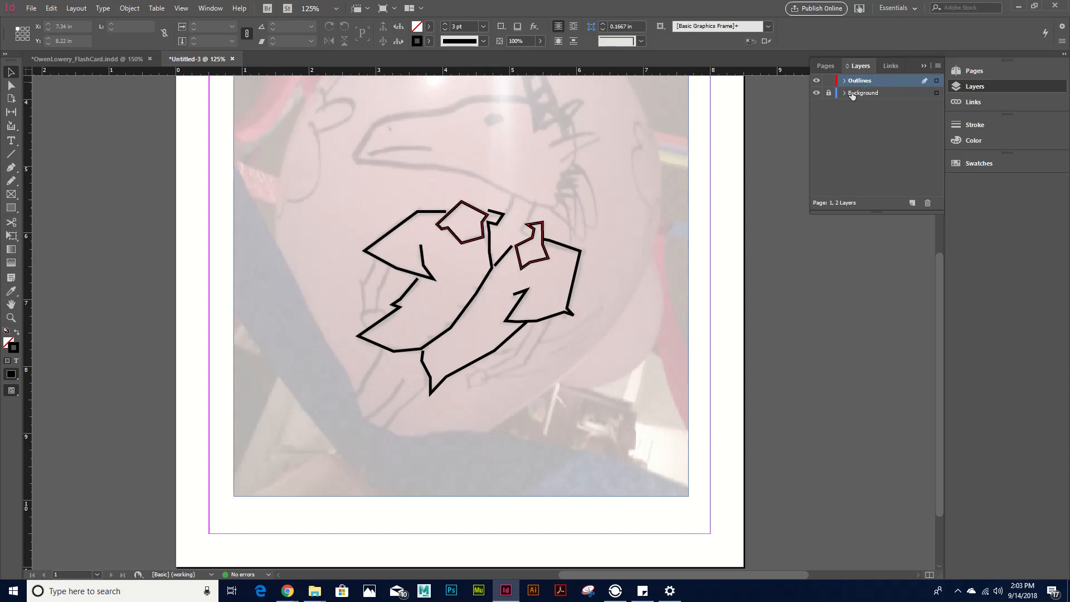
pyautogui.click(817, 93)
pyautogui.click(816, 92)
pyautogui.click(816, 92)
pyautogui.click(817, 92)
pyautogui.click(817, 92)
pyautogui.click(817, 93)
# Step: Trace the left neck line with the Pen tool from the jaw to the collar, ending in a short hook, and deselect it
pyautogui.click(11, 167)
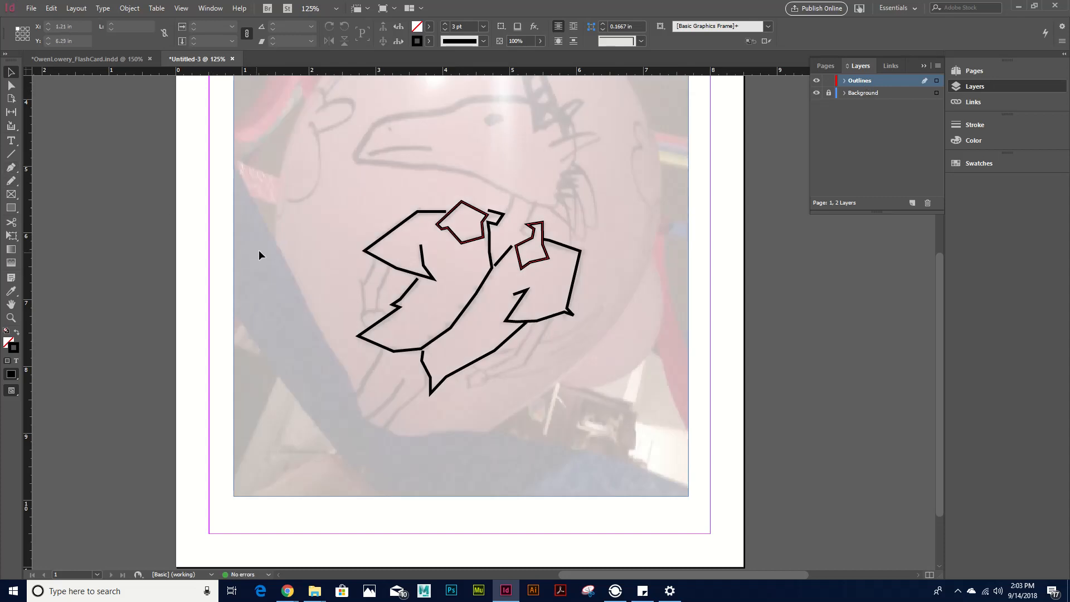
pyautogui.click(512, 194)
pyautogui.click(502, 228)
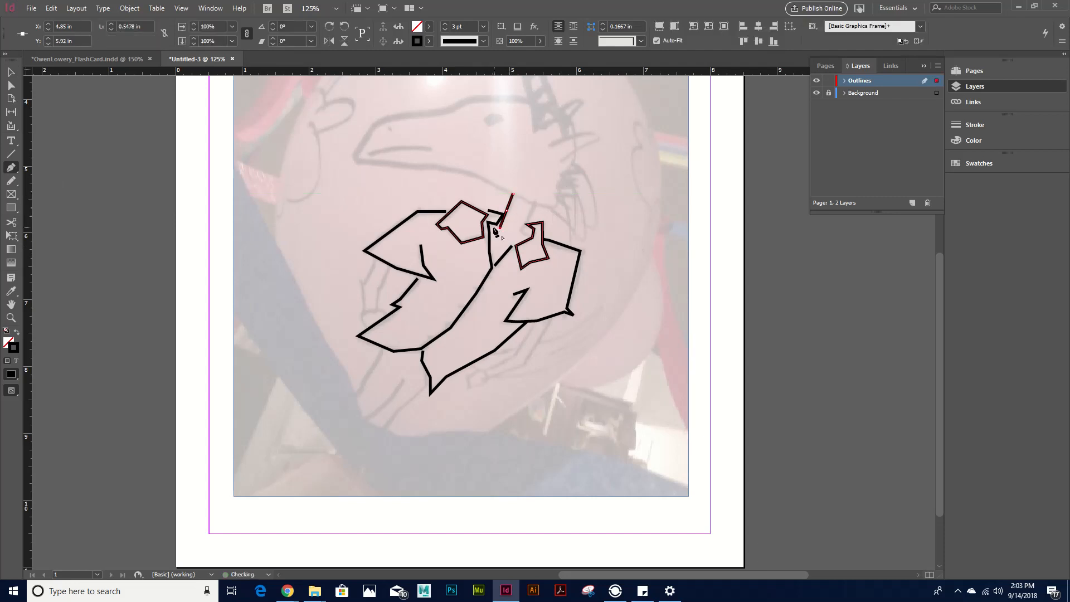
pyautogui.click(493, 230)
pyautogui.keyDown('ctrl'); pyautogui.click(559, 200); pyautogui.keyUp('ctrl')
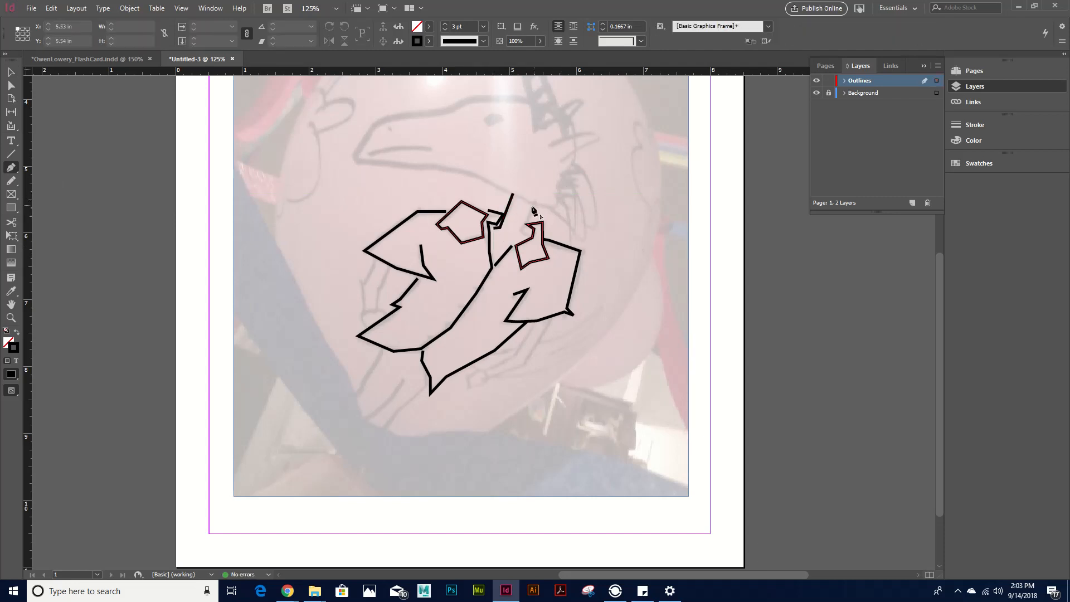
# Step: Trace the right neck line from the jaw to the right collar flap as a two-segment open path and deselect it
pyautogui.click(532, 206)
pyautogui.click(520, 230)
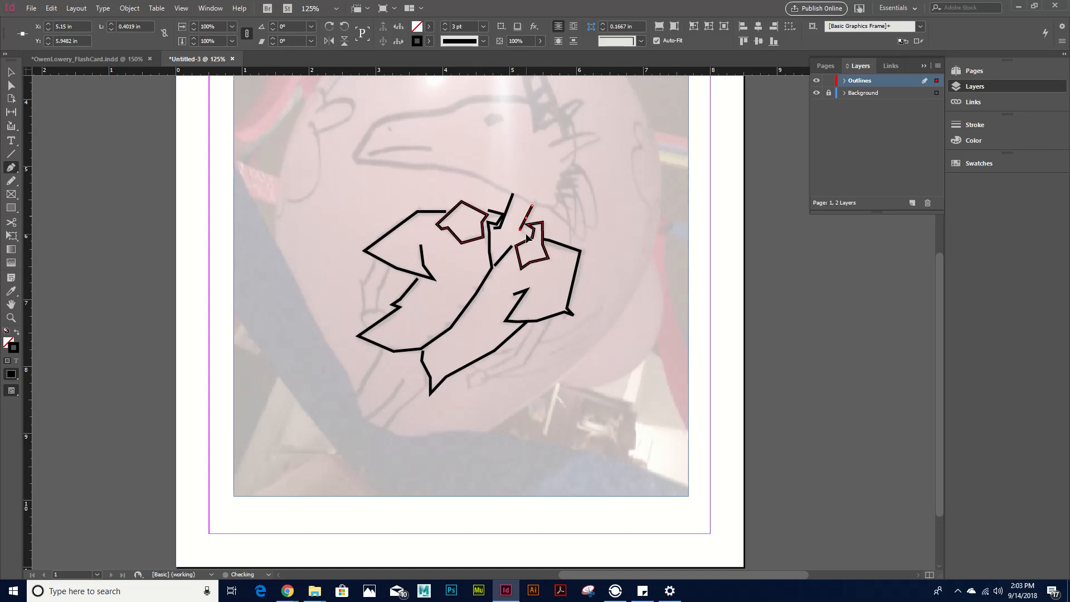
pyautogui.click(527, 235)
pyautogui.hotkey('ctrl', 'shift', 'a')
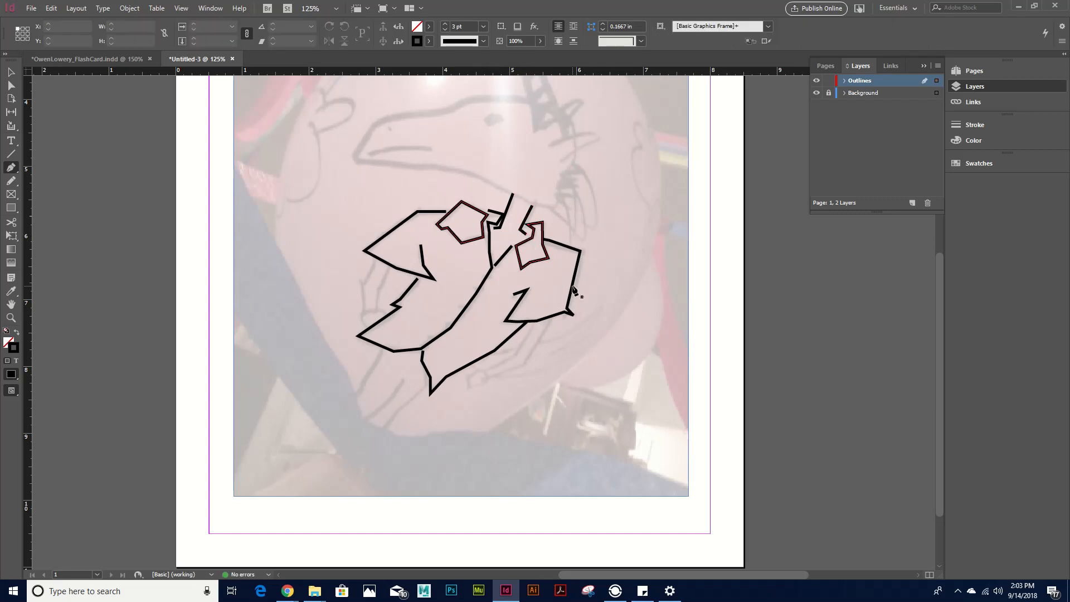
pyautogui.moveTo(580, 138); pyautogui.dragTo(573, 229)
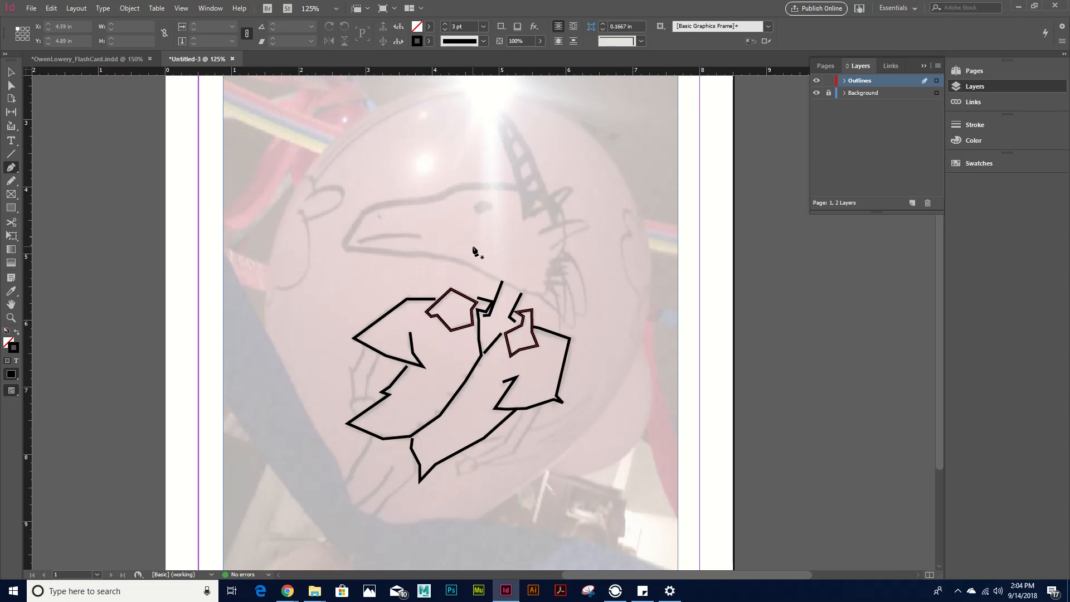
pyautogui.hotkey('ctrl', '=')
pyautogui.hotkey('ctrl', '=')
pyautogui.hotkey('ctrl', '=')
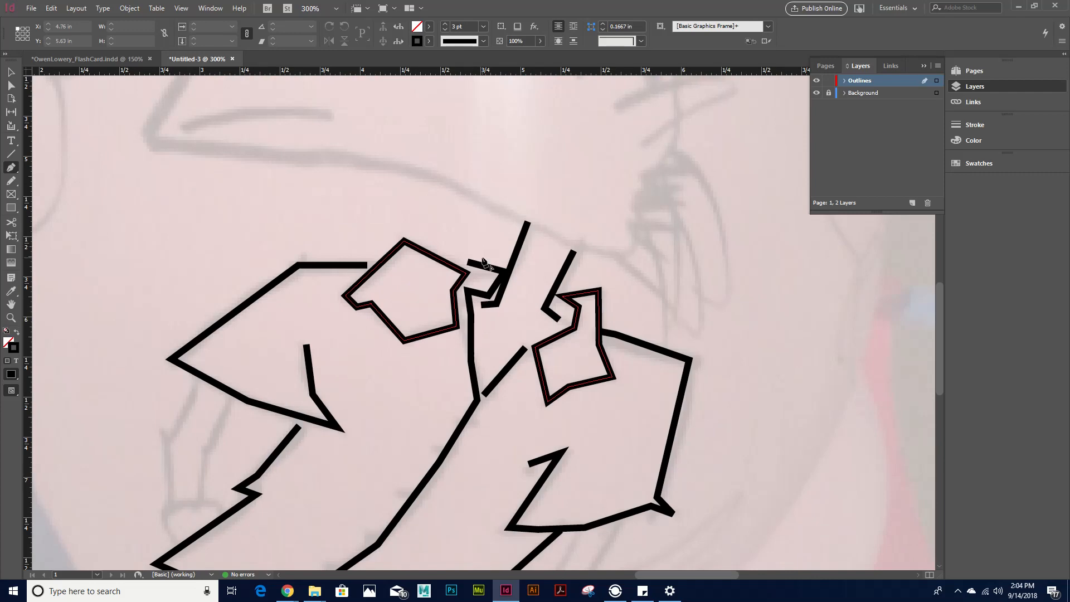
pyautogui.moveTo(201, 115)
pyautogui.mouseDown()
pyautogui.moveTo(255, 201)
pyautogui.moveTo(439, 312)
pyautogui.moveTo(318, 377)
pyautogui.moveTo(303, 416)
pyautogui.mouseUp()
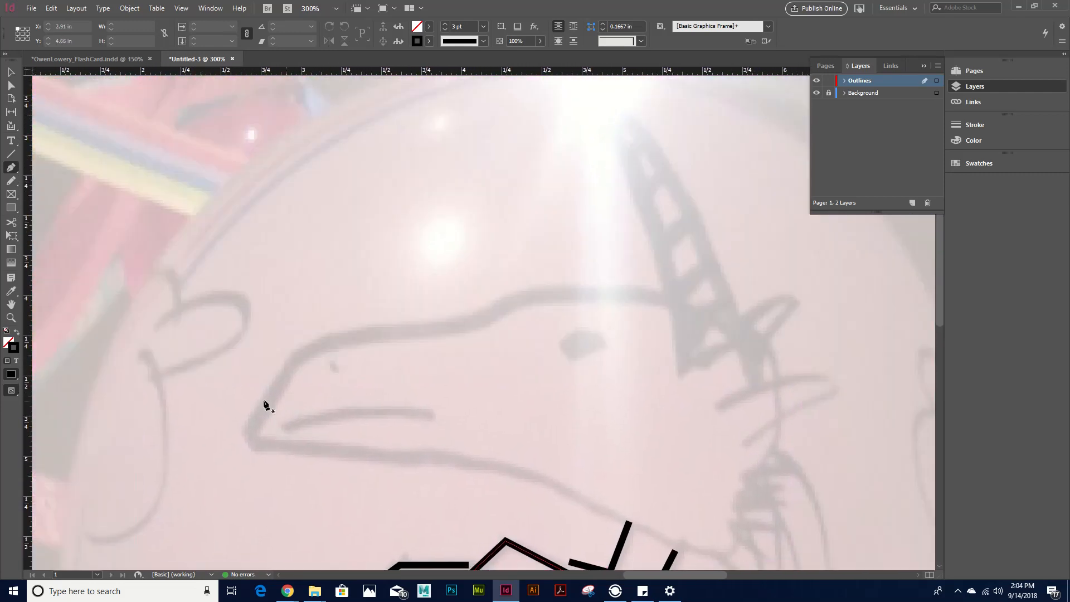
pyautogui.click(295, 360)
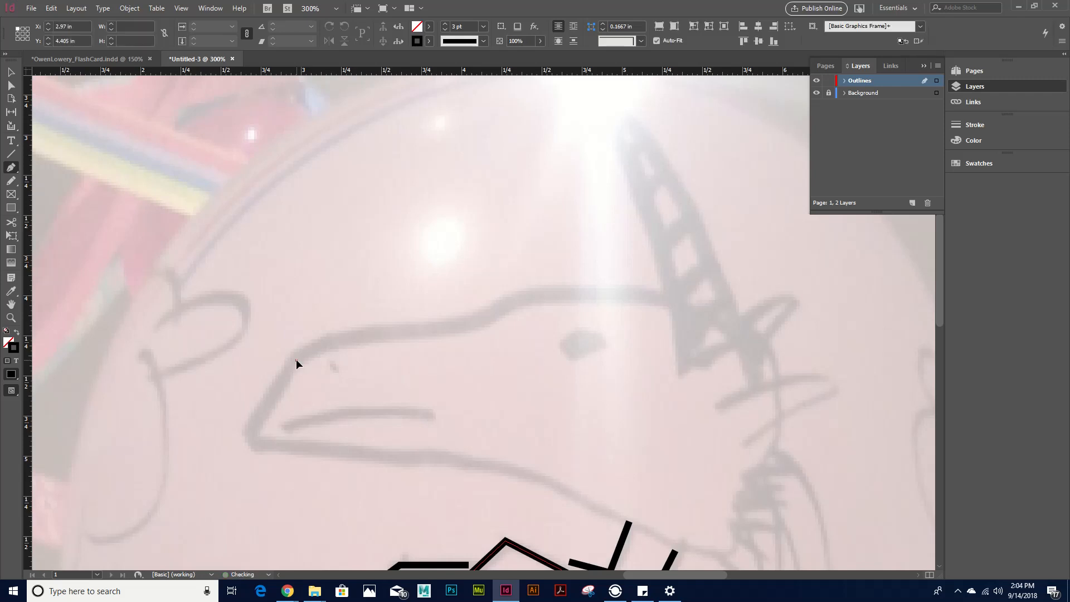
pyautogui.moveTo(297, 359); pyautogui.dragTo(434, 466)
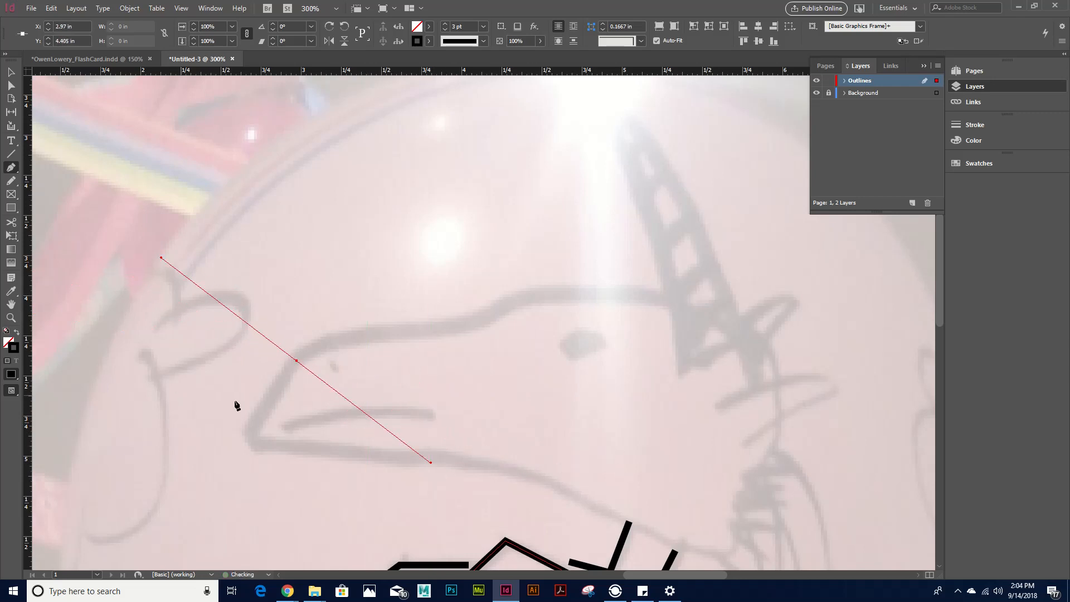
pyautogui.click(349, 334)
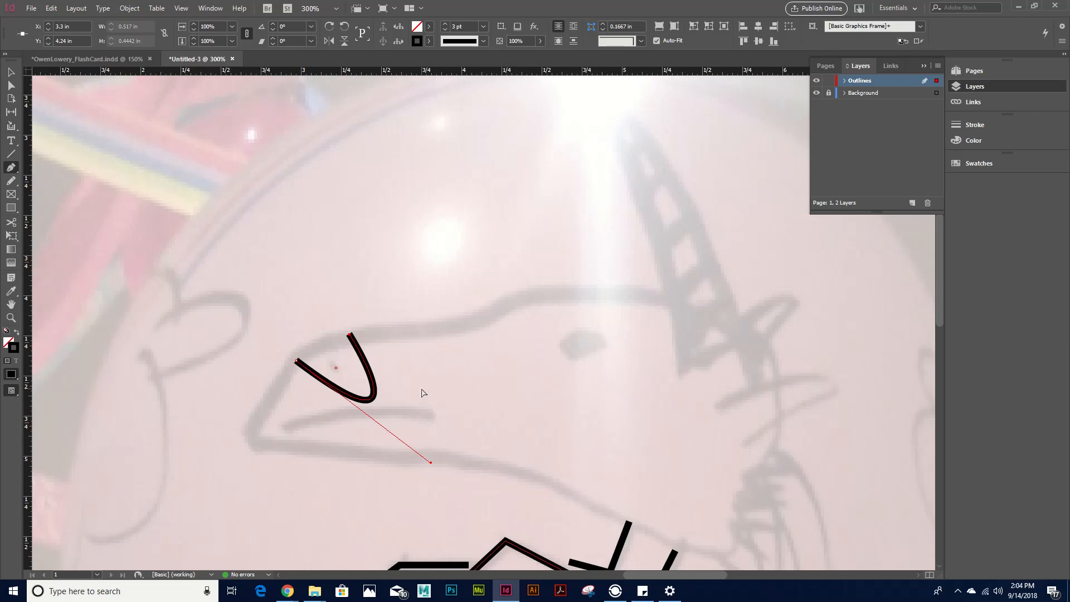
pyautogui.hotkey('ctrl', 'z')
pyautogui.hotkey('ctrl', 'z')
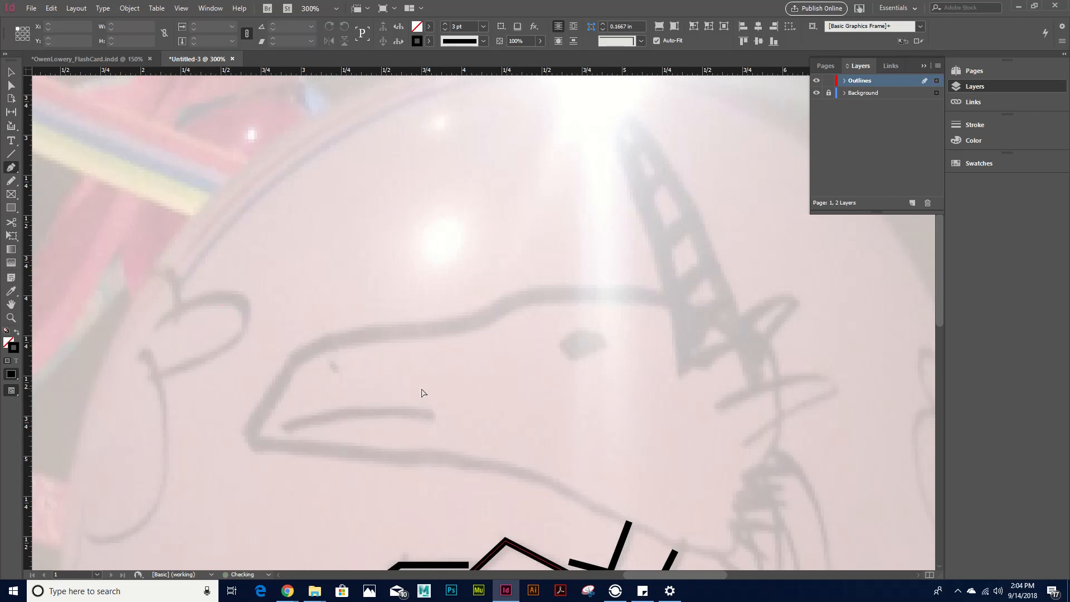
# Step: Start the head outline with smooth Pen tool curves, about 1.5 in across, from the snout's upper corner along the bridge to the forehead
pyautogui.moveTo(293, 363); pyautogui.dragTo(298, 356)
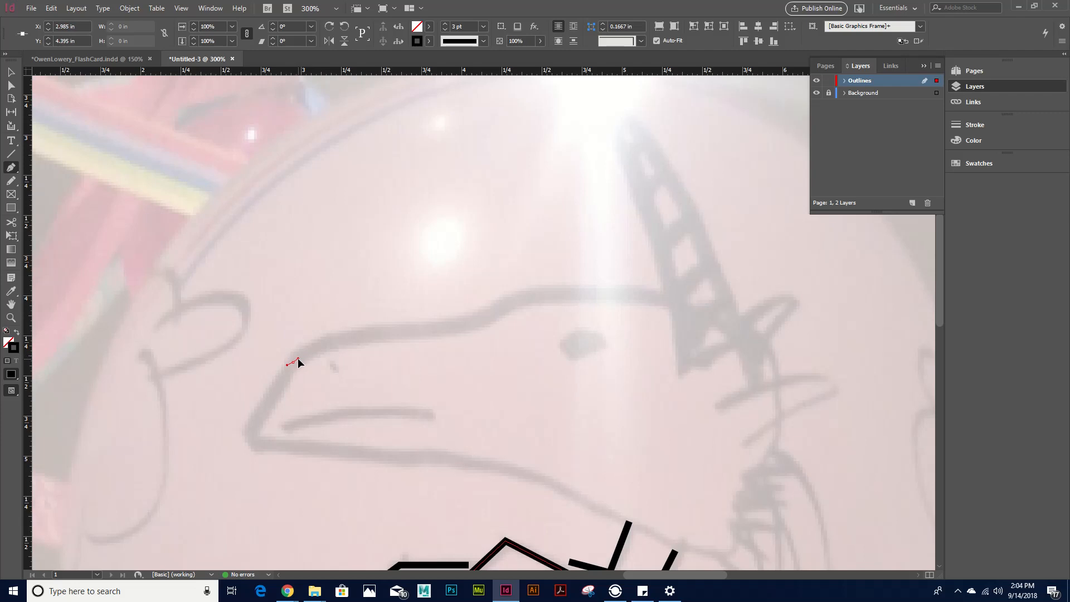
pyautogui.moveTo(296, 360); pyautogui.dragTo(297, 357)
pyautogui.moveTo(362, 333); pyautogui.dragTo(387, 332)
pyautogui.moveTo(461, 326); pyautogui.dragTo(480, 322)
pyautogui.moveTo(527, 294); pyautogui.dragTo(537, 290)
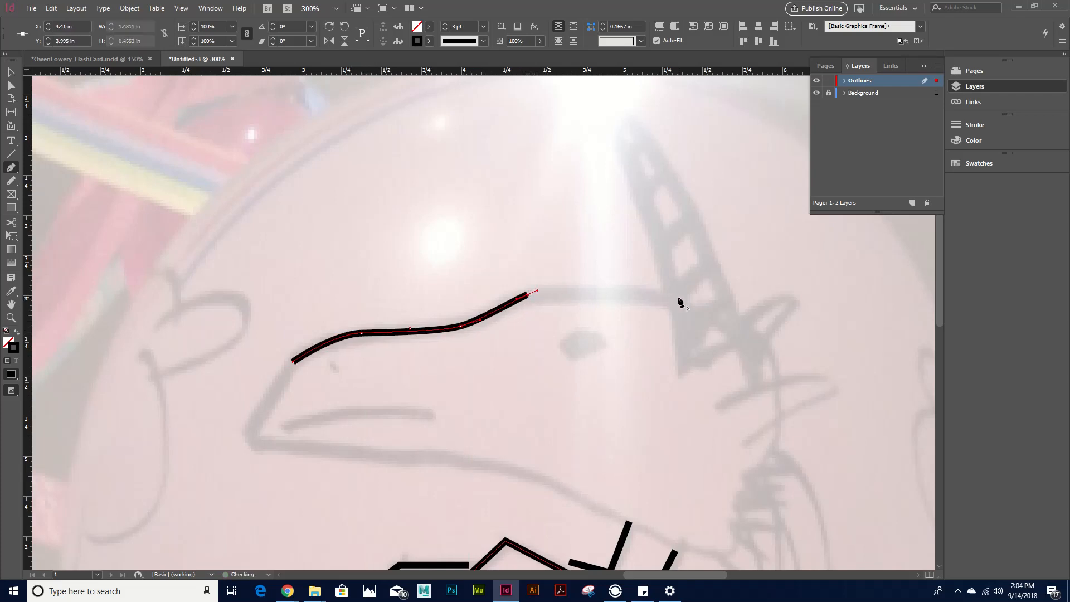
# Step: Continue the head outline with smooth curves over the crown, past the horn base, down the back of the head and around the jaw corner
pyautogui.moveTo(680, 299); pyautogui.dragTo(699, 307)
pyautogui.moveTo(771, 358); pyautogui.dragTo(778, 393)
pyautogui.moveTo(763, 470); pyautogui.dragTo(753, 488)
pyautogui.moveTo(736, 534); pyautogui.dragTo(663, 540)
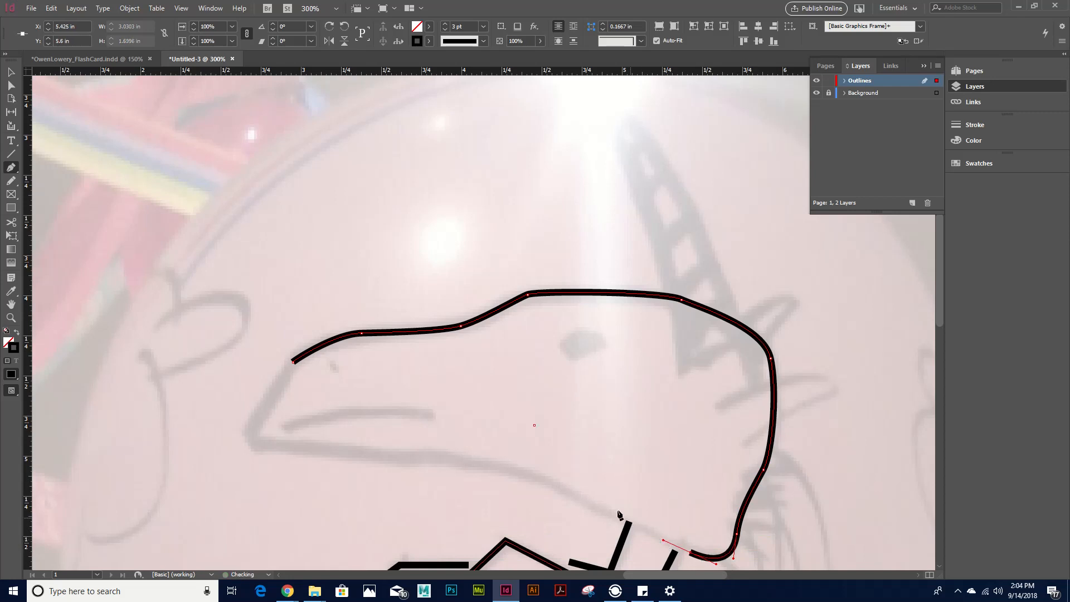
# Step: Trace the underside of the jaw to the snout tip and close the head outline at its starting point, about 3.3 in wide
pyautogui.moveTo(597, 509); pyautogui.dragTo(572, 493)
pyautogui.moveTo(471, 463); pyautogui.dragTo(432, 467)
pyautogui.moveTo(337, 451); pyautogui.dragTo(315, 452)
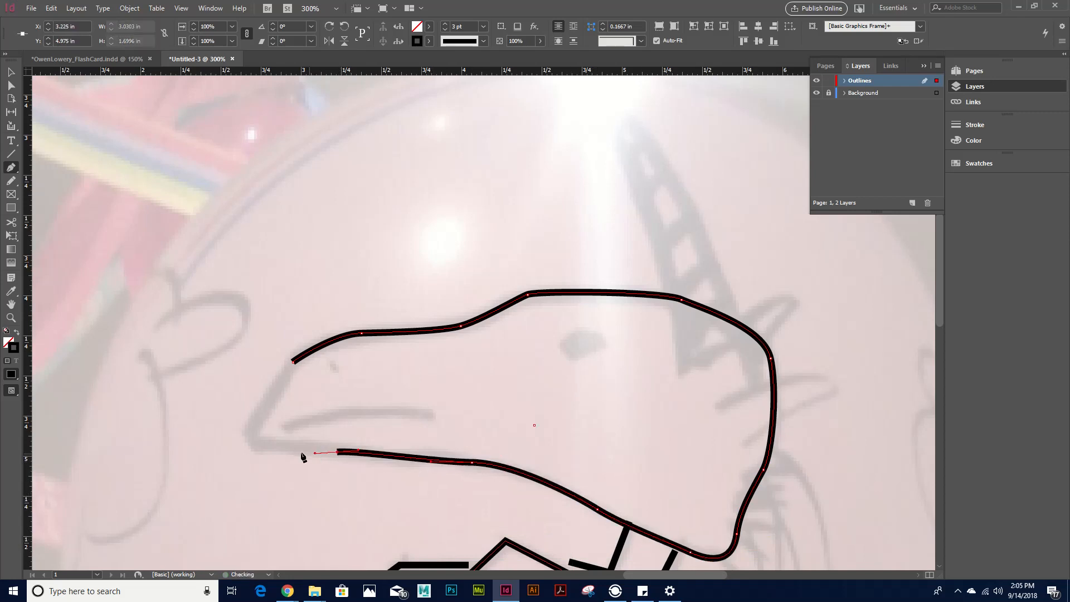
pyautogui.click(255, 441)
pyautogui.moveTo(268, 421); pyautogui.dragTo(269, 408)
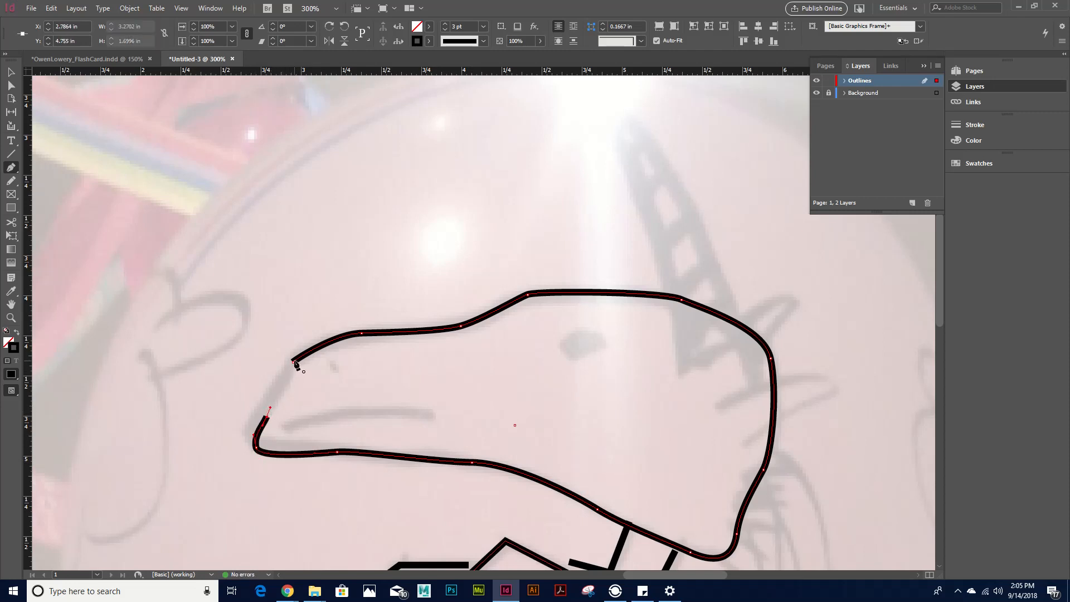
pyautogui.click(293, 361)
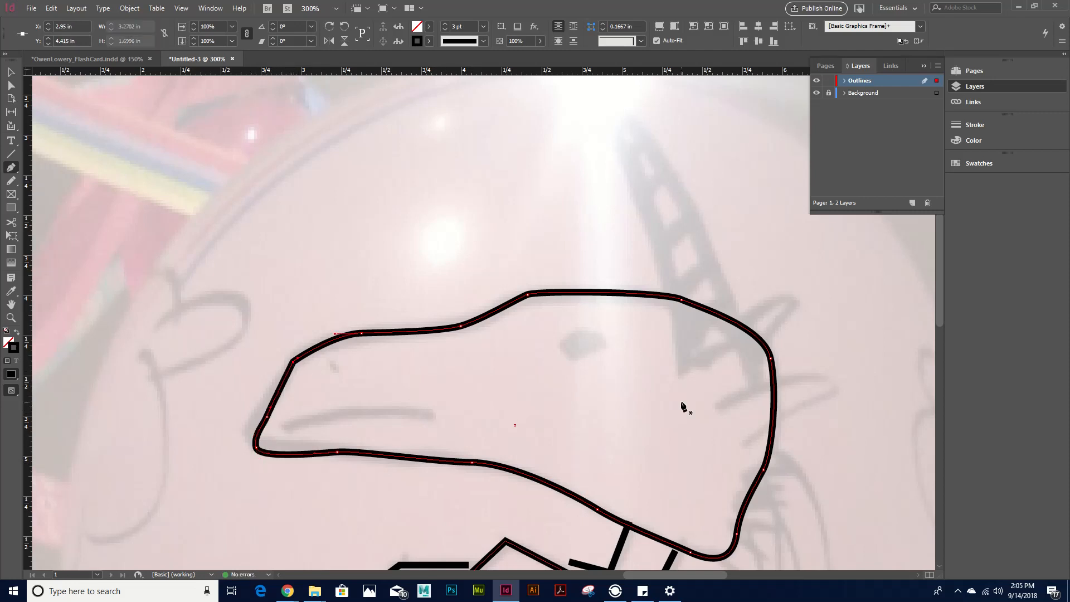
# Step: Start the horn path at its rear base, tracing the bottom edge, the bulging front of the lowest segment and the first band across
pyautogui.hotkey('ctrl', '-')
pyautogui.hotkey('ctrl', '-')
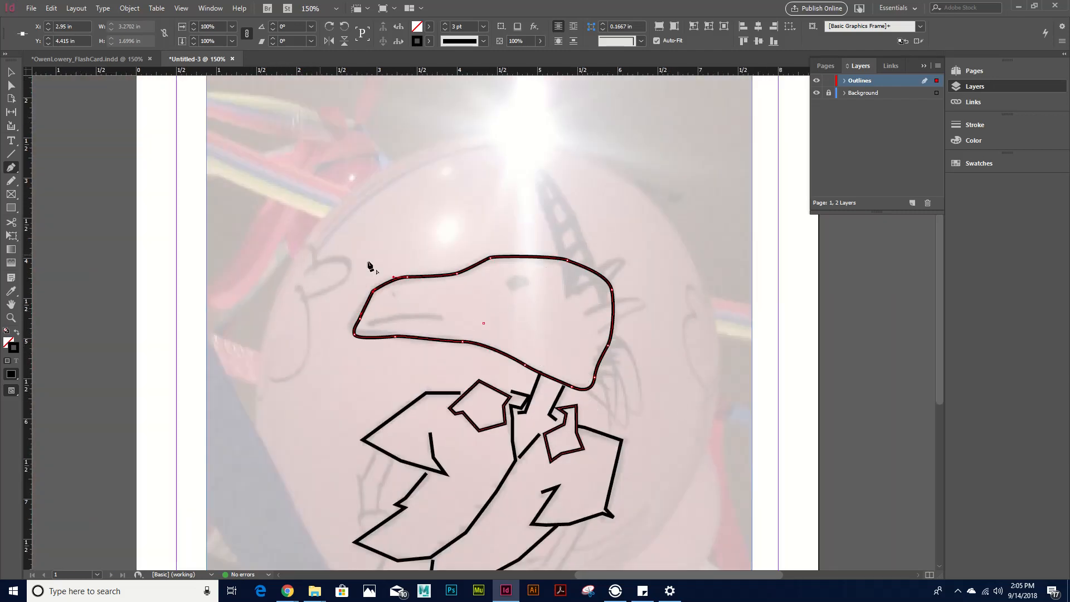
pyautogui.scroll(2, 574, 234)
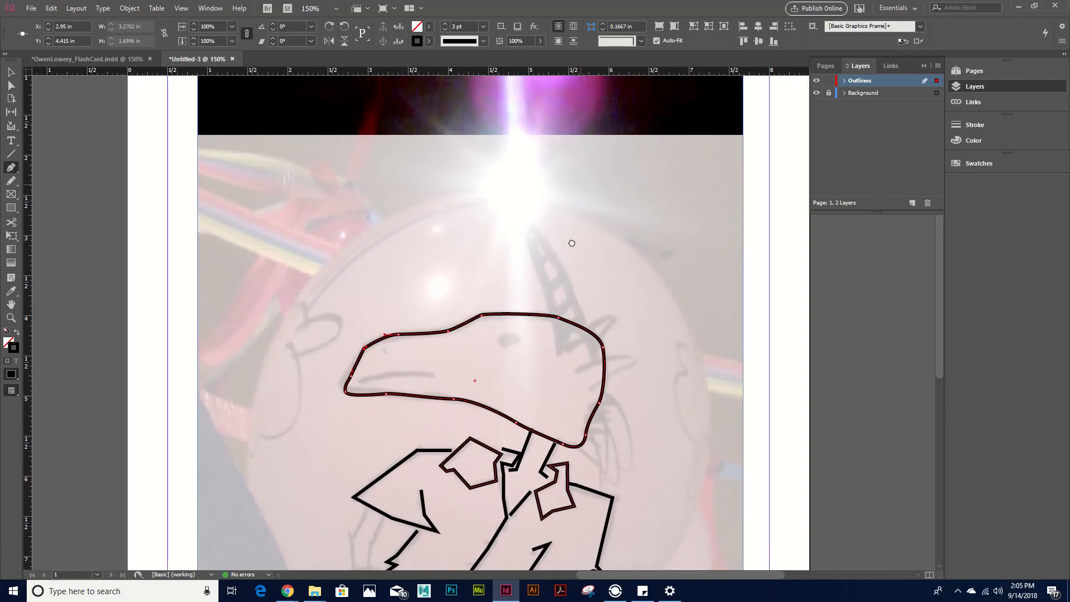
pyautogui.hotkey('ctrl', '=')
pyautogui.hotkey('ctrl', '=')
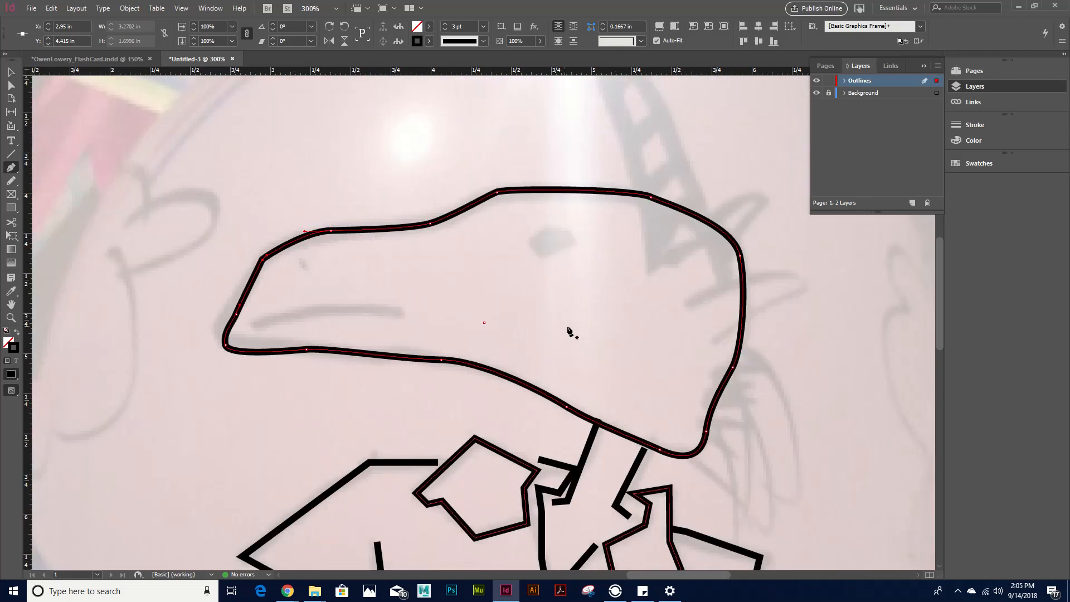
pyautogui.moveTo(581, 308); pyautogui.dragTo(455, 373)
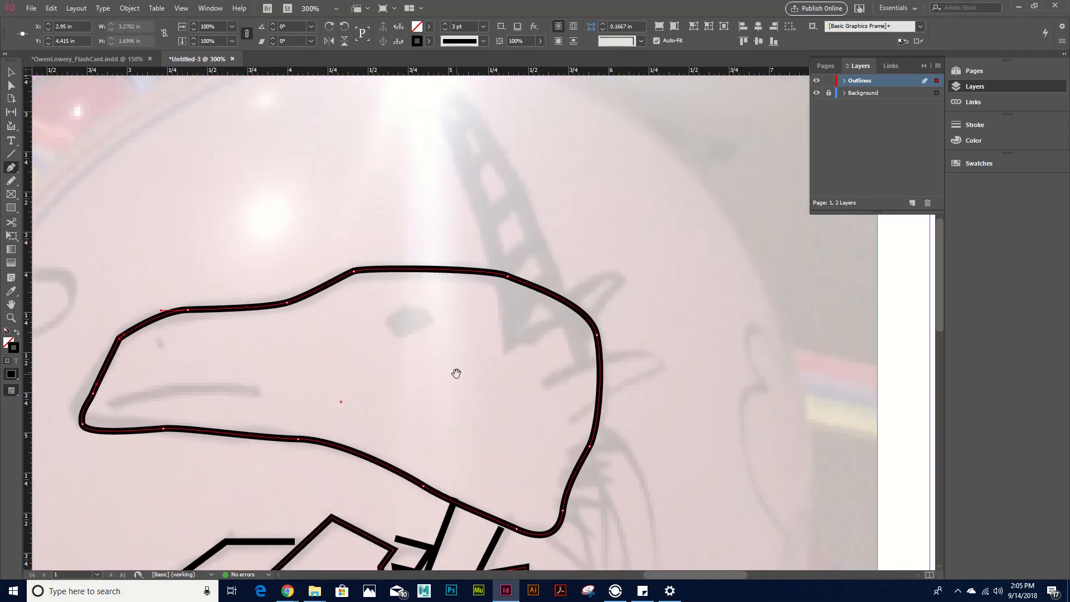
pyautogui.click(567, 315)
pyautogui.hotkey('ctrl', 'z')
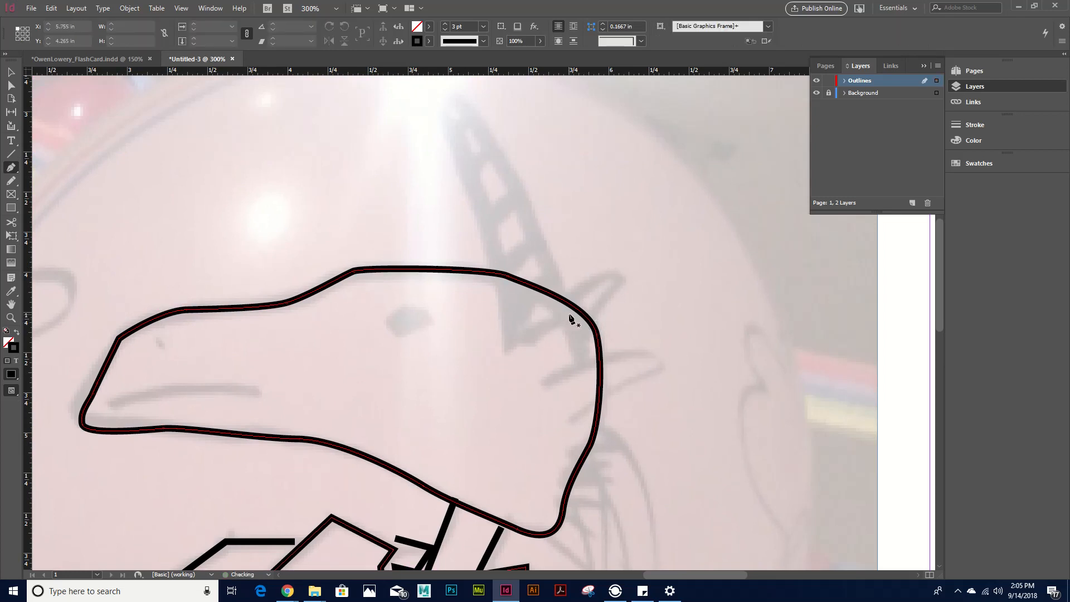
pyautogui.moveTo(569, 315); pyautogui.dragTo(563, 316)
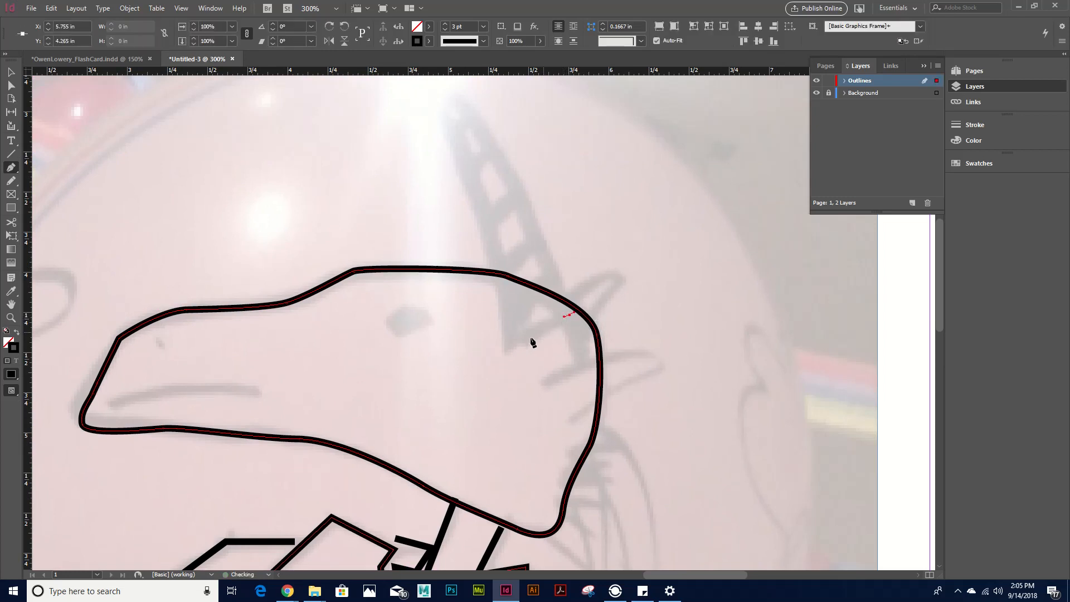
pyautogui.click(505, 346)
pyautogui.moveTo(504, 345); pyautogui.dragTo(502, 343)
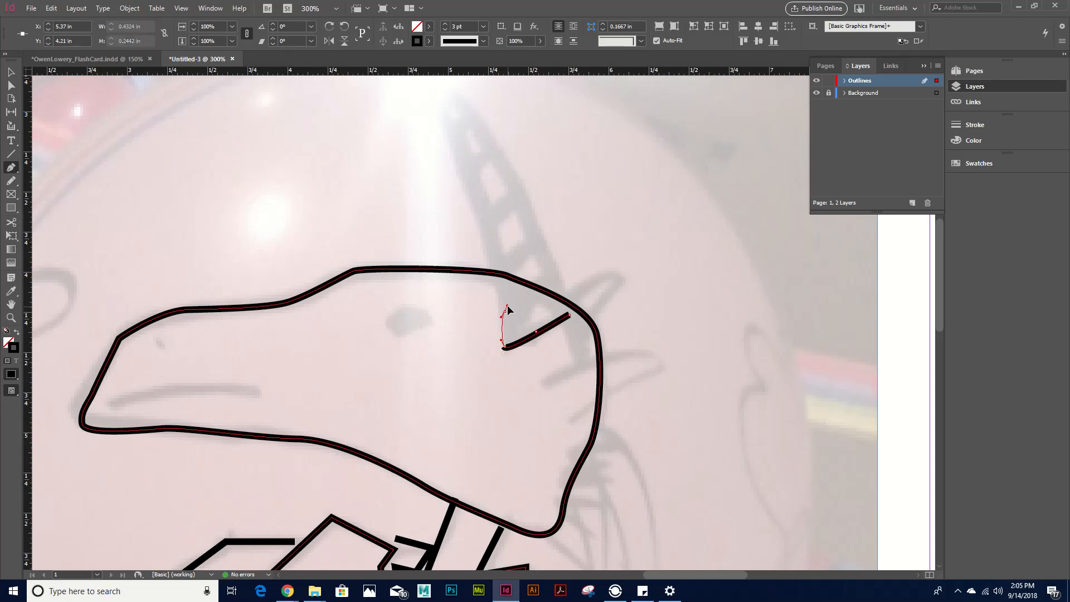
pyautogui.click(507, 306)
pyautogui.click(558, 277)
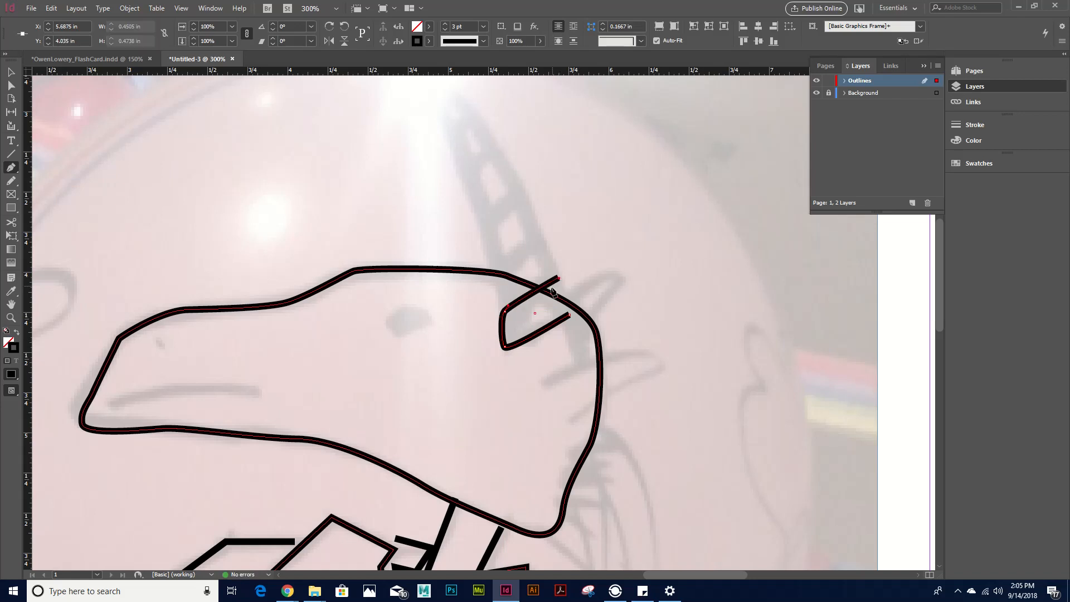
# Step: Extend the horn path up its front edge with the bulges and crossing bands of the second and third segments
pyautogui.click(496, 302)
pyautogui.moveTo(500, 266); pyautogui.dragTo(513, 254)
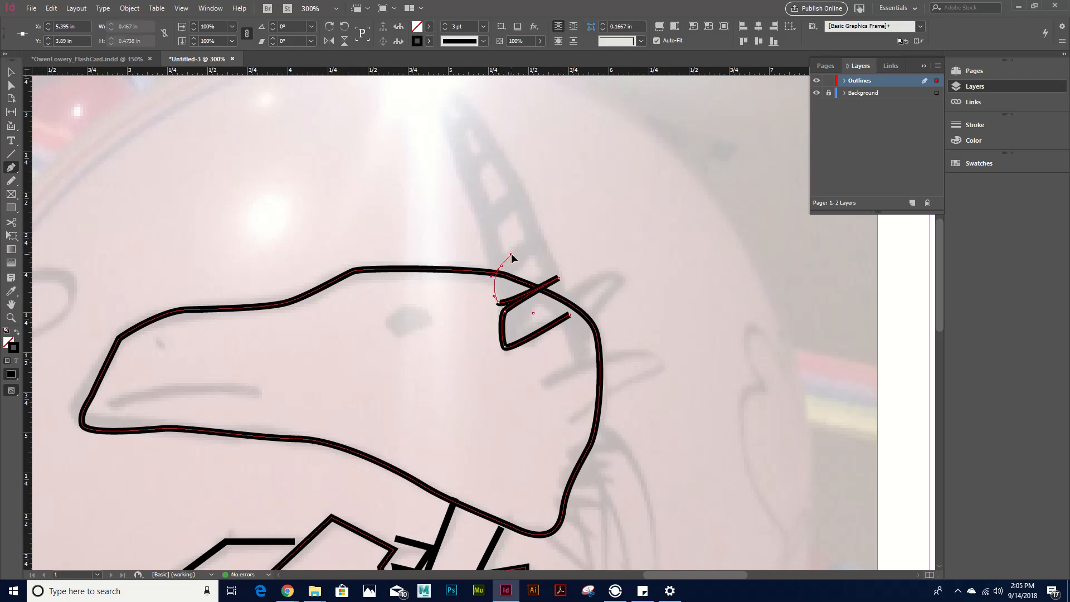
pyautogui.click(540, 239)
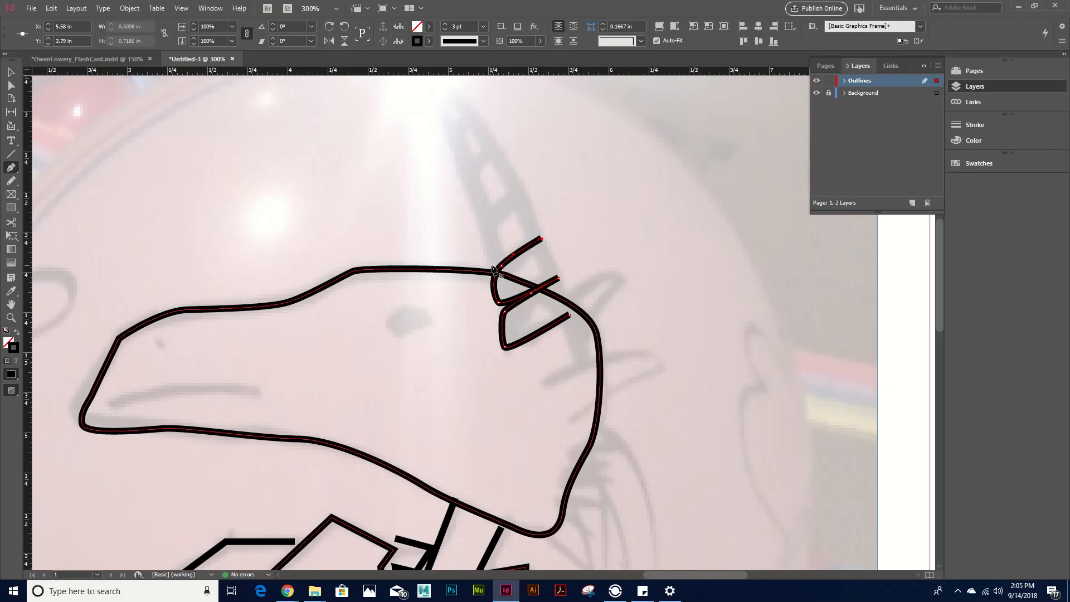
pyautogui.moveTo(488, 265); pyautogui.dragTo(487, 227)
pyautogui.click(487, 226)
pyautogui.click(520, 188)
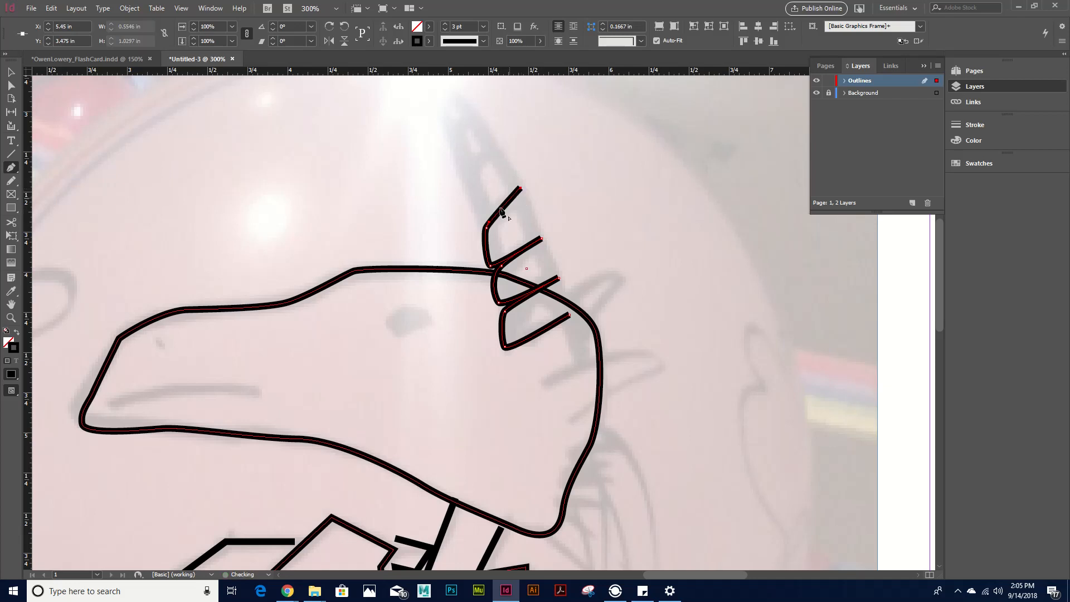
# Step: Add the fourth and fifth horn segments, each with a curved front edge and a band across toward the horn's rear edge
pyautogui.click(478, 218)
pyautogui.moveTo(462, 176); pyautogui.dragTo(461, 131)
pyautogui.click(495, 150)
pyautogui.click(474, 117)
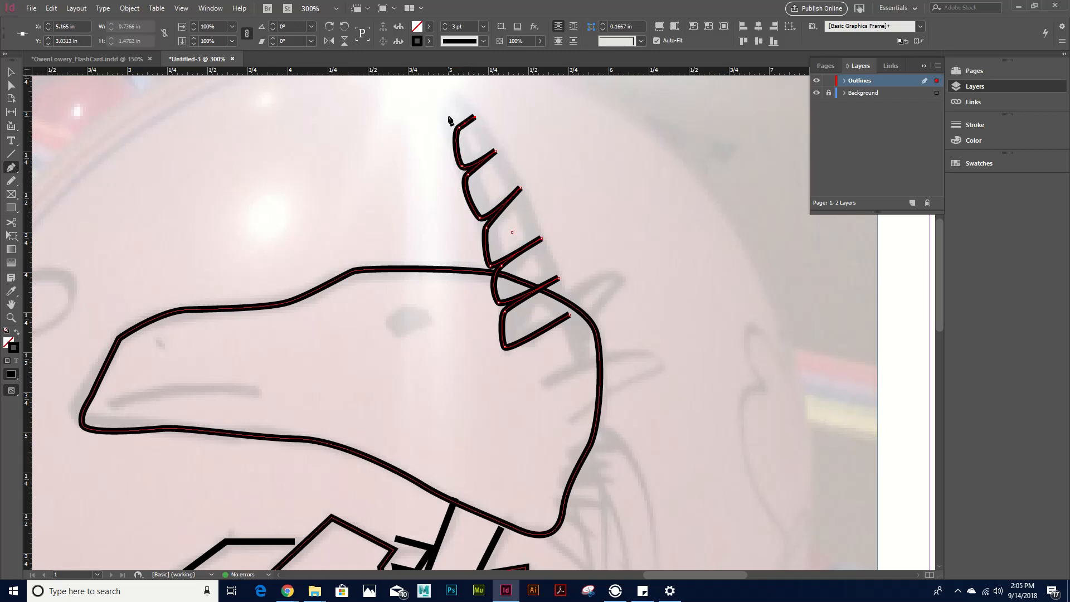
# Step: Trace the horn's tip and curved rear edge down to the starting point, closing the path about 1.7 in tall, and deselect it
pyautogui.moveTo(446, 114); pyautogui.dragTo(450, 87)
pyautogui.moveTo(535, 207); pyautogui.dragTo(549, 245)
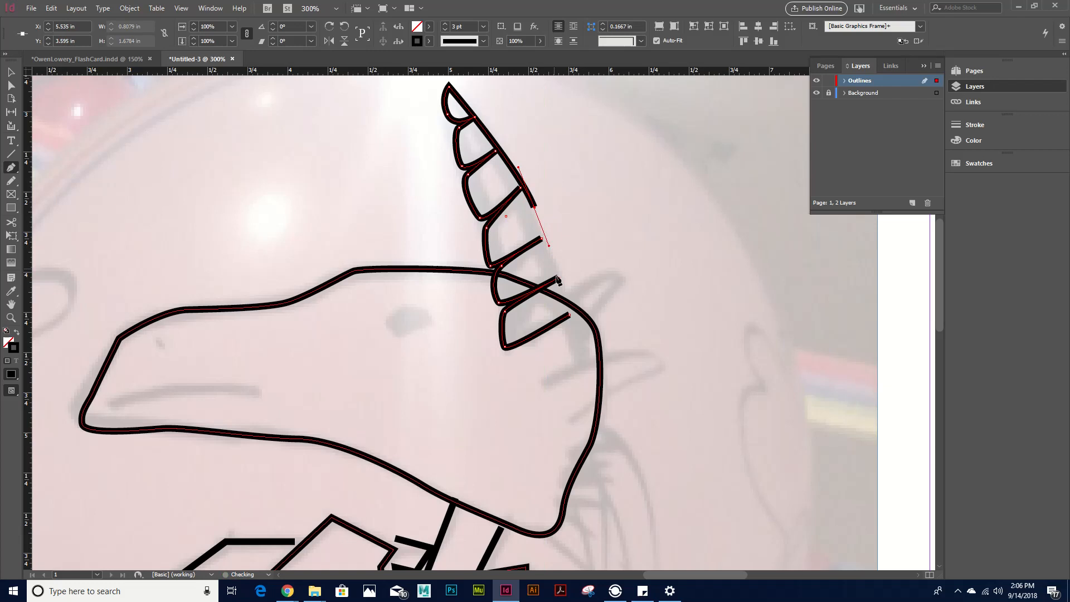
pyautogui.click(569, 316)
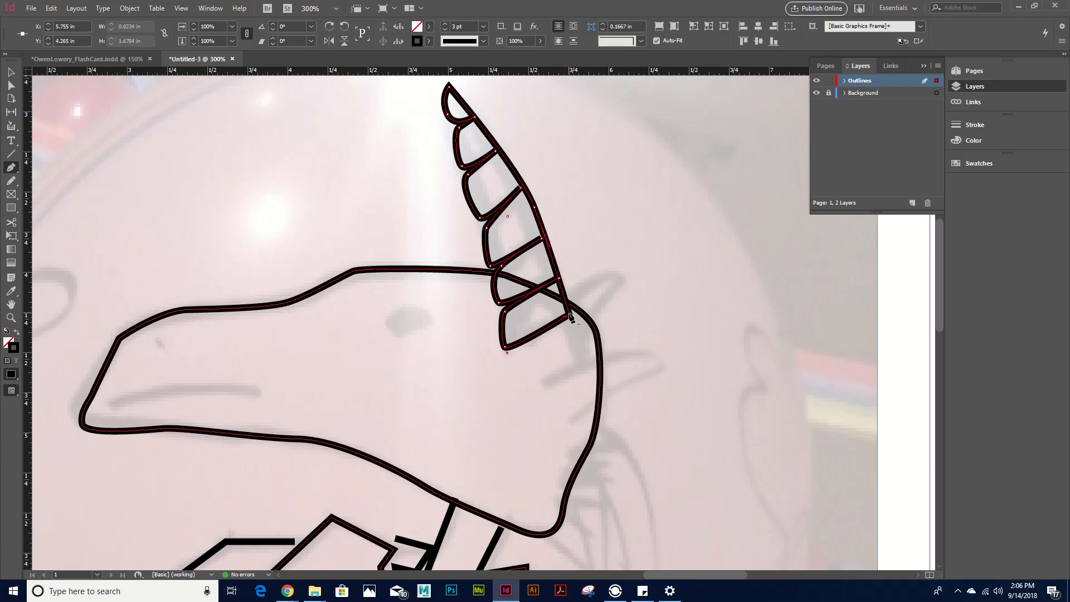
pyautogui.hotkey('ctrl', '-')
pyautogui.hotkey('ctrl', '-')
pyautogui.hotkey('ctrl', '-')
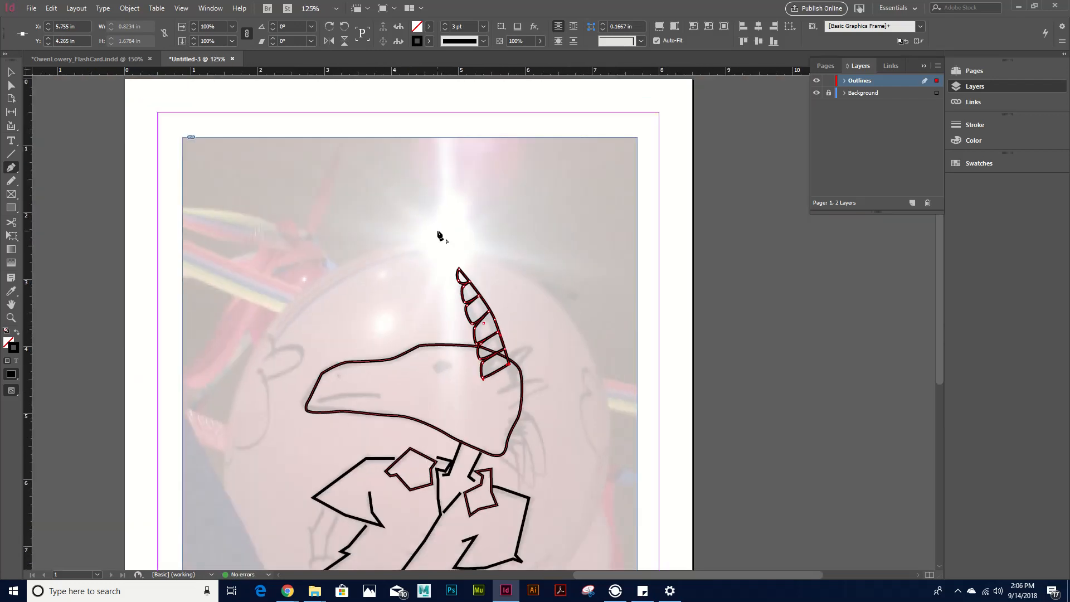
pyautogui.moveTo(561, 370)
pyautogui.mouseDown()
pyautogui.moveTo(587, 300)
pyautogui.moveTo(598, 318)
pyautogui.mouseUp()
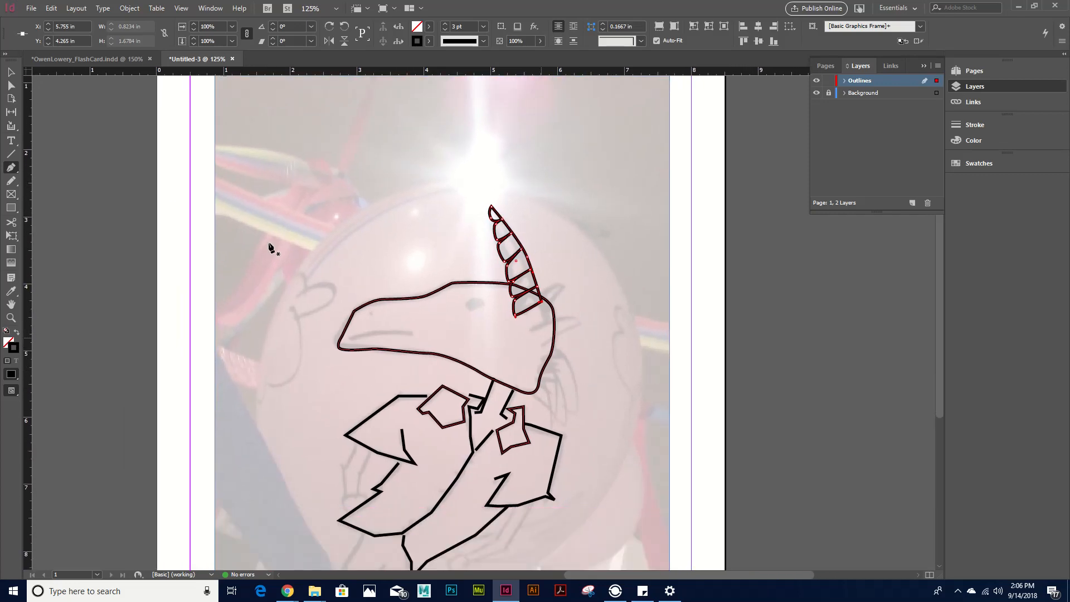
pyautogui.press('v')
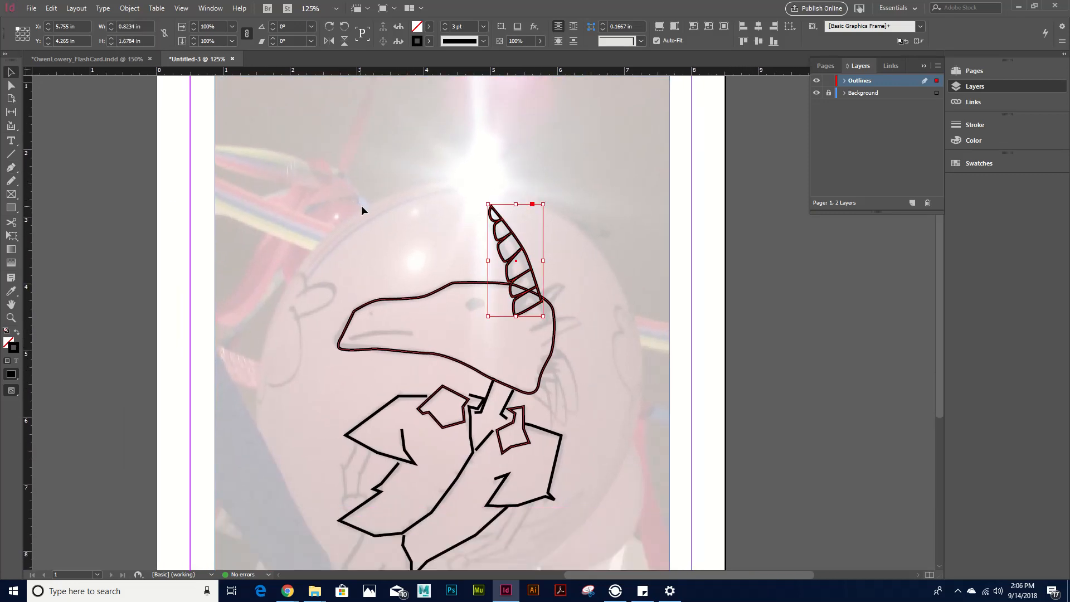
pyautogui.click(412, 228)
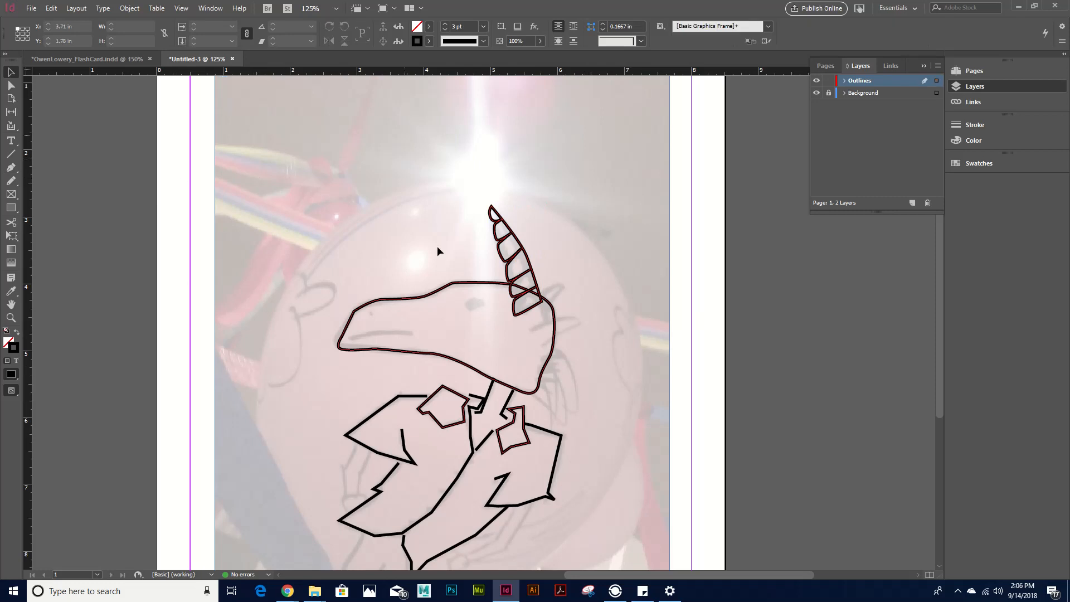
# Step: Hide the Background layer to show the traced outlines alone, leaving nothing selected
pyautogui.click(816, 93)
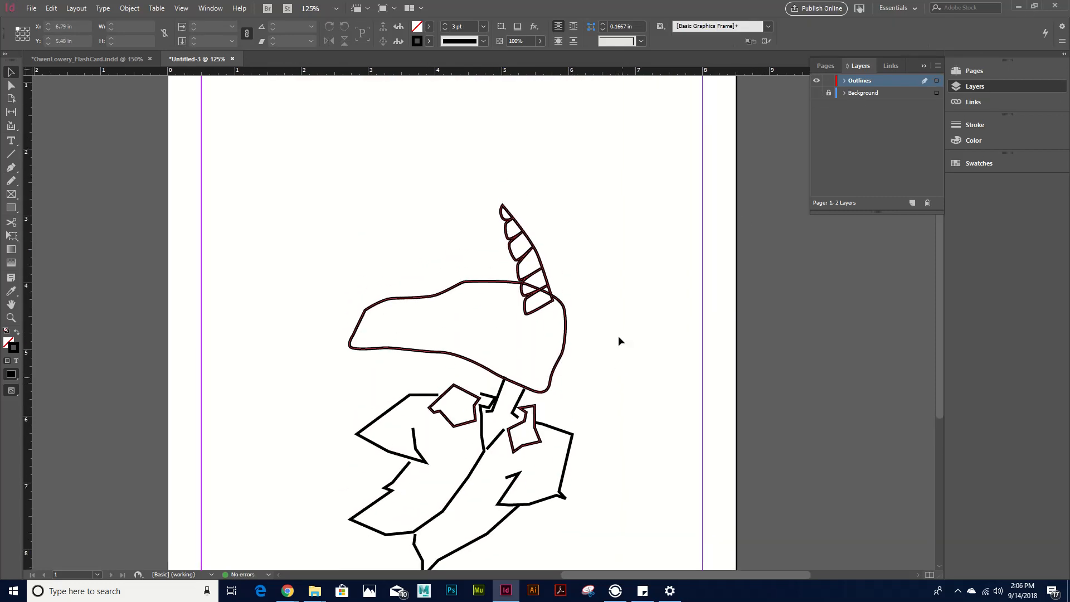
pyautogui.click(486, 365)
pyautogui.click(259, 255)
# Step: Smooth the head outline at the snout's upper corner and front edge by nudging their anchor points with the Direct Selection tool
pyautogui.hotkey('ctrl', '=')
pyautogui.hotkey('ctrl', '=')
pyautogui.hotkey('ctrl', '=')
pyautogui.hotkey('ctrl', '=')
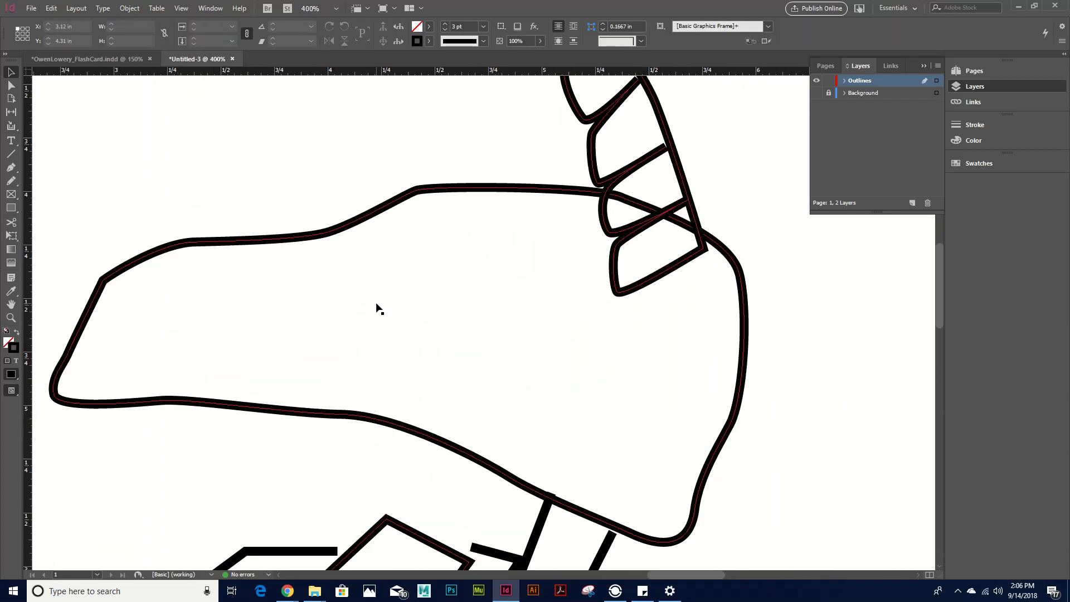
pyautogui.moveTo(354, 289); pyautogui.dragTo(539, 303)
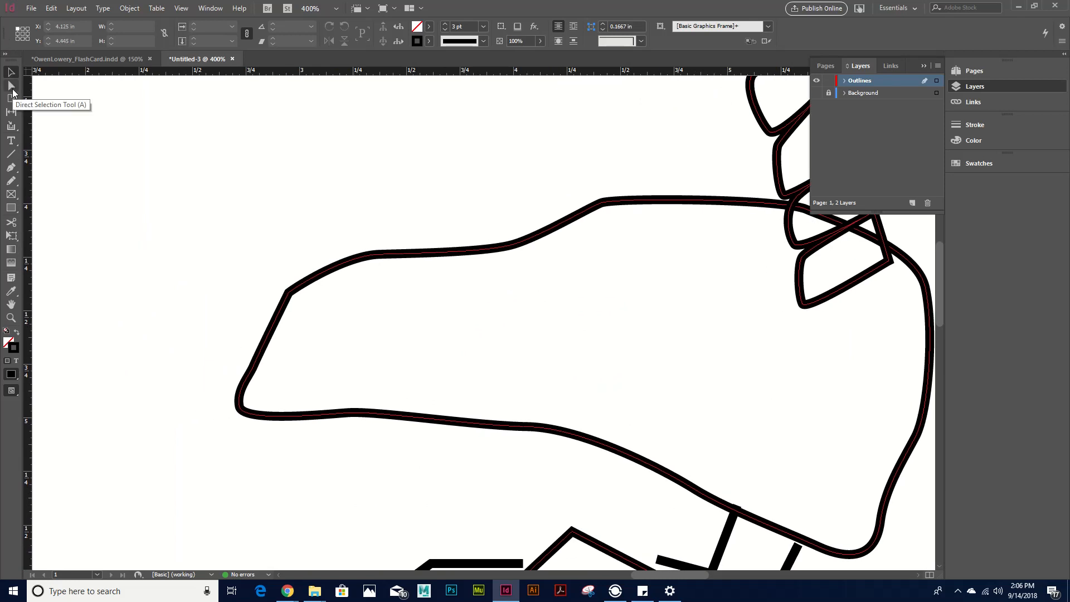
pyautogui.click(12, 87)
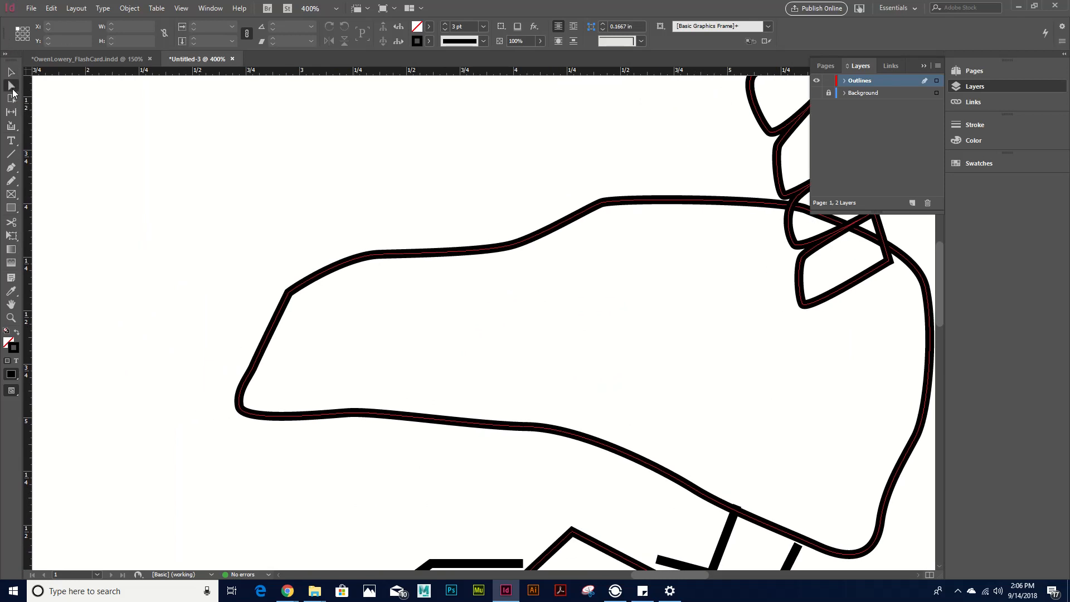
pyautogui.click(289, 299)
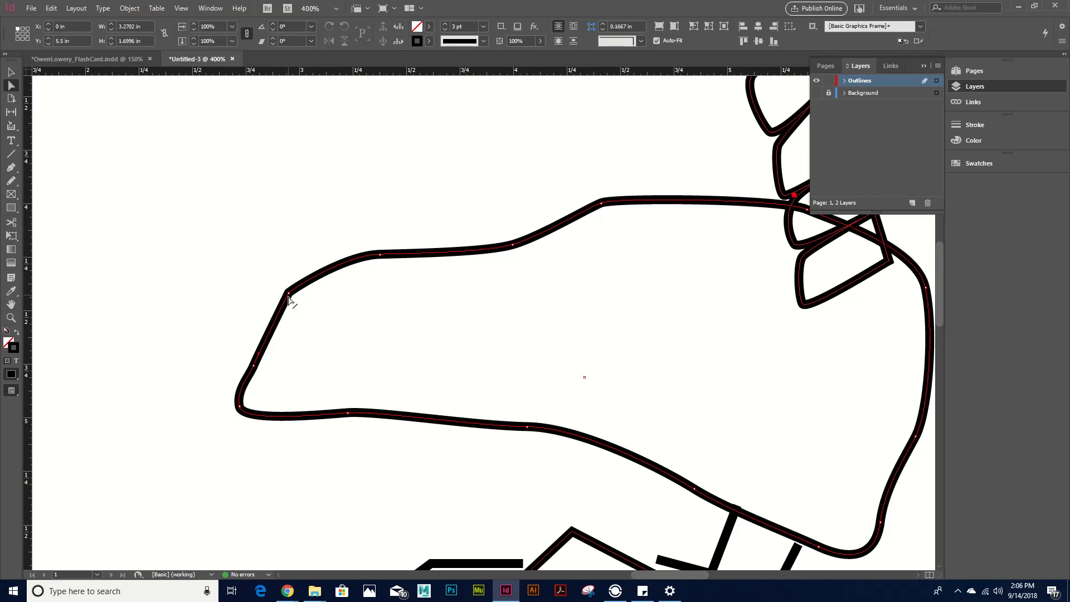
pyautogui.moveTo(288, 297)
pyautogui.mouseDown()
pyautogui.moveTo(296, 287)
pyautogui.moveTo(287, 305)
pyautogui.mouseUp()
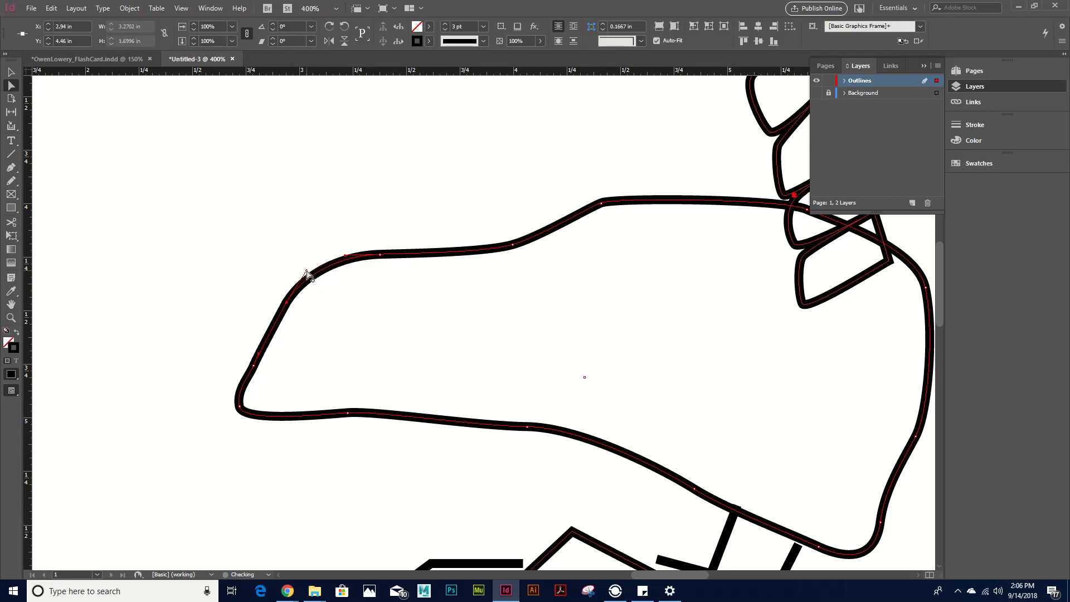
pyautogui.moveTo(252, 360); pyautogui.dragTo(247, 368)
# Step: Reshape the curve handles at the snout's lower front corner and along the jaw to round both bends
pyautogui.click(240, 414)
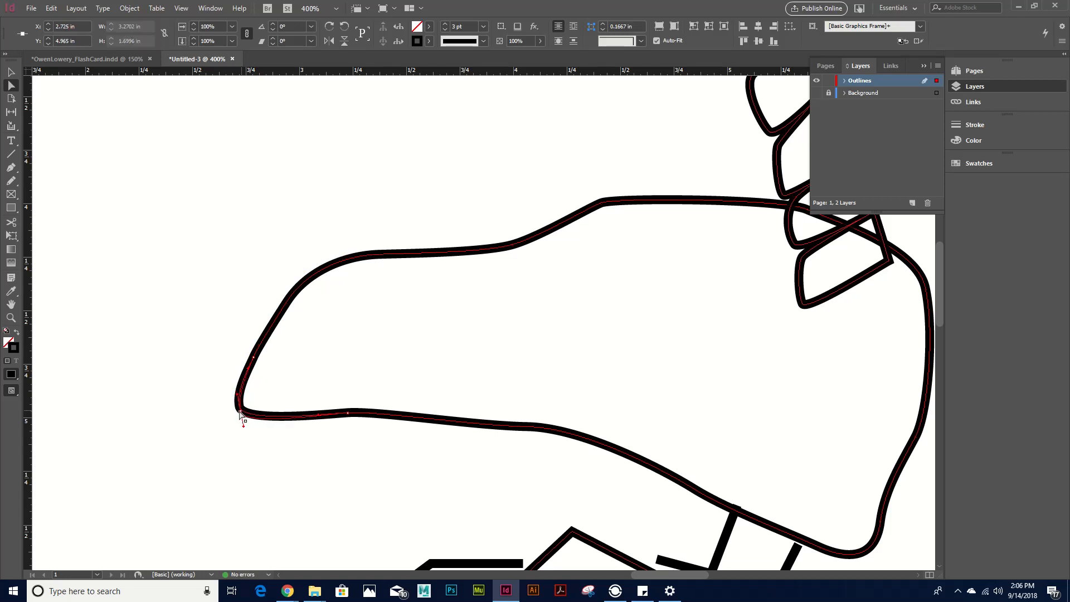
pyautogui.moveTo(244, 425); pyautogui.dragTo(248, 428)
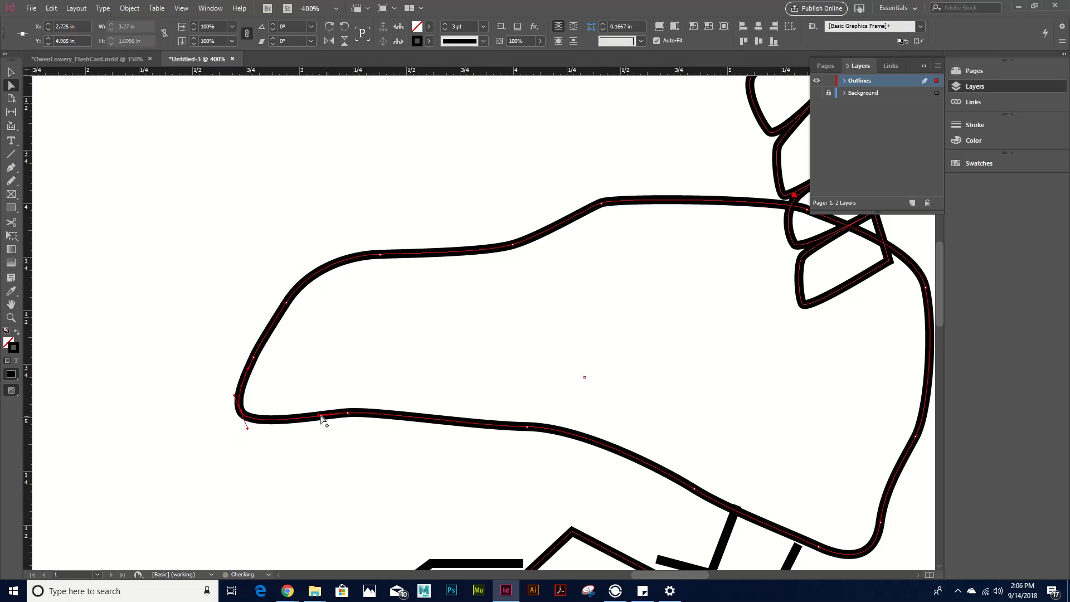
pyautogui.click(348, 413)
pyautogui.moveTo(377, 412)
pyautogui.mouseDown()
pyautogui.moveTo(395, 387)
pyautogui.moveTo(395, 407)
pyautogui.mouseUp()
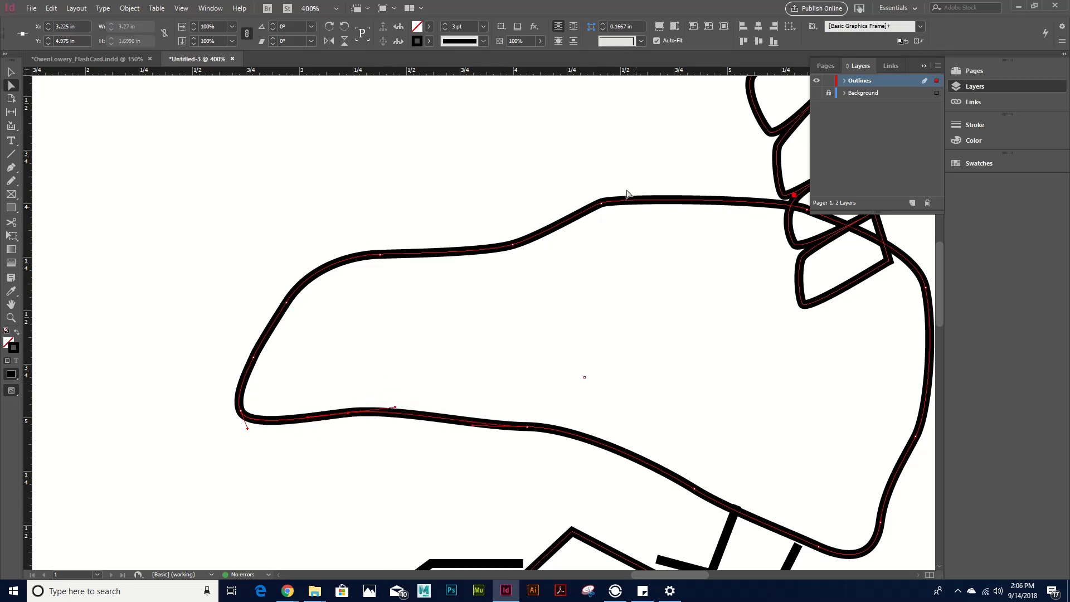
pyautogui.click(601, 207)
pyautogui.click(582, 213)
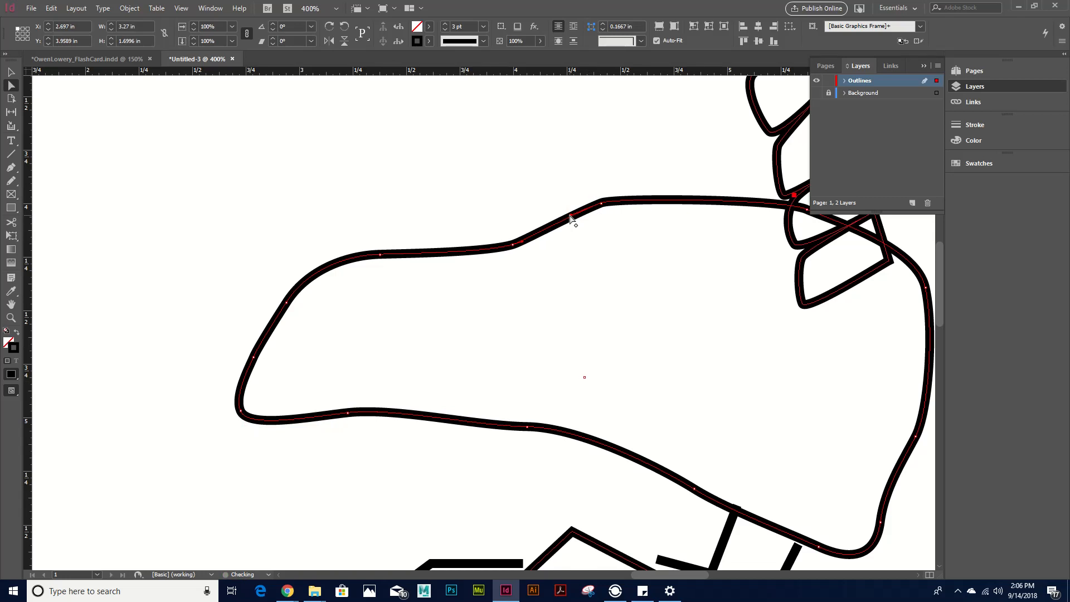
pyautogui.click(10, 72)
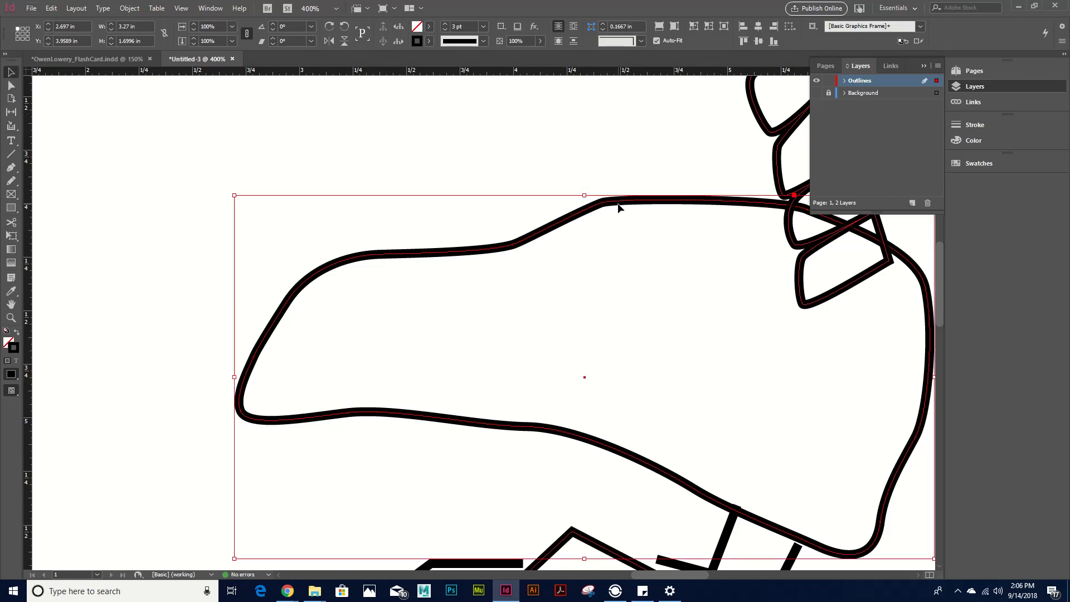
pyautogui.moveTo(618, 203); pyautogui.dragTo(583, 184)
pyautogui.hotkey('ctrl', 'z')
pyautogui.click(581, 152)
# Step: Fill the horn with a sea green of CMYK 57, 0, 61, 0
pyautogui.hotkey('ctrl', '-')
pyautogui.hotkey('ctrl', '-')
pyautogui.hotkey('ctrl', '-')
pyautogui.hotkey('ctrl', '-')
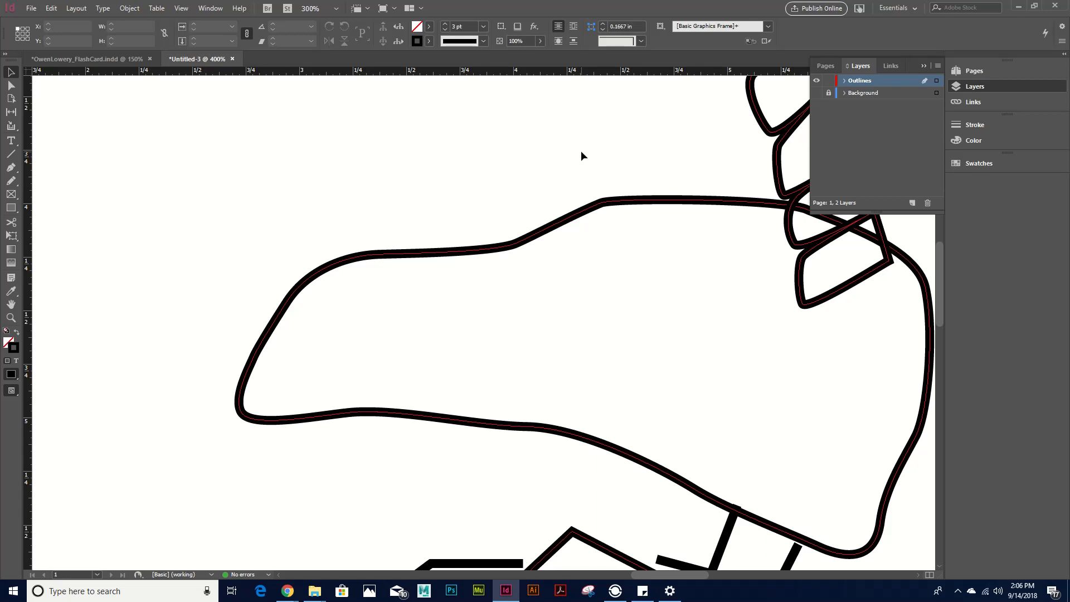
pyautogui.press('space')
pyautogui.moveTo(663, 254); pyautogui.dragTo(634, 219)
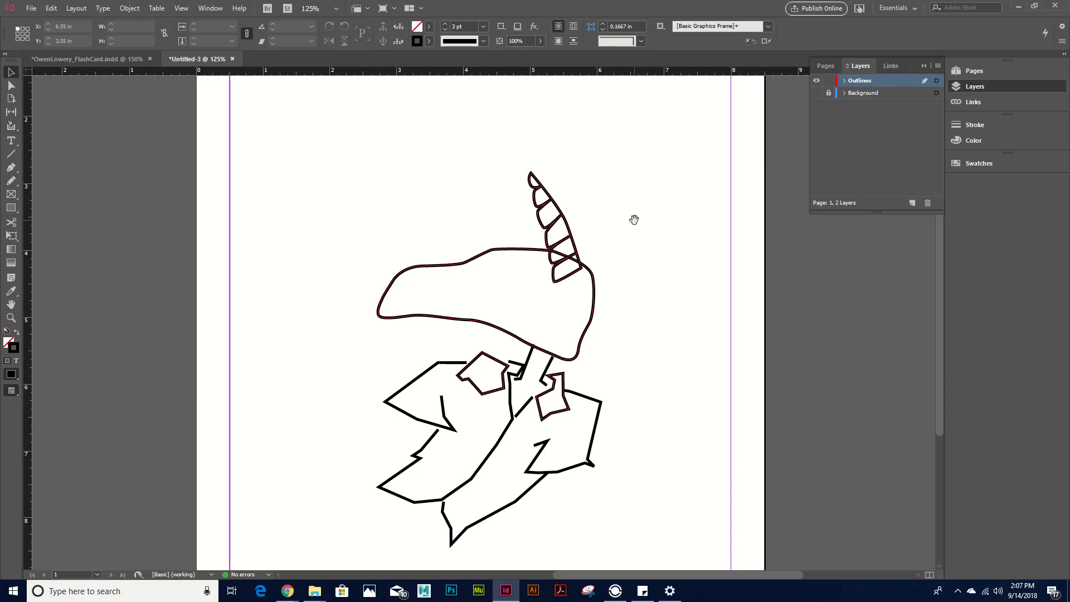
pyautogui.click(569, 228)
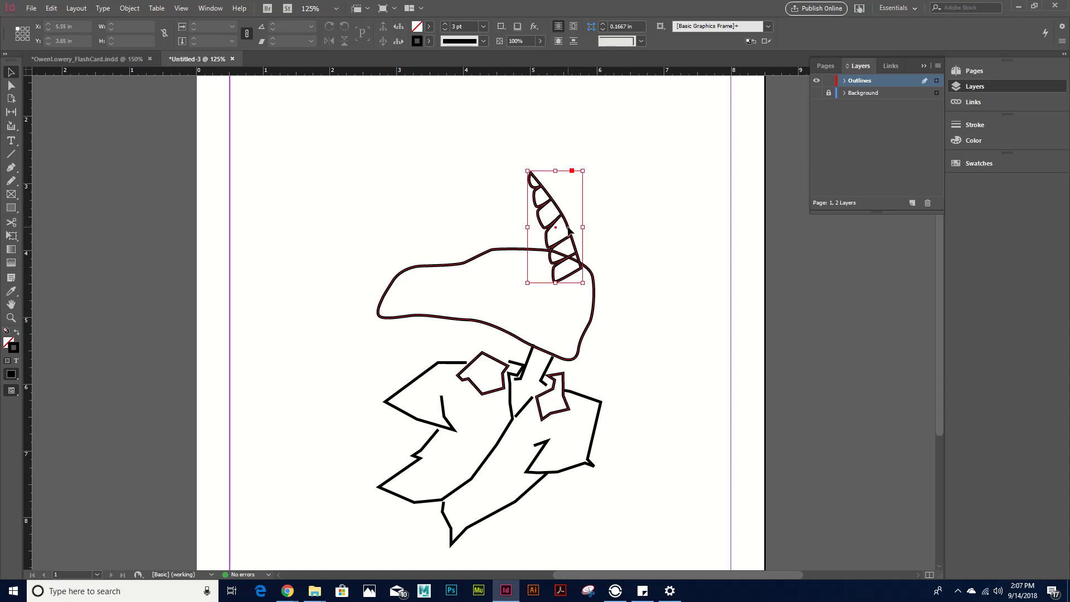
pyautogui.click(650, 229)
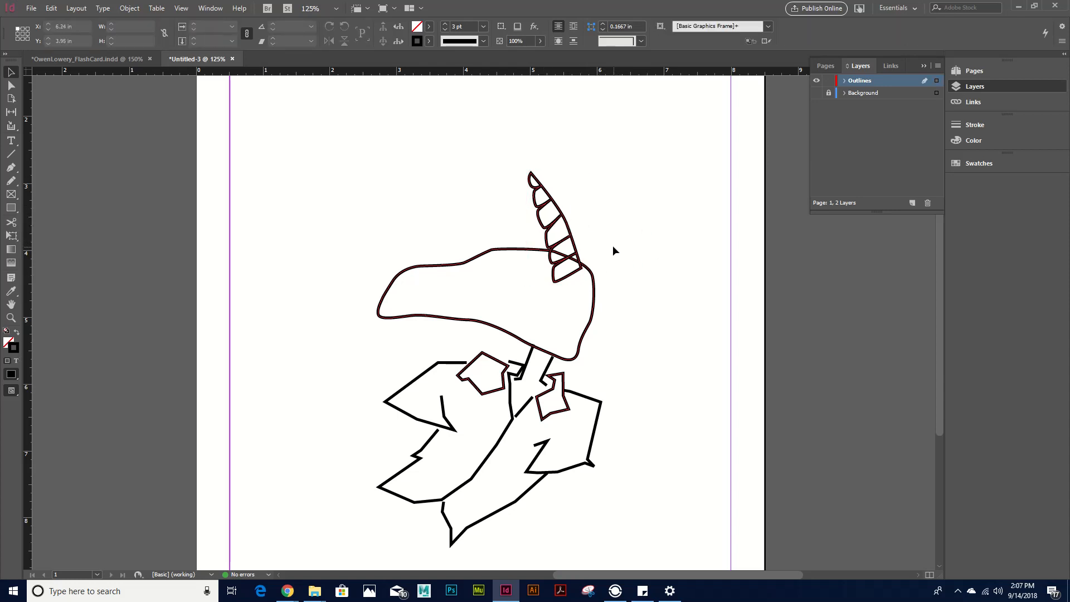
pyautogui.click(569, 228)
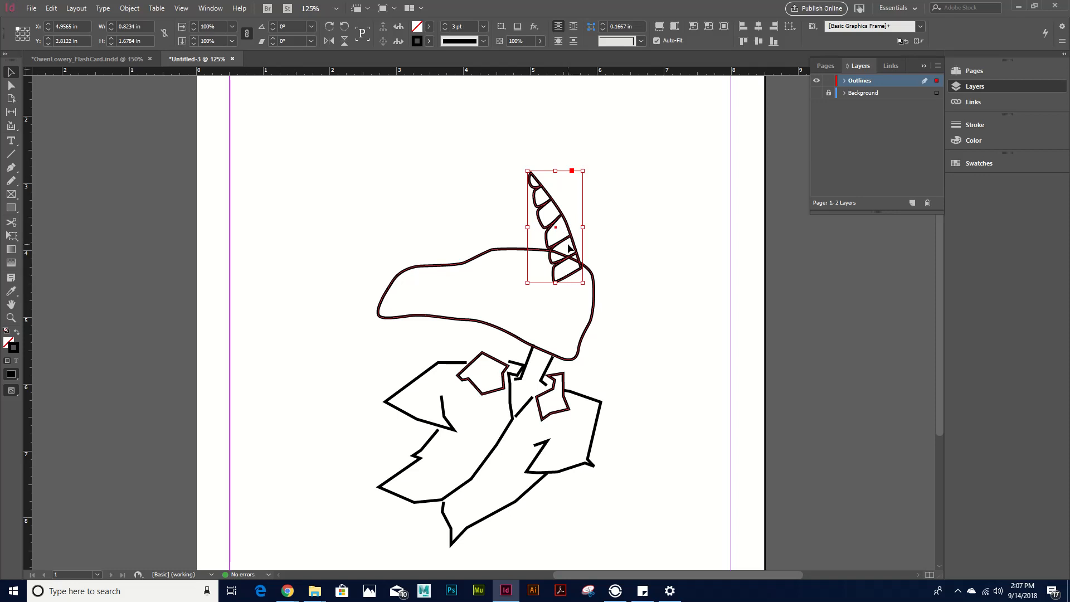
pyautogui.hotkey('ctrl', '=')
pyautogui.hotkey('ctrl', '=')
pyautogui.hotkey('ctrl', '=')
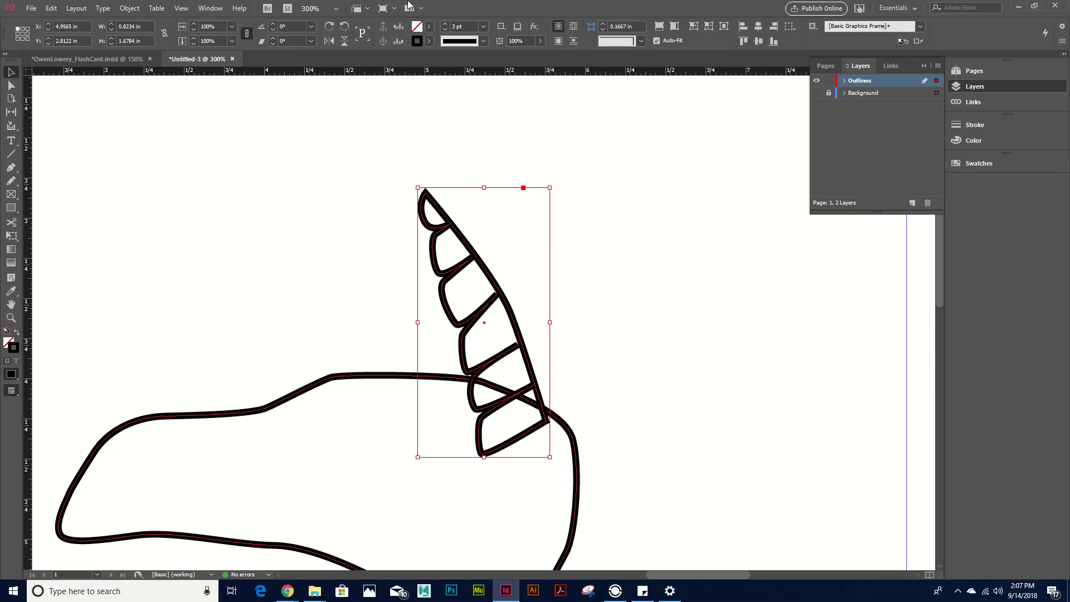
pyautogui.doubleClick(418, 29)
pyautogui.moveTo(451, 288); pyautogui.dragTo(481, 225)
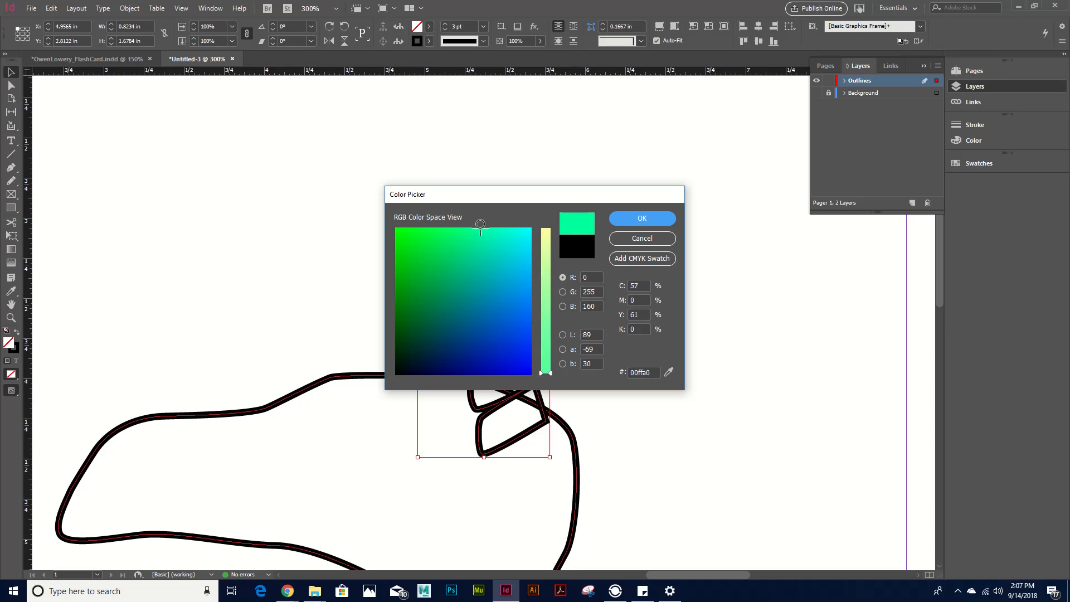
pyautogui.click(642, 219)
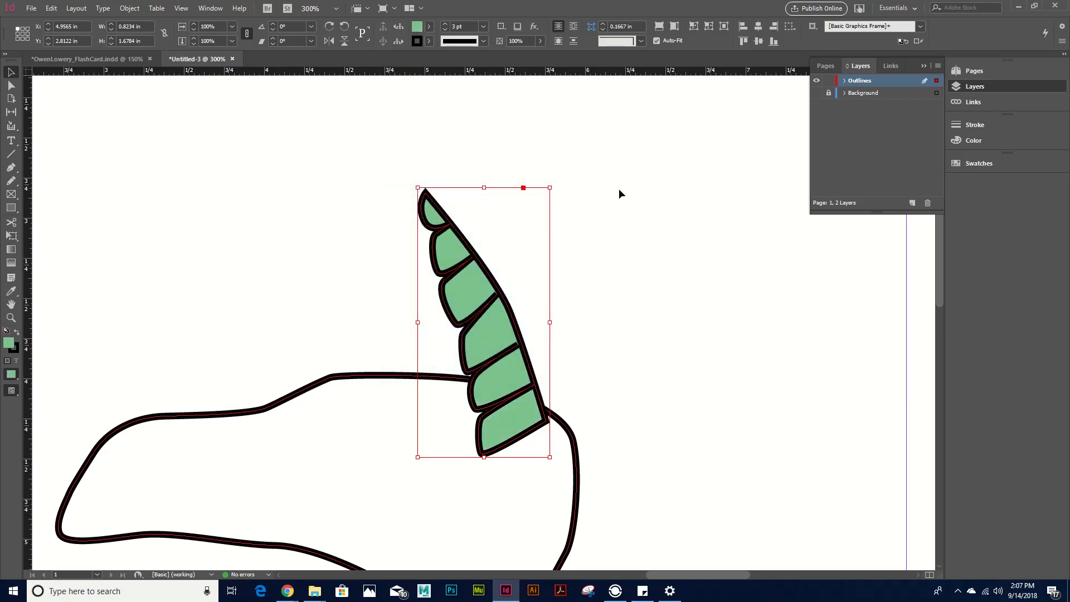
# Step: Recolor the horn's fill to a yellow-green and deselect it
pyautogui.doubleClick(417, 27)
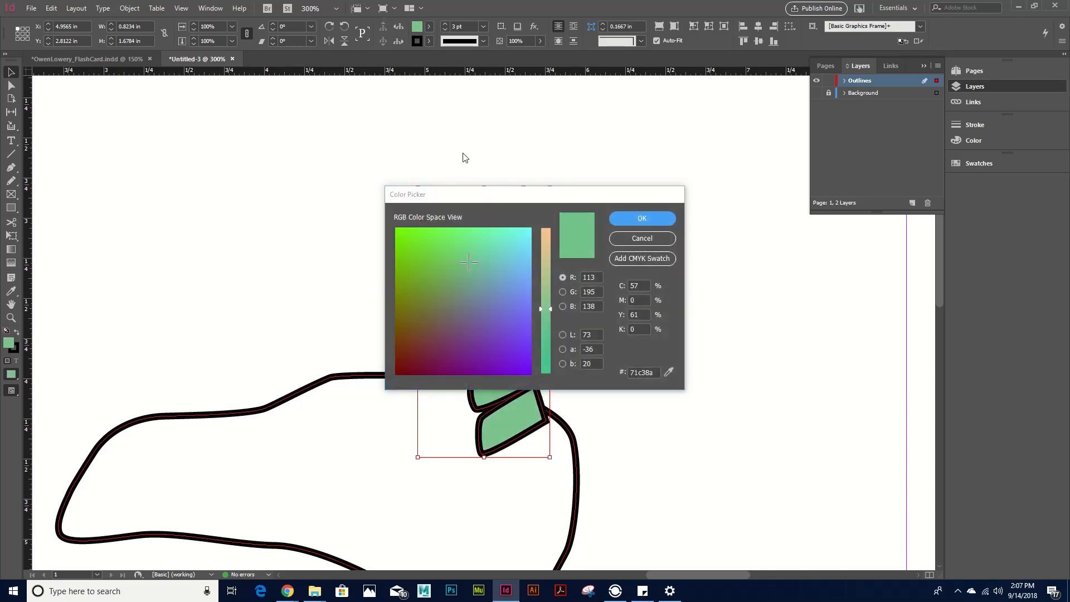
pyautogui.click(420, 240)
pyautogui.click(646, 219)
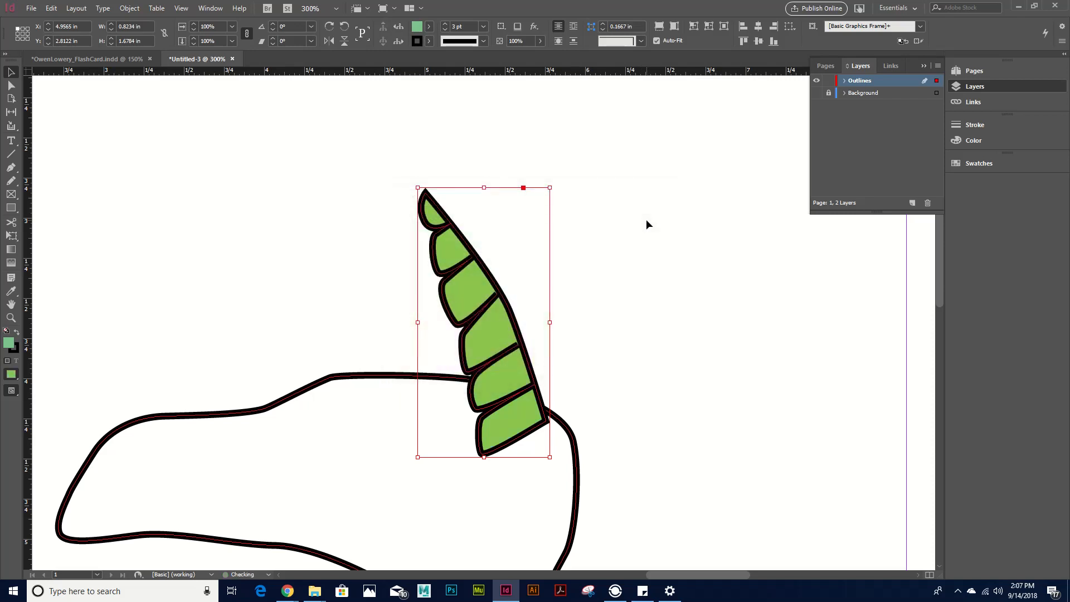
pyautogui.click(546, 240)
# Step: Try olive and light blue for the horn's fill, settle on a pale lilac, and deselect the horn
pyautogui.hotkey('ctrl', '-')
pyautogui.hotkey('ctrl', '-')
pyautogui.hotkey('ctrl', '-')
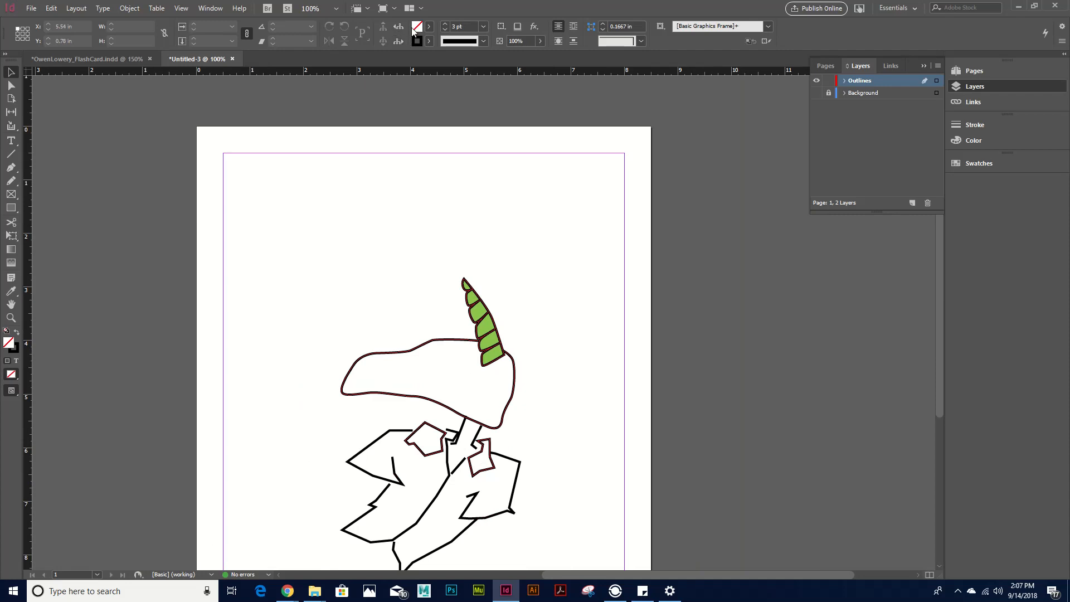
pyautogui.click(464, 282)
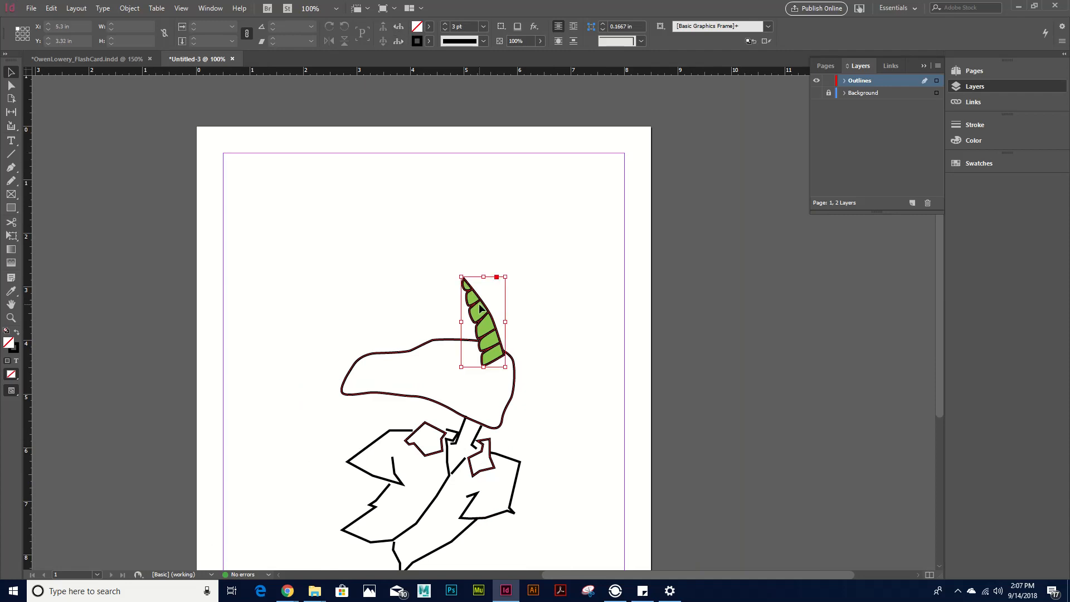
pyautogui.doubleClick(414, 26)
pyautogui.click(418, 291)
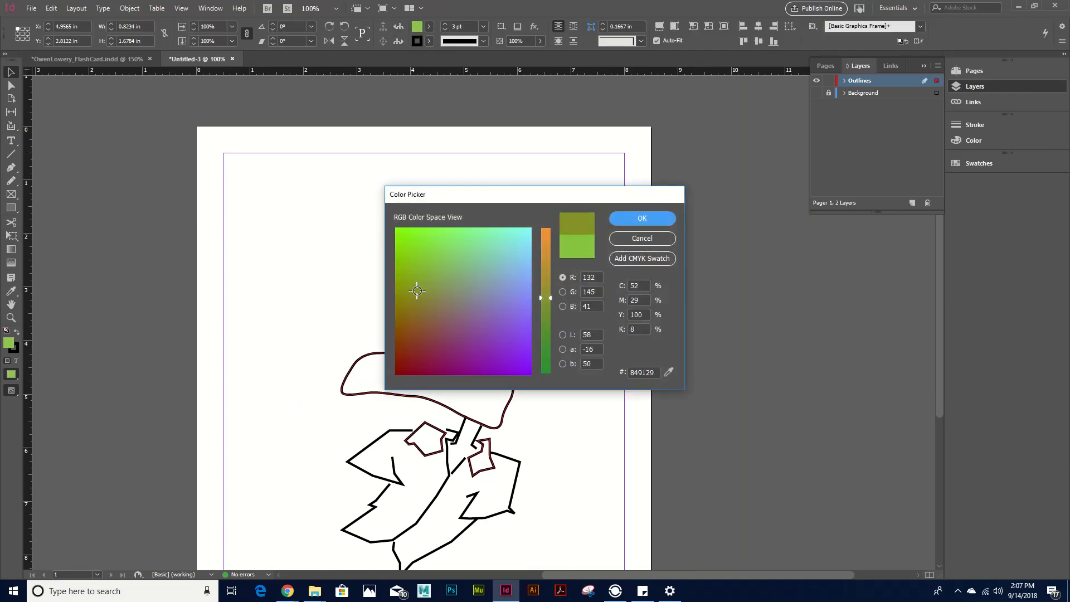
pyautogui.click(500, 292)
pyautogui.click(517, 263)
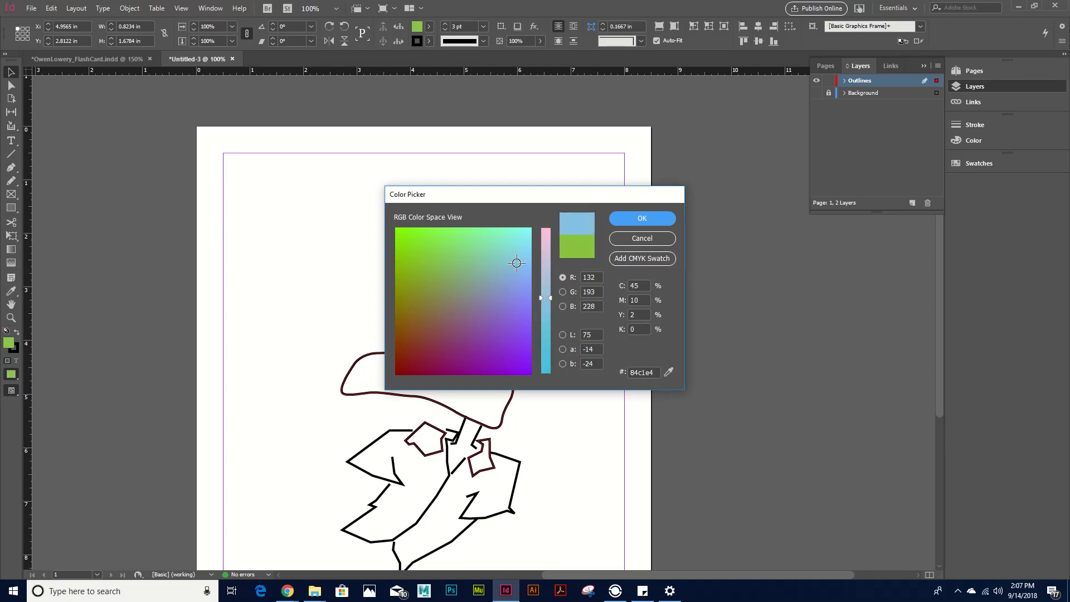
pyautogui.click(544, 250)
pyautogui.click(642, 219)
pyautogui.click(529, 229)
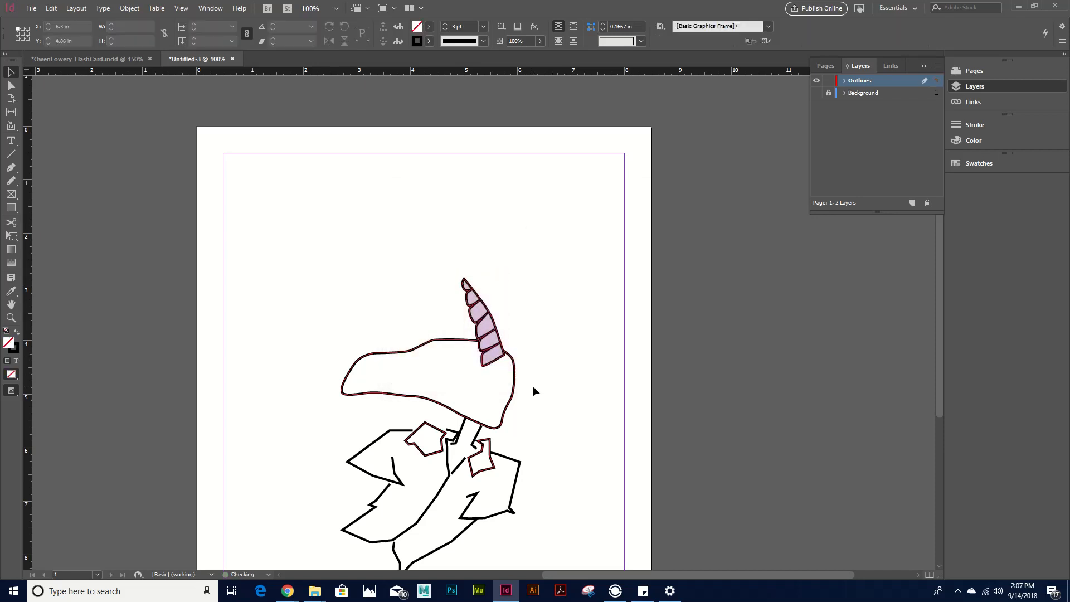
# Step: Lock the Outlines layer and create a new layer
pyautogui.moveTo(546, 406); pyautogui.dragTo(575, 356)
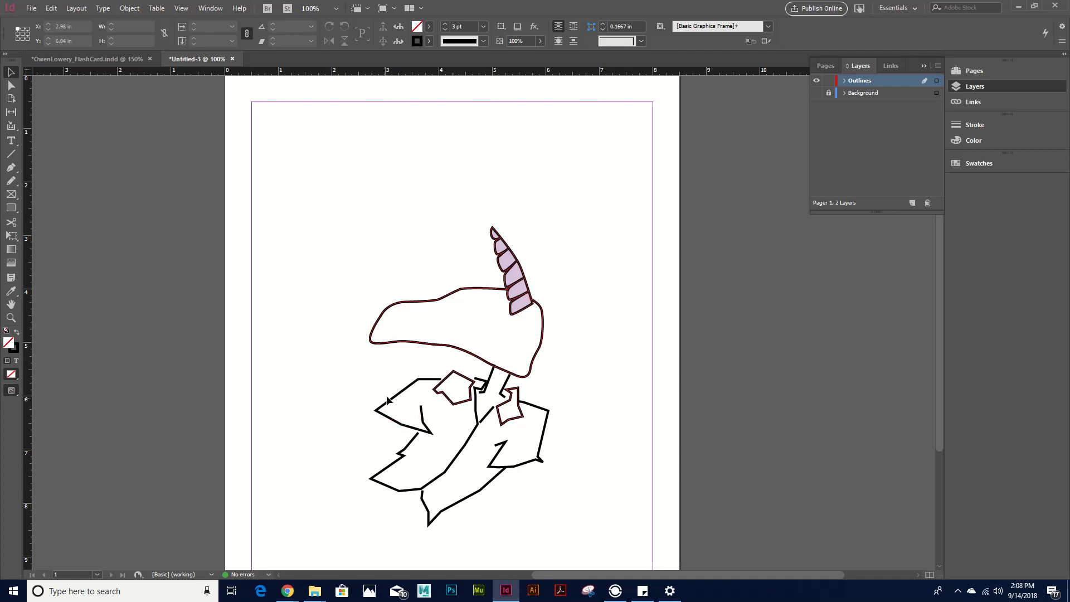
pyautogui.click(828, 81)
pyautogui.click(829, 81)
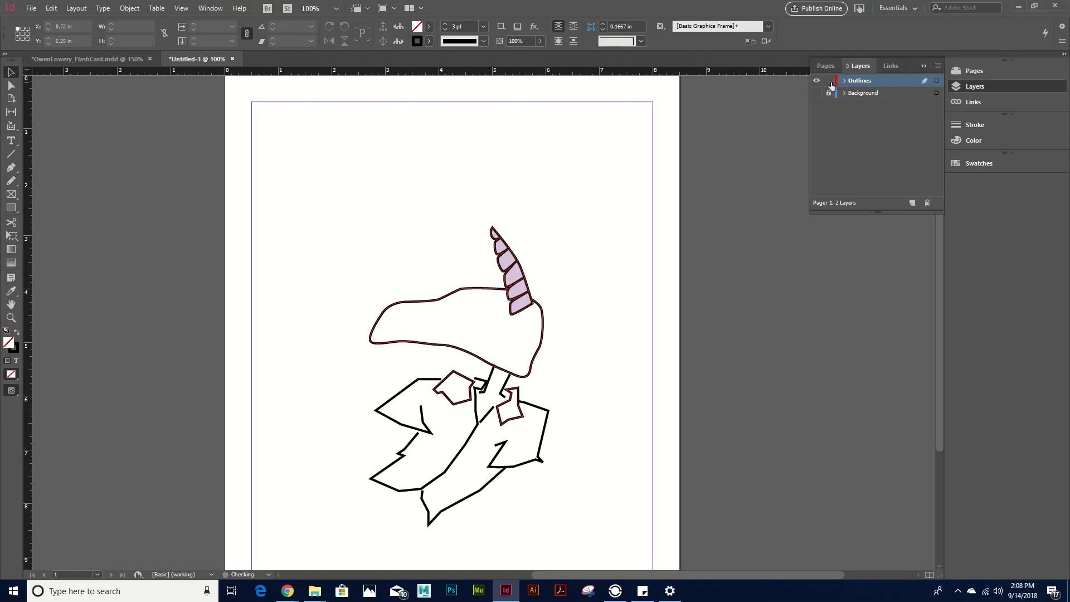
pyautogui.click(914, 205)
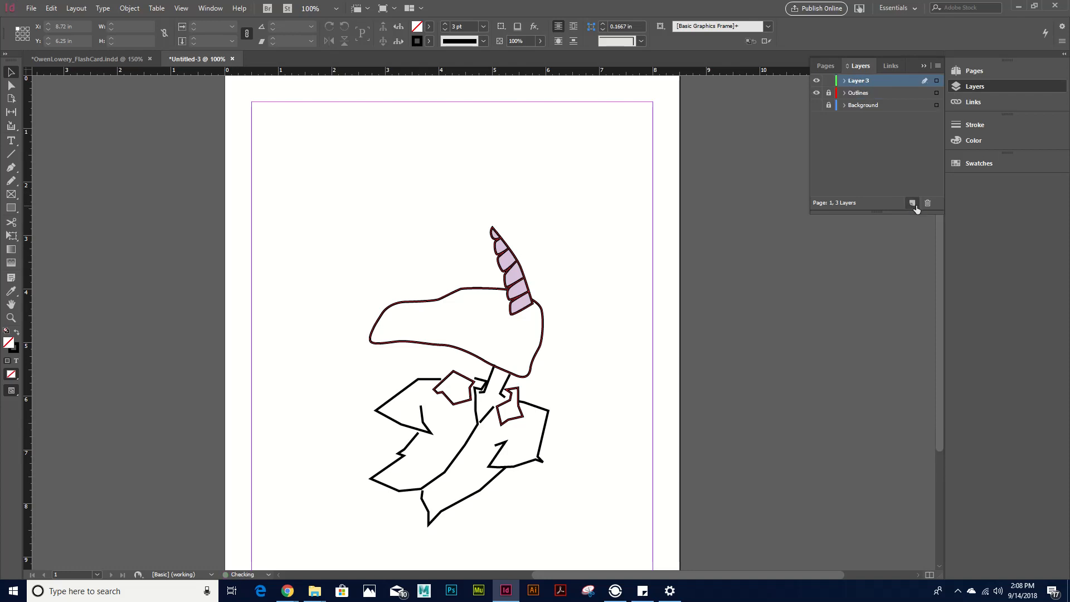
# Step: Rename the new layer Coloring and move it between the Outlines and Background layers
pyautogui.doubleClick(861, 81)
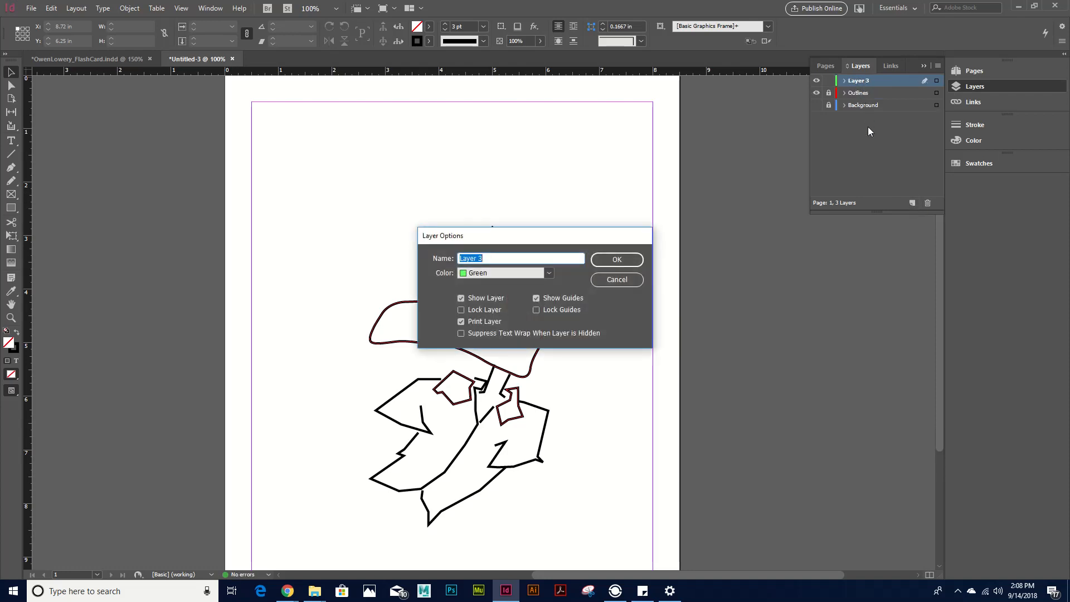
pyautogui.write('Coloring')
pyautogui.press('Return')
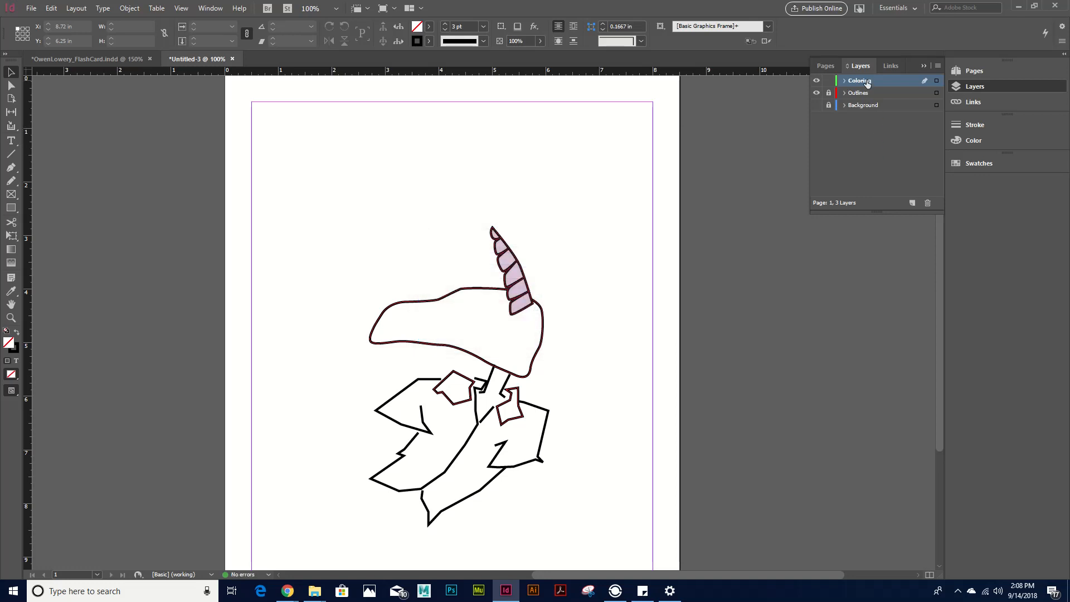
pyautogui.moveTo(866, 81); pyautogui.dragTo(878, 96)
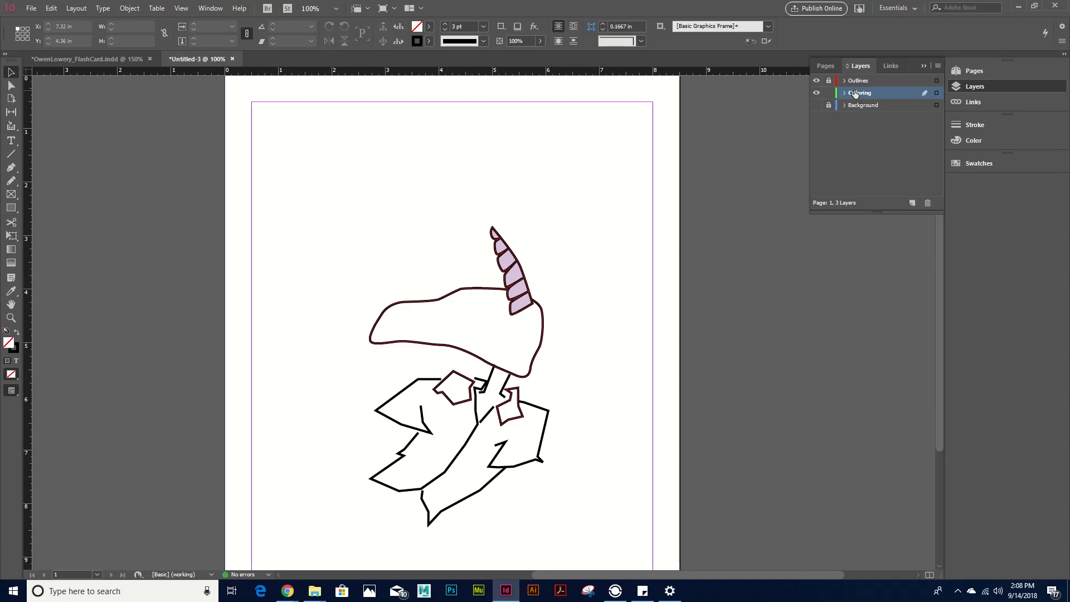
# Step: Set the Pen tool to draw with no stroke and a teal fill of hex 00eabb
pyautogui.click(10, 170)
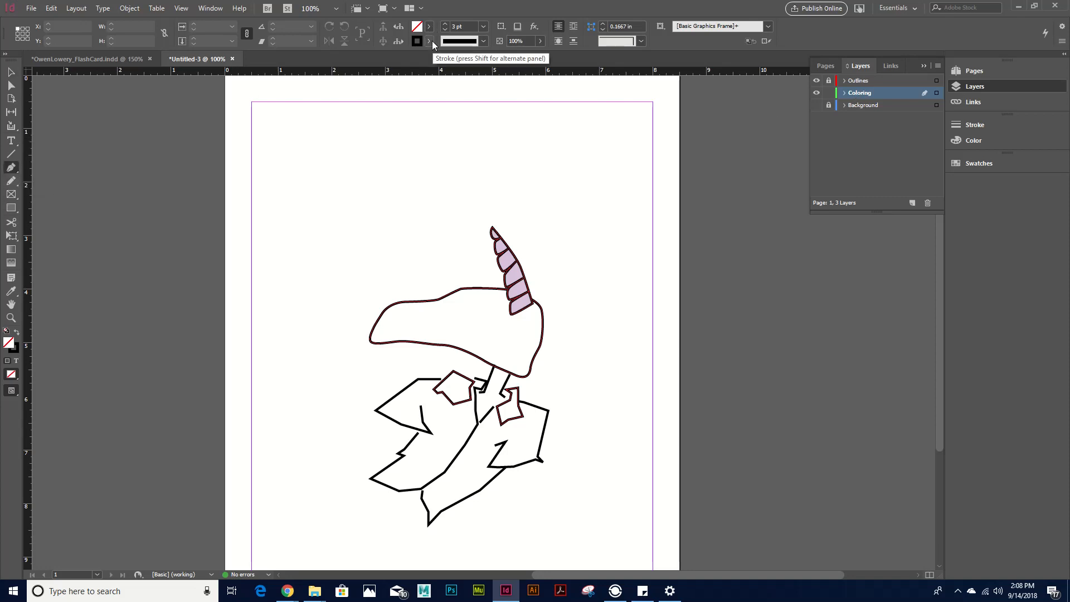
pyautogui.click(429, 40)
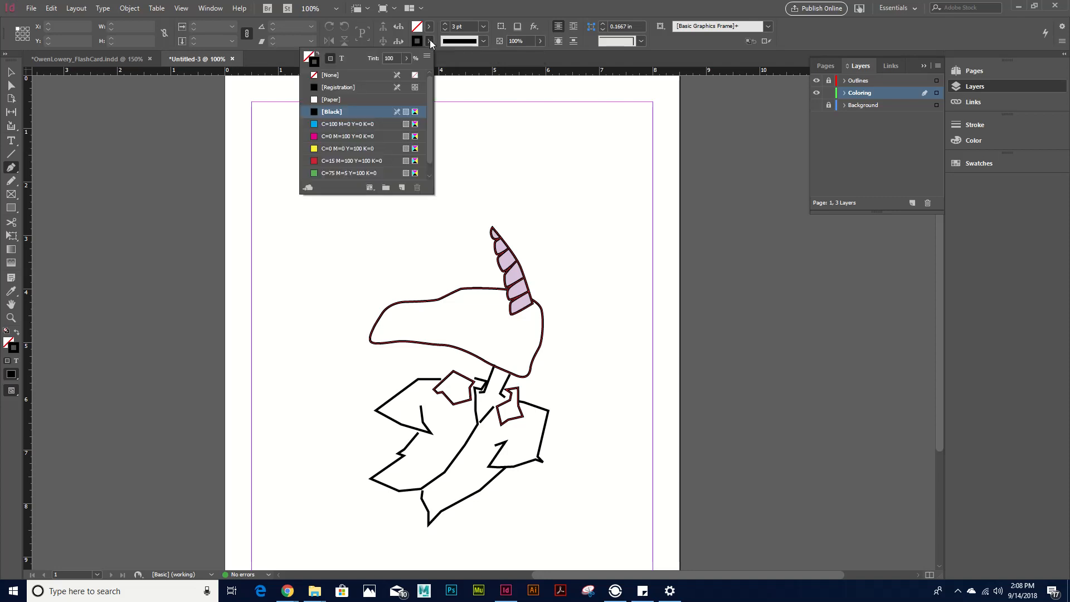
pyautogui.click(333, 76)
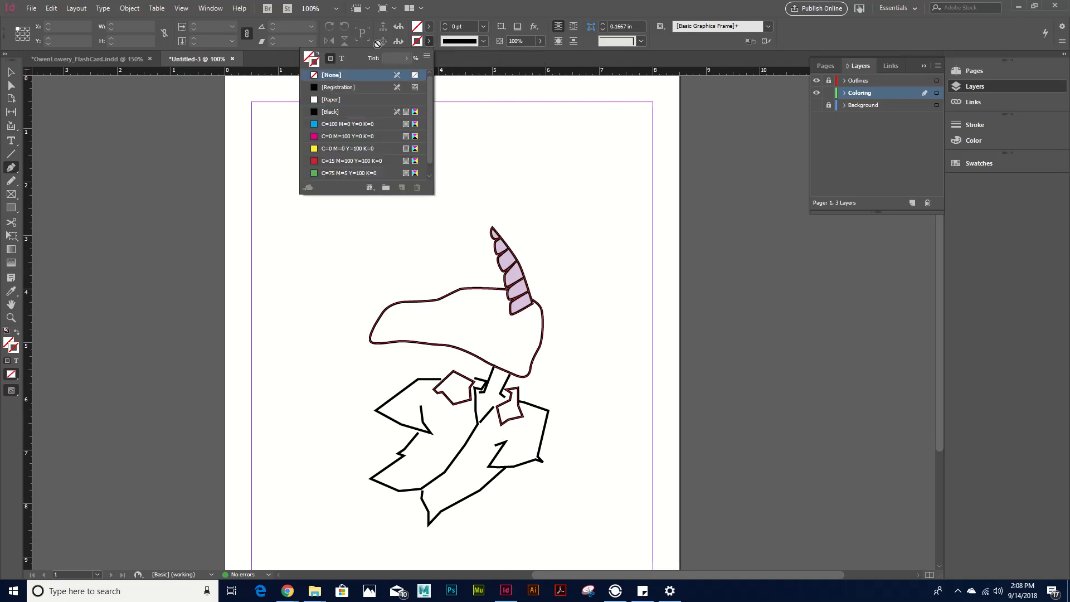
pyautogui.doubleClick(419, 30)
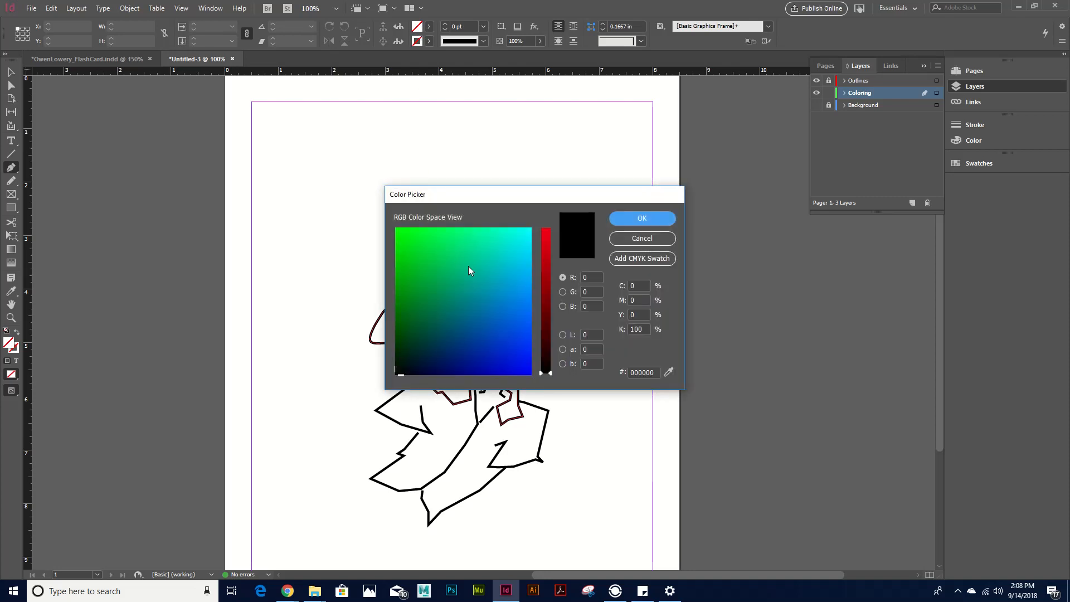
pyautogui.click(495, 239)
pyautogui.moveTo(516, 199); pyautogui.dragTo(705, 258)
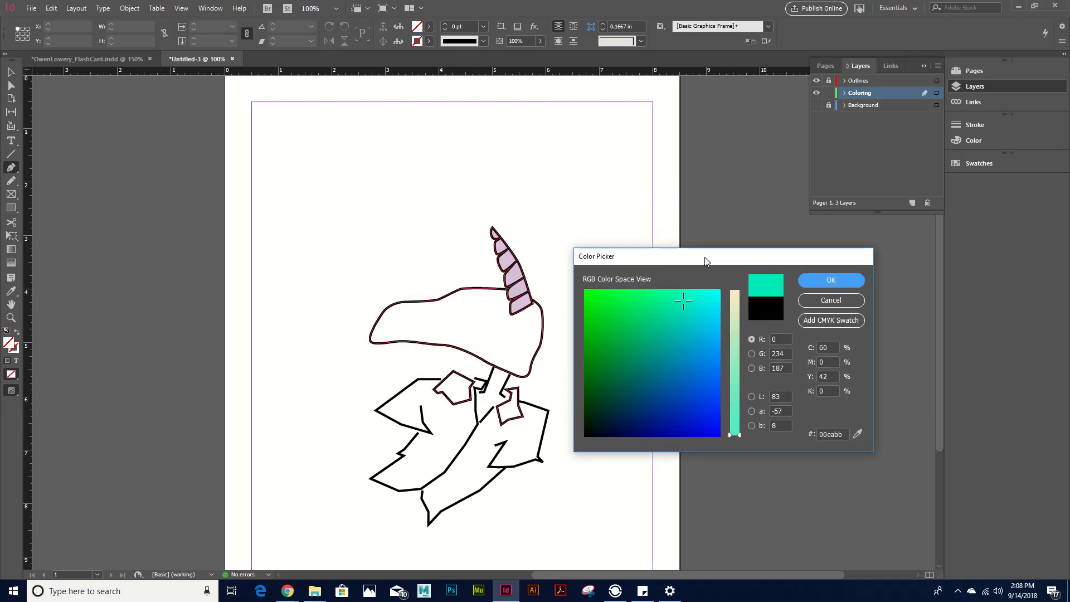
pyautogui.click(849, 286)
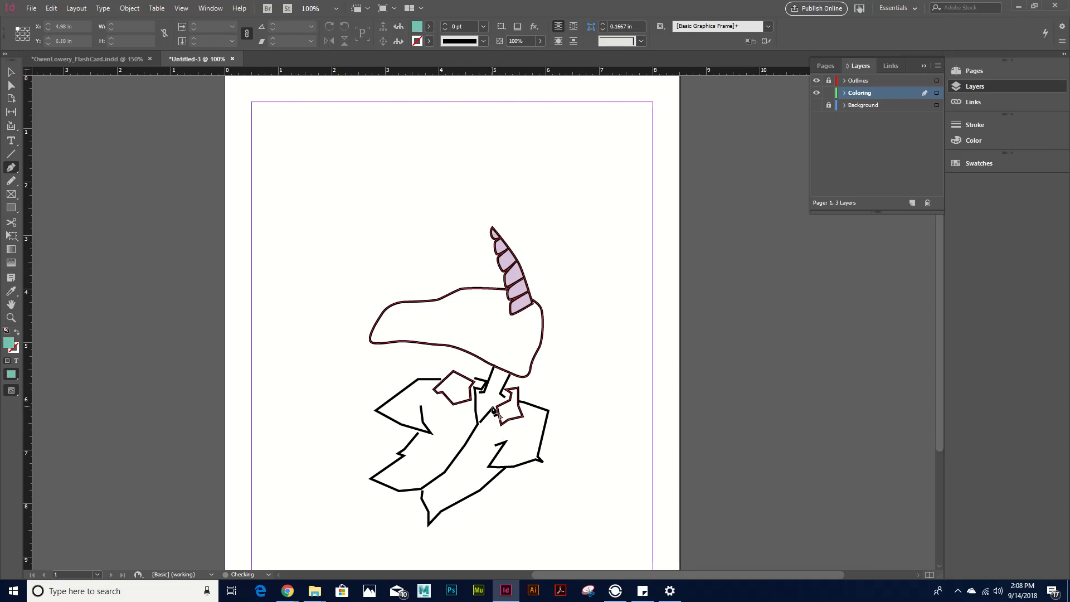
# Step: Compare the layer order and make the Coloring layer active for drawing the body's fill
pyautogui.scroll(1, 496, 395)
pyautogui.scroll(2, 496, 396)
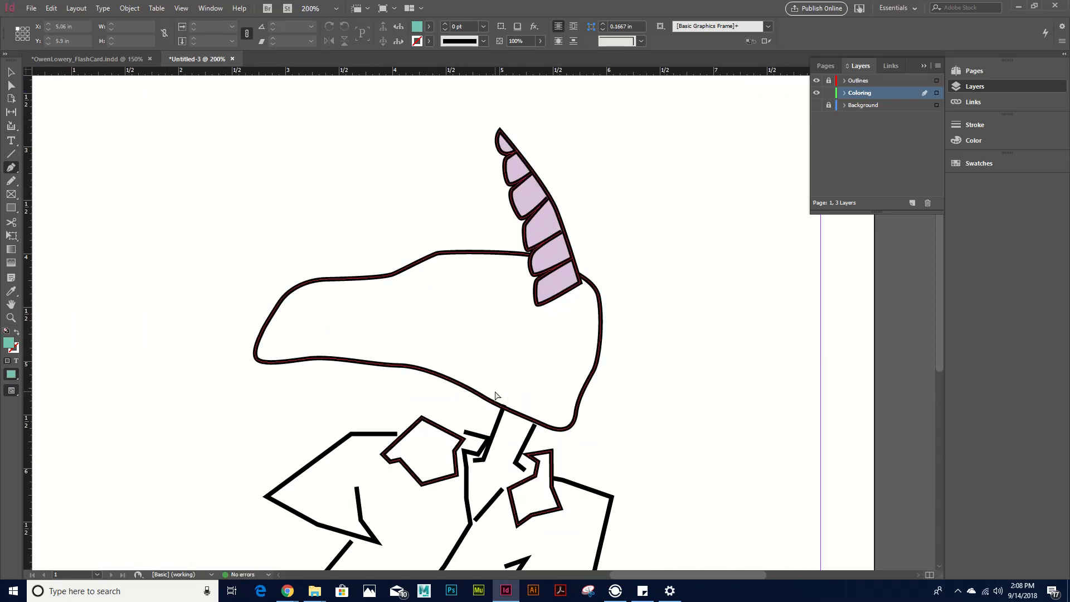
pyautogui.moveTo(486, 456); pyautogui.dragTo(559, 254)
pyautogui.moveTo(474, 330); pyautogui.dragTo(458, 325)
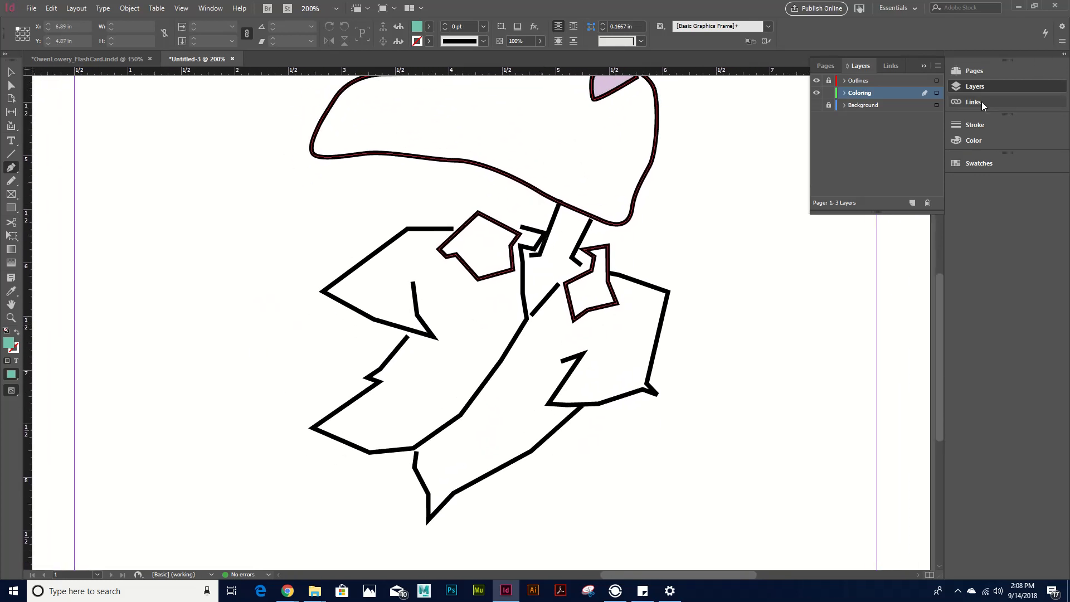
pyautogui.doubleClick(869, 91)
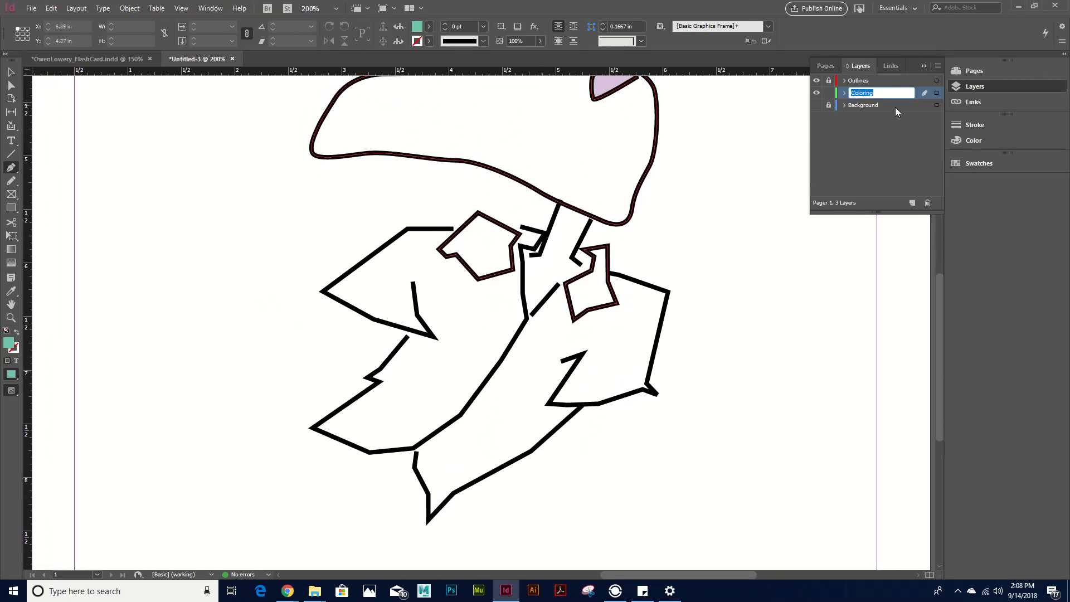
pyautogui.click(894, 107)
pyautogui.click(851, 68)
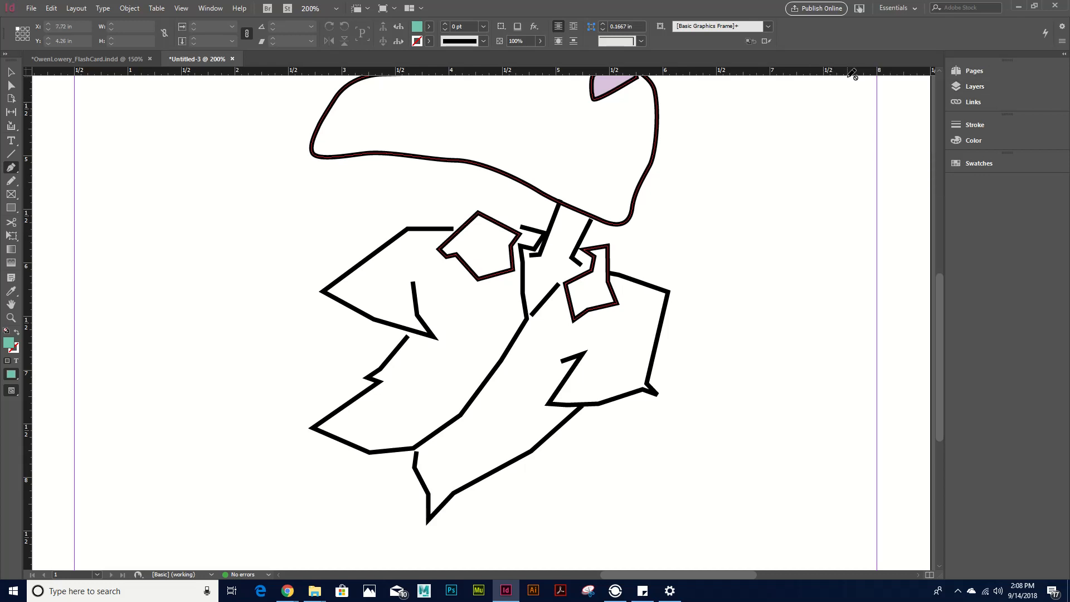
pyautogui.click(980, 88)
pyautogui.click(855, 83)
pyautogui.click(857, 107)
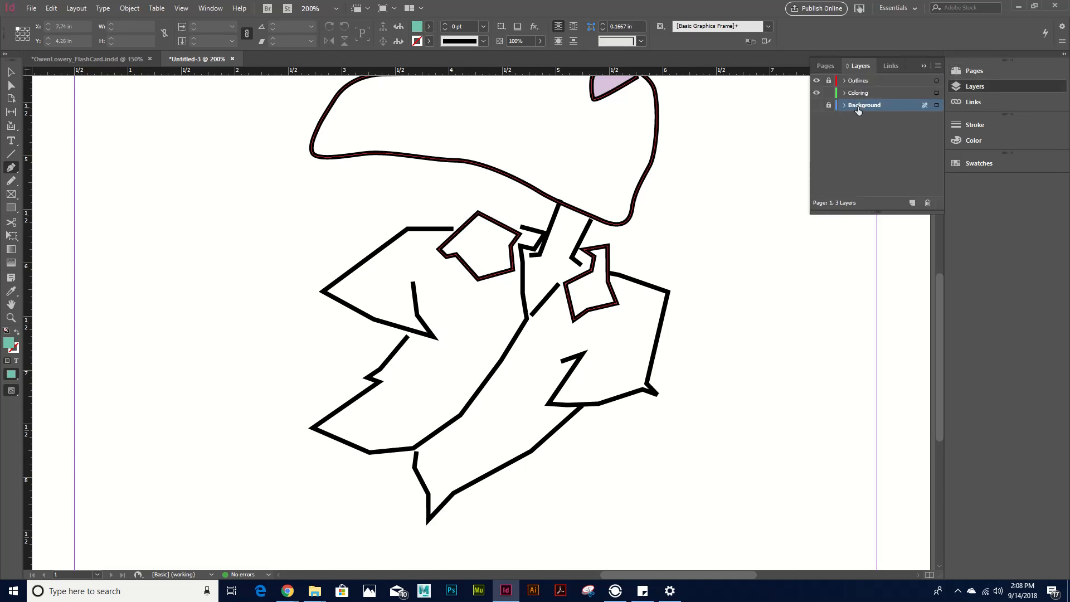
pyautogui.click(859, 83)
pyautogui.click(858, 106)
pyautogui.click(861, 81)
pyautogui.click(859, 107)
pyautogui.click(860, 83)
pyautogui.click(917, 95)
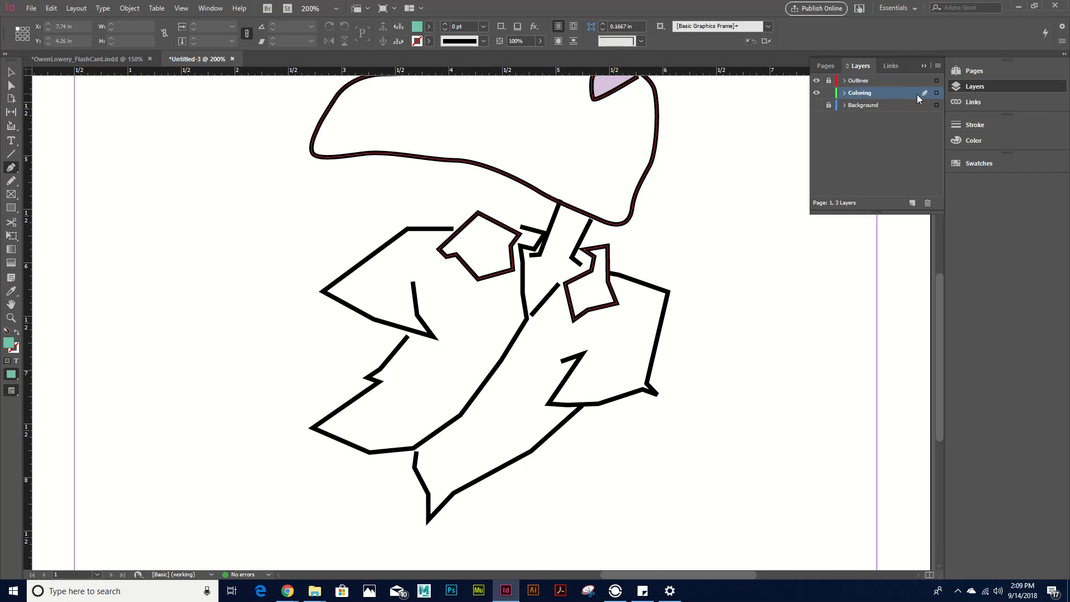
# Step: Start a teal fill shape at the neck with the Pen tool, tracing the left wing's outer edge down to its lower tip
pyautogui.click(545, 233)
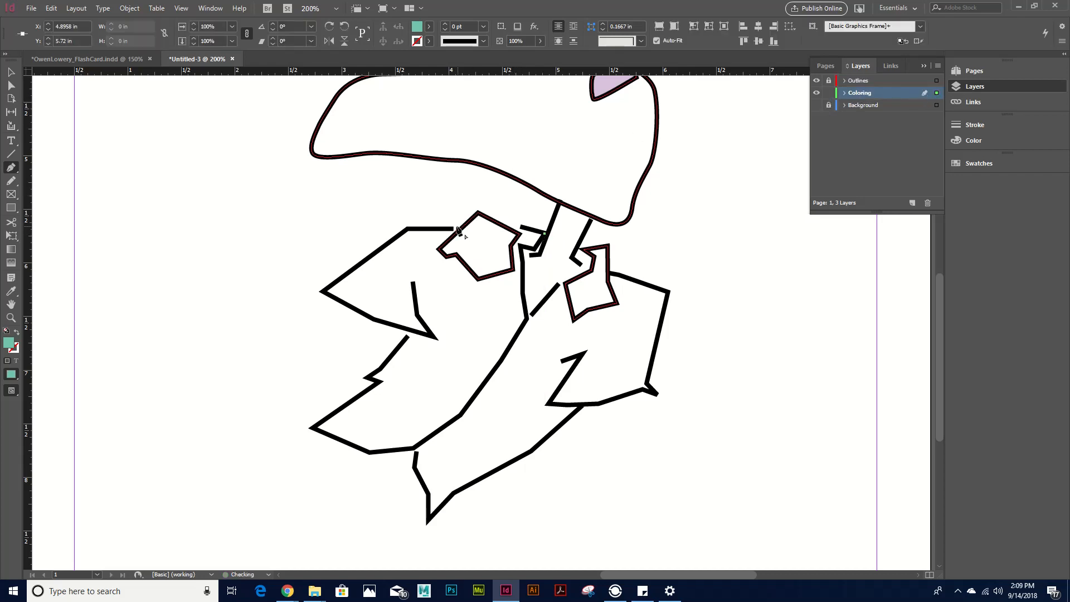
pyautogui.click(435, 228)
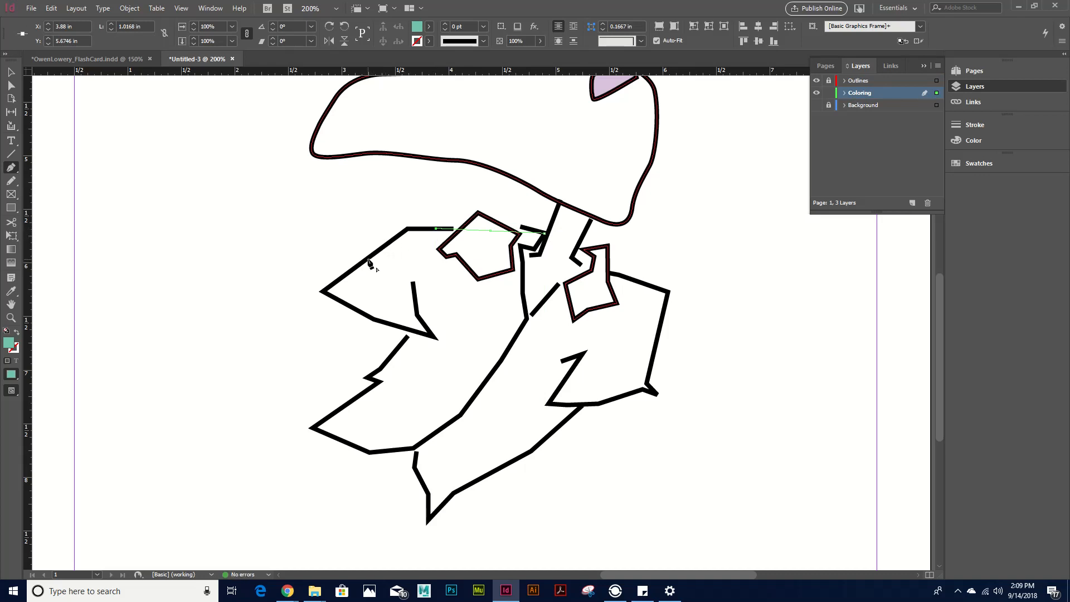
pyautogui.click(406, 229)
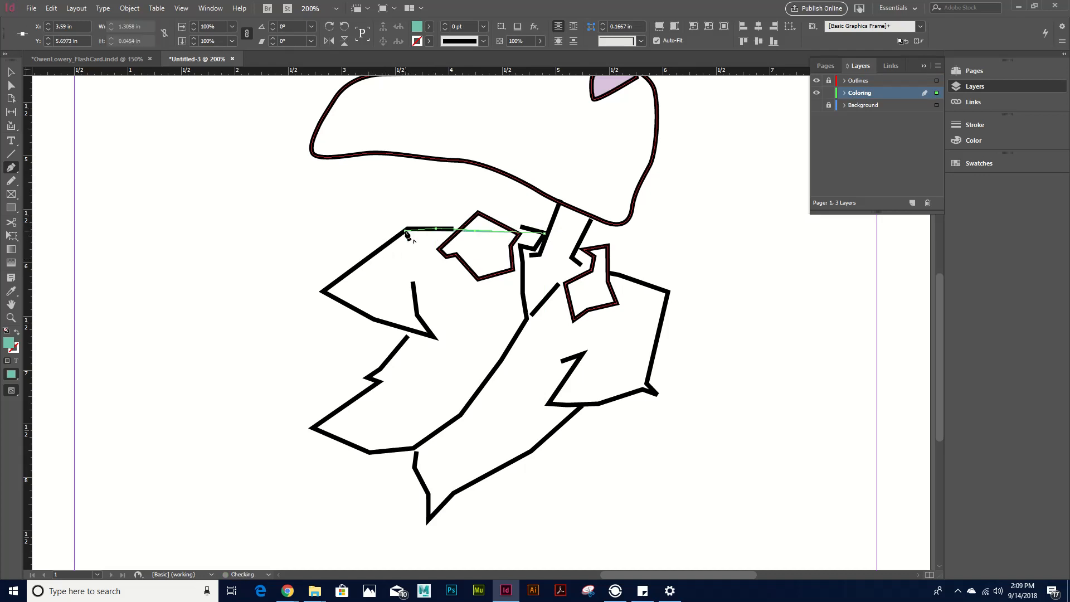
pyautogui.click(323, 291)
pyautogui.click(365, 317)
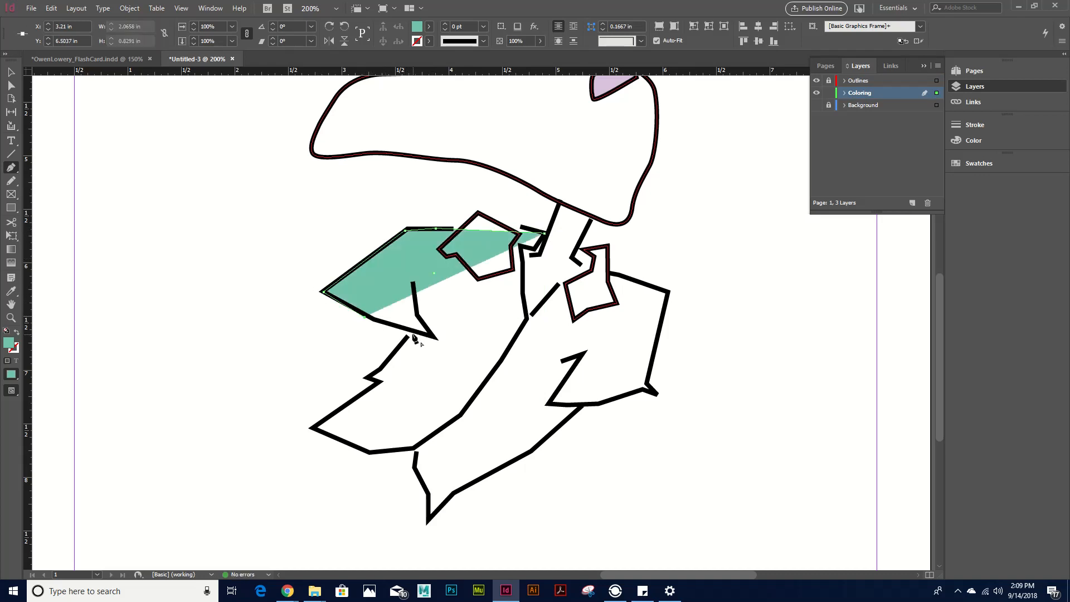
pyautogui.click(409, 332)
pyautogui.click(367, 378)
pyautogui.click(381, 383)
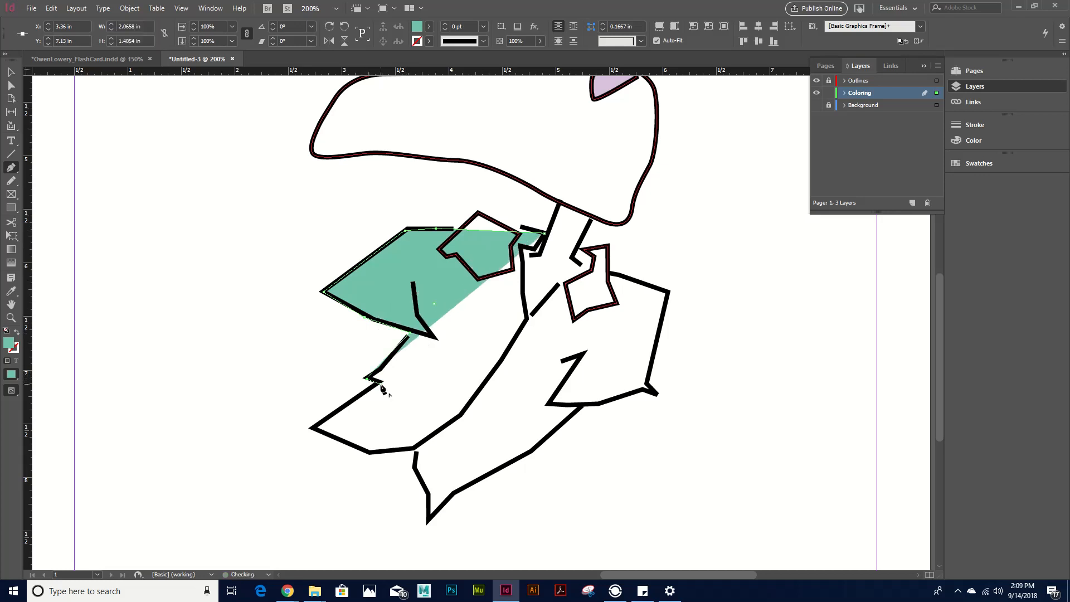
pyautogui.click(313, 429)
pyautogui.click(367, 453)
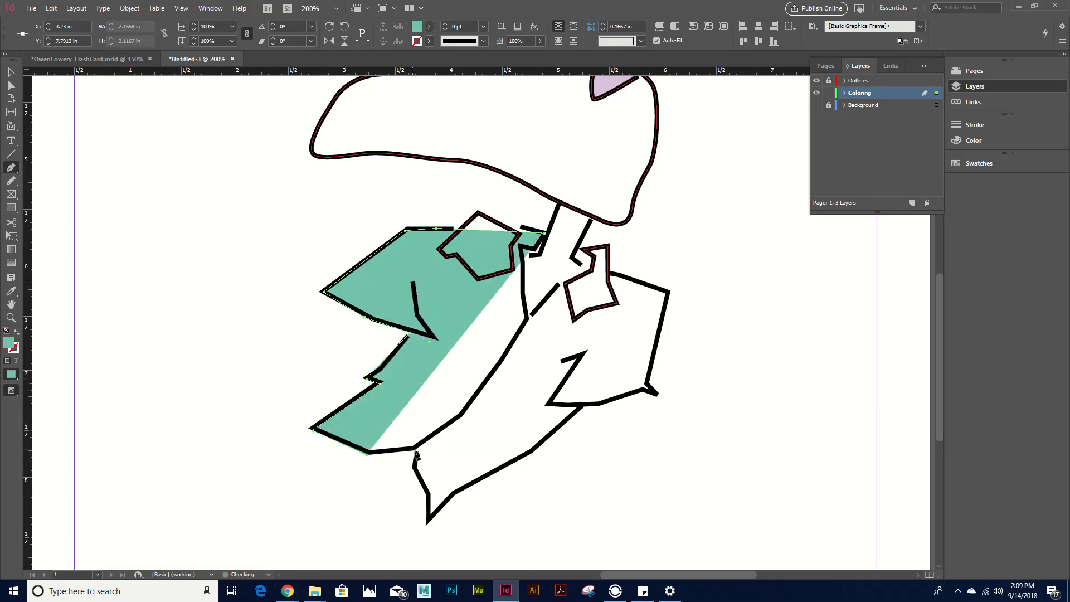
# Step: Continue the teal fill shape around the pointed tail and up the body's lower right edge to the right wing
pyautogui.click(413, 448)
pyautogui.click(415, 468)
pyautogui.click(427, 491)
pyautogui.click(428, 510)
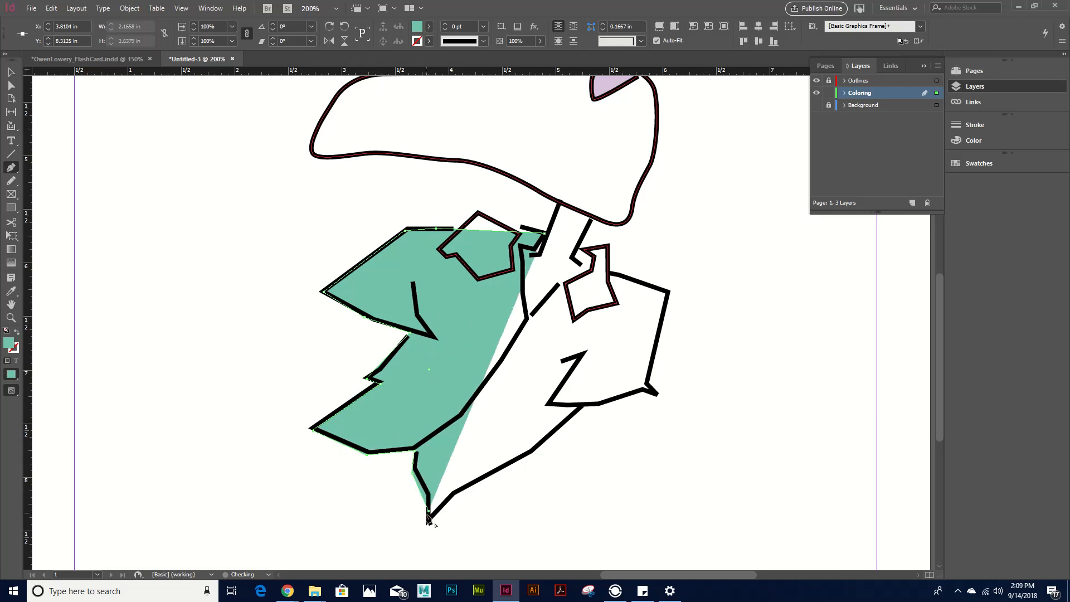
pyautogui.click(424, 524)
pyautogui.click(484, 476)
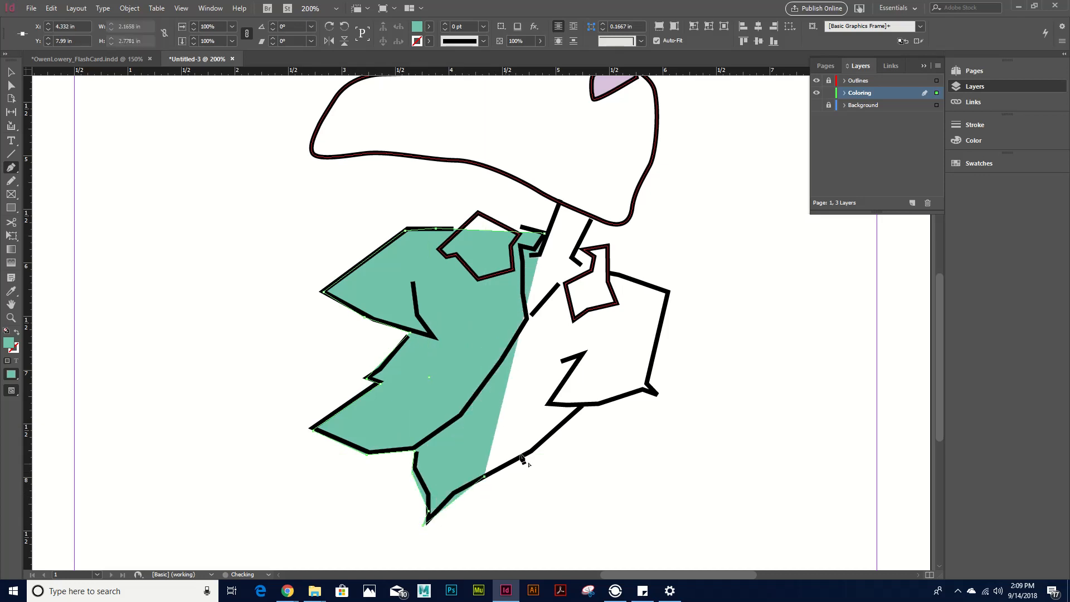
pyautogui.click(538, 446)
pyautogui.click(563, 422)
pyautogui.click(587, 399)
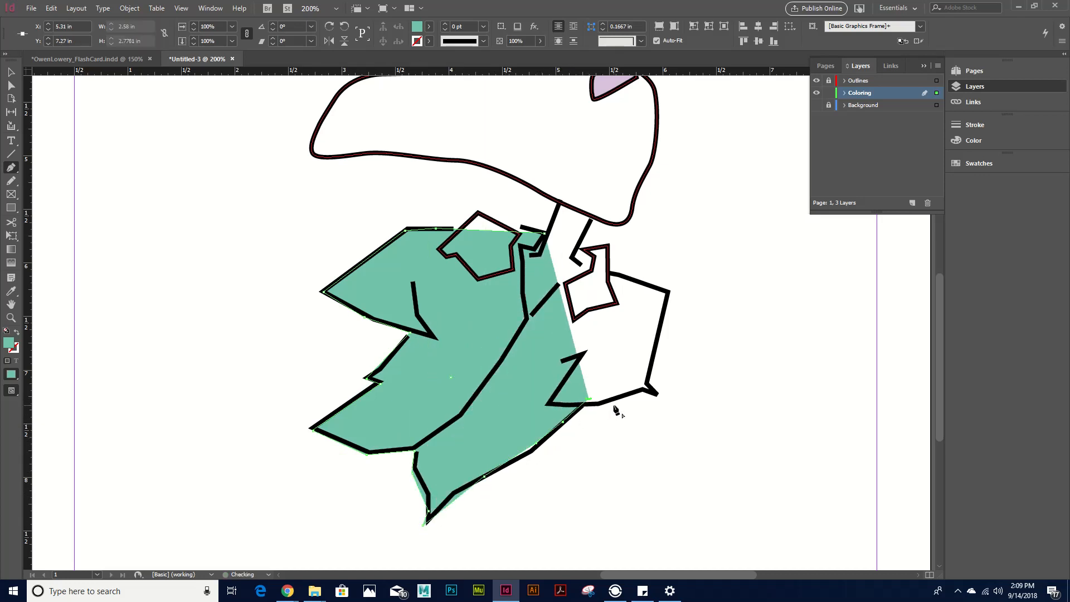
# Step: Trace the teal fill around the right wing, its shoulder and the V-shaped chest gap, closing the path at the neck
pyautogui.click(616, 397)
pyautogui.click(631, 402)
pyautogui.click(636, 377)
pyautogui.click(649, 391)
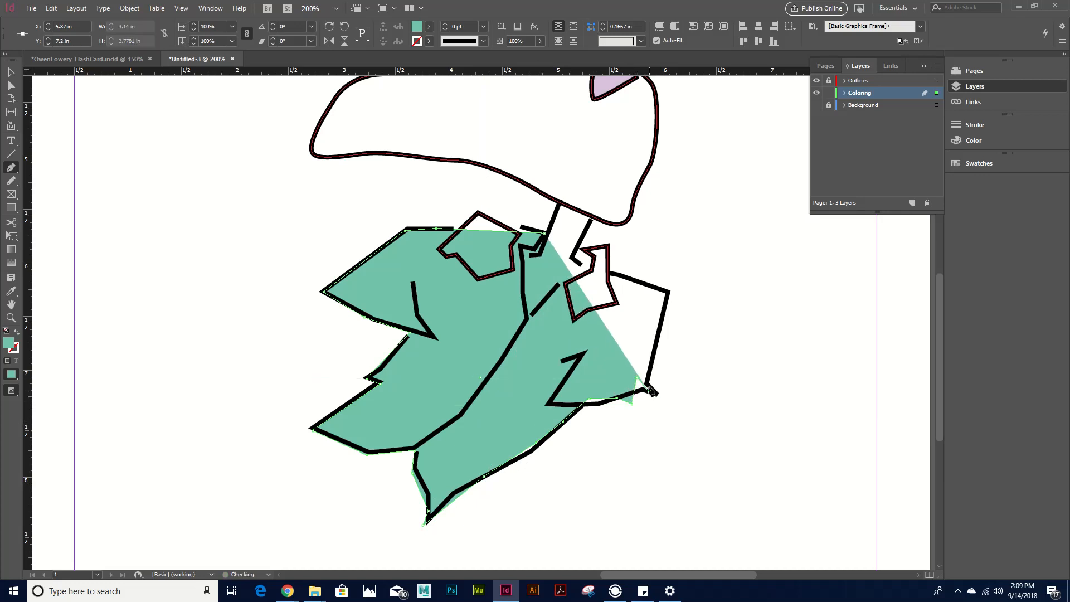
pyautogui.click(665, 290)
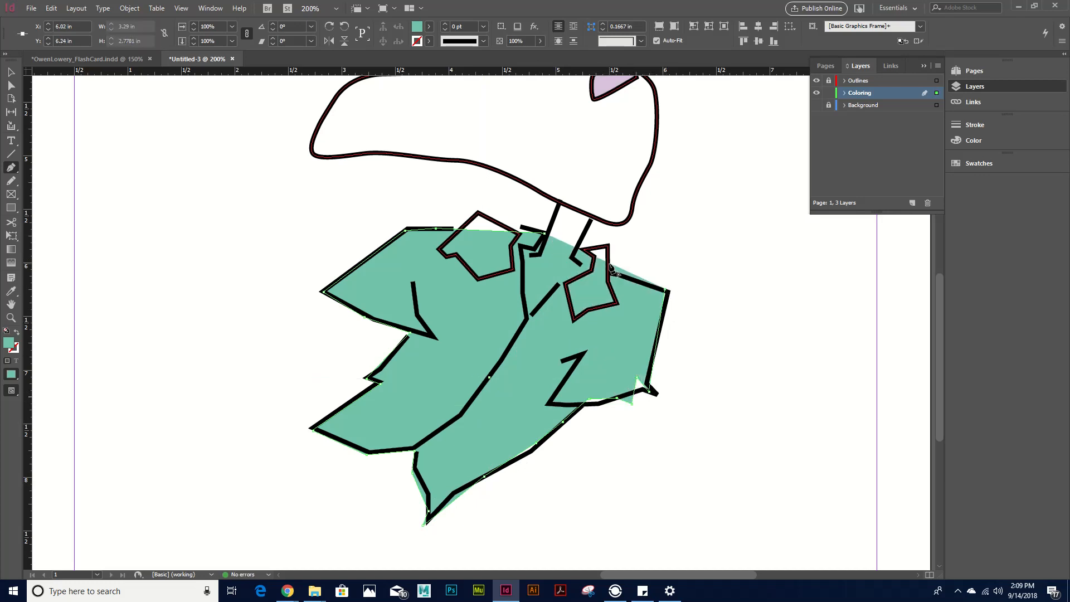
pyautogui.click(609, 264)
pyautogui.click(608, 245)
pyautogui.click(579, 251)
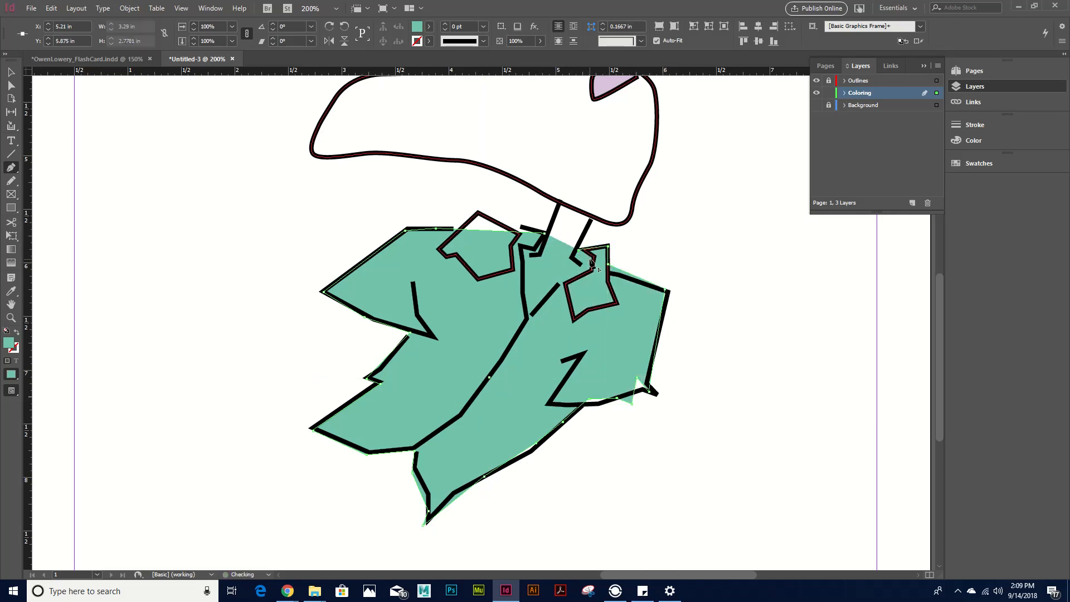
pyautogui.click(591, 259)
pyautogui.click(533, 316)
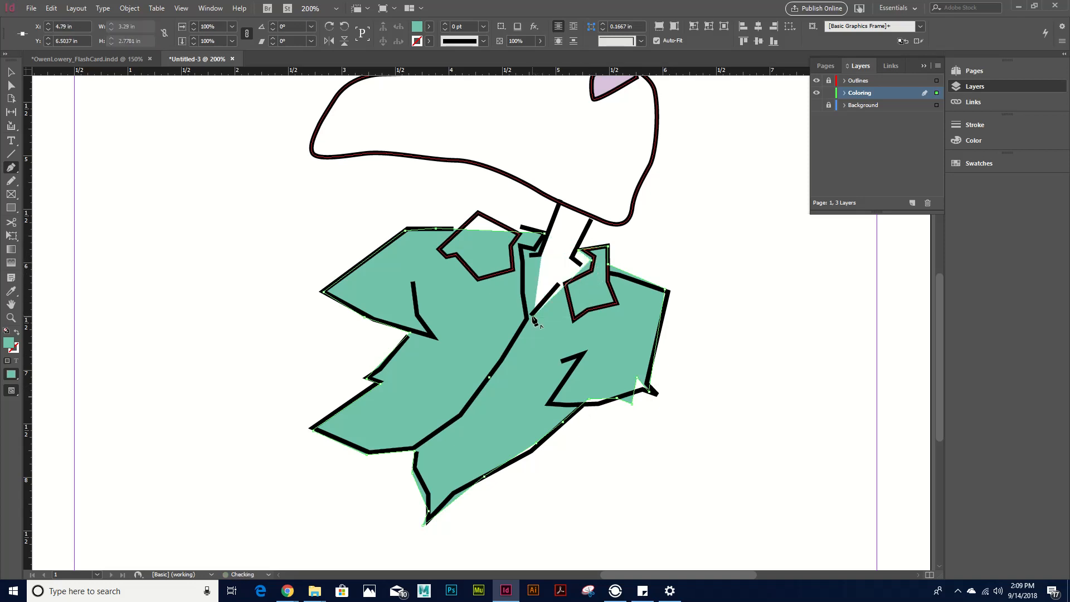
pyautogui.click(531, 253)
pyautogui.click(534, 250)
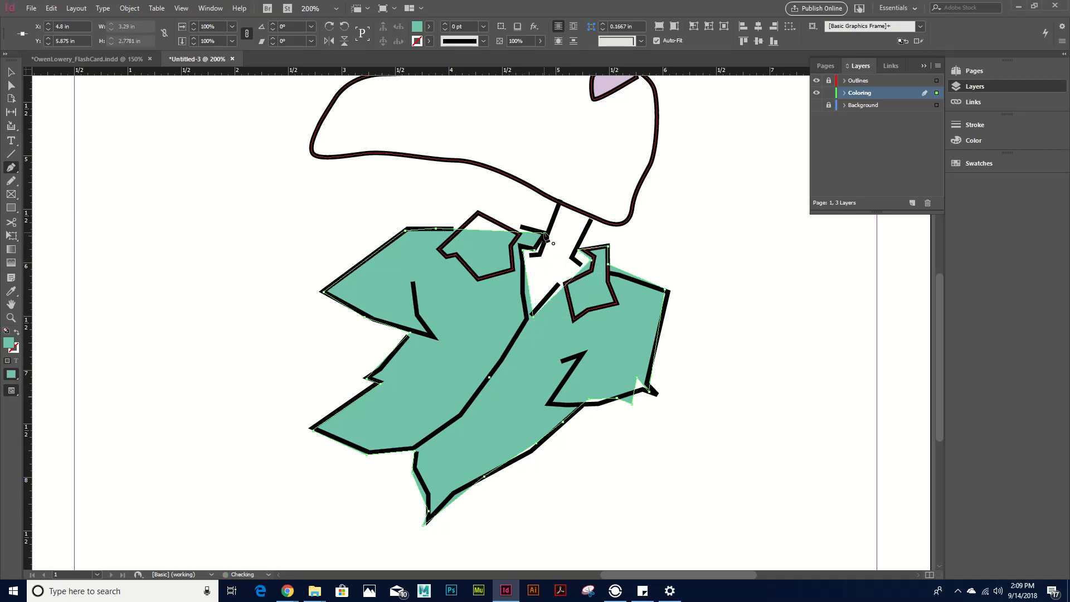
pyautogui.click(543, 235)
# Step: Add an anchor point on the fill's top edge, fit it and the neighbouring points to the left pentagon's outline, and deselect the shape
pyautogui.hotkey('ctrl', '=')
pyautogui.scroll(5, 484, 226)
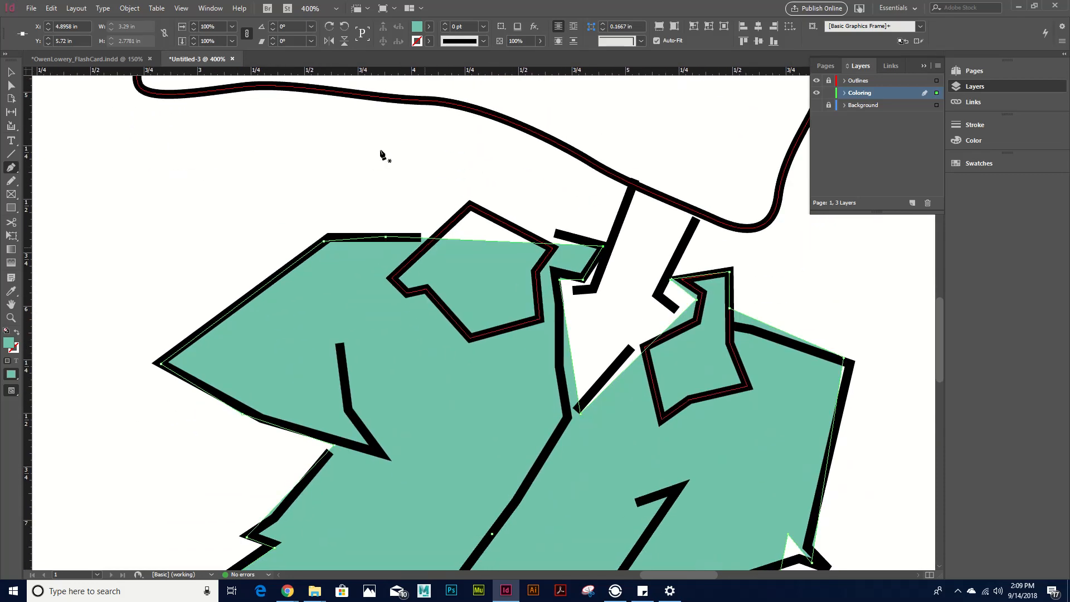
pyautogui.click(487, 241)
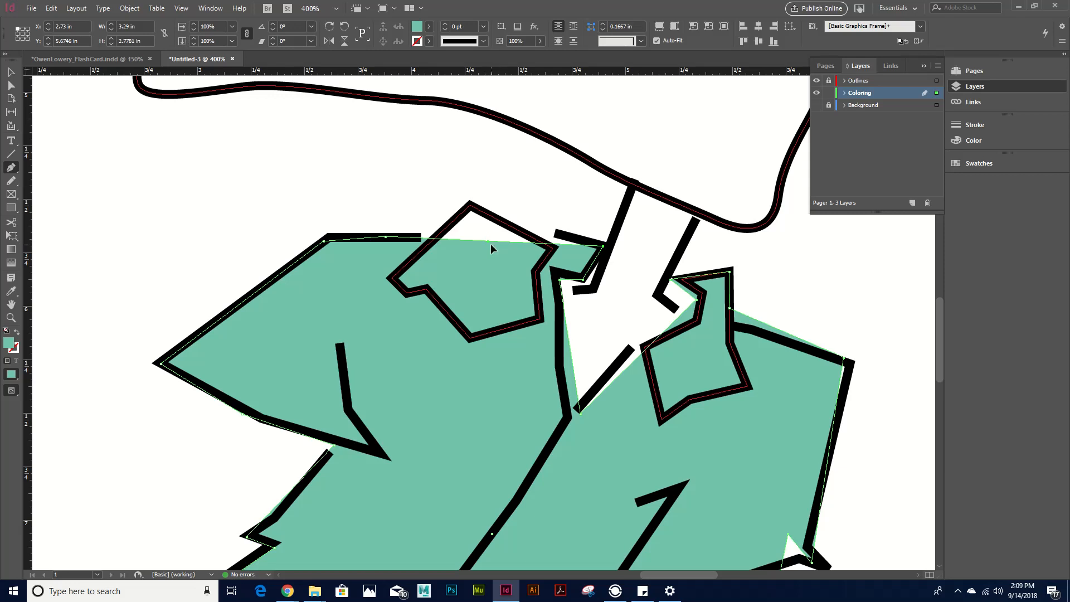
pyautogui.moveTo(488, 241); pyautogui.dragTo(470, 207)
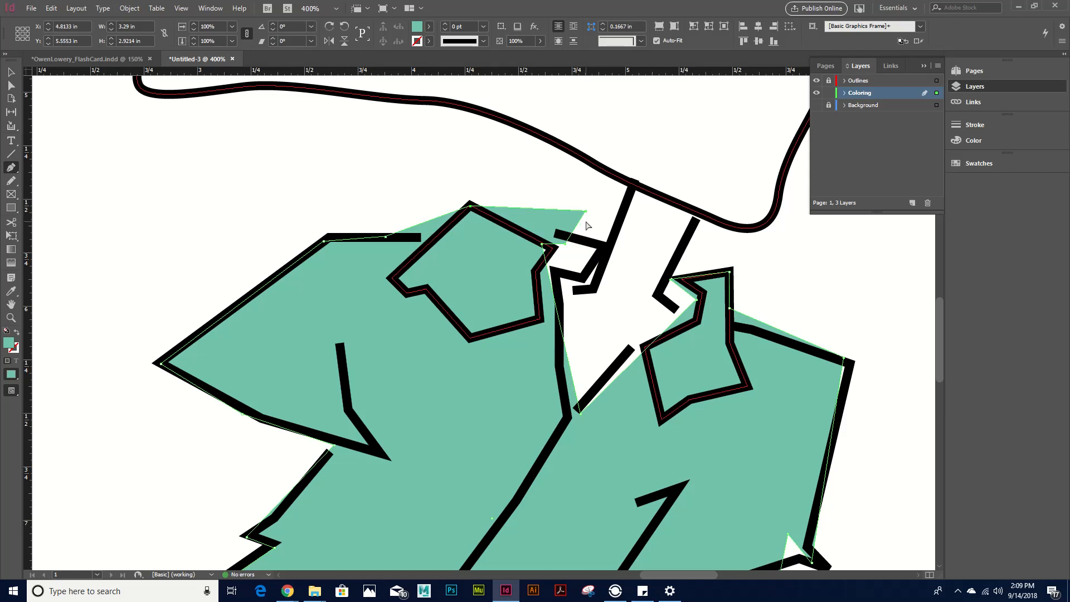
pyautogui.keyDown('ctrl'); pyautogui.click(544, 247); pyautogui.keyUp('ctrl')
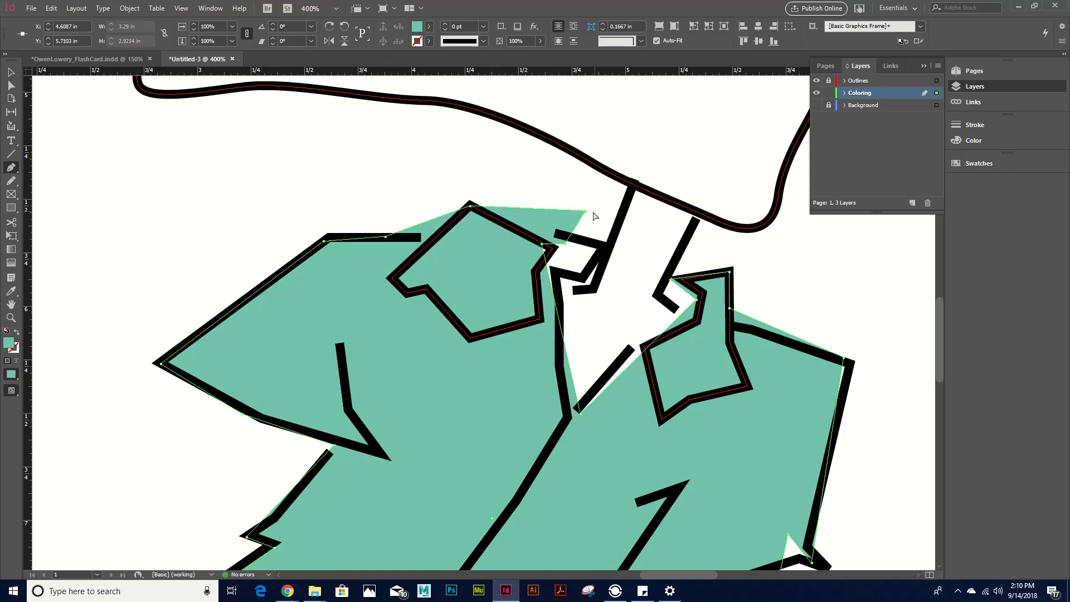
pyautogui.moveTo(565, 243); pyautogui.dragTo(547, 253)
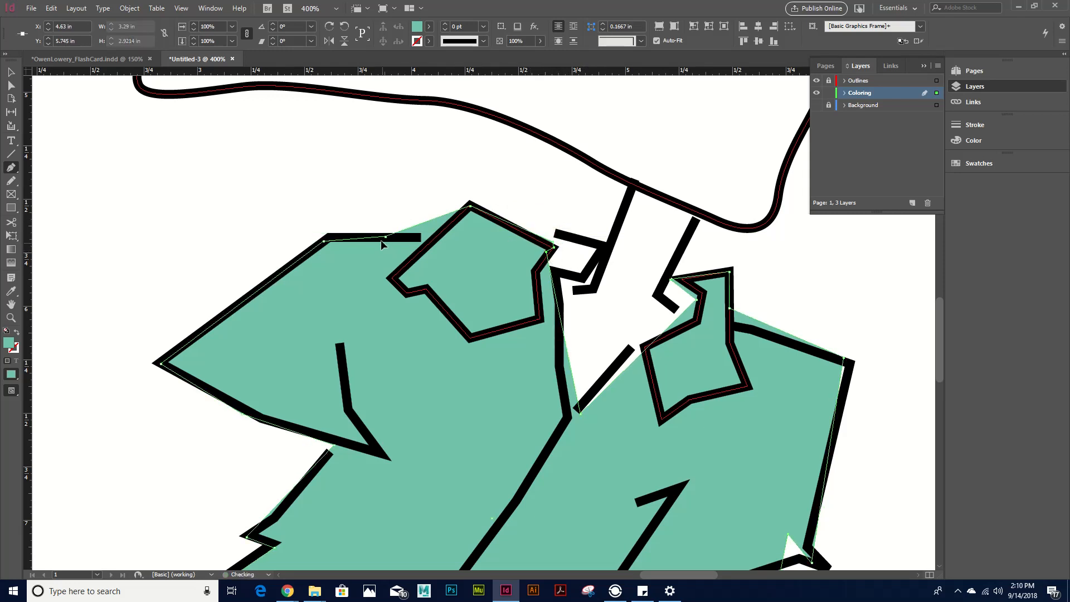
pyautogui.moveTo(387, 237); pyautogui.dragTo(423, 241)
pyautogui.click(416, 182)
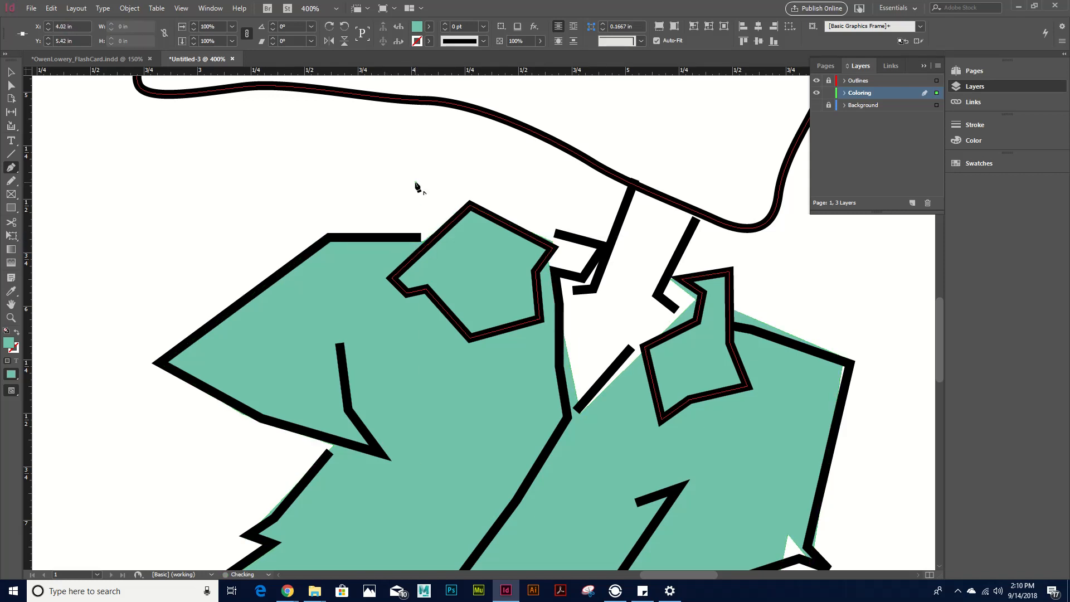
# Step: Reposition the teal fill's anchor point at the right wing's lower corner to cover the white gap, and deselect the shape
pyautogui.hotkey('ctrl', '-')
pyautogui.hotkey('ctrl', '-')
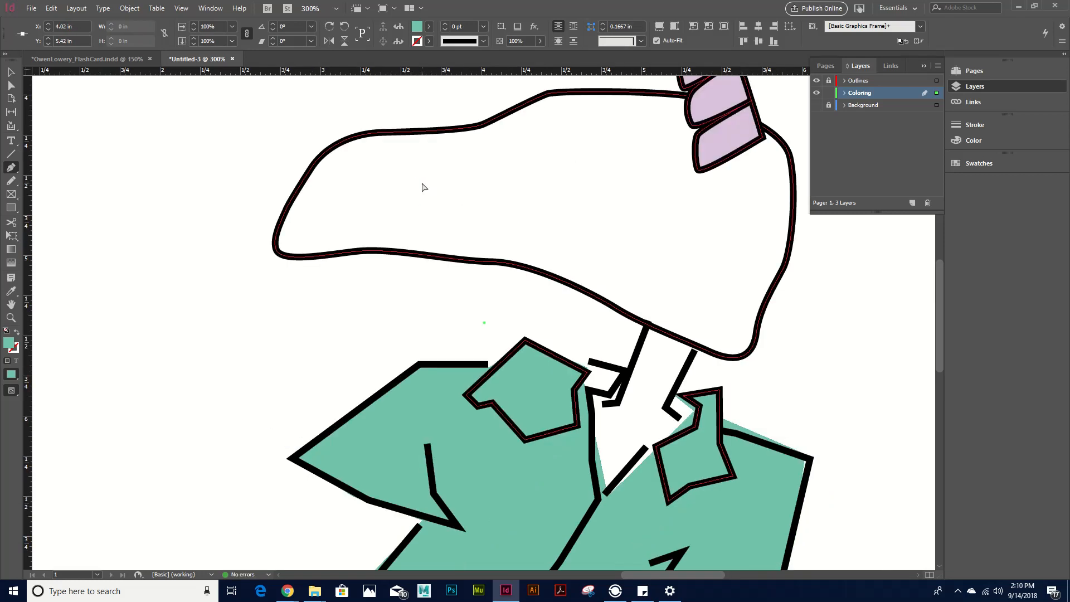
pyautogui.moveTo(421, 183); pyautogui.dragTo(412, 162)
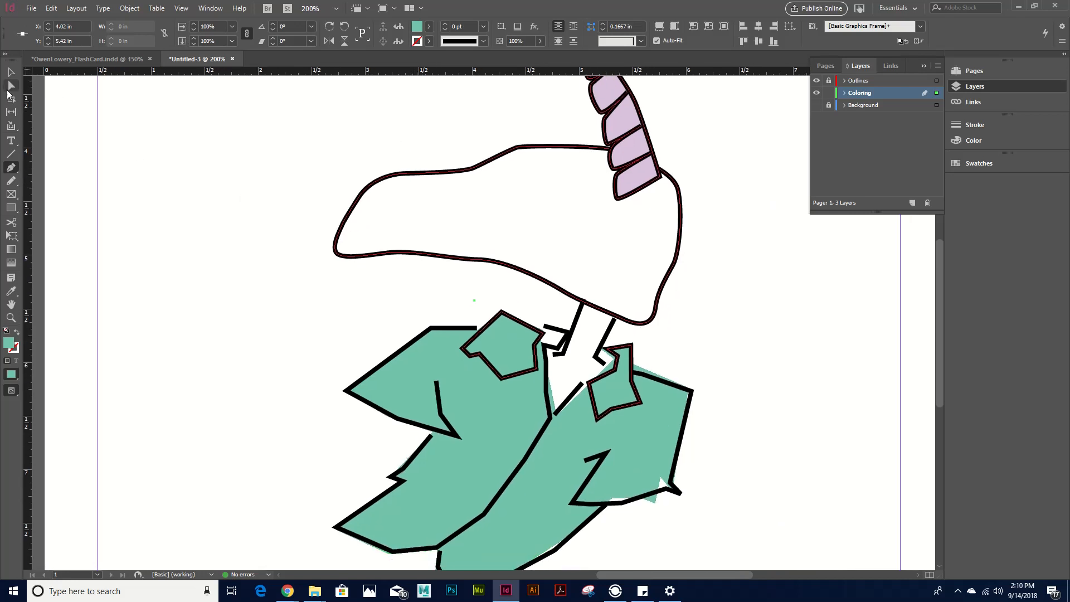
pyautogui.click(11, 89)
pyautogui.click(650, 497)
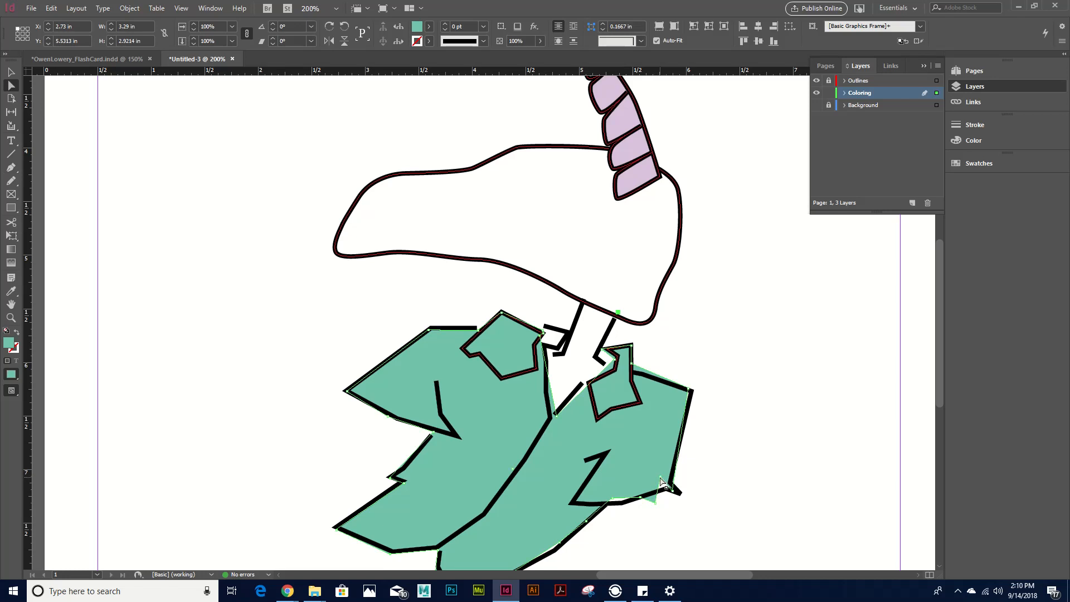
pyautogui.click(661, 480)
pyautogui.click(660, 481)
pyautogui.moveTo(660, 477); pyautogui.dragTo(665, 489)
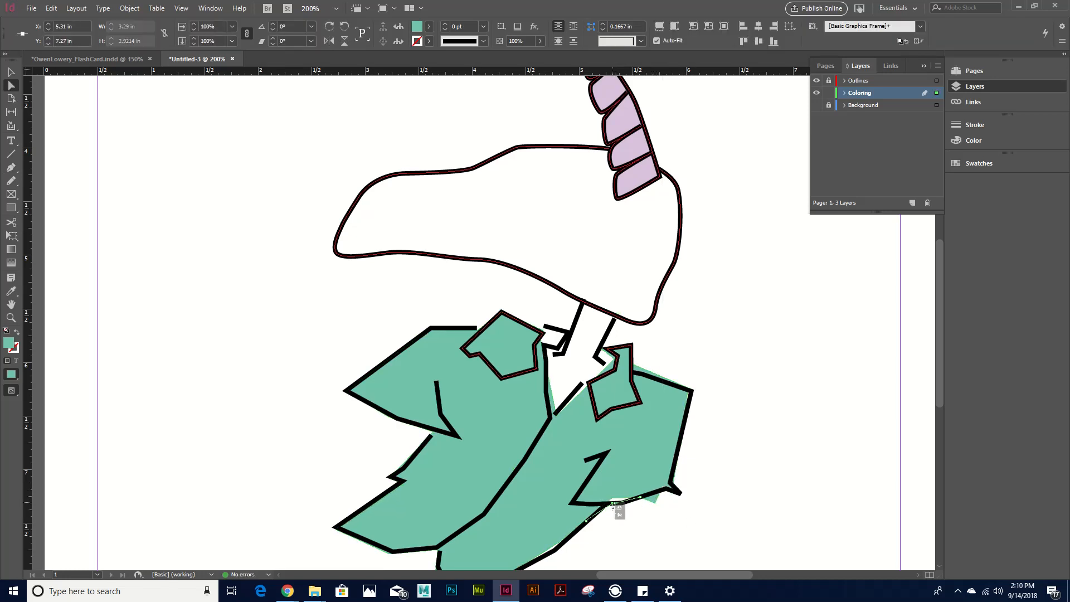
pyautogui.click(650, 530)
pyautogui.scroll(-2, 677, 535)
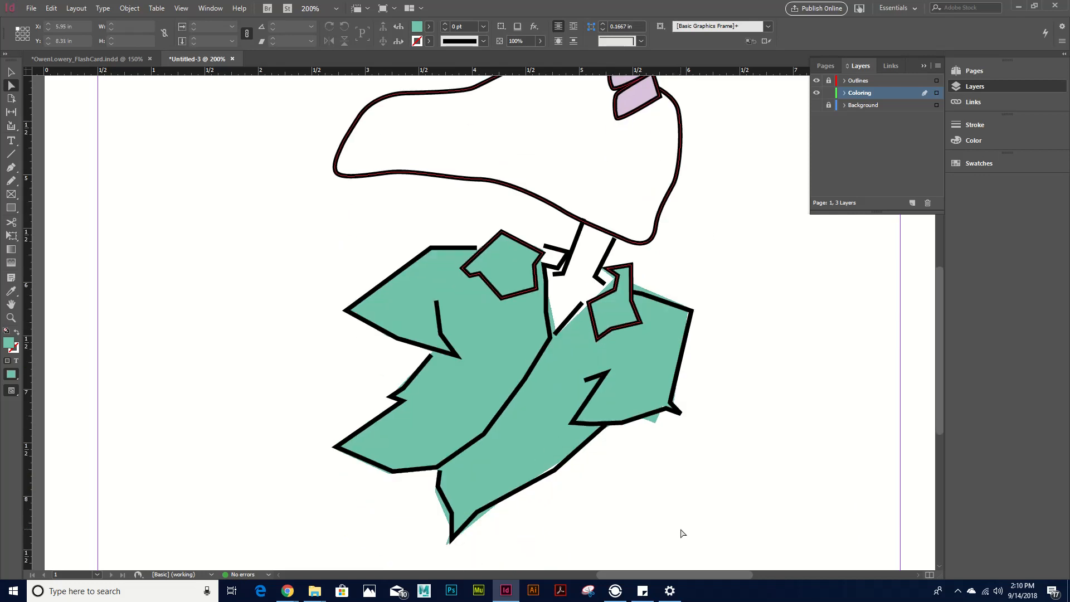
pyautogui.scroll(2, 677, 534)
pyautogui.hotkey('ctrl', '-')
pyautogui.hotkey('ctrl', '-')
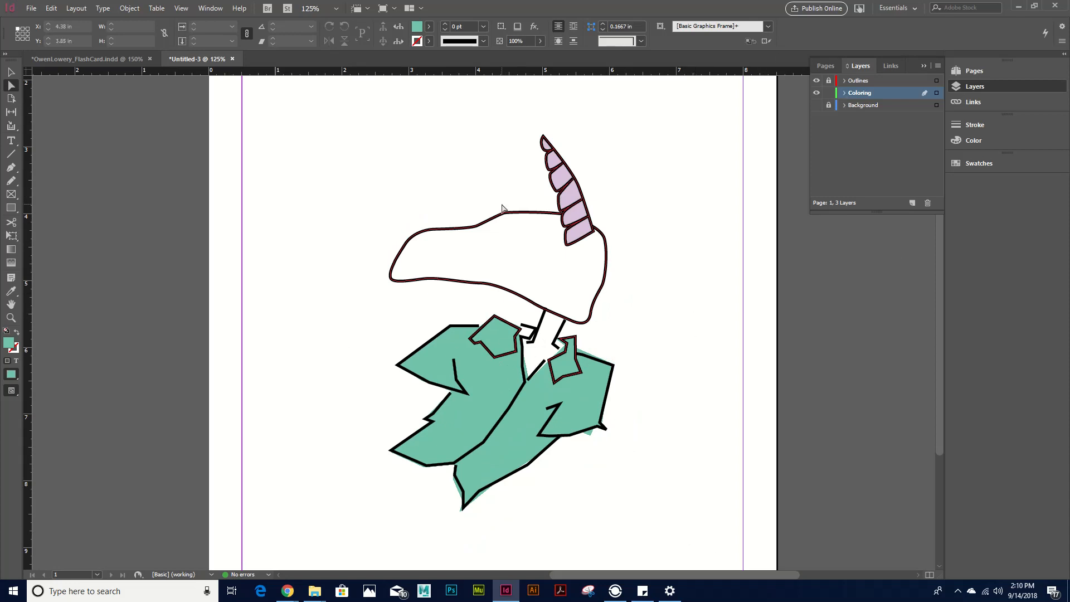
pyautogui.hotkey('alt', 'p')
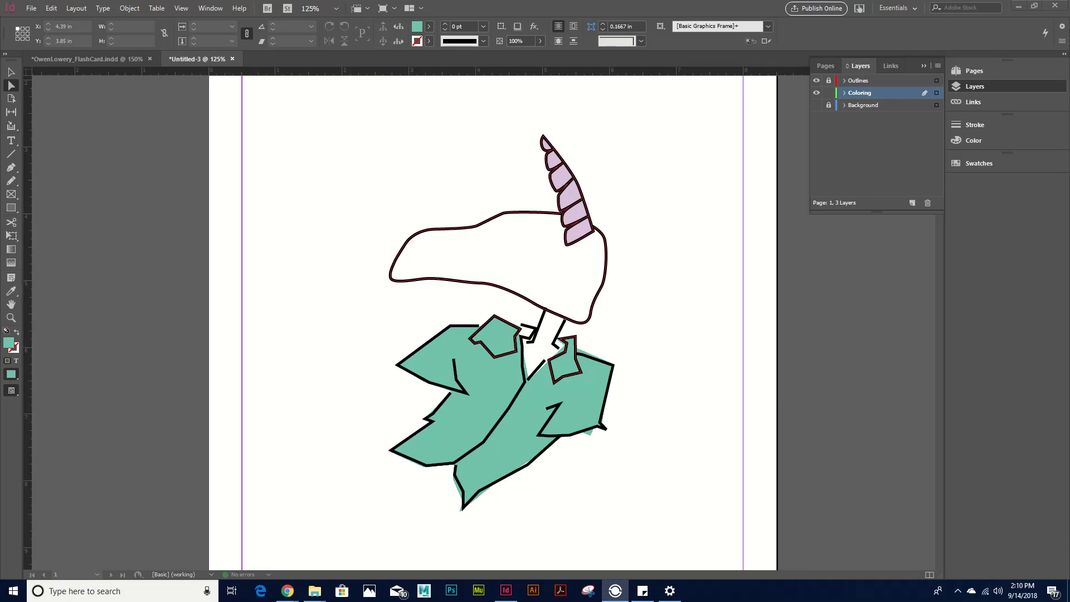
pyautogui.click(882, 407)
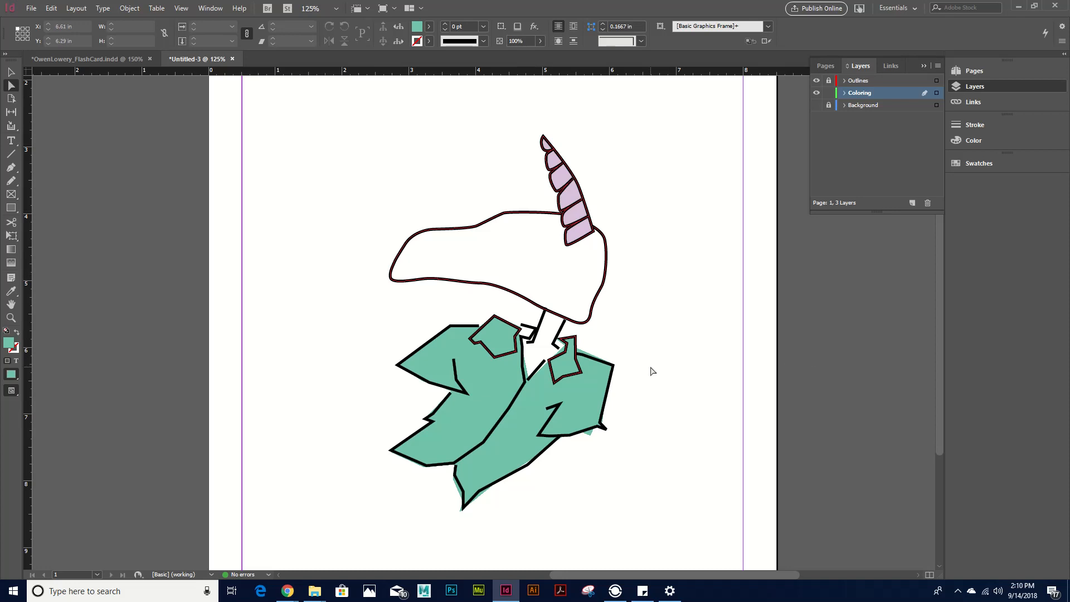
# Step: Switch to the flash card document and expand Layer 1 to list its individual objects
pyautogui.click(83, 60)
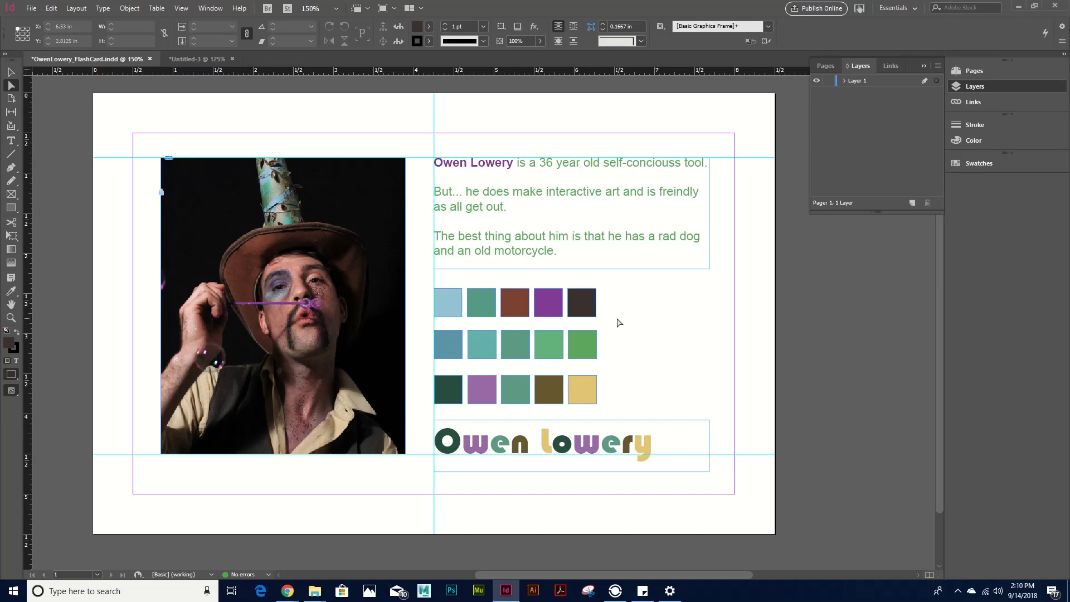
pyautogui.click(843, 82)
pyautogui.click(853, 83)
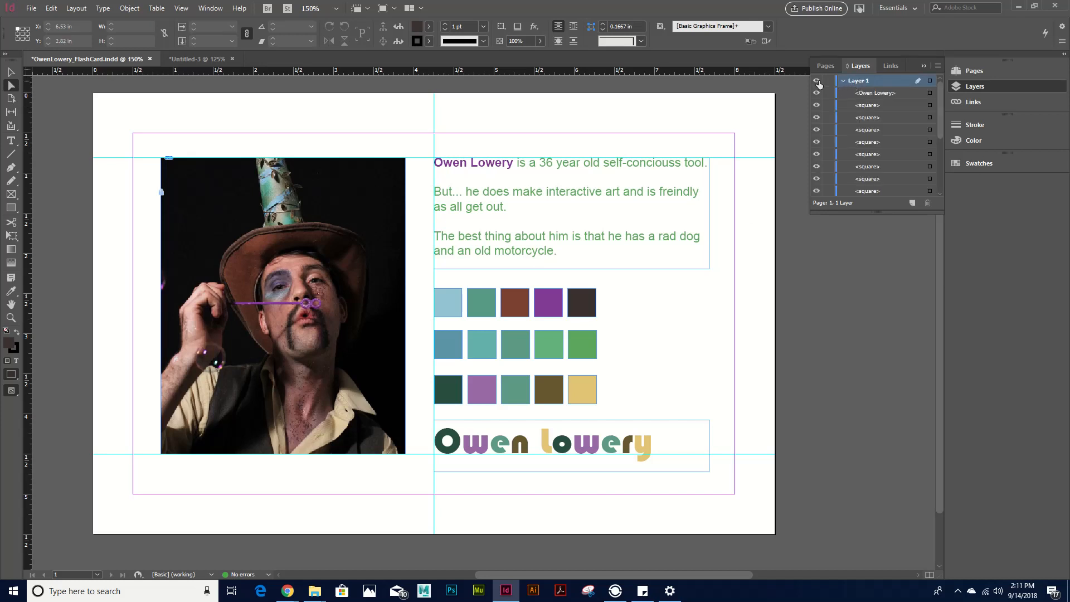
pyautogui.click(844, 80)
pyautogui.doubleClick(858, 82)
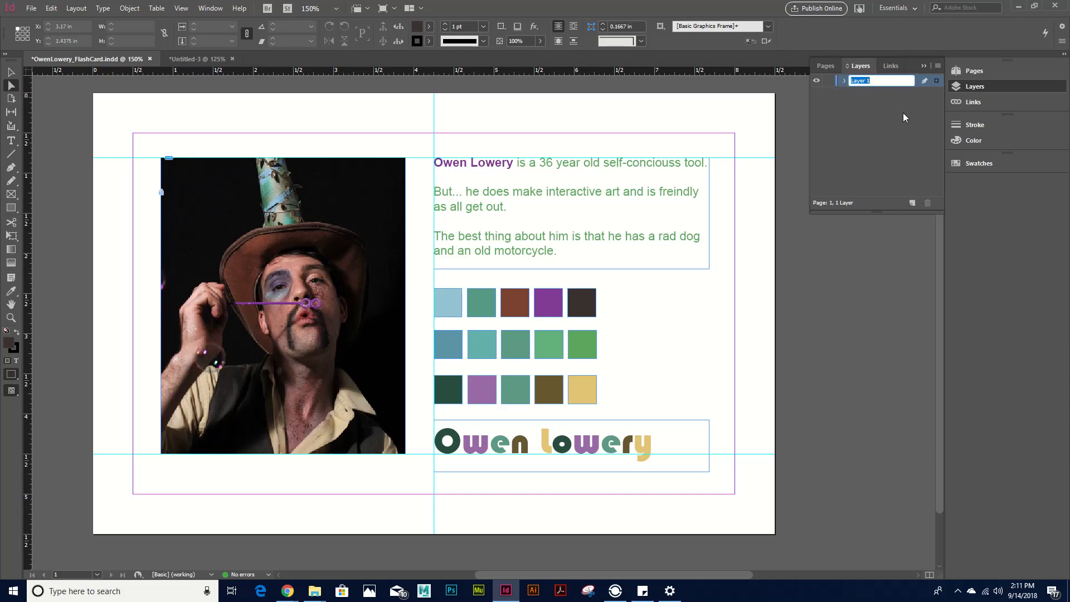
pyautogui.click(875, 143)
pyautogui.click(843, 80)
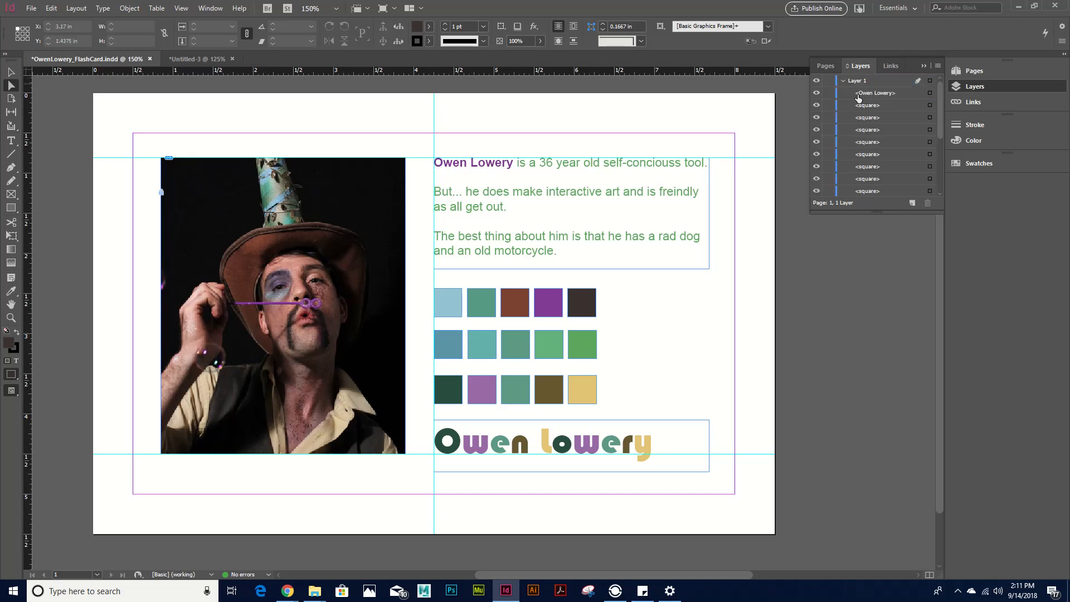
# Step: Toggle the locked cowboy photo's visibility off and on within Layer 1, leaving it shown, and highlight the text frame's entry
pyautogui.scroll(-5, 885, 125)
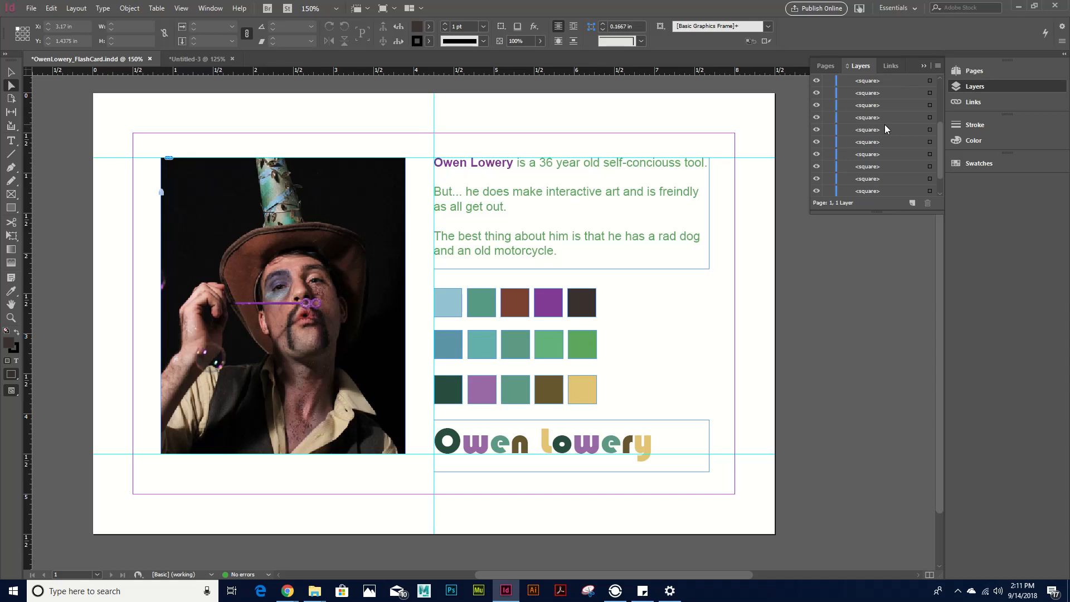
pyautogui.click(817, 191)
pyautogui.click(816, 190)
pyautogui.click(816, 191)
pyautogui.click(816, 191)
pyautogui.click(816, 191)
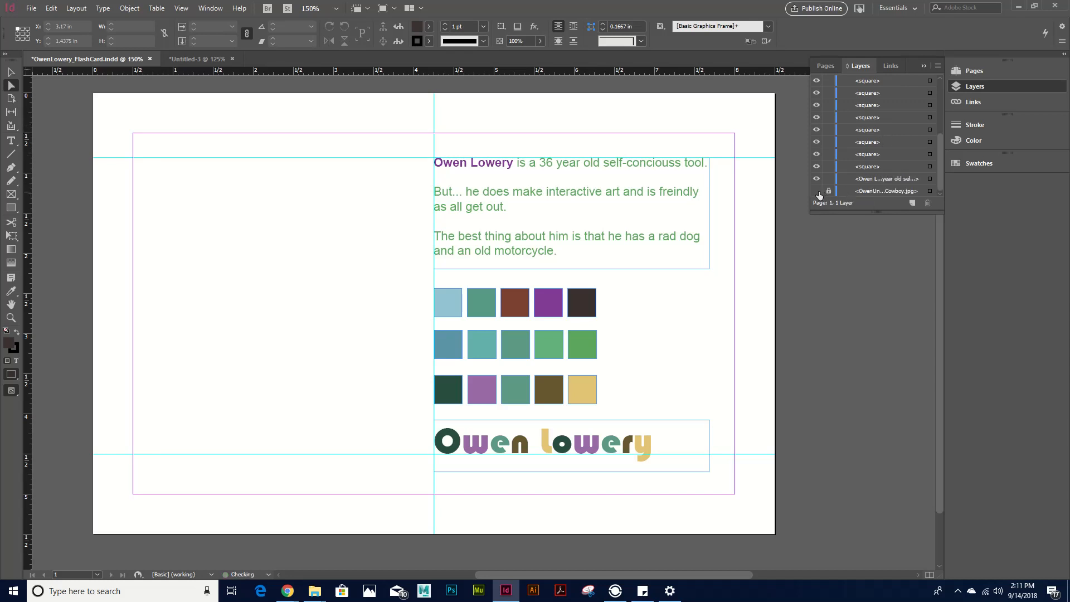
pyautogui.click(816, 191)
pyautogui.click(816, 191)
pyautogui.click(816, 191)
pyautogui.click(816, 191)
pyautogui.click(816, 191)
pyautogui.click(899, 182)
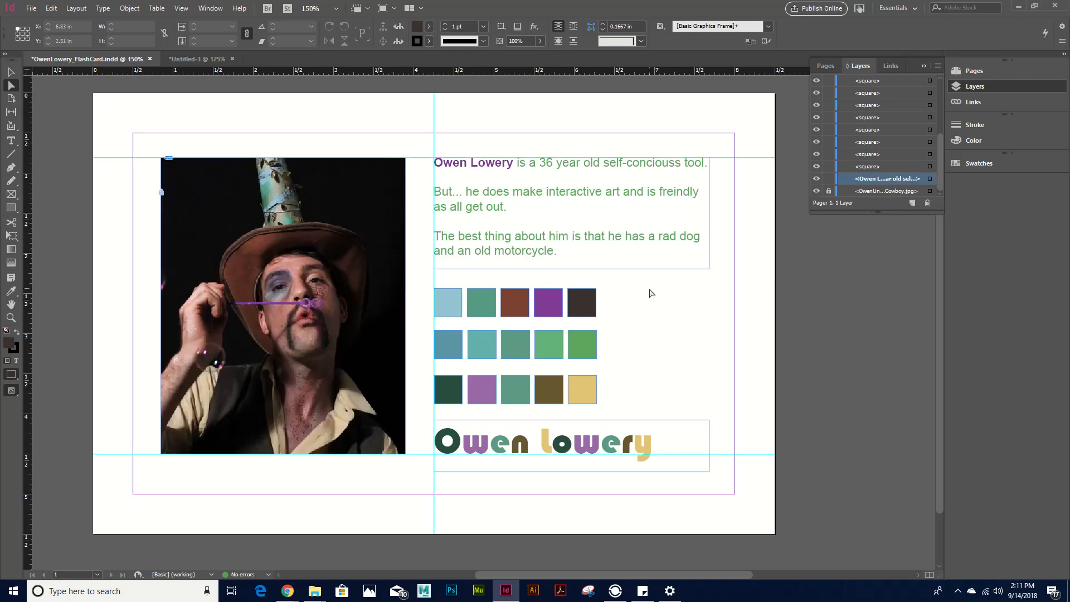
# Step: Move the top row of five color squares onto the middle of the photo and deselect them
pyautogui.moveTo(649, 287); pyautogui.dragTo(228, 306)
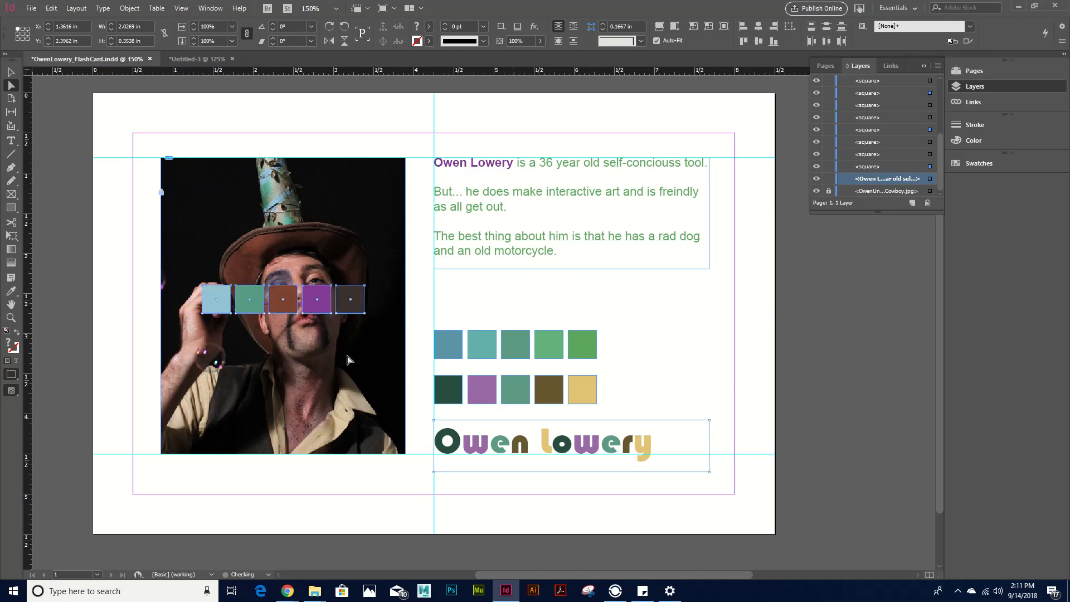
pyautogui.click(829, 191)
pyautogui.click(827, 180)
pyautogui.click(882, 192)
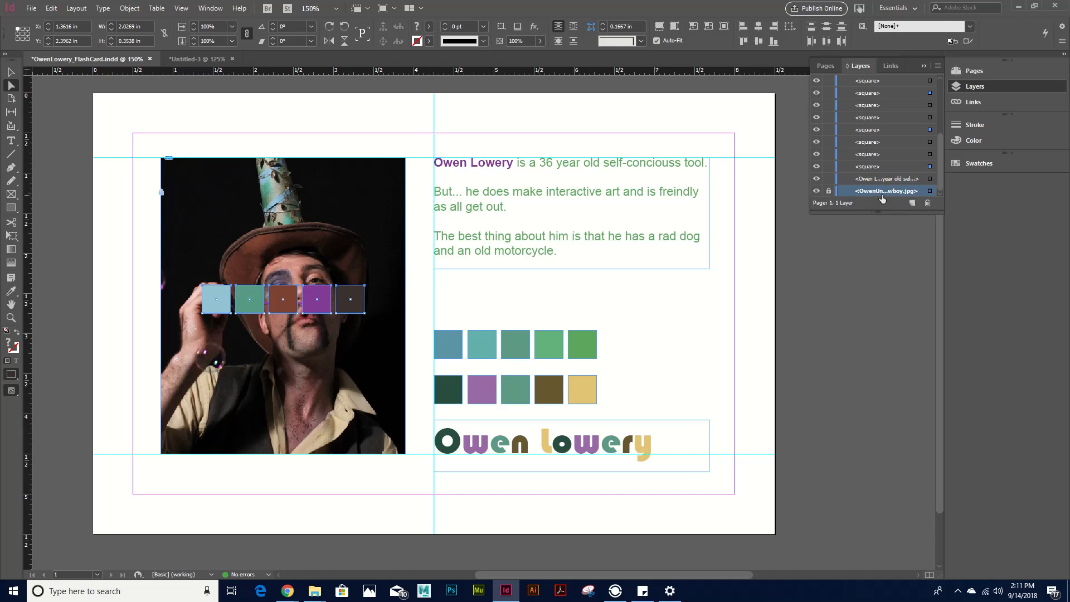
pyautogui.click(221, 227)
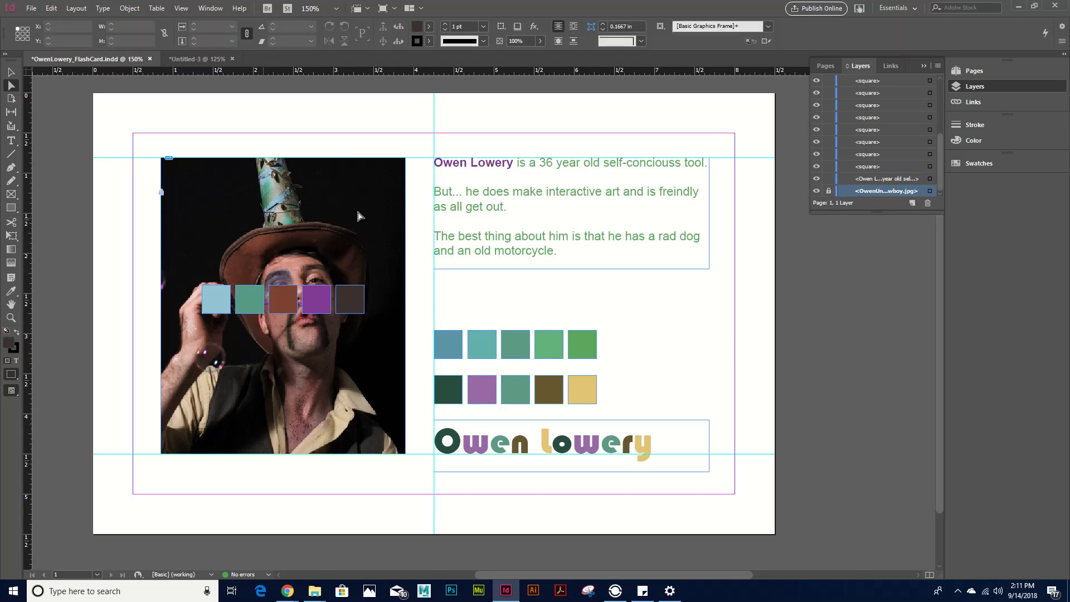
pyautogui.scroll(3, 845, 180)
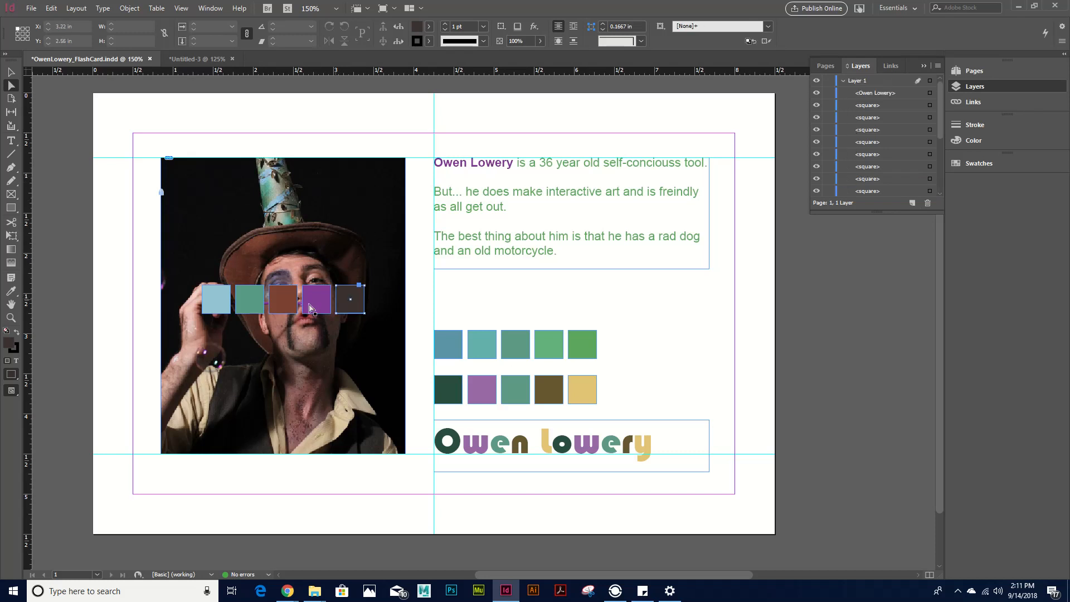
# Step: Select the five squares on the photo, lower their opacity to 58%, and deselect them
pyautogui.click(283, 301)
pyautogui.moveTo(166, 293); pyautogui.dragTo(381, 318)
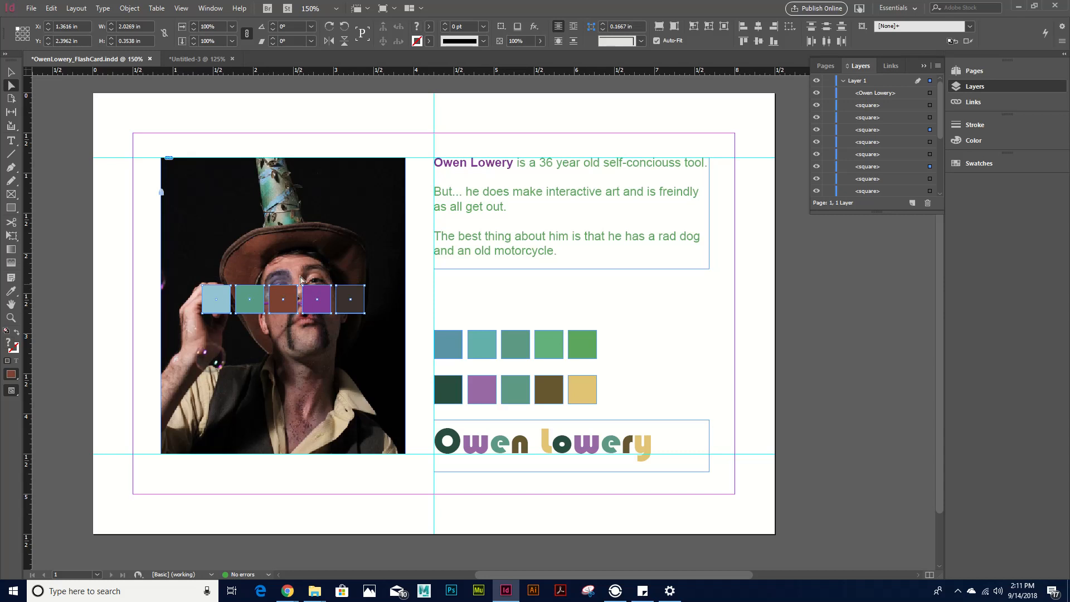
pyautogui.click(539, 42)
pyautogui.moveTo(539, 55); pyautogui.dragTo(504, 62)
pyautogui.click(471, 127)
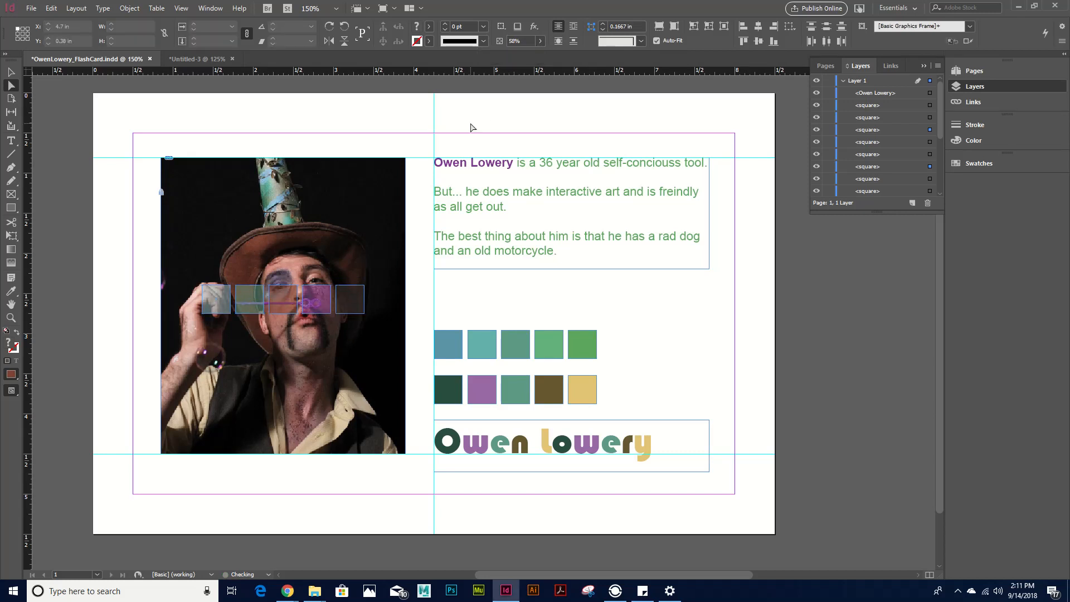
# Step: Reselect the five squares on the photo and set their opacity back to 100%
pyautogui.moveTo(167, 317); pyautogui.dragTo(394, 303)
pyautogui.click(540, 41)
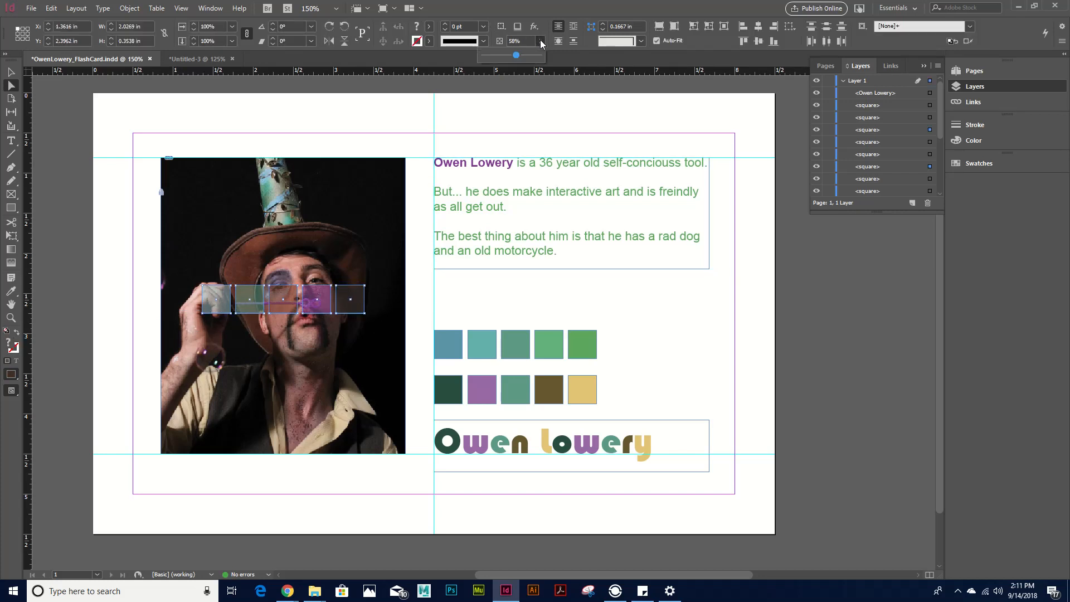
pyautogui.moveTo(515, 55); pyautogui.dragTo(564, 52)
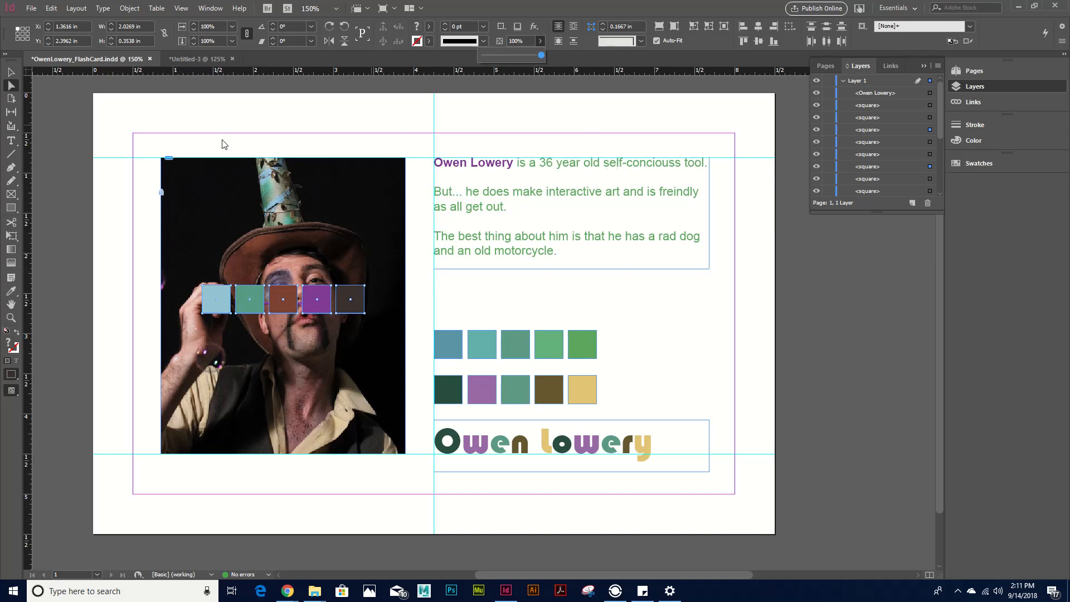
# Step: Show the Effects settings for the selected squares beside the photo, zoom in, and keep the object opacity at 100%
pyautogui.click(215, 9)
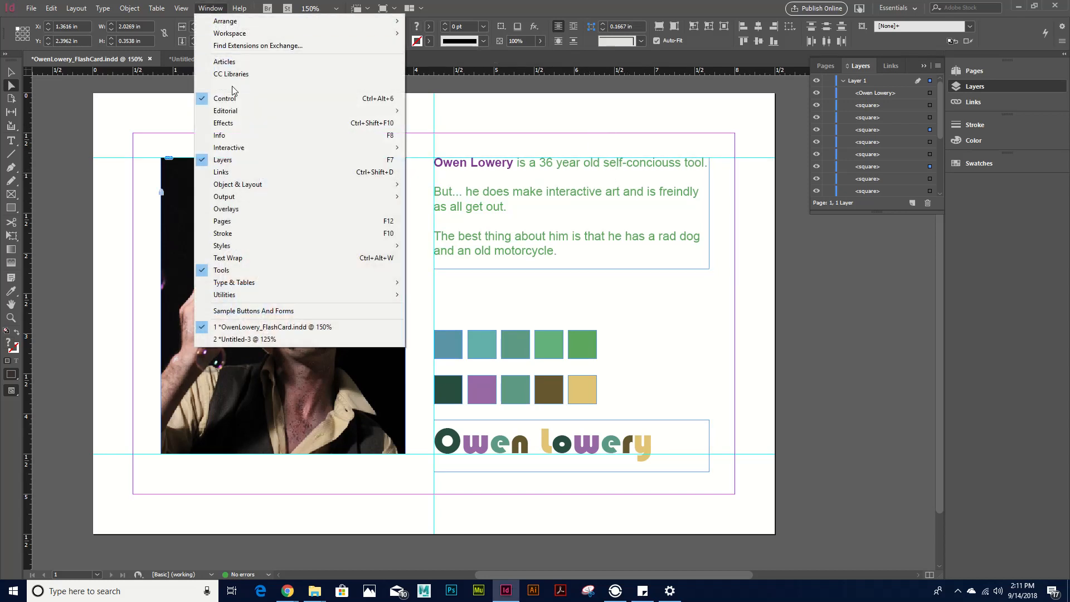
pyautogui.click(313, 122)
pyautogui.moveTo(402, 209); pyautogui.dragTo(216, 229)
pyautogui.hotkey('ctrl', '=')
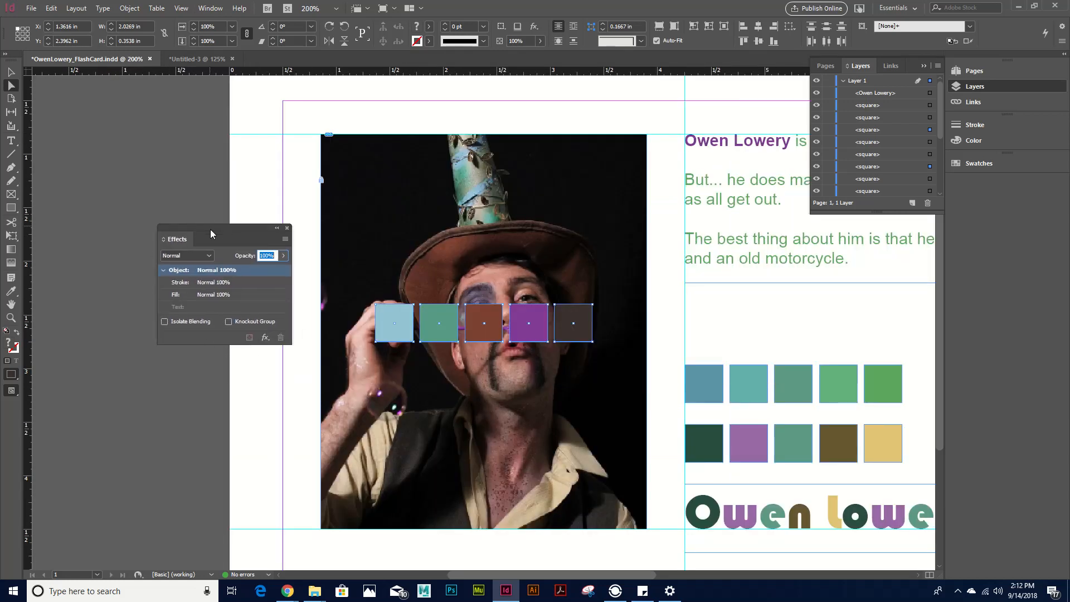
pyautogui.click(281, 256)
pyautogui.moveTo(282, 269); pyautogui.dragTo(336, 267)
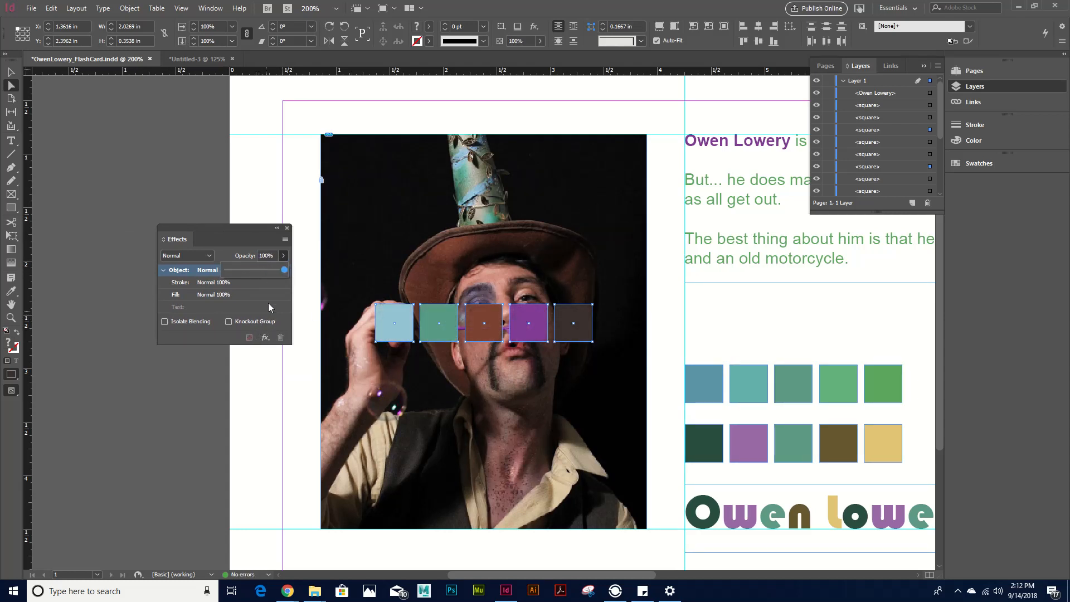
# Step: Apply the Multiply blending mode to the five squares on the photo and deselect them
pyautogui.click(188, 254)
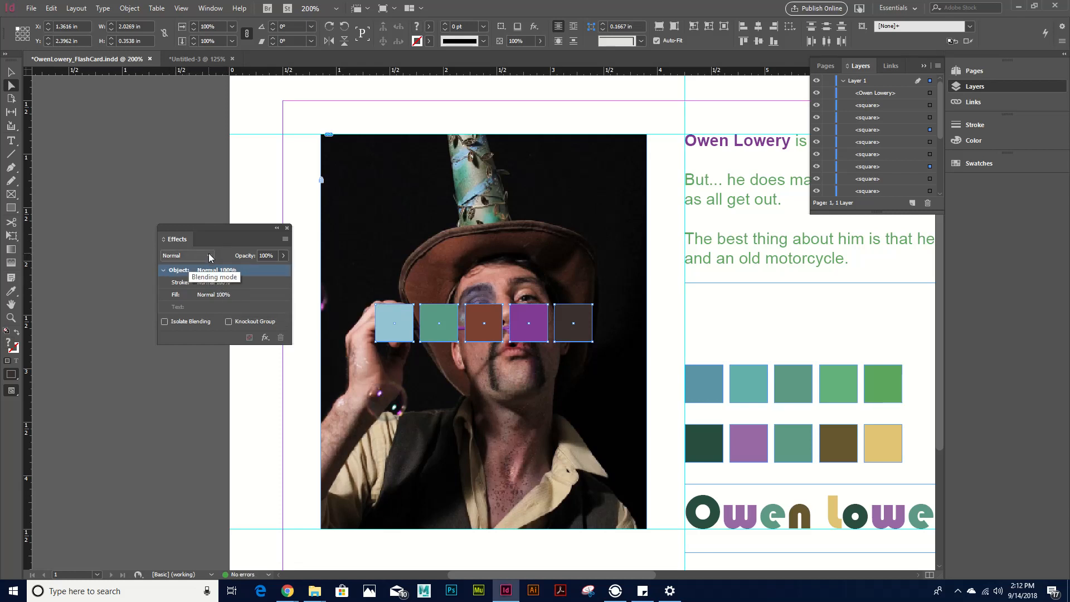
pyautogui.click(212, 255)
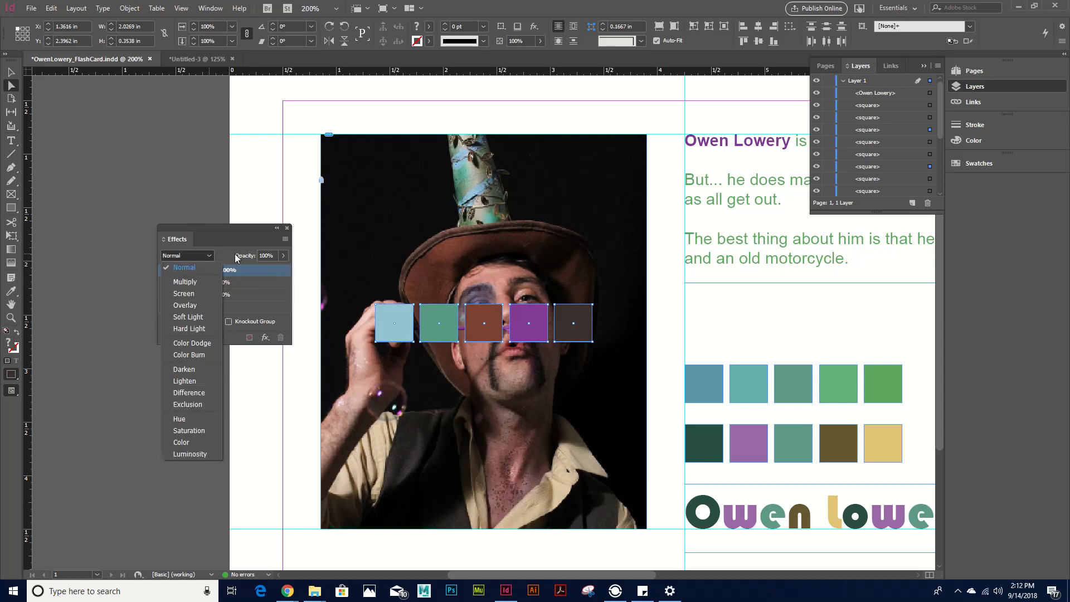
pyautogui.click(198, 254)
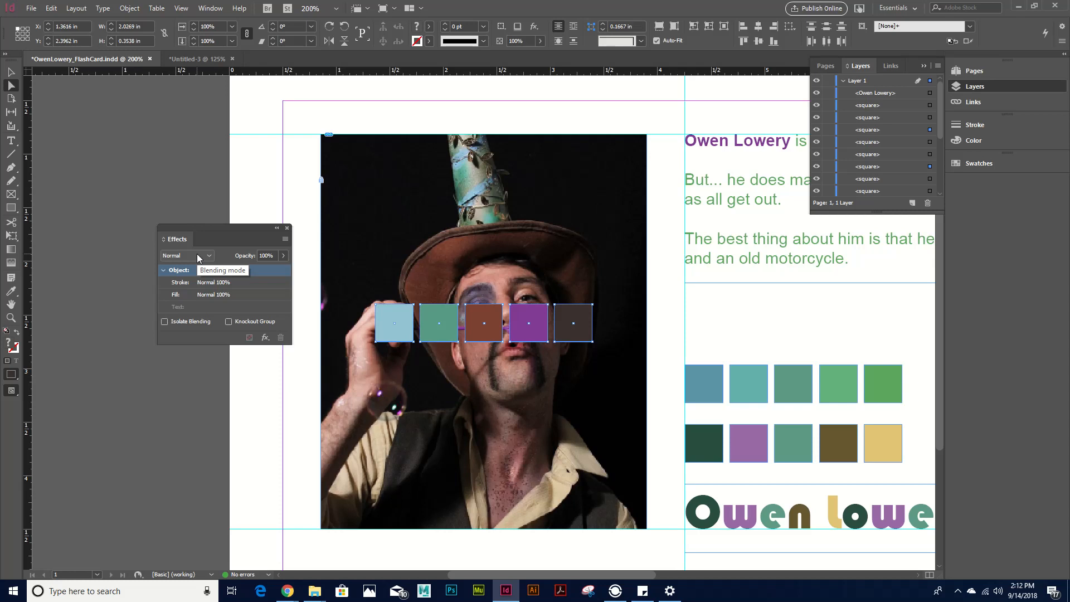
pyautogui.click(197, 257)
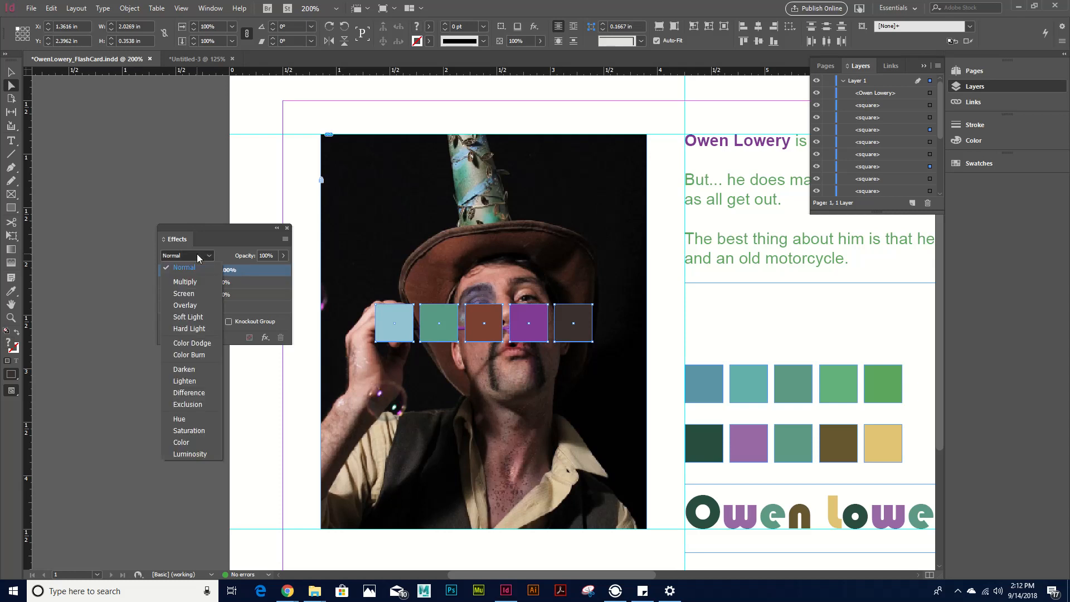
pyautogui.click(201, 283)
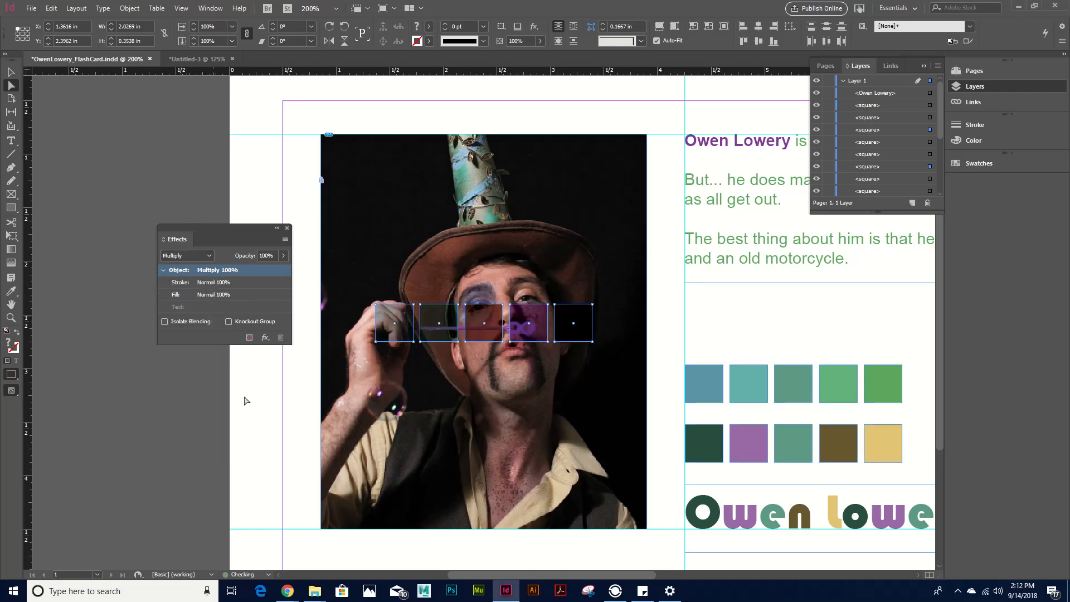
pyautogui.click(268, 430)
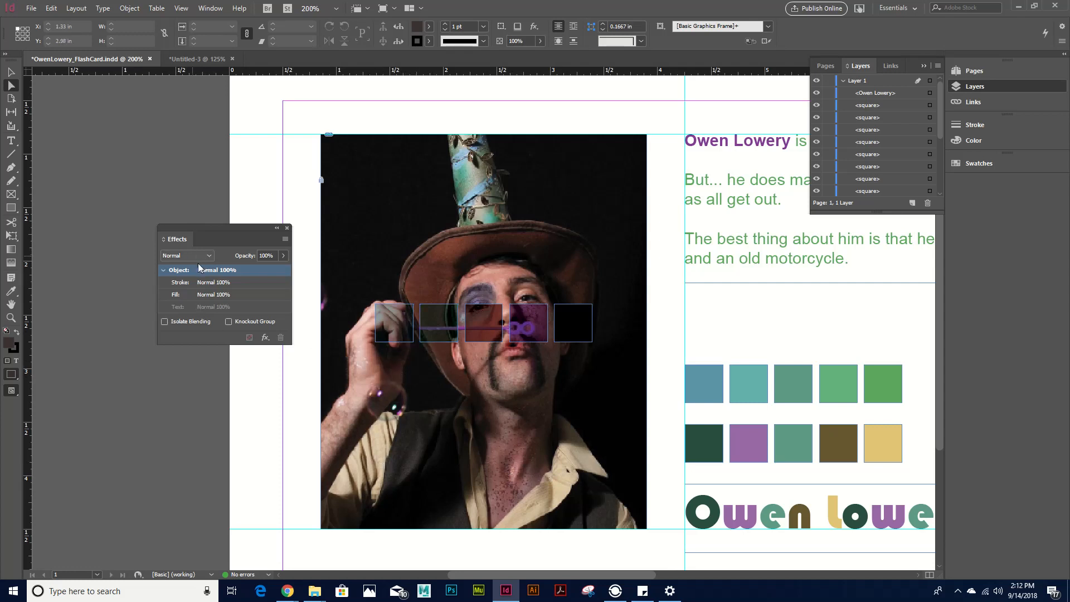
# Step: Reselect the five squares on the photo and set their blending mode to Screen
pyautogui.moveTo(670, 310); pyautogui.dragTo(371, 341)
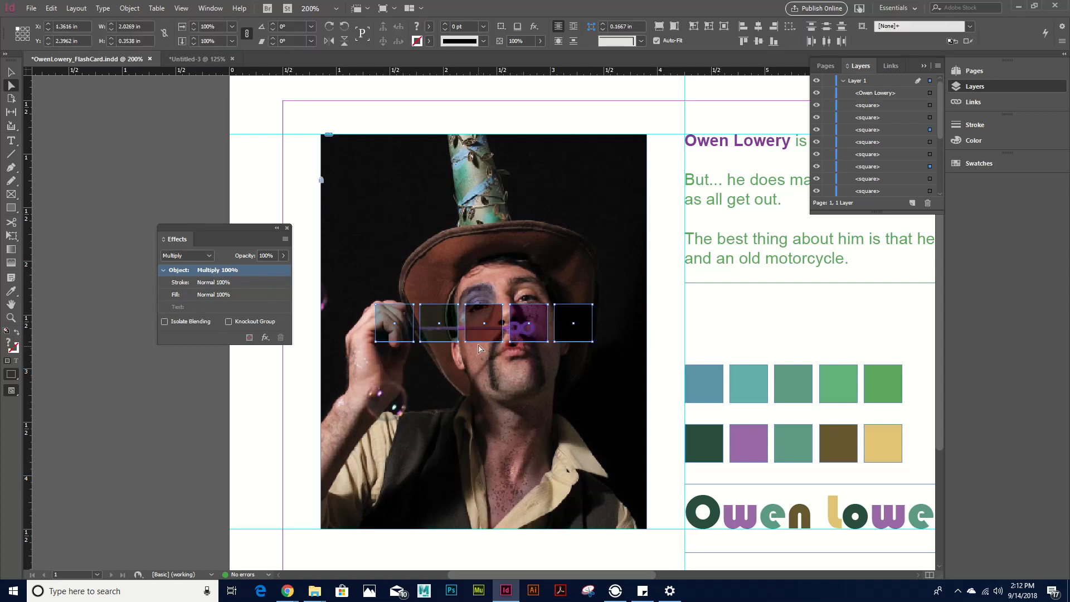
pyautogui.click(186, 256)
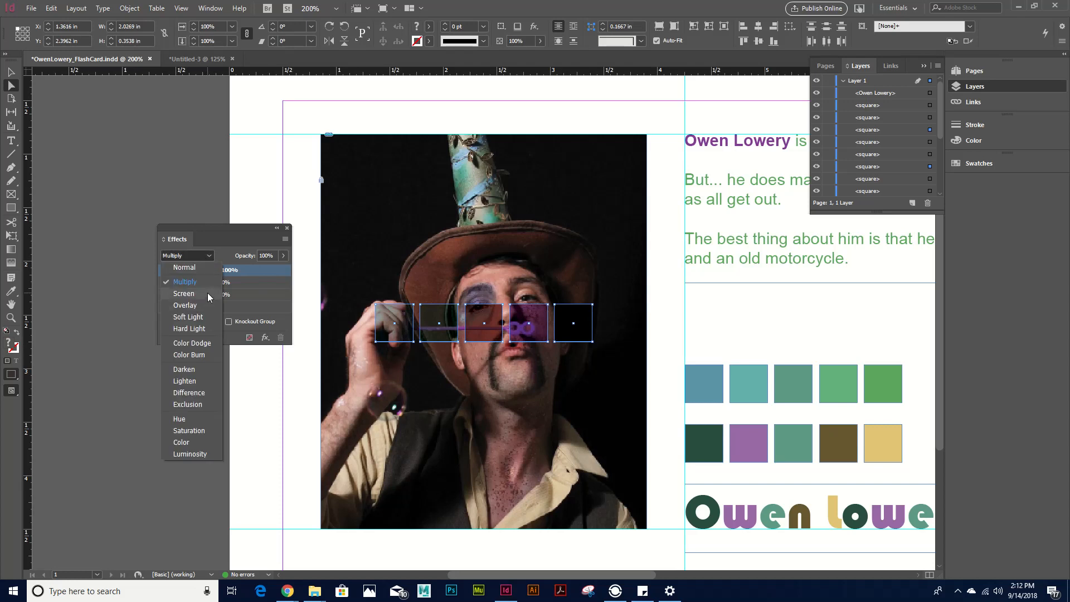
pyautogui.click(207, 293)
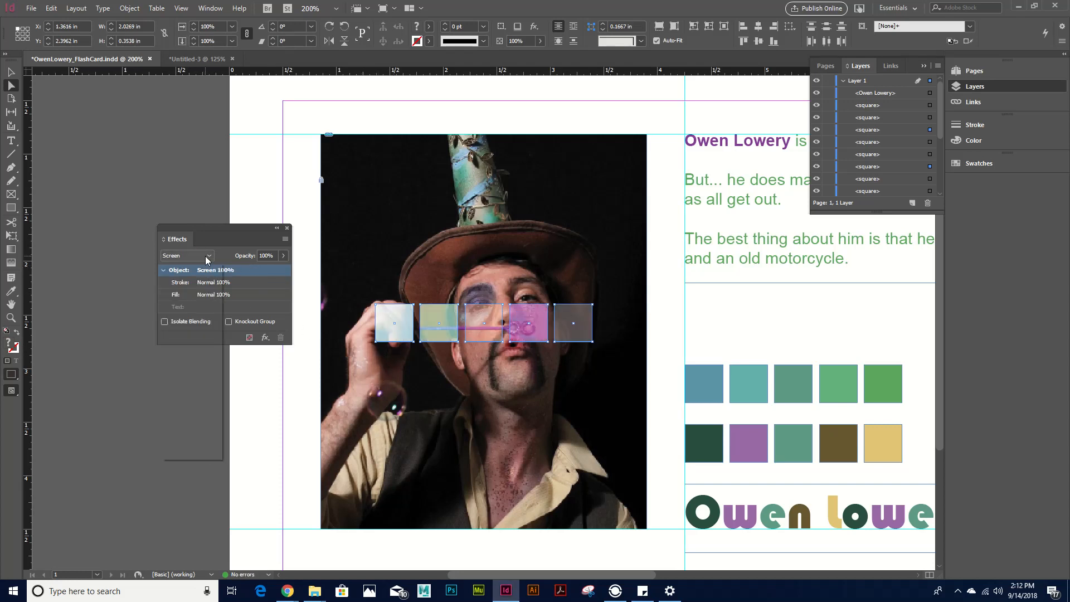
# Step: Try the Overlay, Soft Light and Hard Light blending modes on the five selected squares over the photo
pyautogui.click(204, 257)
pyautogui.click(205, 306)
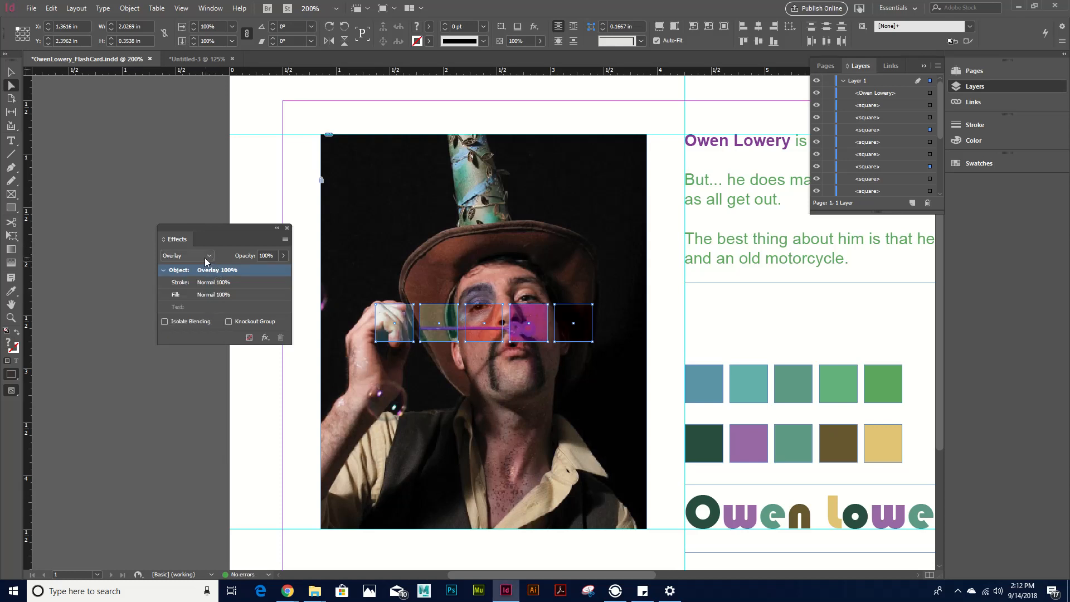
pyautogui.click(205, 257)
pyautogui.click(202, 317)
pyautogui.click(197, 257)
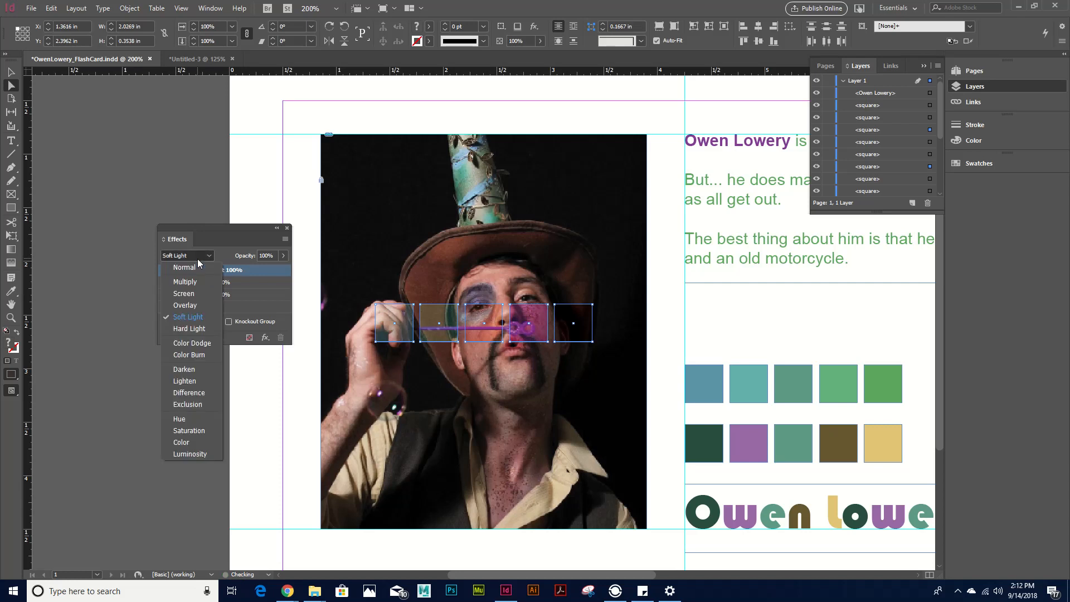
pyautogui.click(191, 328)
# Step: Try the Color Dodge, Color Burn and Darken blending modes on the five selected squares
pyautogui.click(200, 256)
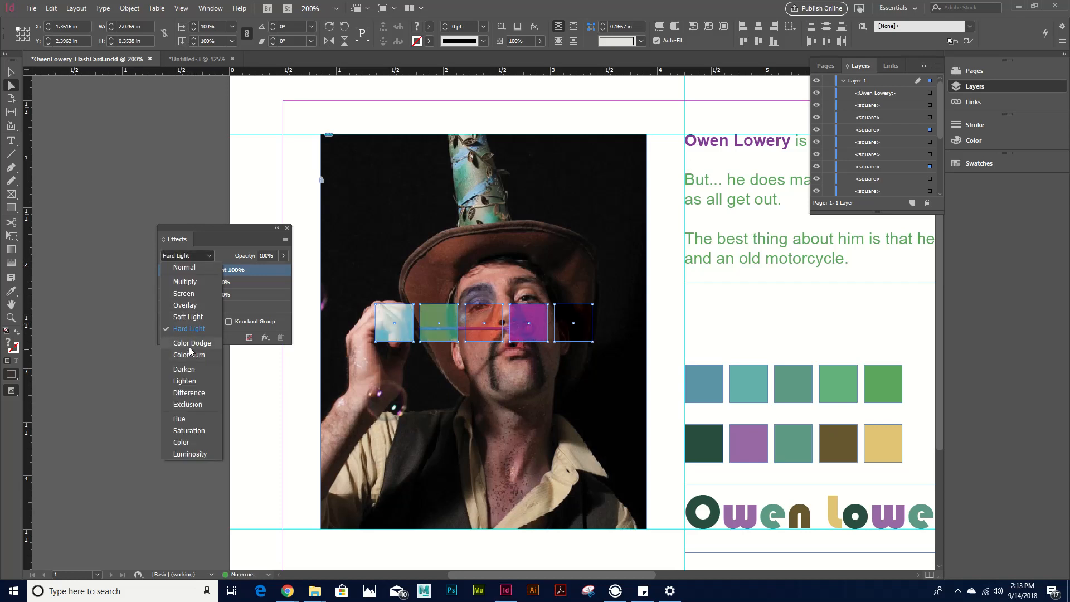
pyautogui.click(192, 343)
pyautogui.click(199, 256)
pyautogui.click(190, 354)
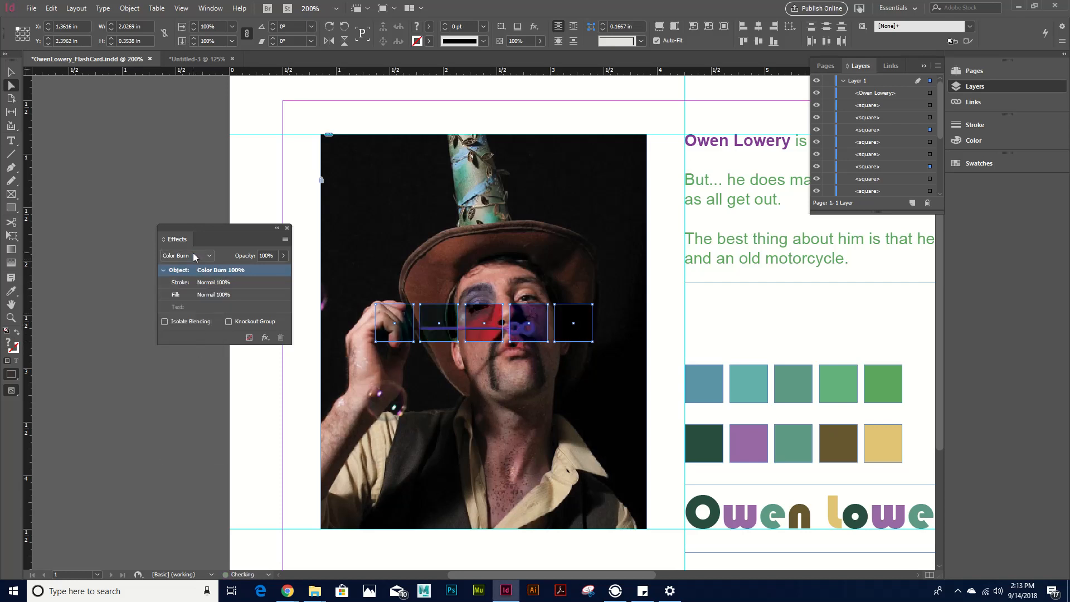
pyautogui.click(195, 256)
pyautogui.click(195, 368)
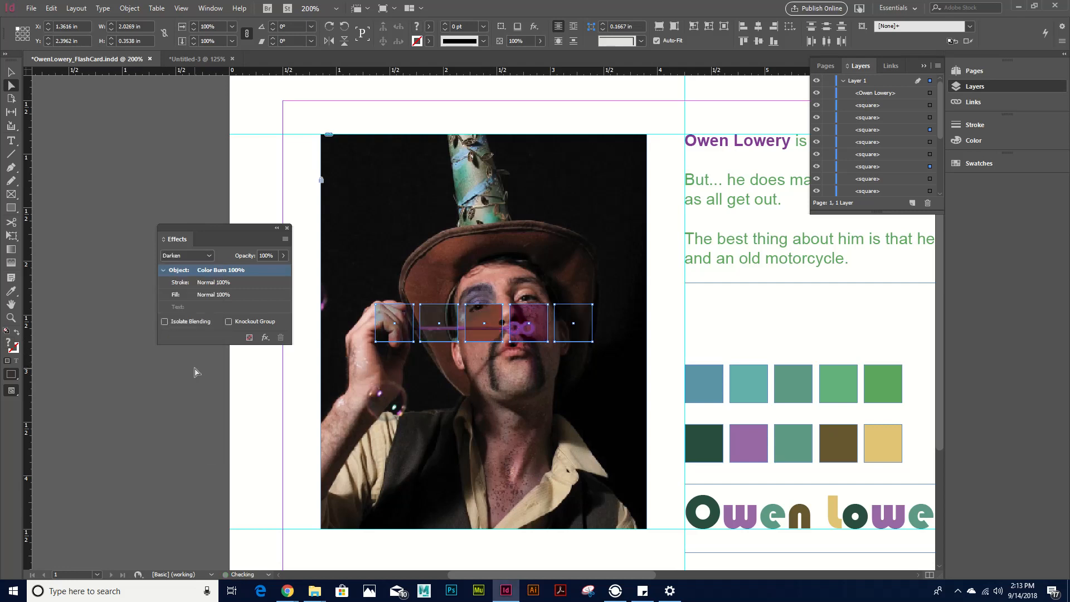
# Step: Try the Lighten, Difference and Exclusion blending modes on the five selected squares
pyautogui.click(209, 255)
pyautogui.click(200, 382)
pyautogui.click(198, 256)
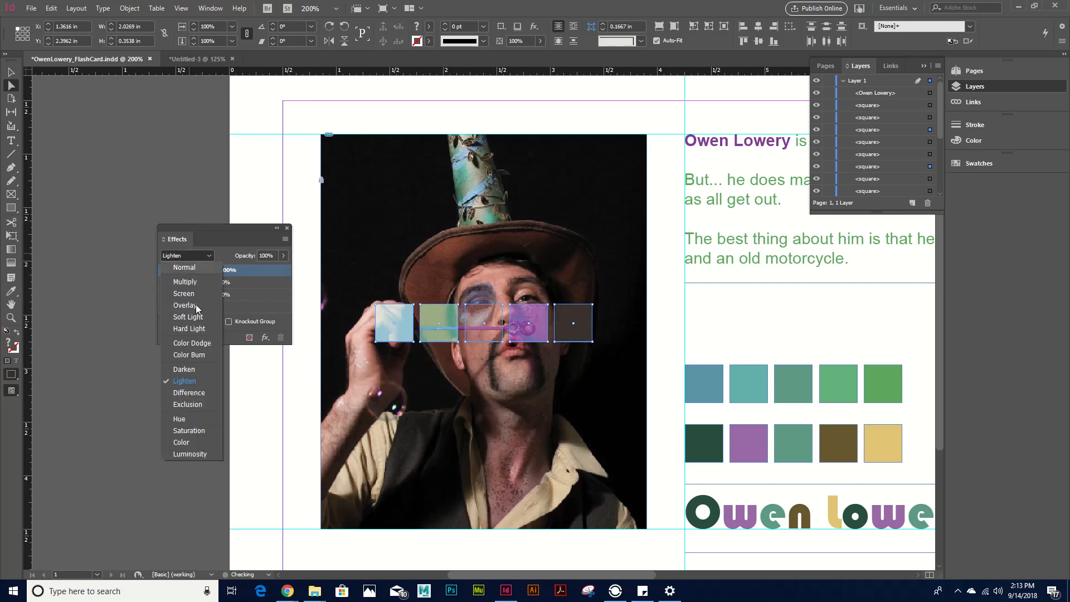
pyautogui.click(189, 392)
pyautogui.click(190, 256)
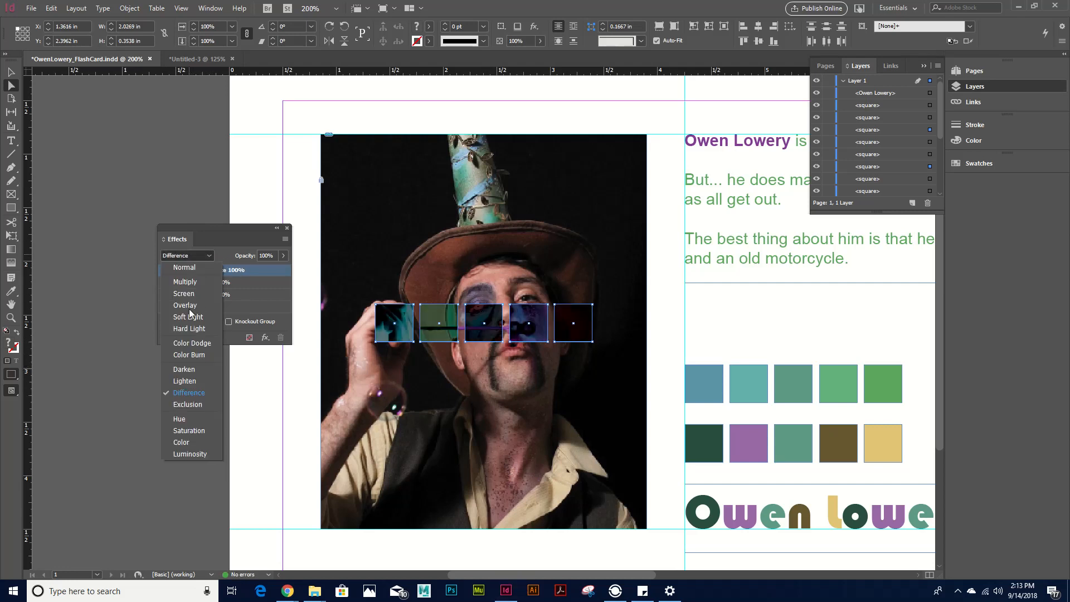
pyautogui.click(192, 404)
# Step: Try the Hue, Saturation, Color and Luminosity blending modes on the five selected squares
pyautogui.click(194, 256)
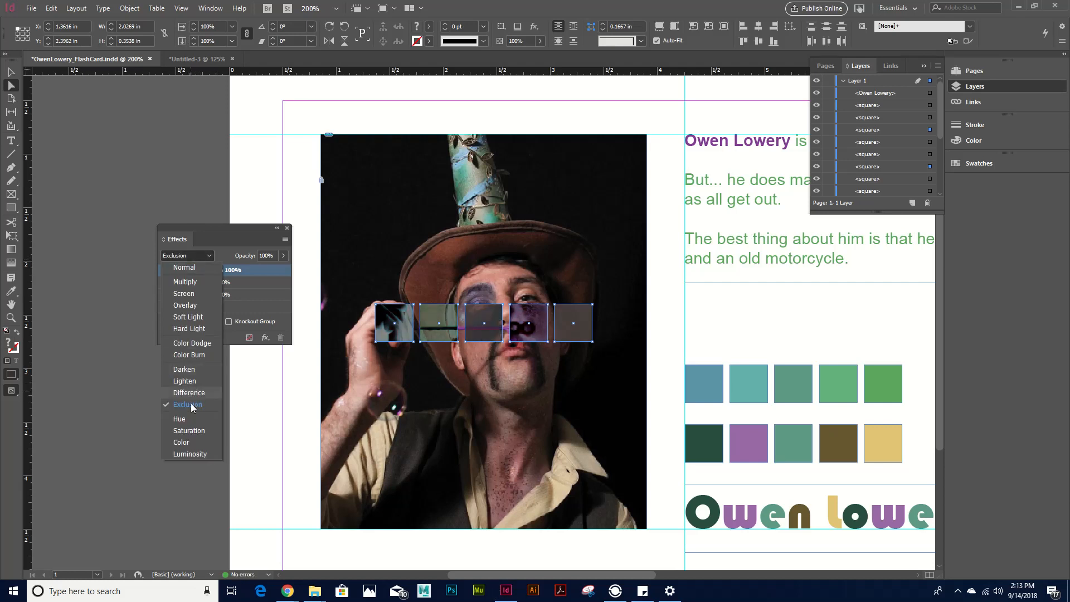
pyautogui.click(183, 418)
pyautogui.click(190, 255)
pyautogui.click(184, 431)
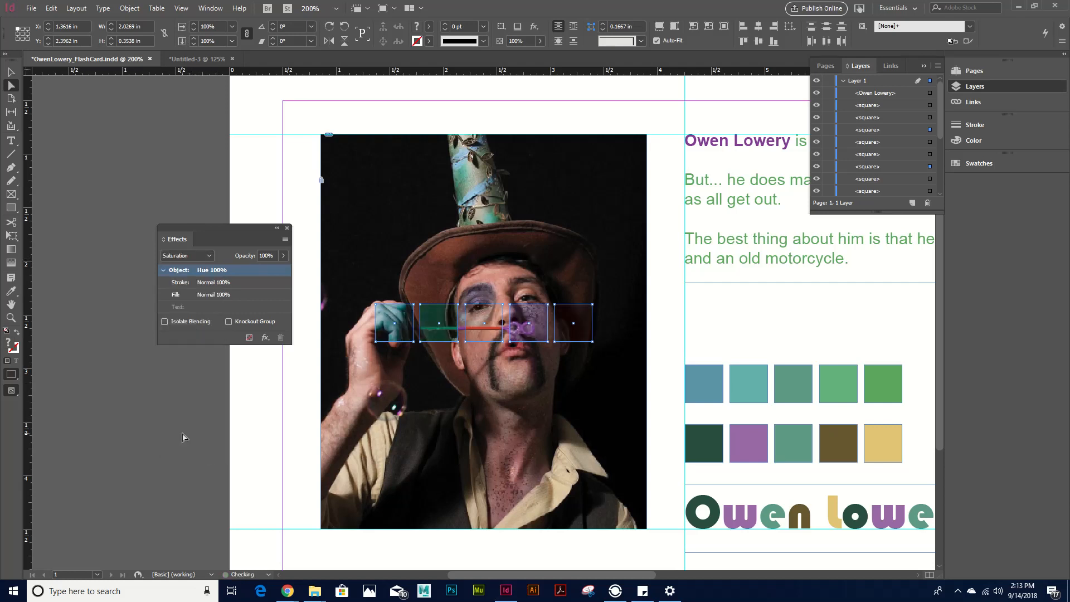
pyautogui.click(211, 257)
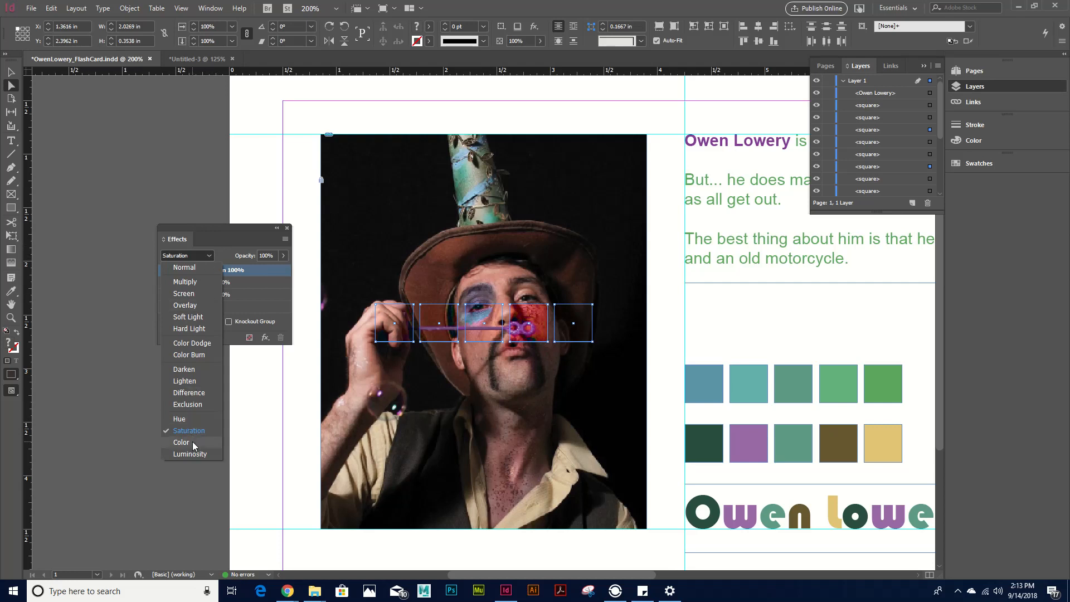
pyautogui.click(192, 441)
pyautogui.click(184, 255)
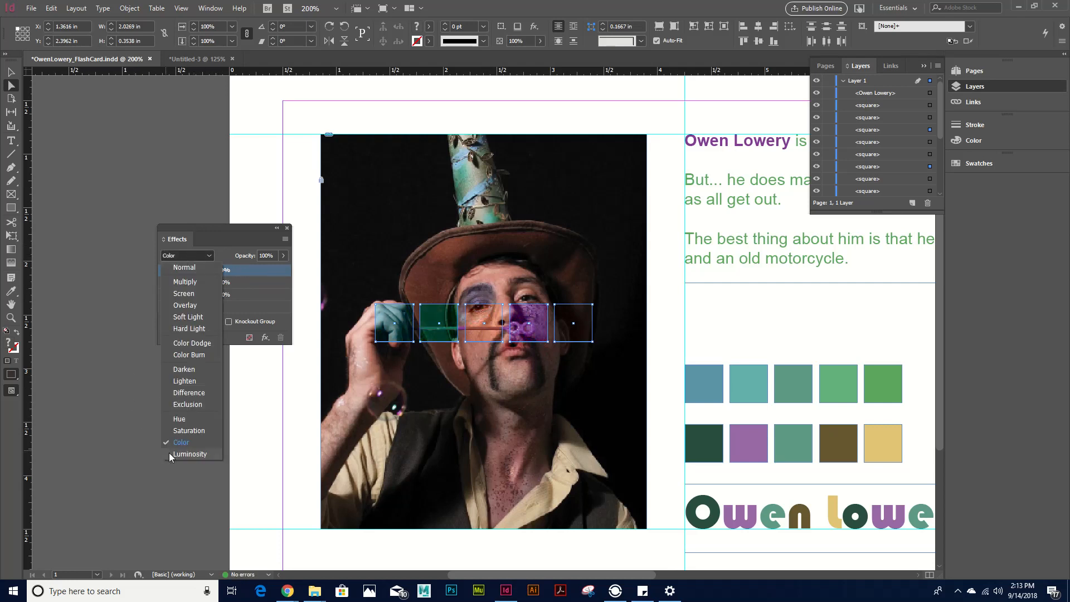
pyautogui.click(187, 454)
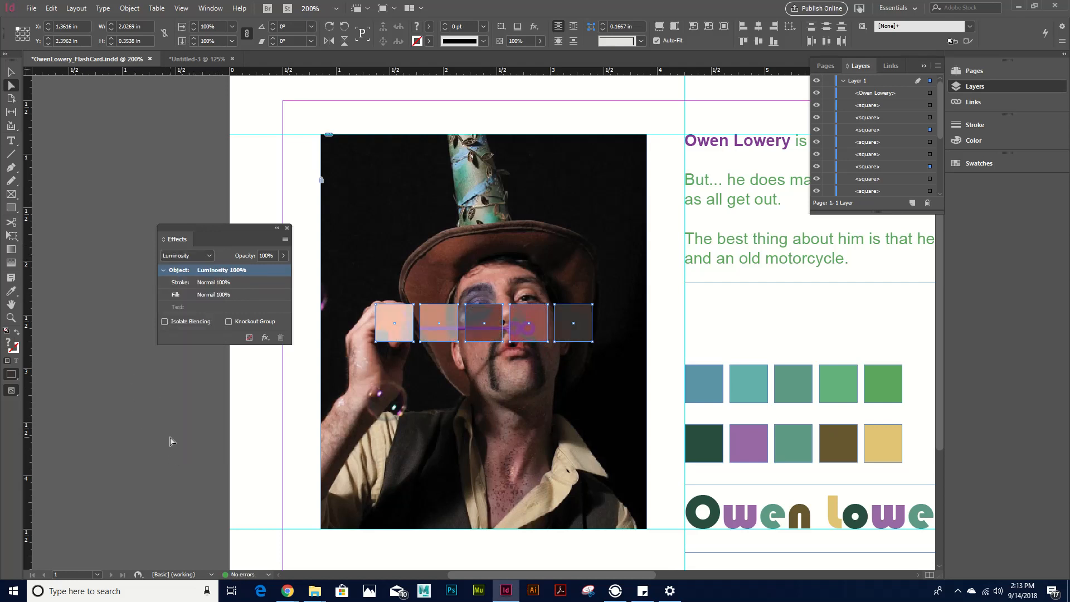
# Step: Set the five squares' blending mode to Normal, move them off the photo to above the other two color rows, and deselect them
pyautogui.click(193, 258)
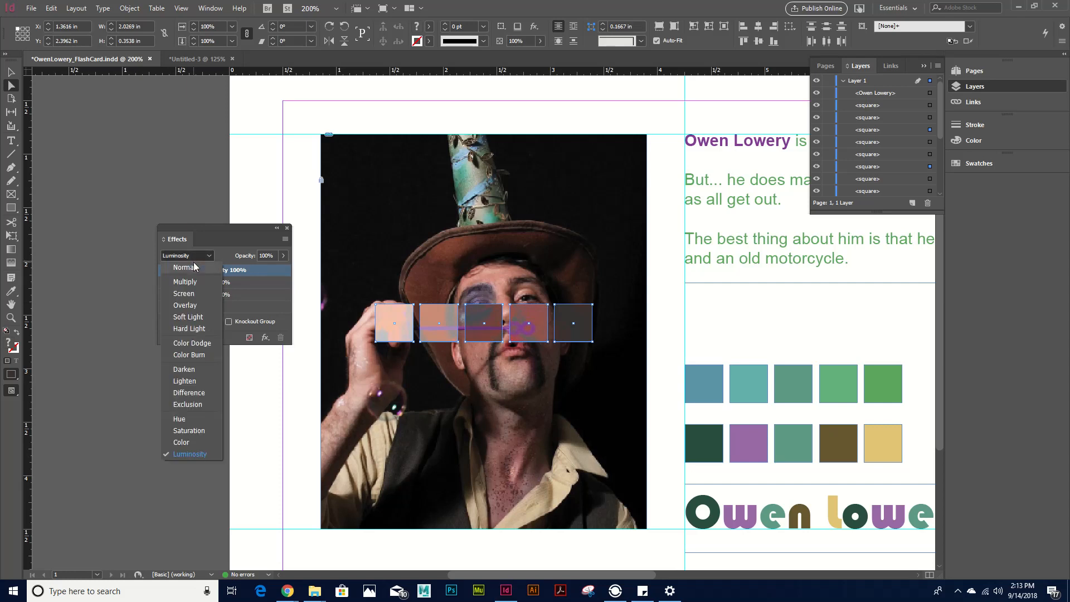
pyautogui.click(192, 267)
pyautogui.moveTo(585, 332); pyautogui.dragTo(888, 342)
pyautogui.hotkey('ctrl', 'shift', 'a')
# Step: Bring the whole flash card into view and move the Effects settings away from the subject's face
pyautogui.hotkey('ctrl', '-')
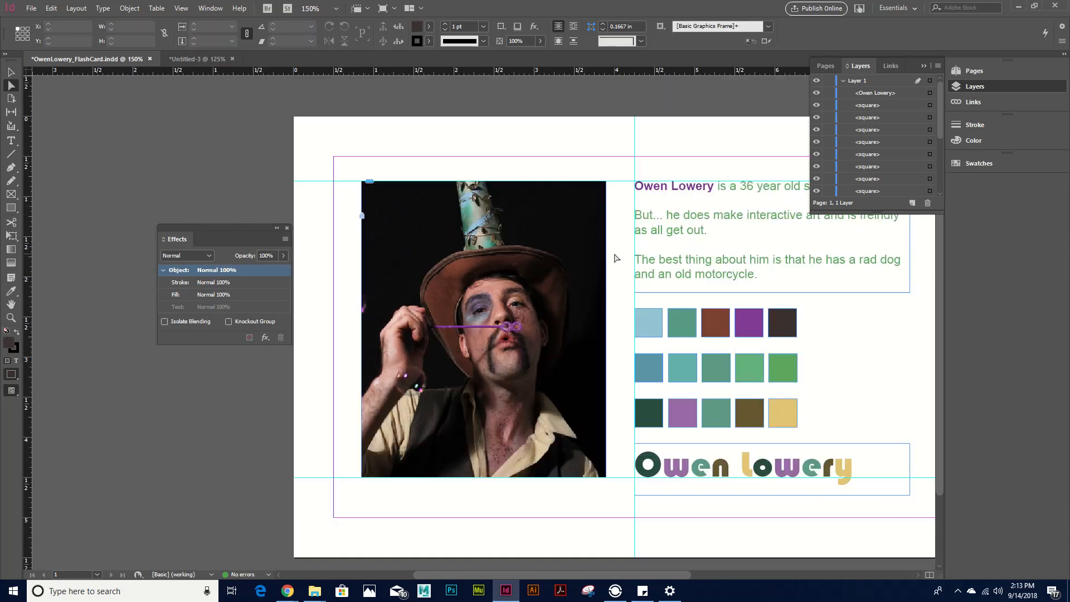
pyautogui.hscroll(3, 356, 261)
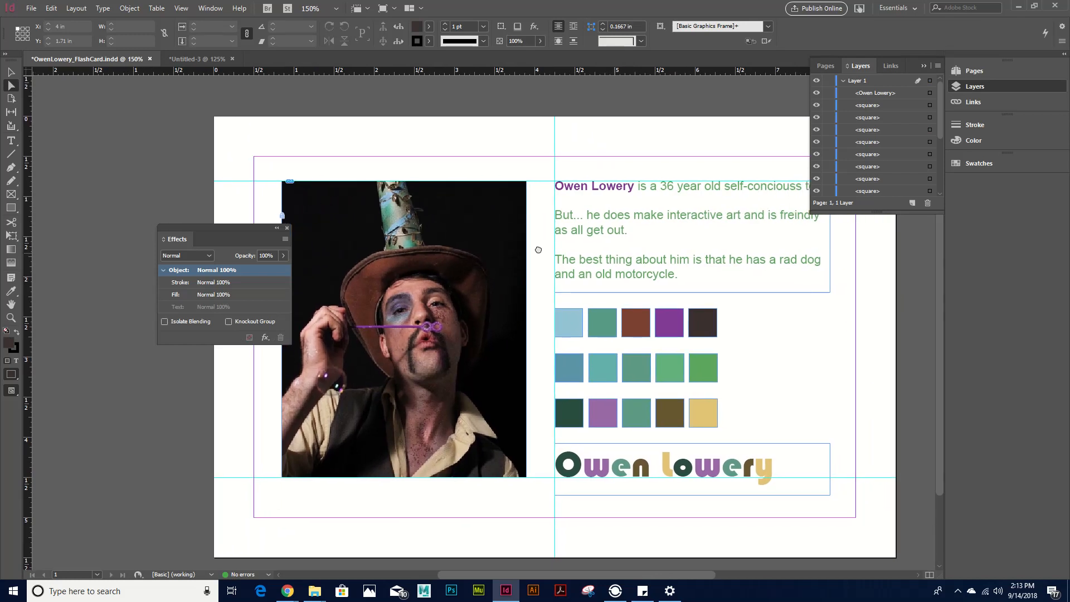
pyautogui.moveTo(210, 227); pyautogui.dragTo(96, 347)
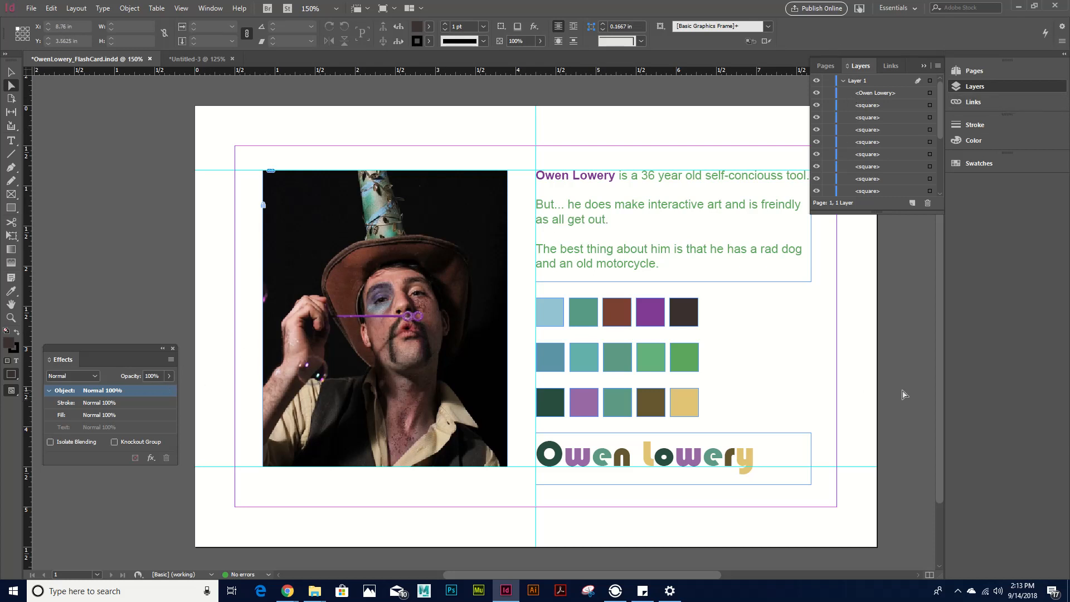
pyautogui.moveTo(898, 382); pyautogui.dragTo(816, 379)
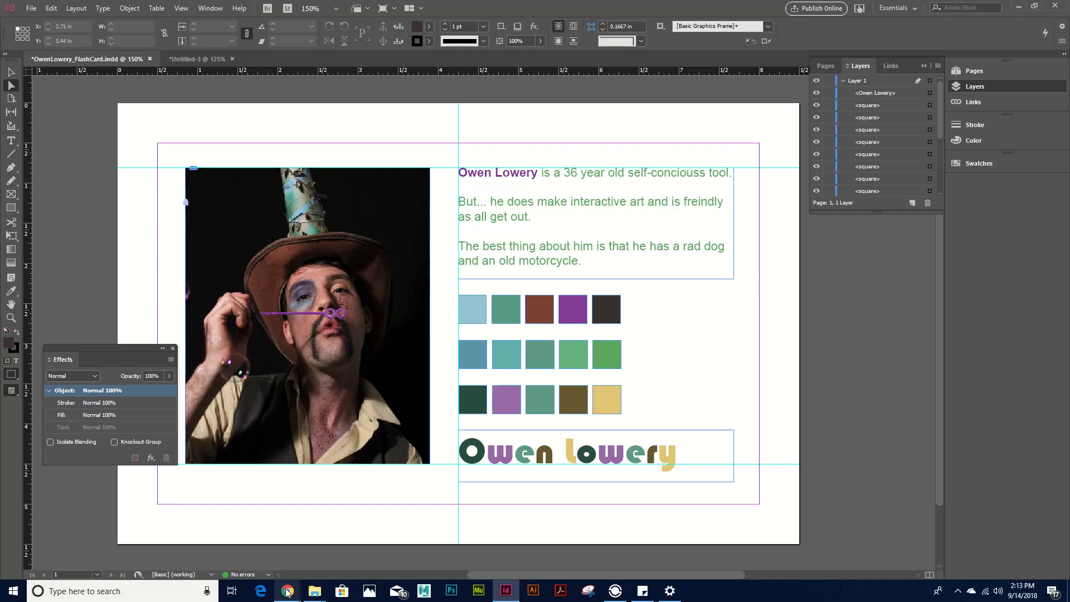
# Step: Switch to Chrome, bring its window fully into view, and close the page with the enlarged crumpled paper texture
pyautogui.moveTo(287, 592)
pyautogui.click(329, 551)
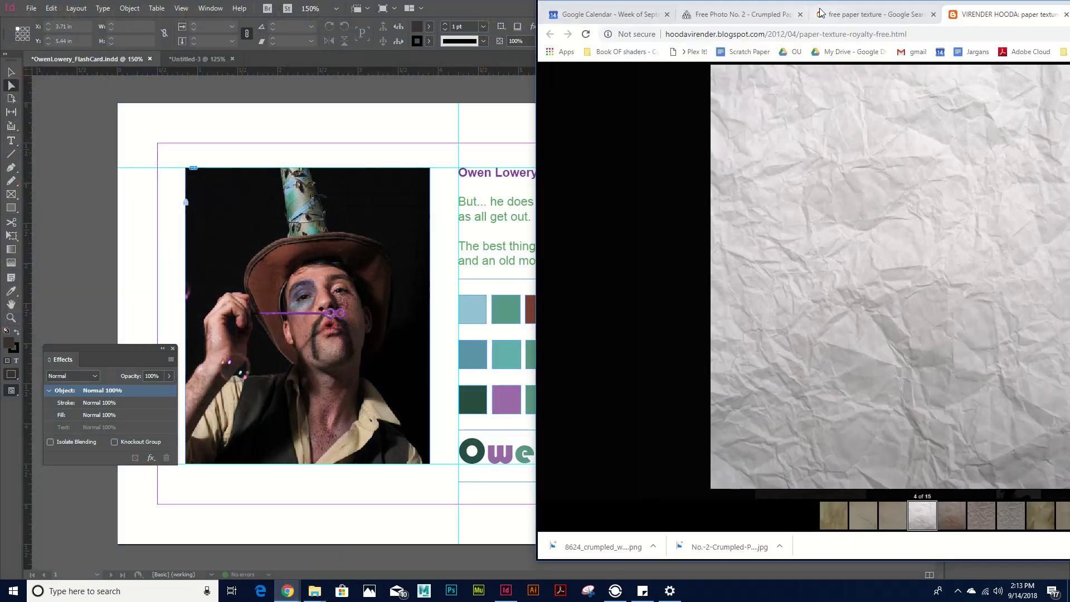
pyautogui.moveTo(820, 11); pyautogui.dragTo(548, 39)
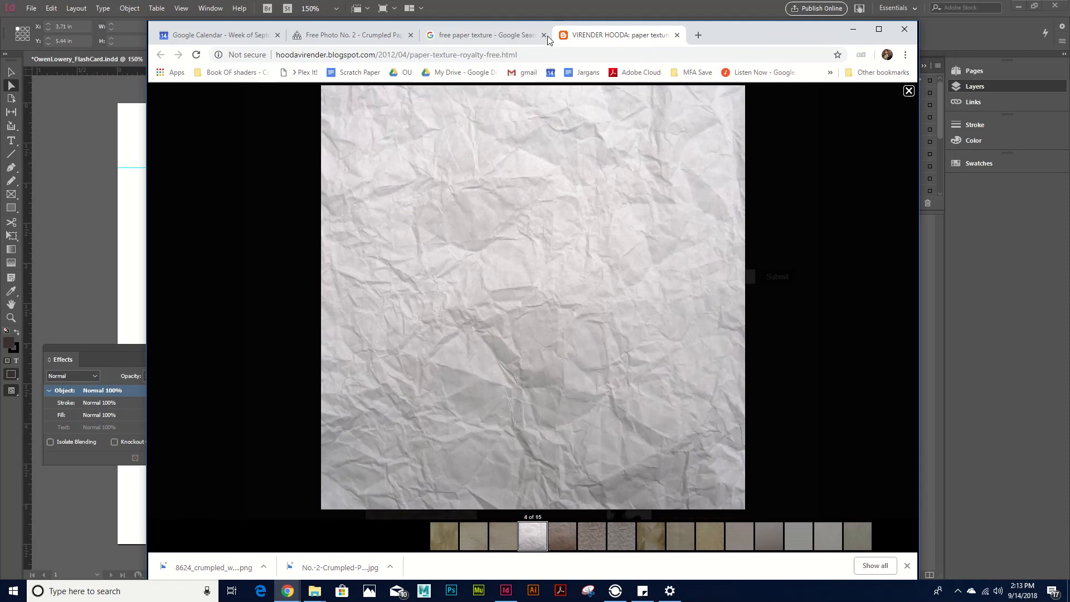
pyautogui.click(676, 35)
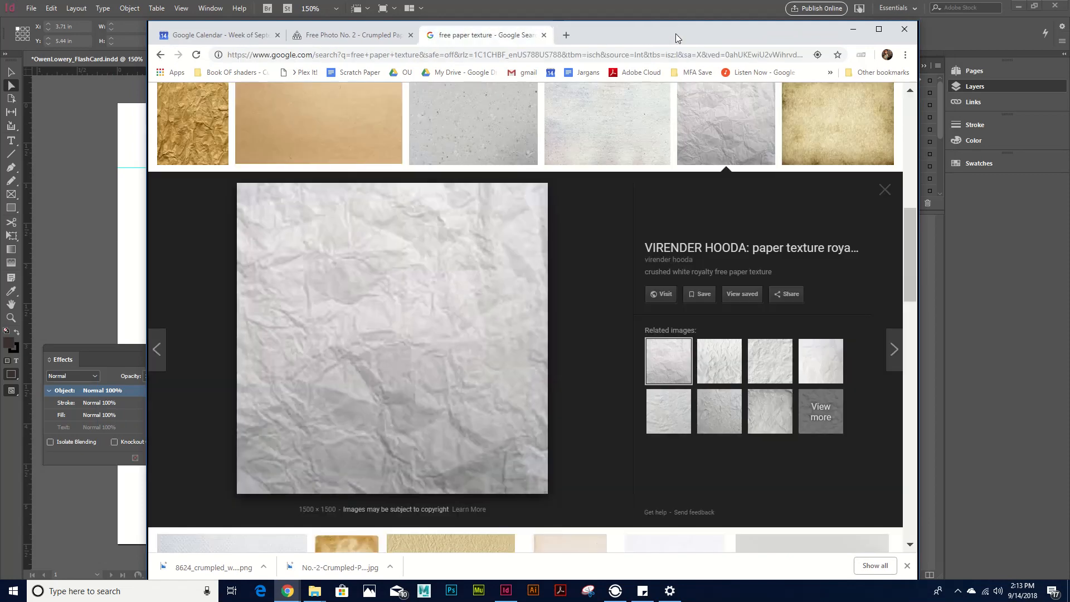
# Step: Go to the google.com home page in the current browser tab
pyautogui.click(517, 54)
pyautogui.write('goo')
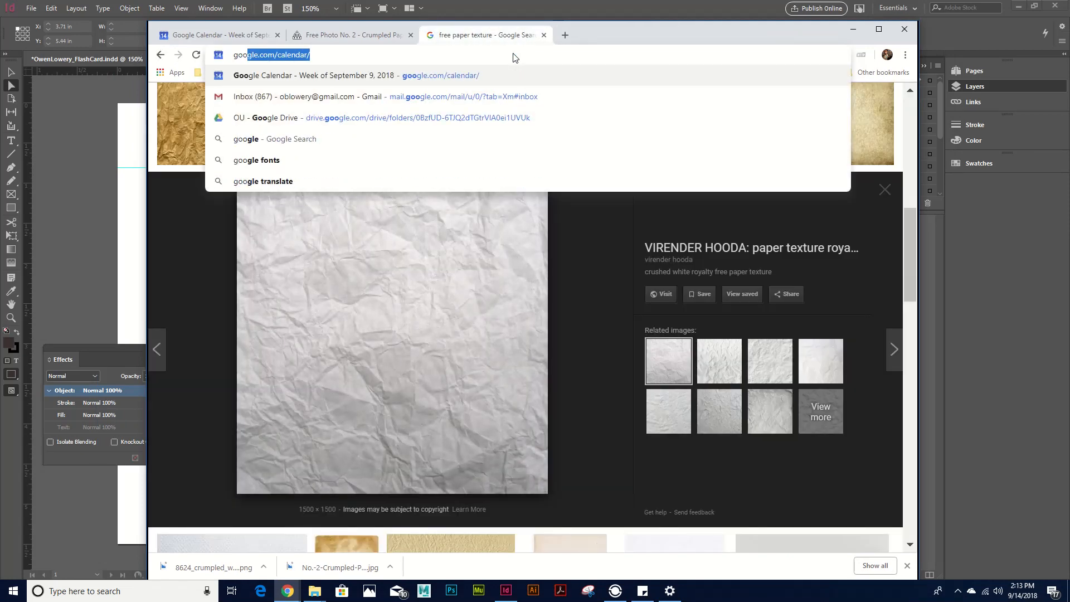
pyautogui.press('Right')
pyautogui.press('BackSpace')
pyautogui.press('BackSpace')
pyautogui.press('BackSpace')
pyautogui.press('BackSpace')
pyautogui.press('BackSpace')
pyautogui.press('BackSpace')
pyautogui.press('BackSpace')
pyautogui.press('BackSpace')
pyautogui.press('BackSpace')
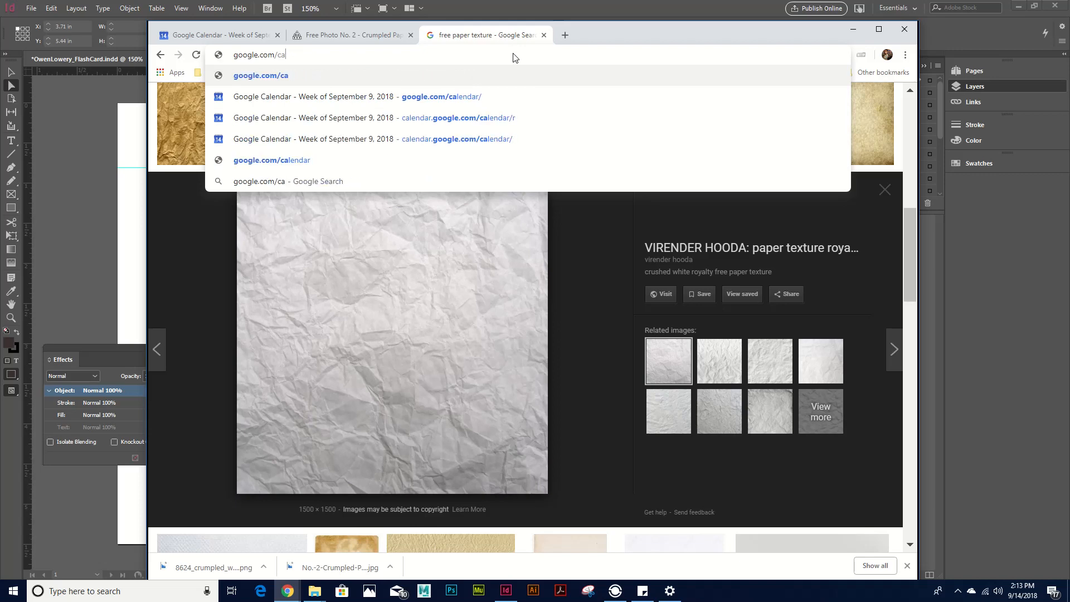
pyautogui.press('Return')
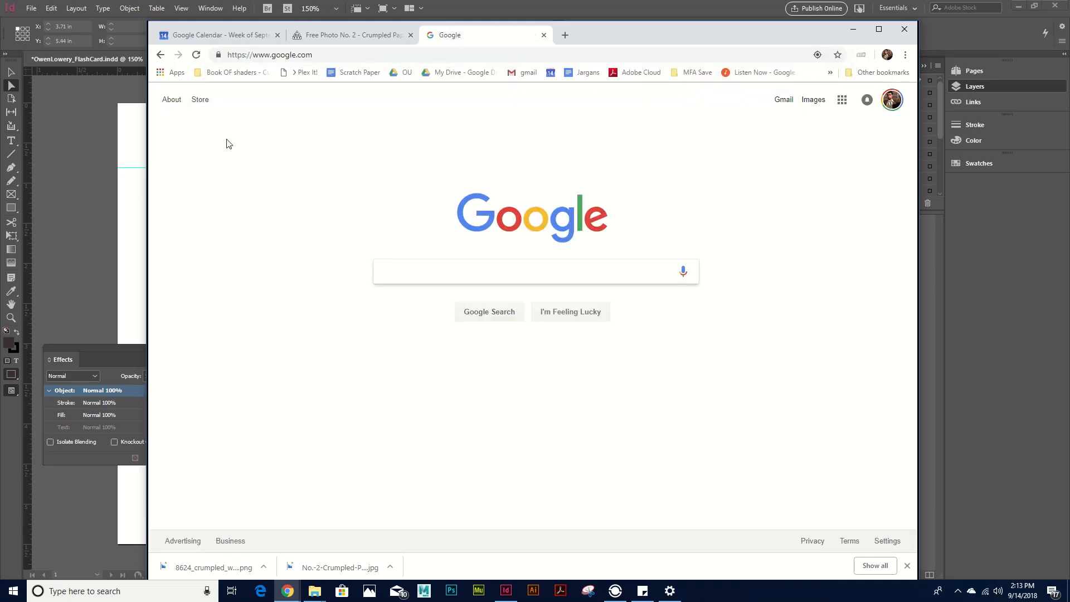
# Step: Search Google for "free paper texture"
pyautogui.click(260, 54)
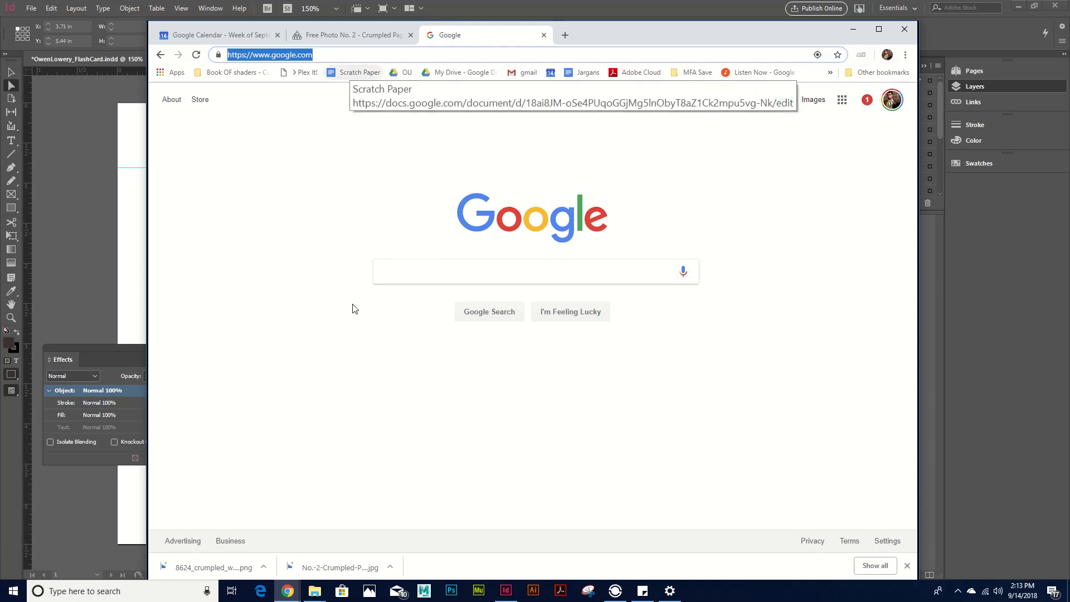
pyautogui.click(432, 273)
pyautogui.write('free')
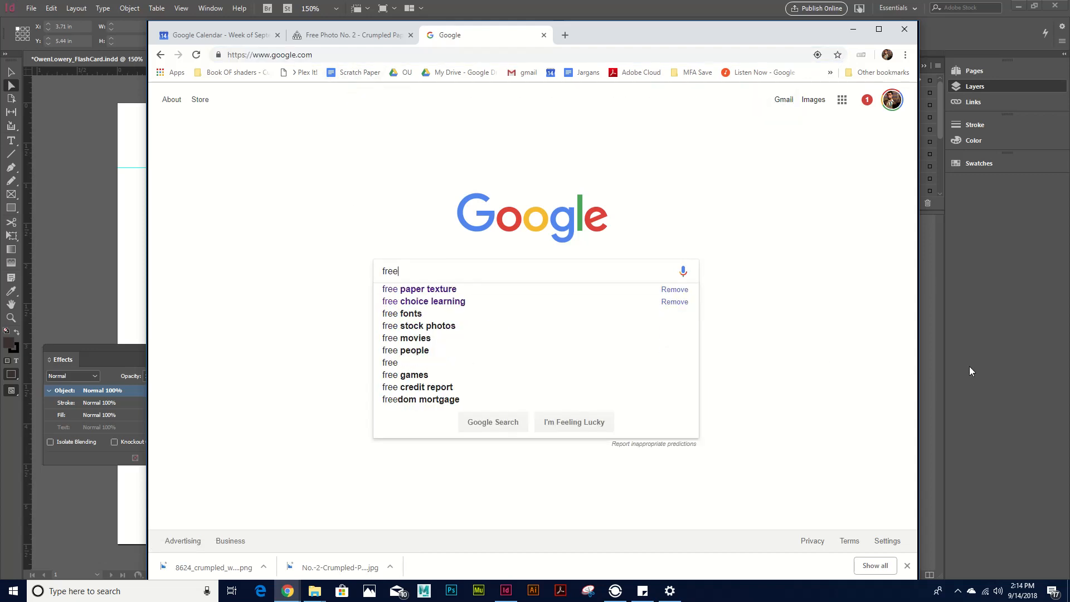
pyautogui.write(' paper texture')
pyautogui.press('Return')
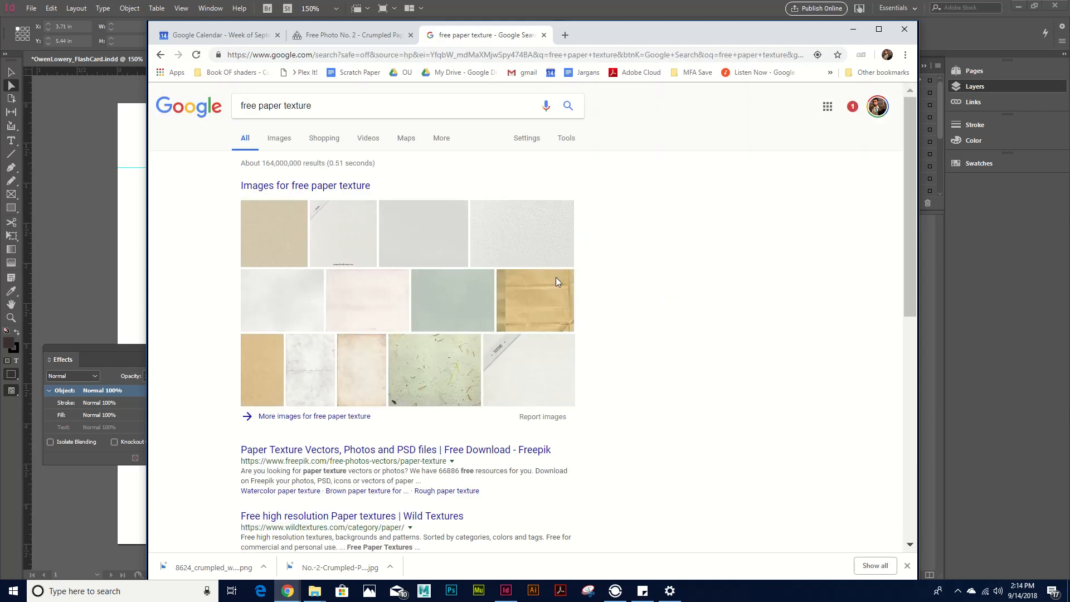
# Step: Show the image results for the paper texture search and limit them to Large size
pyautogui.click(280, 141)
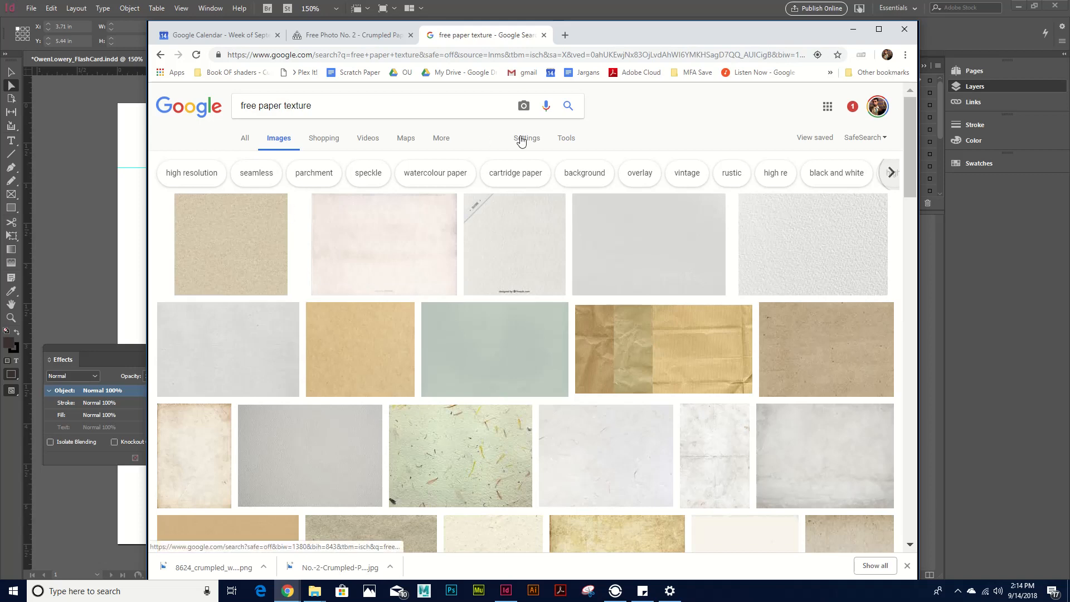
pyautogui.click(564, 140)
pyautogui.click(250, 159)
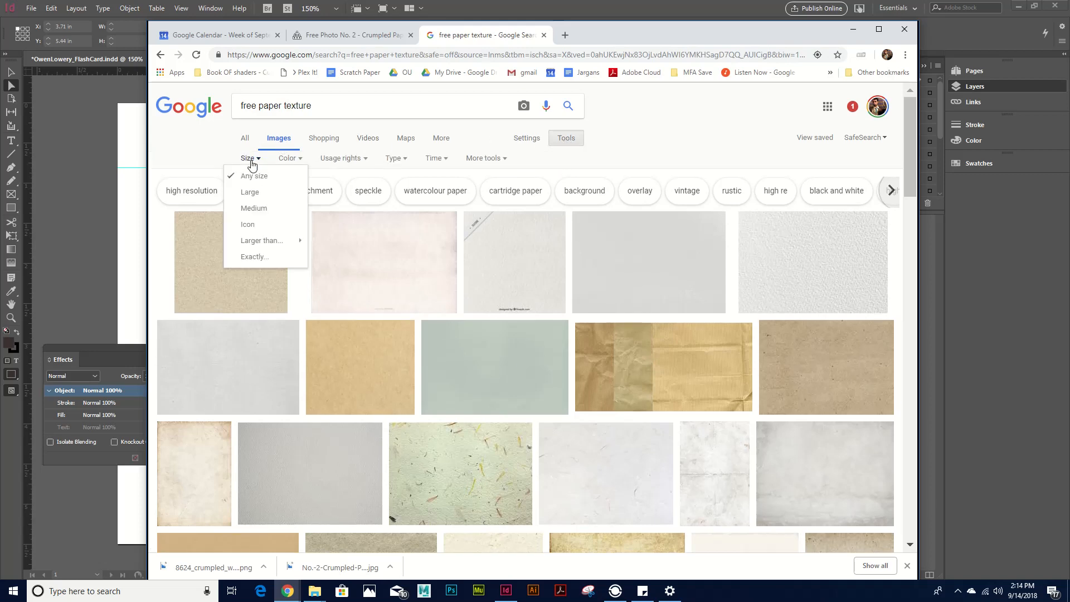
pyautogui.click(256, 193)
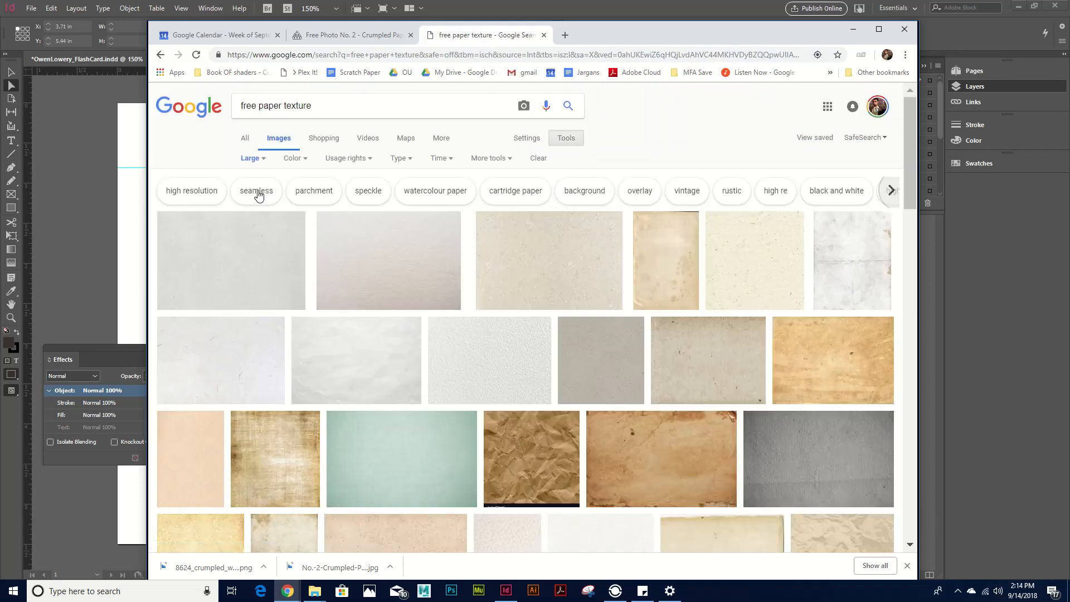
# Step: Browse the large paper texture image results for a suitable crumpled paper texture
pyautogui.scroll(-5, 580, 435)
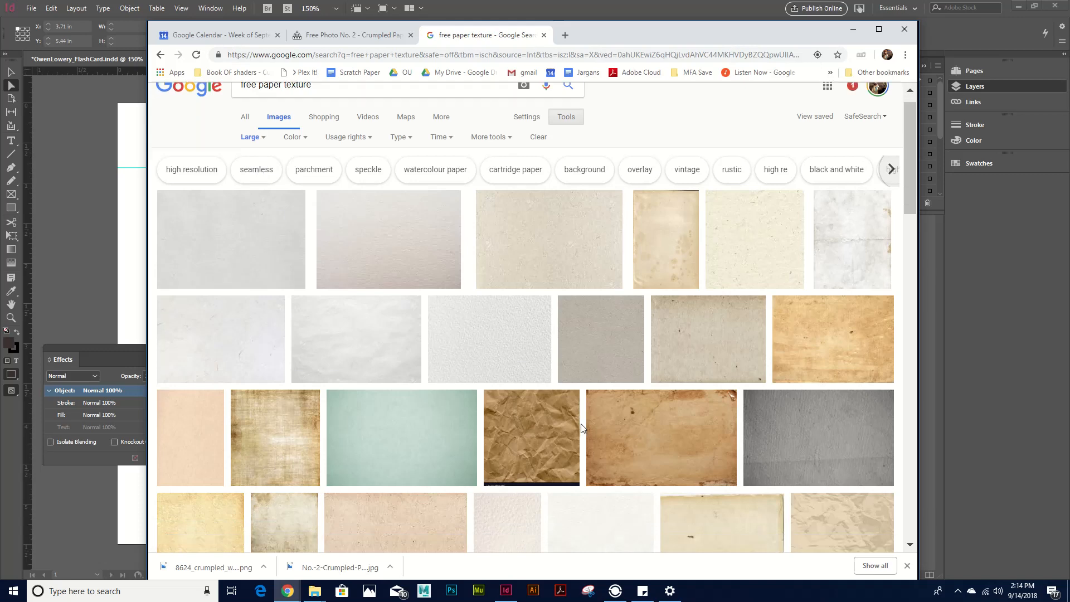
pyautogui.scroll(-6, 579, 434)
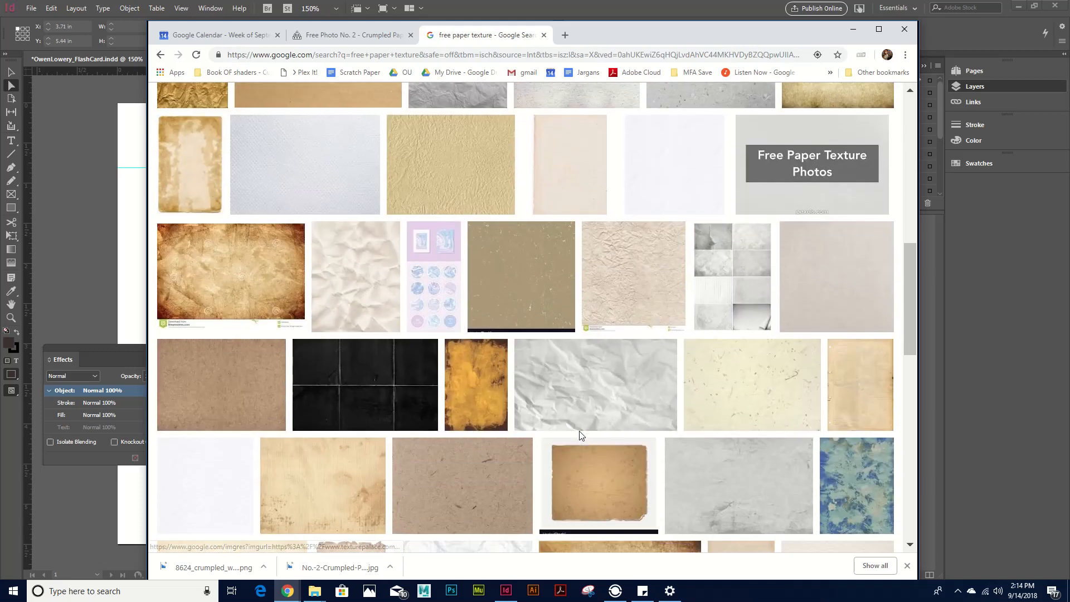
pyautogui.scroll(5, 575, 436)
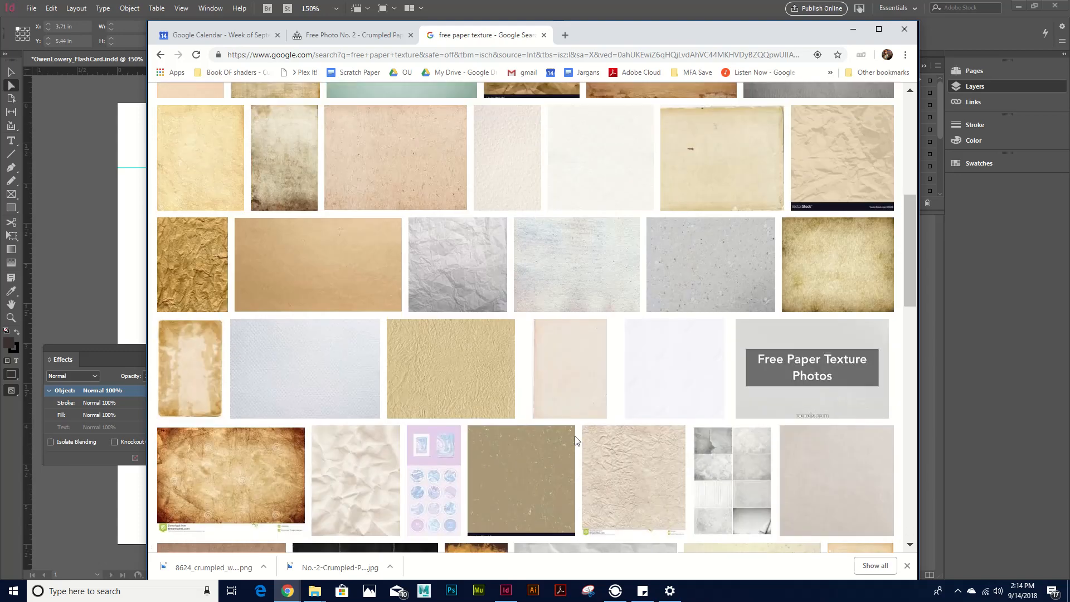
pyautogui.scroll(-3, 575, 438)
pyautogui.scroll(-1, 576, 442)
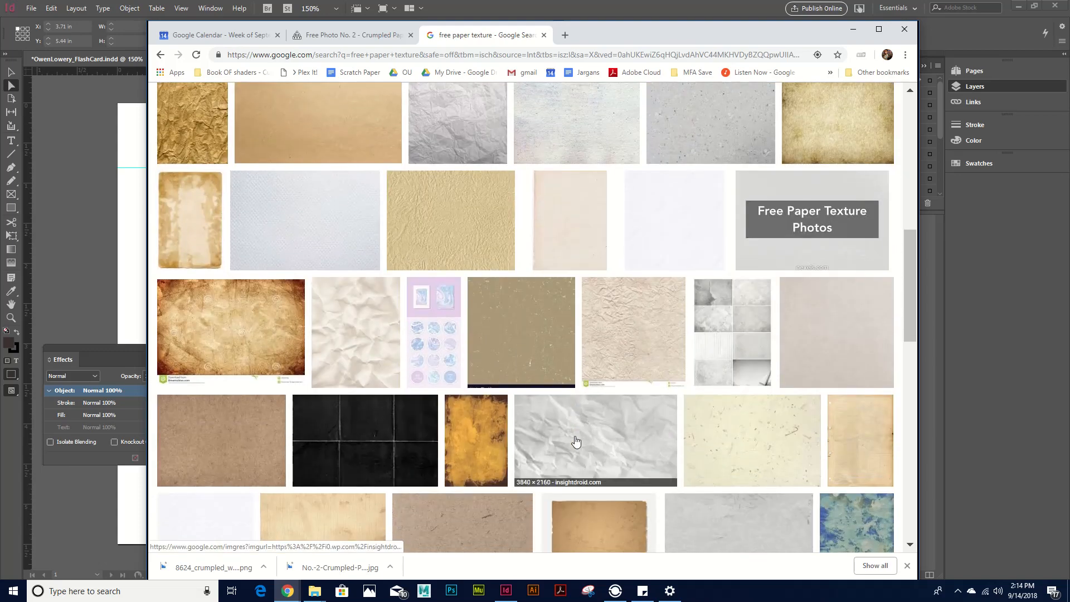
pyautogui.scroll(3, 574, 443)
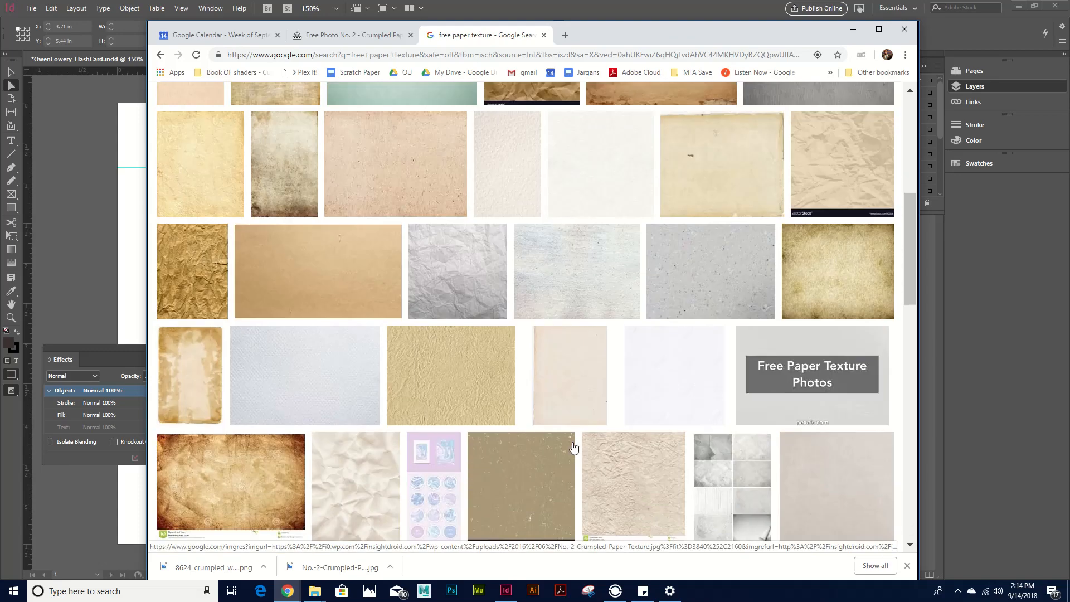
pyautogui.scroll(3, 574, 446)
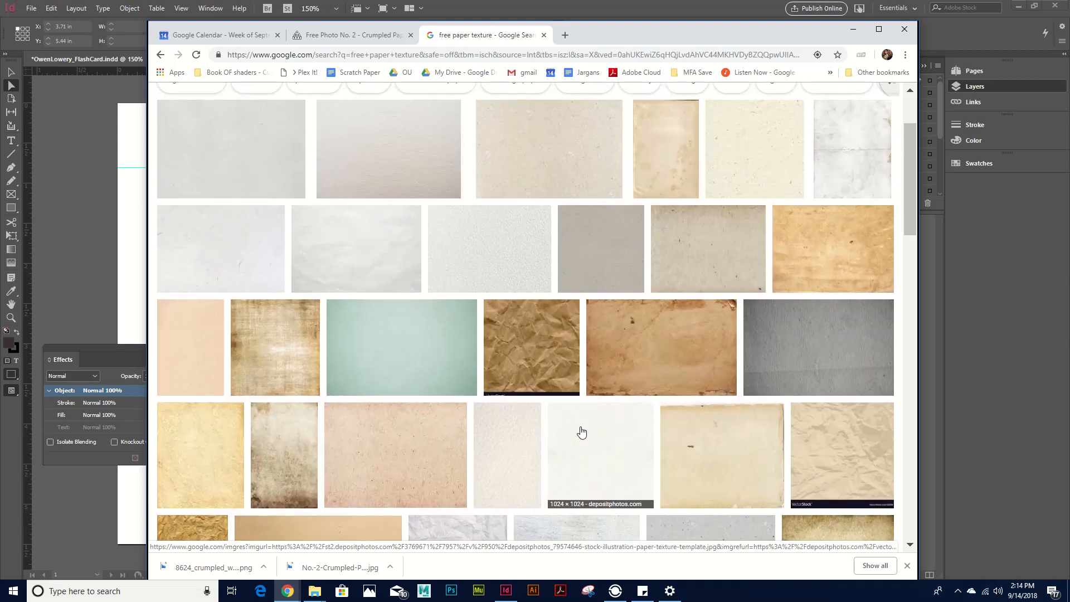
pyautogui.scroll(-8, 580, 430)
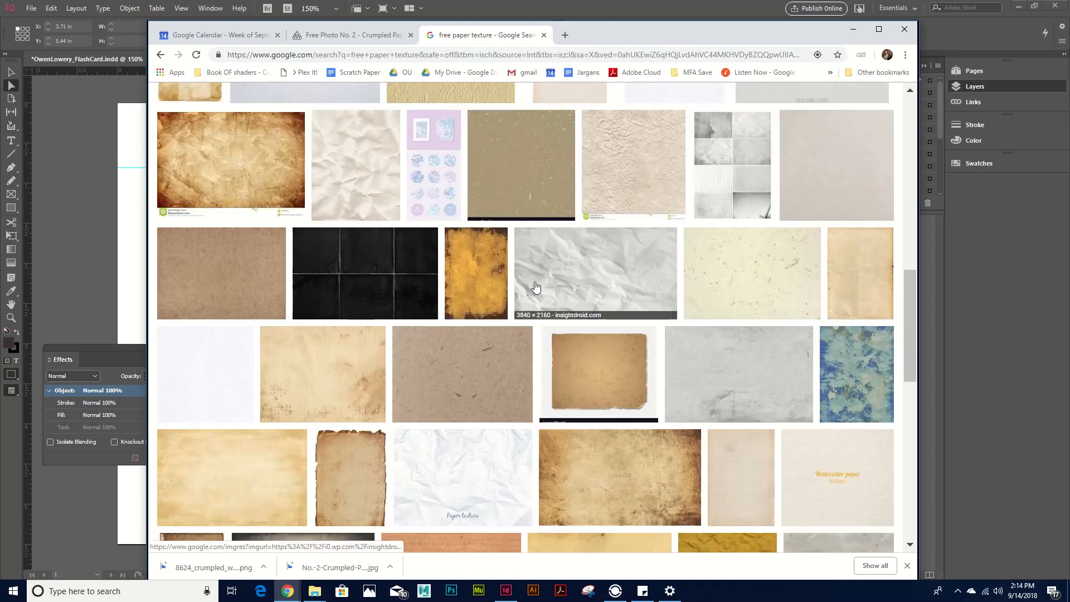
pyautogui.scroll(15, 537, 290)
pyautogui.scroll(-3, 543, 272)
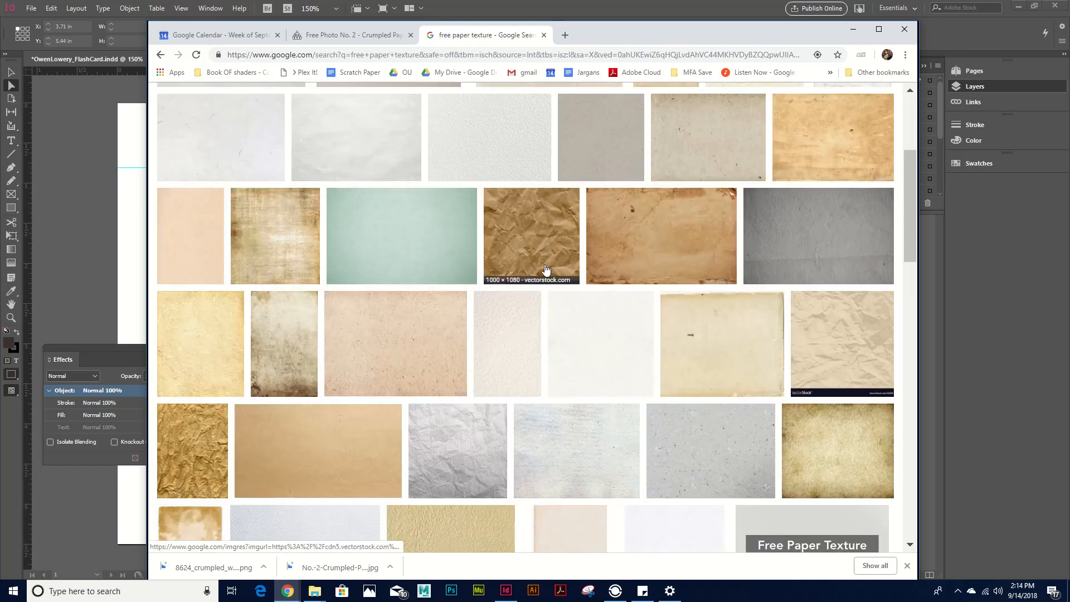
# Step: Preview the brown crumpled craft paper result, visit its VectorStock page, and close that page again
pyautogui.click(501, 234)
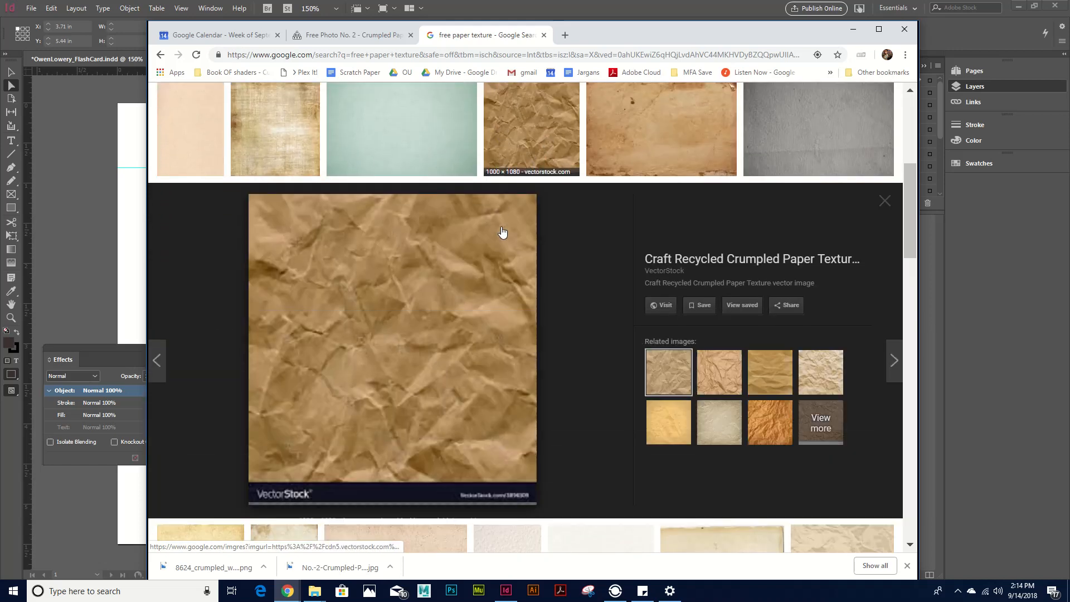
pyautogui.click(662, 294)
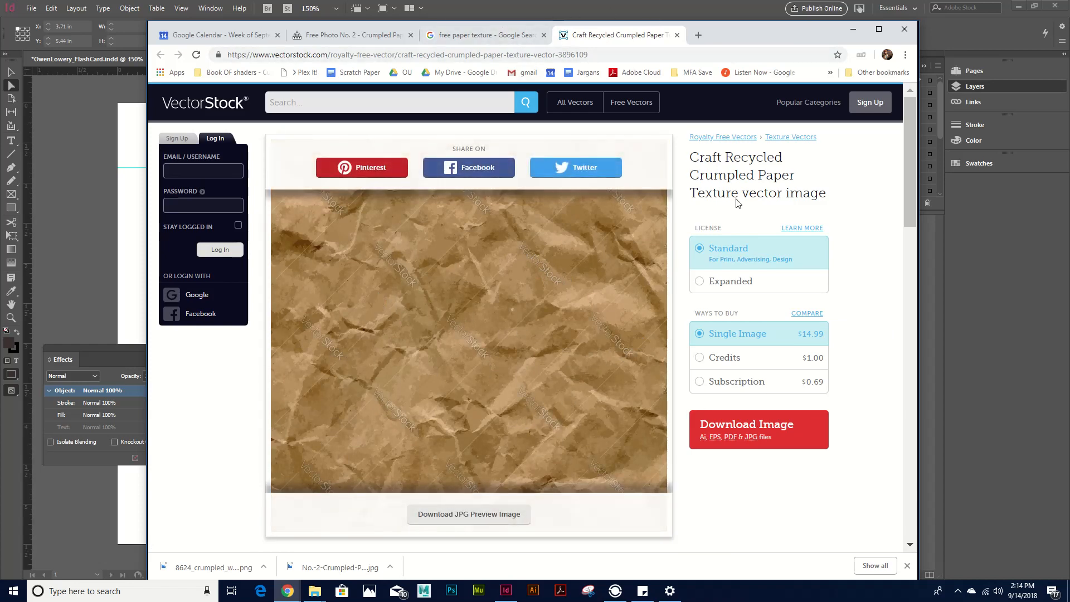
pyautogui.click(676, 34)
pyautogui.scroll(3, 574, 334)
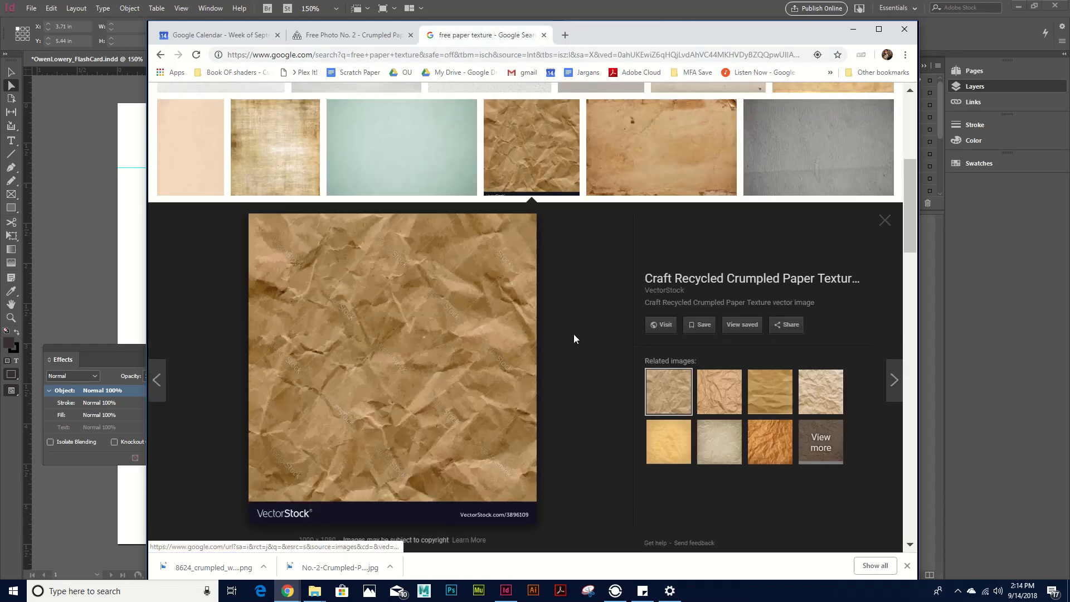
# Step: Find the white 3840 × 2160 crumpled paper result from Insight Droid and open its source page
pyautogui.scroll(-10, 574, 329)
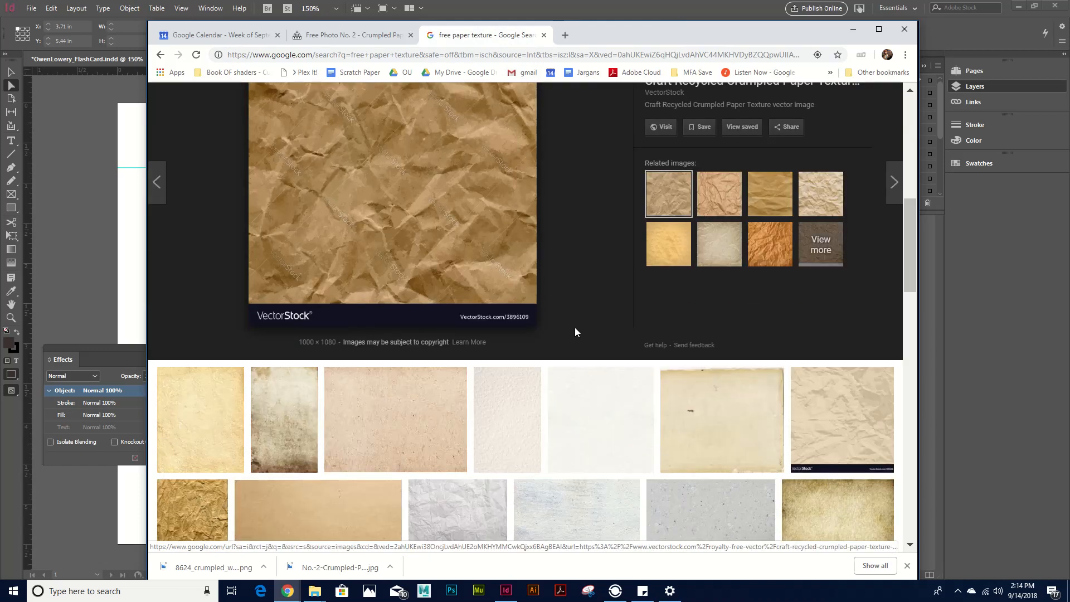
pyautogui.scroll(-4, 577, 330)
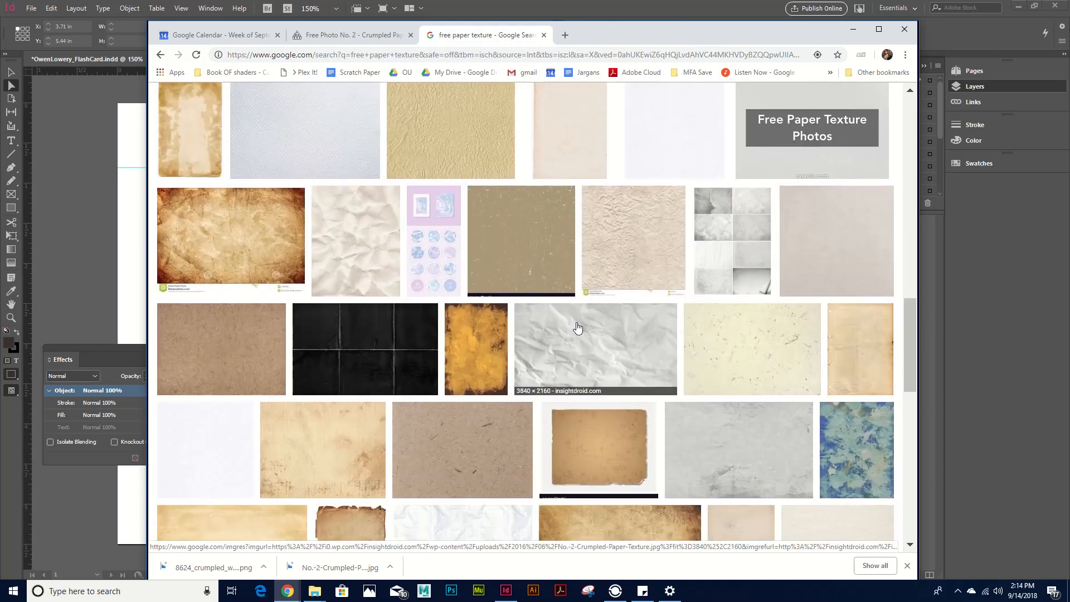
pyautogui.click(624, 342)
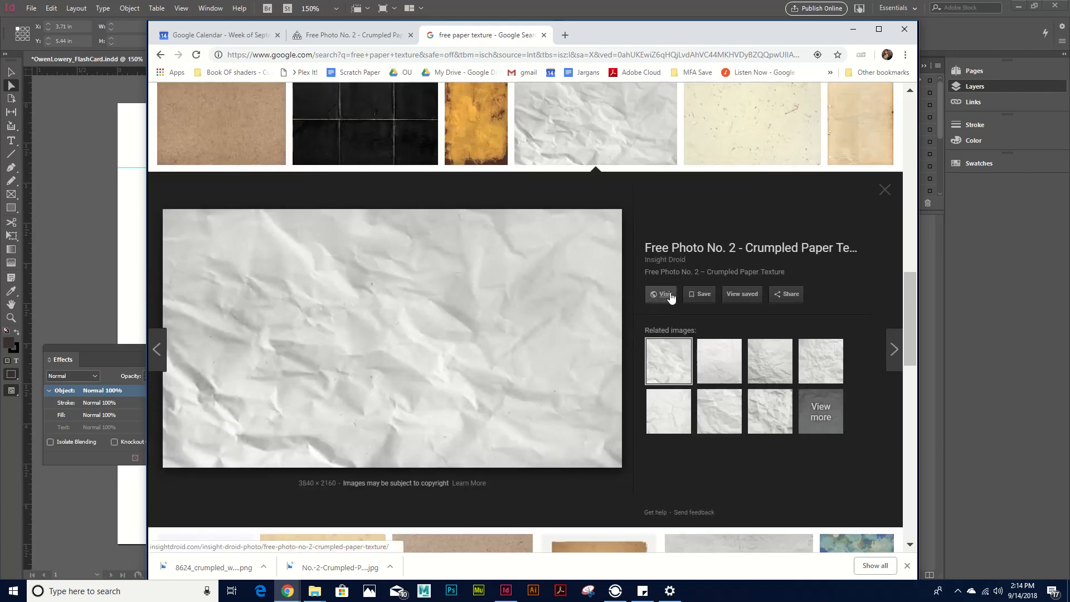
pyautogui.click(663, 294)
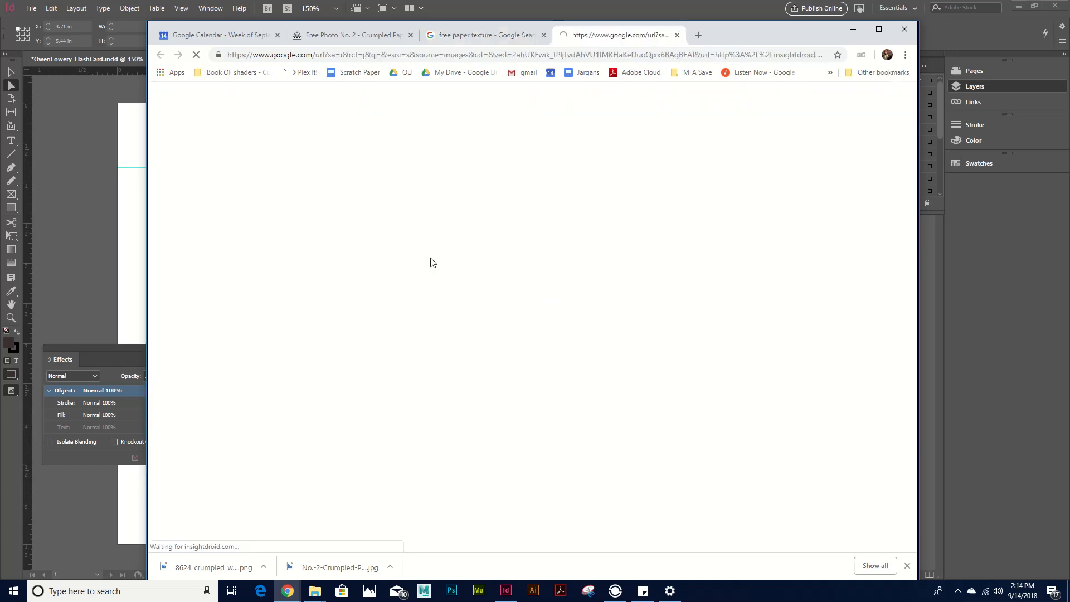
pyautogui.scroll(-1, 530, 320)
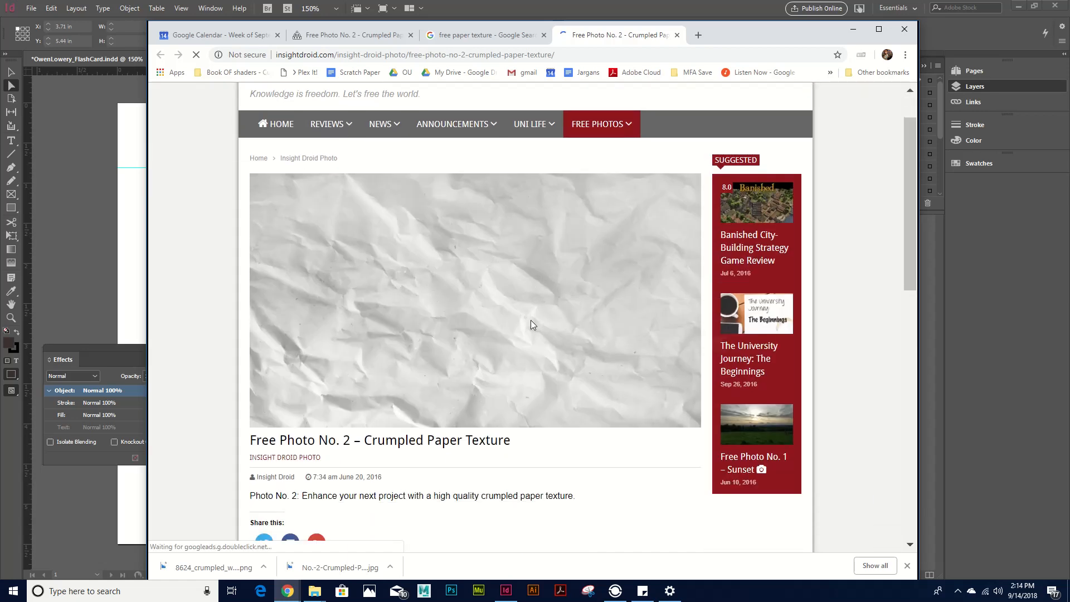
# Step: Save the crumpled paper photo to the Desktop as the JPEG file No.-2-Crumpled-Paper-Texture (1).jpg
pyautogui.moveTo(483, 273); pyautogui.dragTo(497, 366)
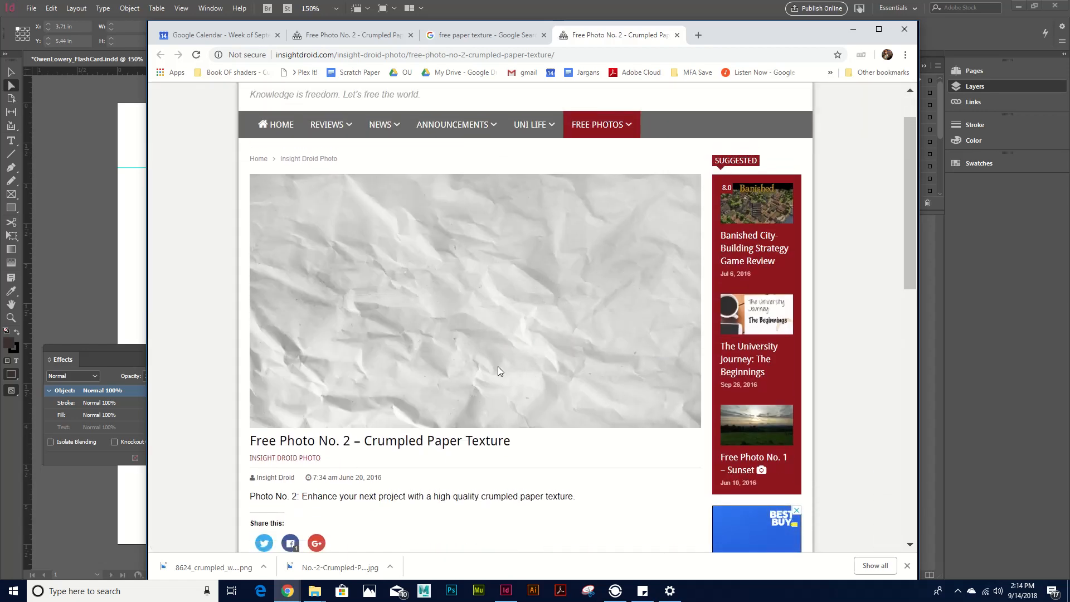
pyautogui.rightClick(511, 277)
pyautogui.click(534, 296)
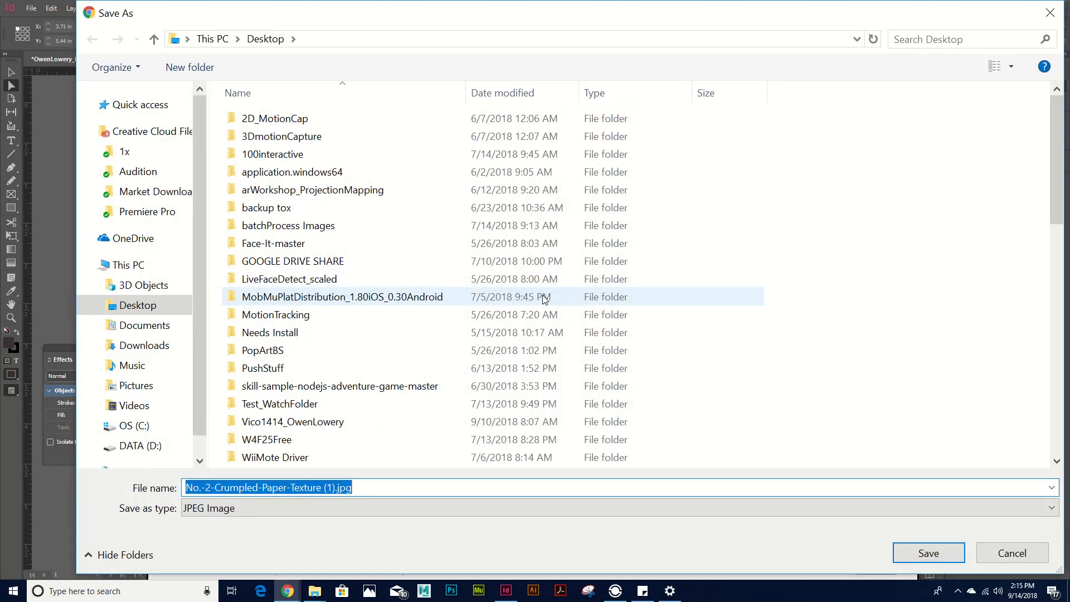
pyautogui.click(935, 553)
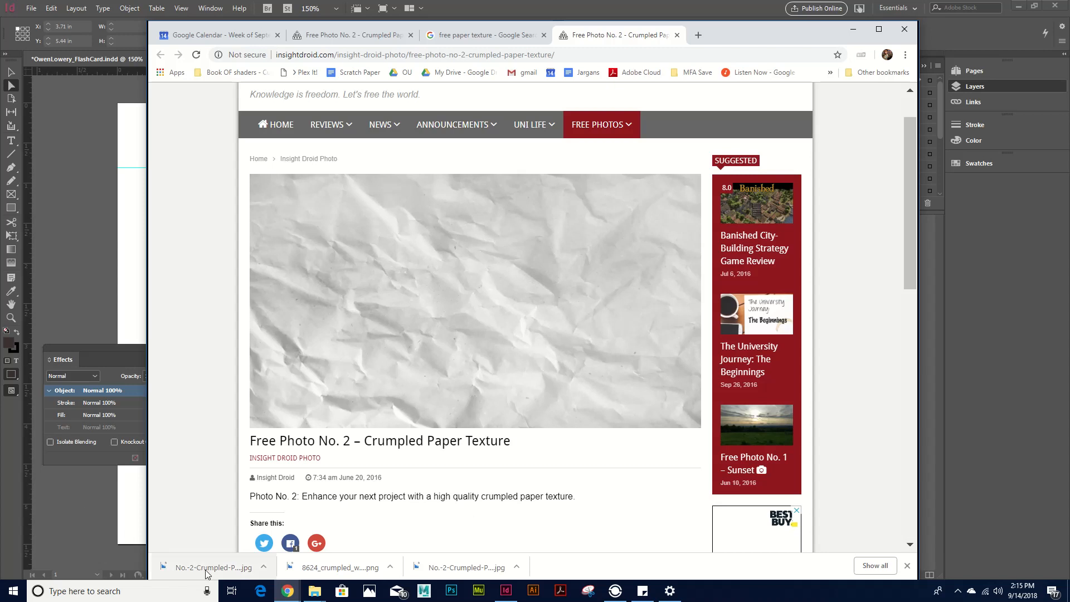
# Step: Place the downloaded crumpled paper texture over the flash card page in InDesign and shift the image within its frame
pyautogui.moveTo(207, 568); pyautogui.dragTo(110, 105)
pyautogui.moveTo(249, 222); pyautogui.dragTo(879, 548)
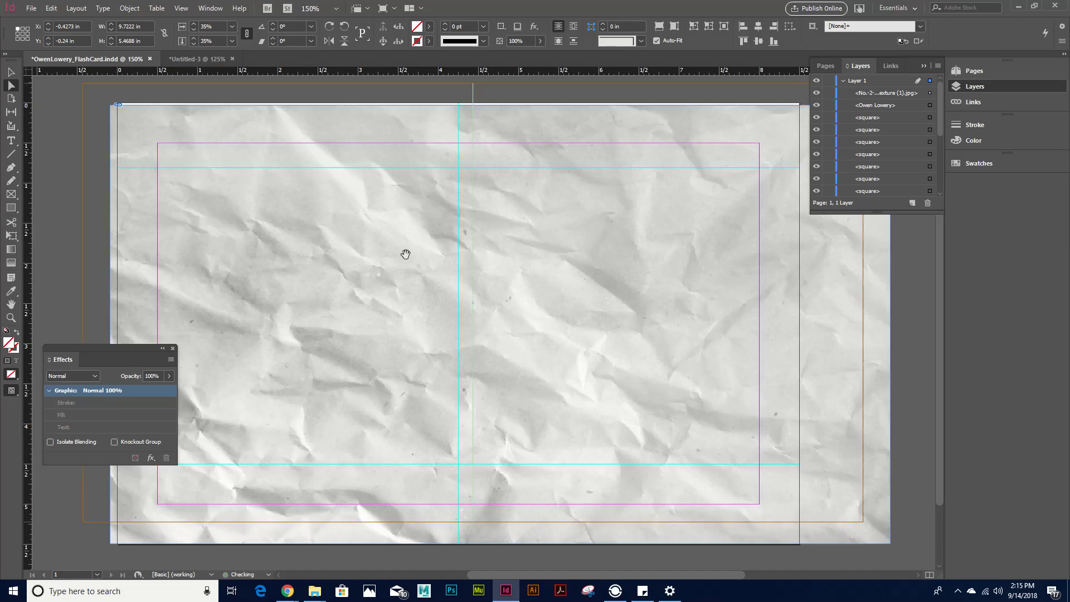
pyautogui.moveTo(406, 253); pyautogui.dragTo(378, 231)
pyautogui.moveTo(282, 174); pyautogui.dragTo(306, 198)
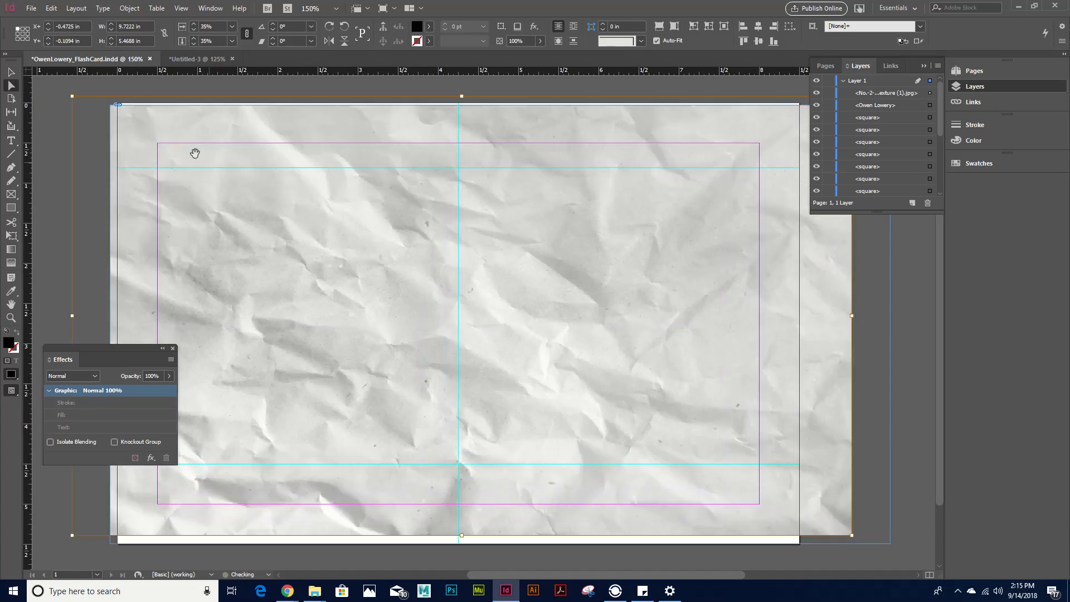
# Step: Enlarge the texture's frame from its upper-left and lower-right corners to about 10.52 × 6.9 in, extending beyond the page
pyautogui.press('v')
pyautogui.click(92, 114)
pyautogui.click(134, 142)
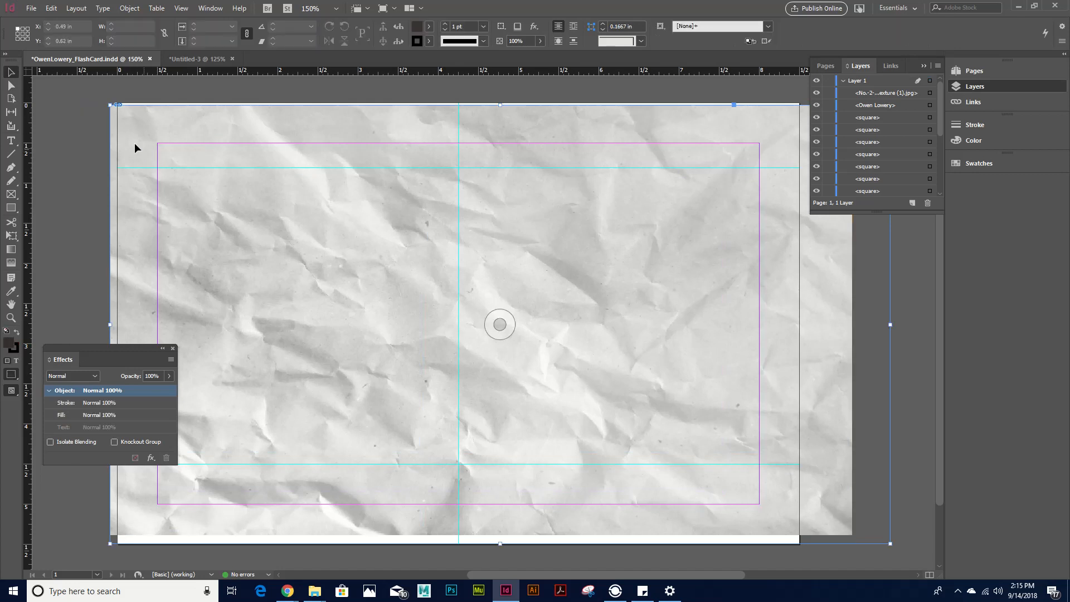
pyautogui.moveTo(109, 105); pyautogui.dragTo(80, 82)
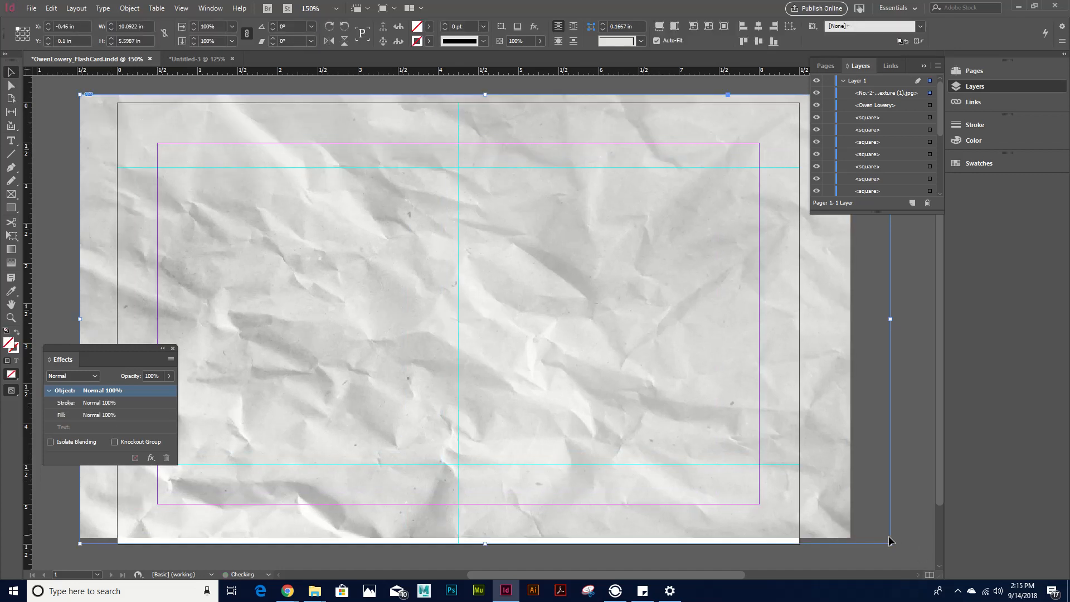
pyautogui.moveTo(890, 542); pyautogui.dragTo(922, 573)
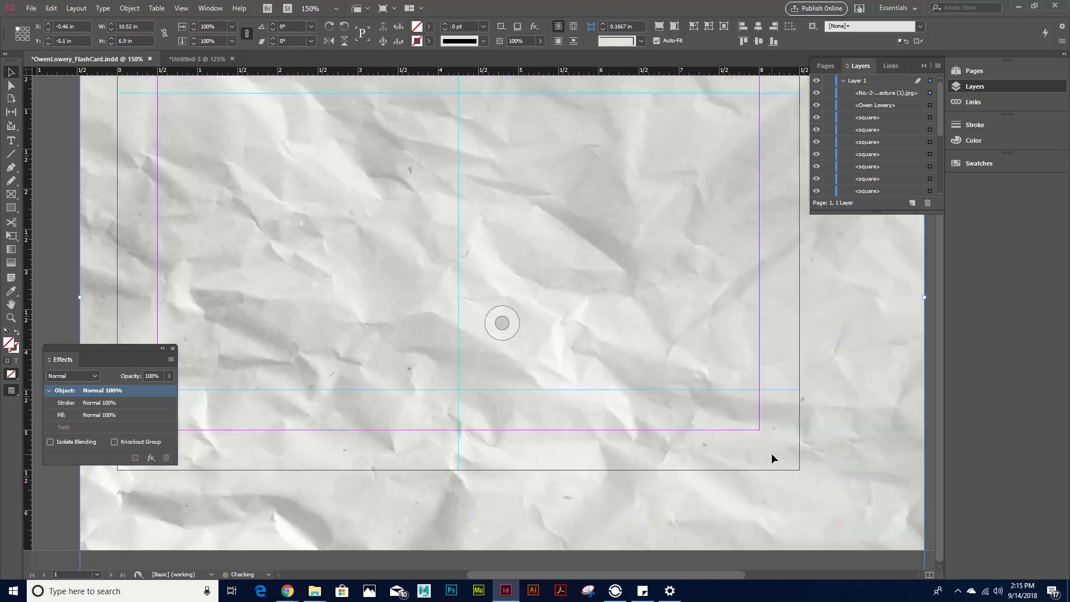
# Step: Crop all four sides of the texture's frame to the page edges, making it 8.5 × 5.5 in
pyautogui.hotkey('ctrl', '-')
pyautogui.hotkey('ctrl', '-')
pyautogui.hotkey('ctrl', '-')
pyautogui.moveTo(645, 314); pyautogui.dragTo(632, 291)
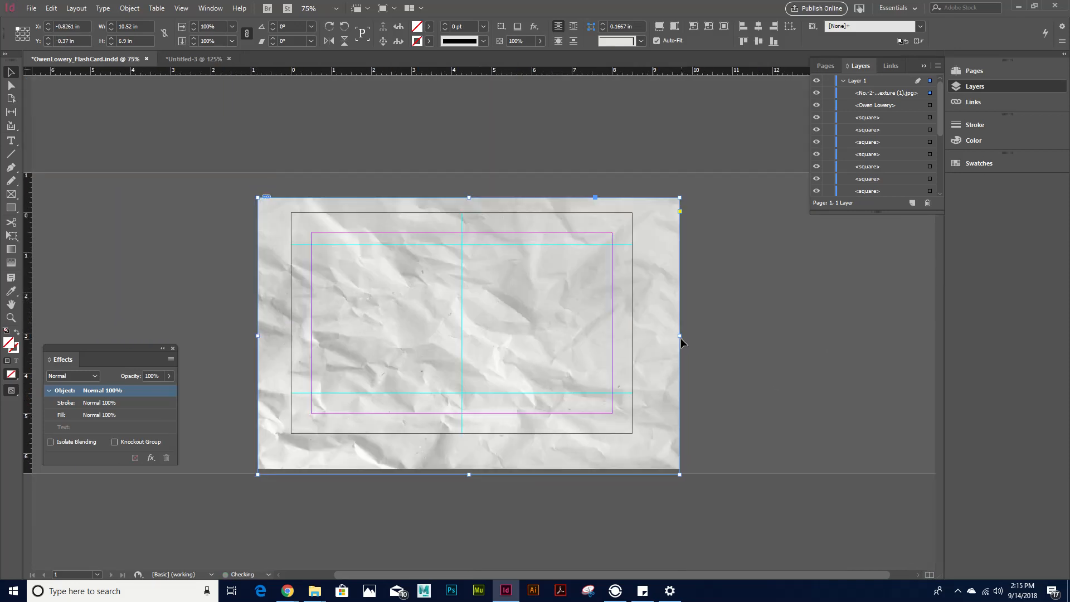
pyautogui.moveTo(680, 341); pyautogui.dragTo(632, 340)
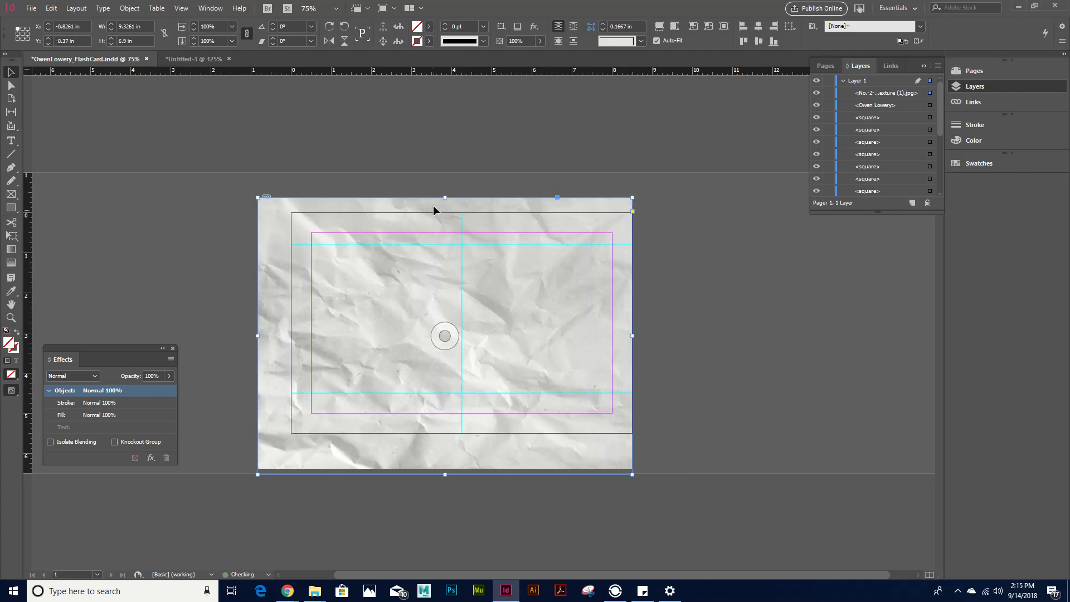
pyautogui.moveTo(444, 198); pyautogui.dragTo(443, 212)
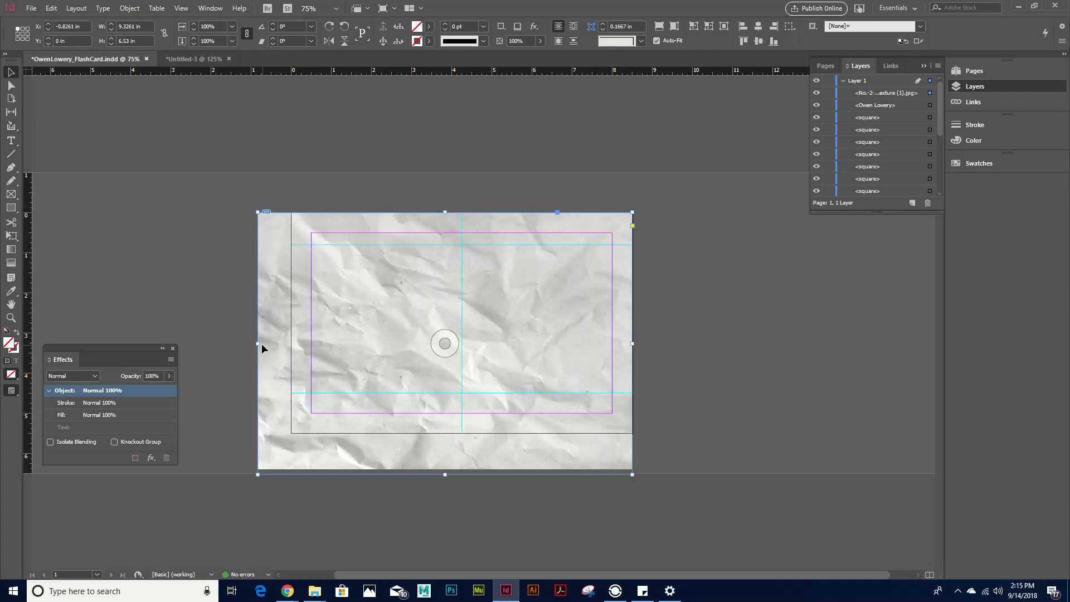
pyautogui.moveTo(258, 341); pyautogui.dragTo(290, 341)
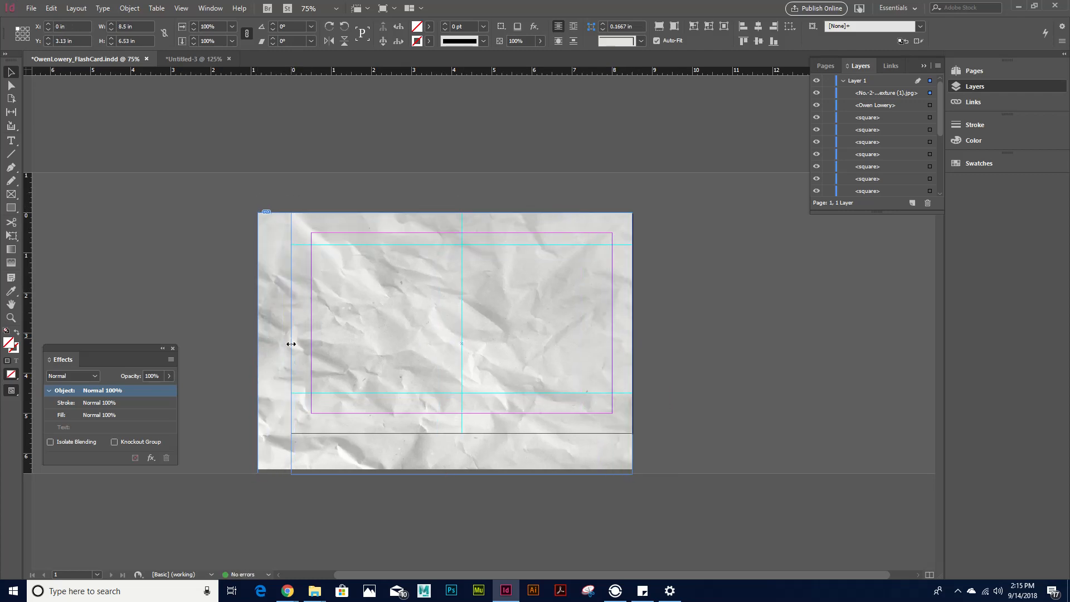
pyautogui.moveTo(462, 471); pyautogui.dragTo(461, 432)
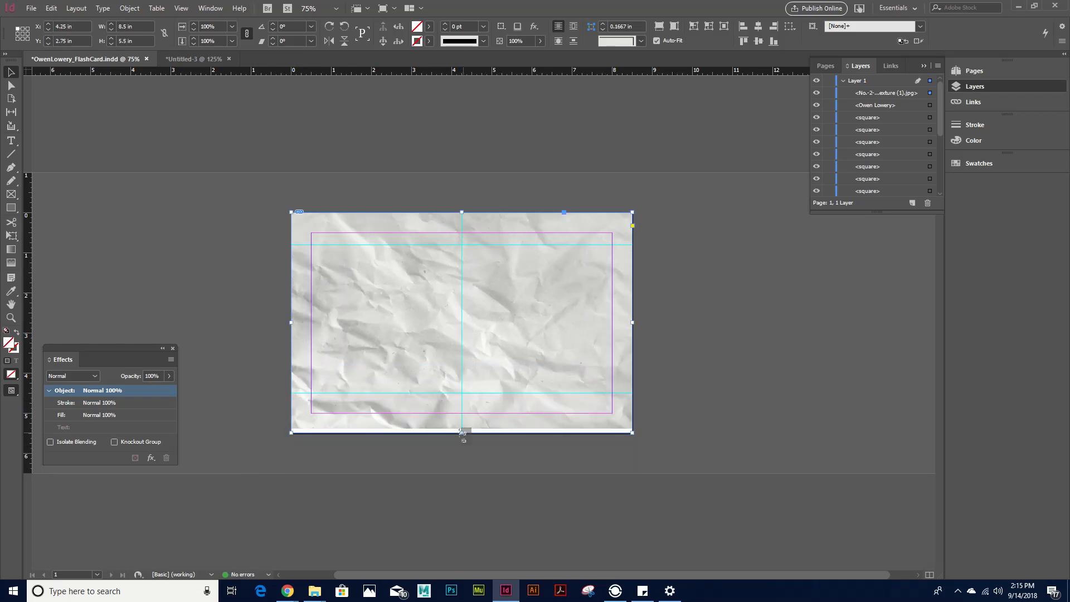
# Step: Move the texture image down inside its frame to fill the white strip along the page's lower edge, and deselect it
pyautogui.doubleClick(546, 315)
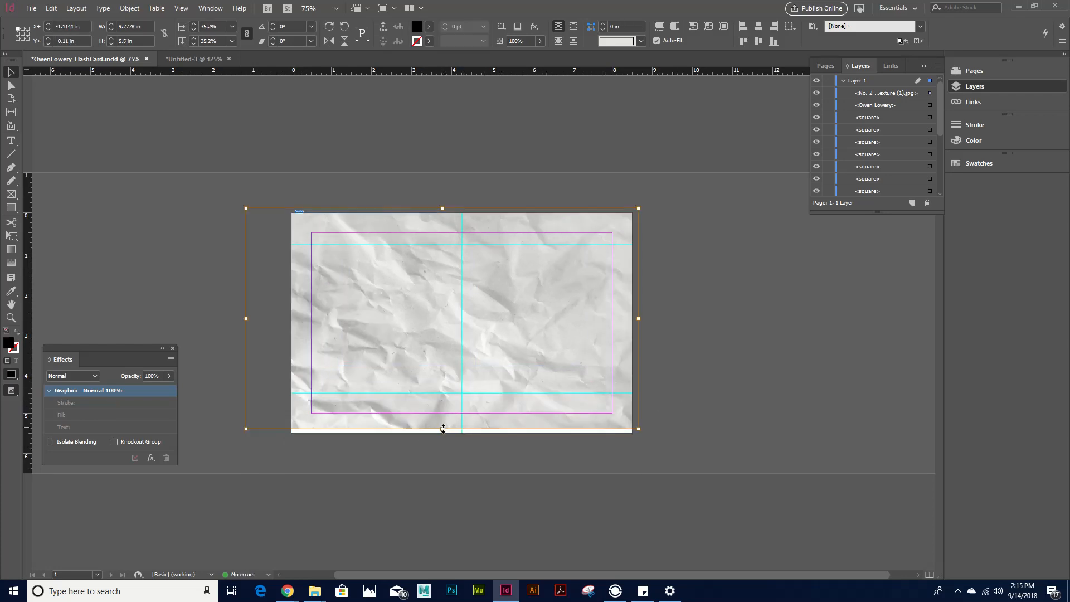
pyautogui.moveTo(442, 427); pyautogui.dragTo(444, 415)
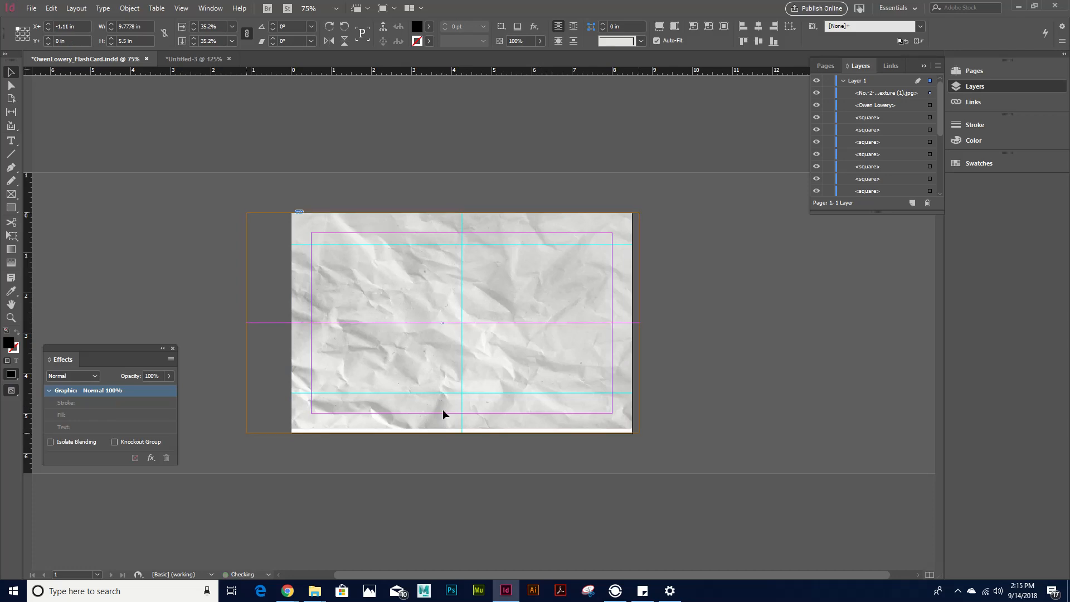
pyautogui.click(444, 449)
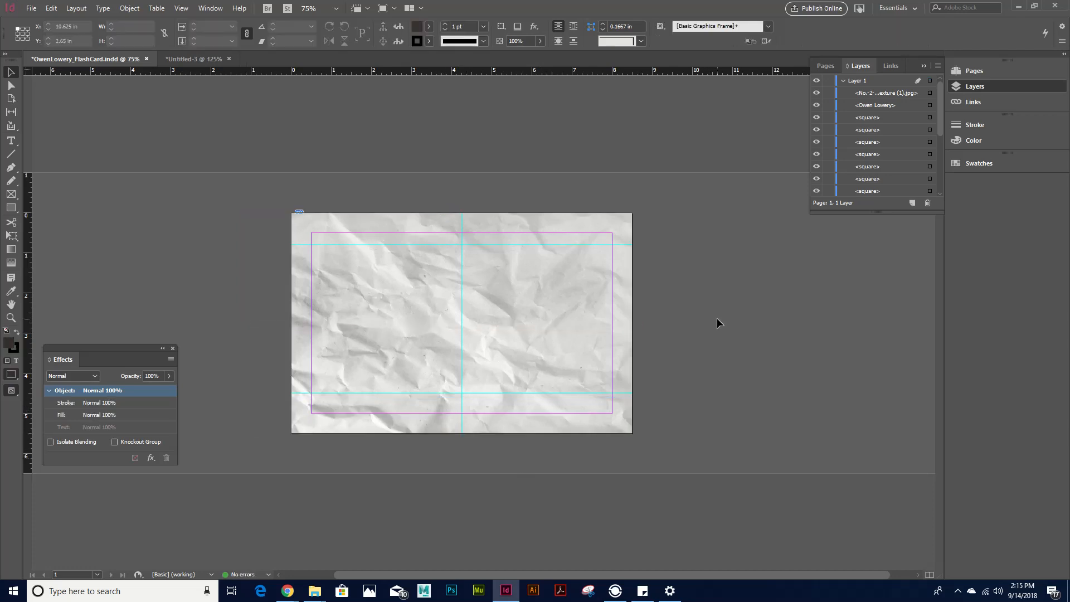
pyautogui.click(547, 317)
pyautogui.hotkey('ctrl', '=')
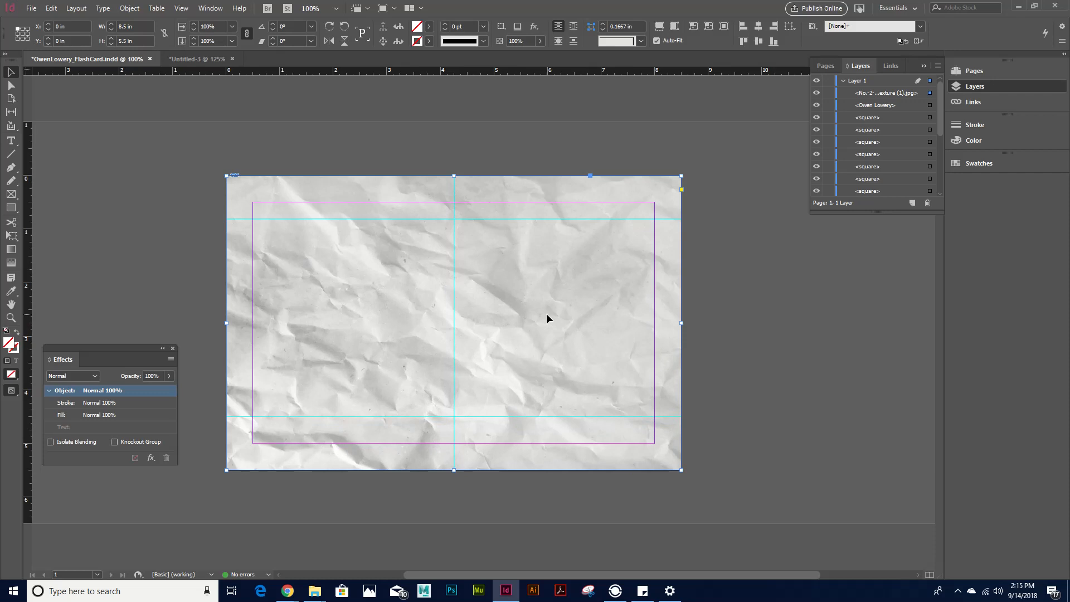
pyautogui.hotkey('ctrl', '=')
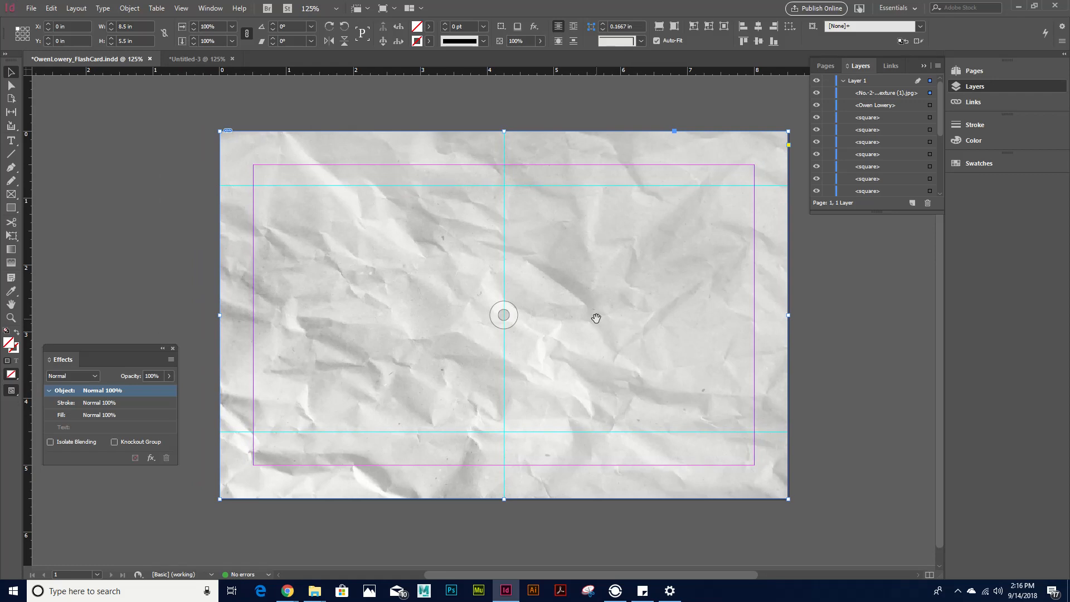
pyautogui.click(807, 381)
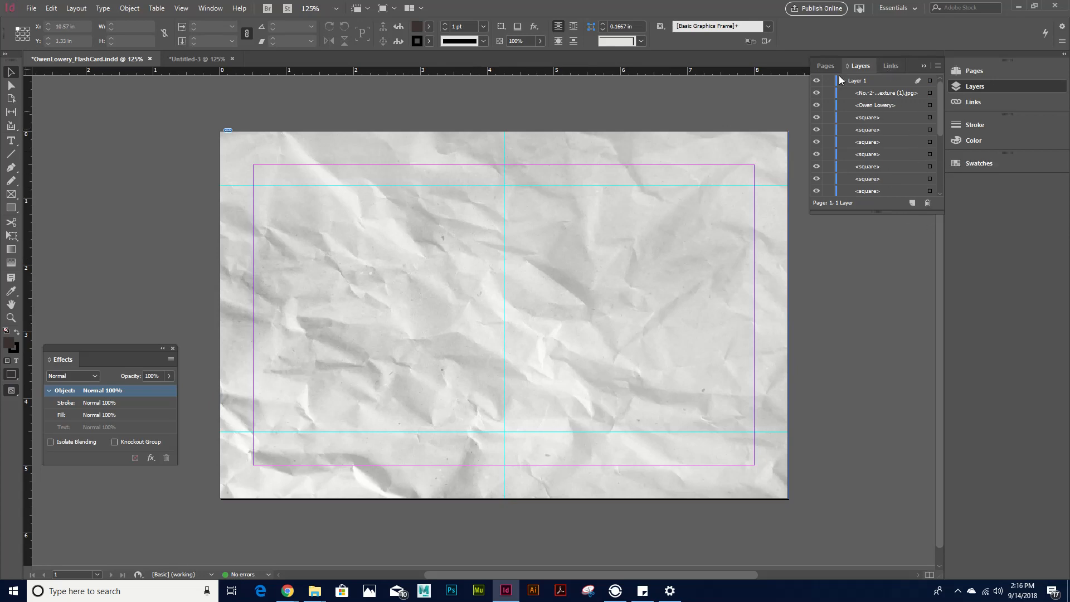
# Step: Create a new layer above Layer 1 and name it Texture1
pyautogui.click(912, 202)
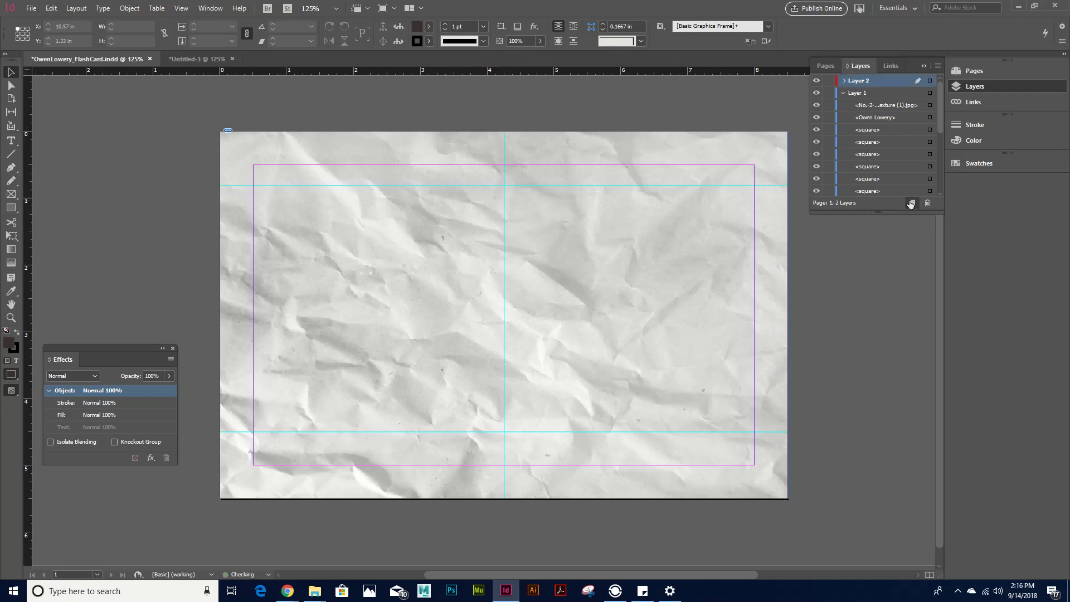
pyautogui.doubleClick(866, 88)
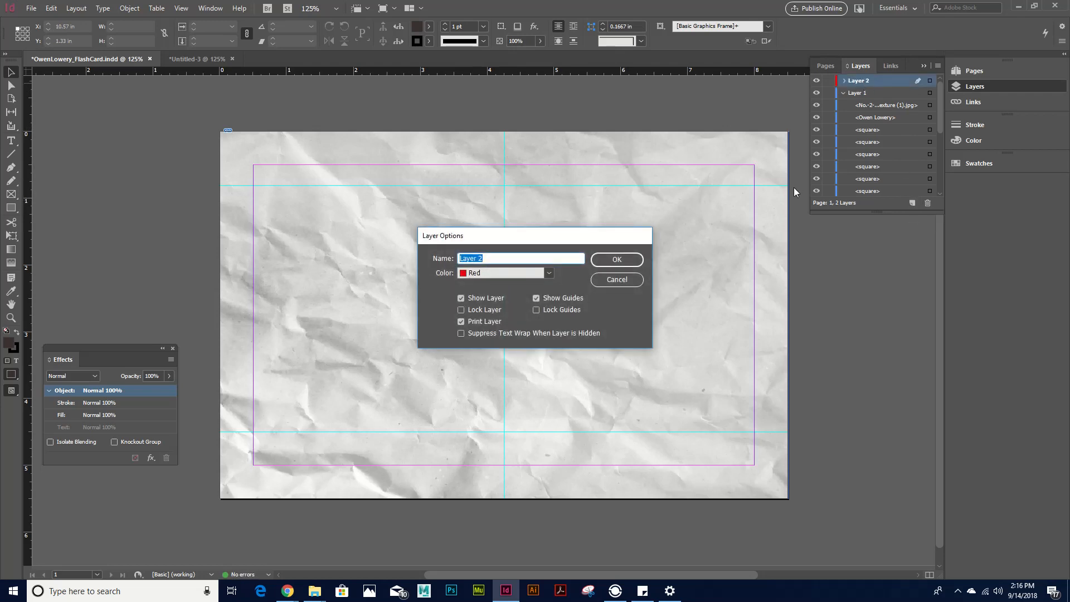
pyautogui.write('Texture1')
pyautogui.press('Return')
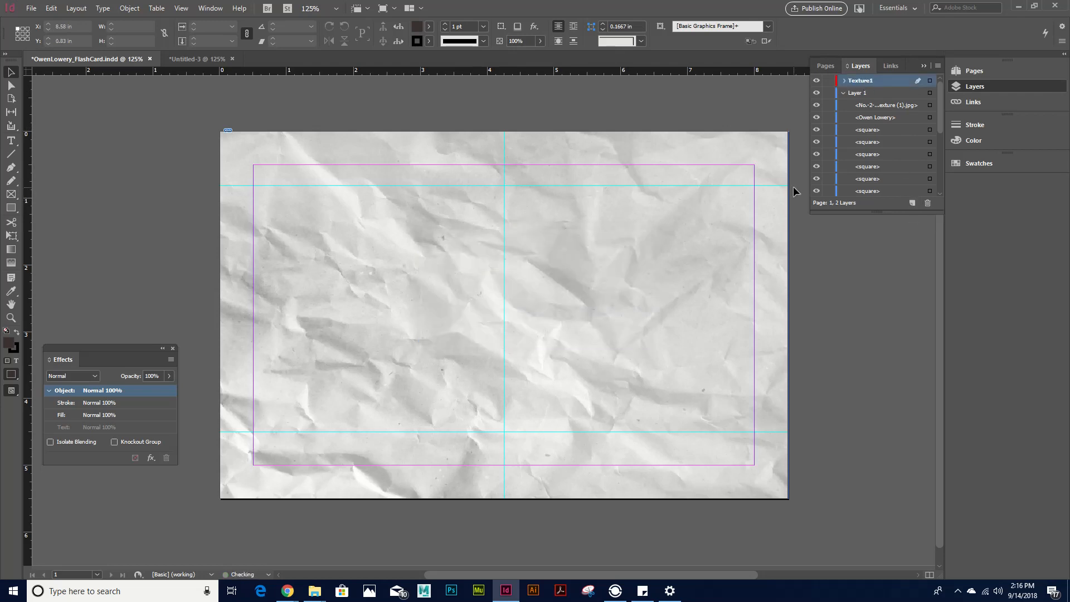
# Step: Move the crumpled paper image from Layer 1 onto the Texture1 layer, and lock Layer 1
pyautogui.click(873, 106)
pyautogui.click(845, 94)
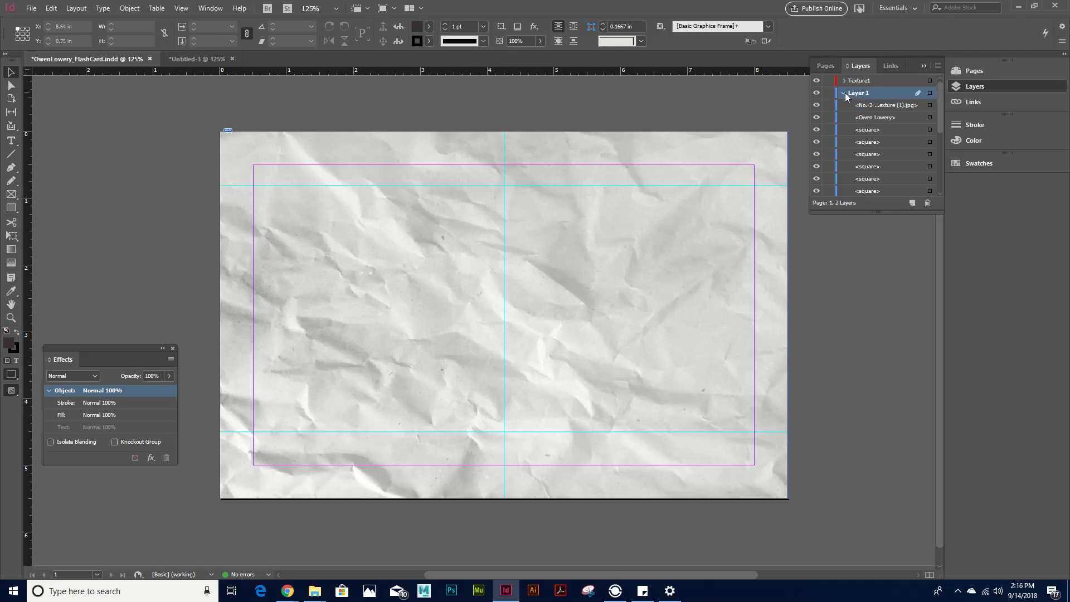
pyautogui.scroll(-1, 891, 116)
pyautogui.scroll(1, 895, 119)
pyautogui.moveTo(867, 107); pyautogui.dragTo(860, 86)
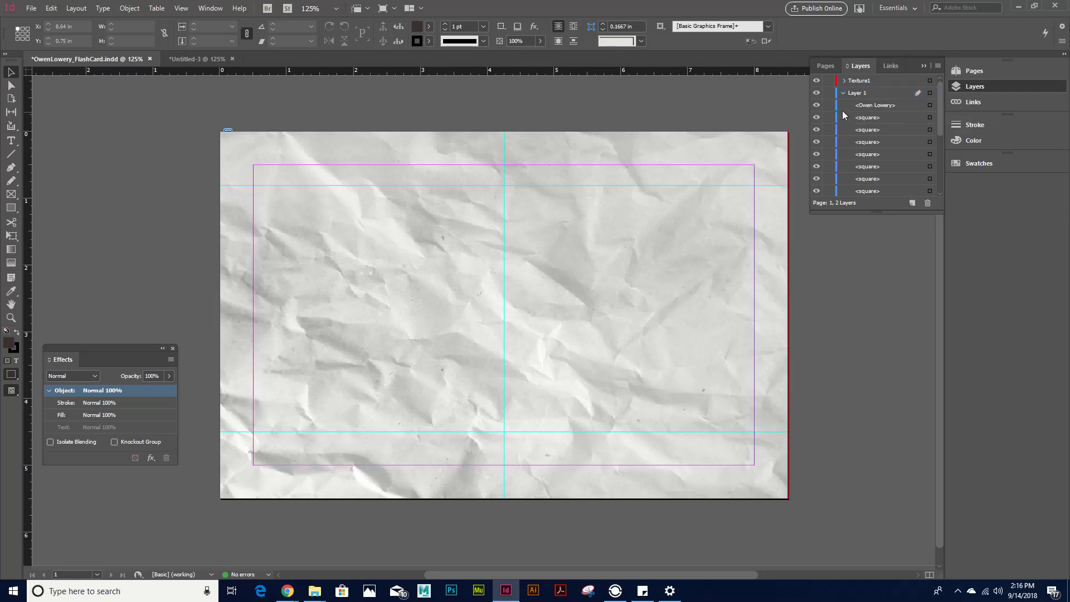
pyautogui.click(843, 93)
pyautogui.click(829, 92)
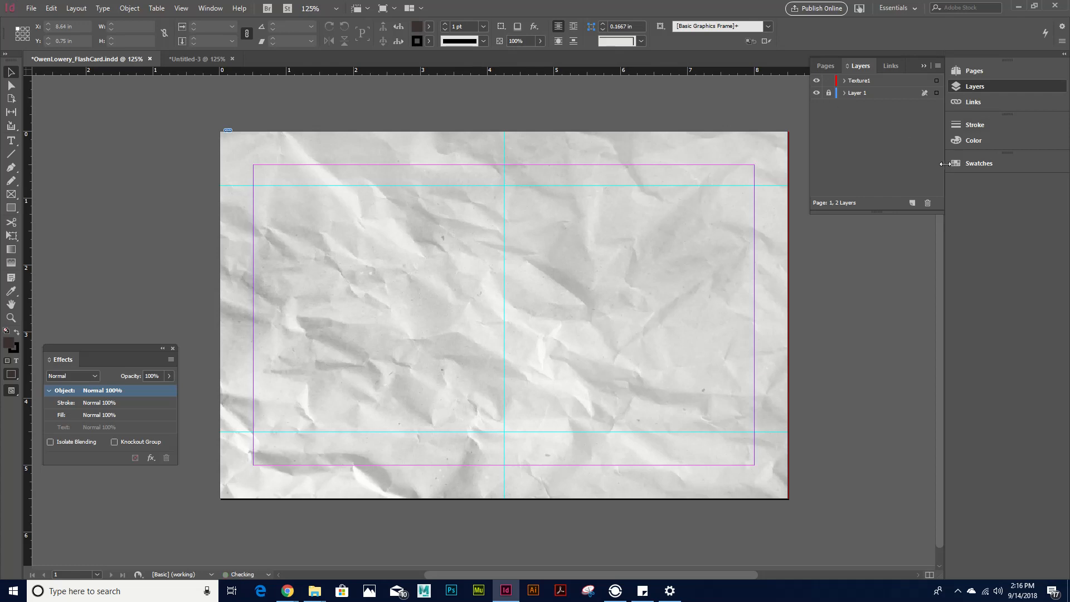
# Step: Examine the contents of the Texture1 layer and compare the page with the layer hidden and shown
pyautogui.click(856, 81)
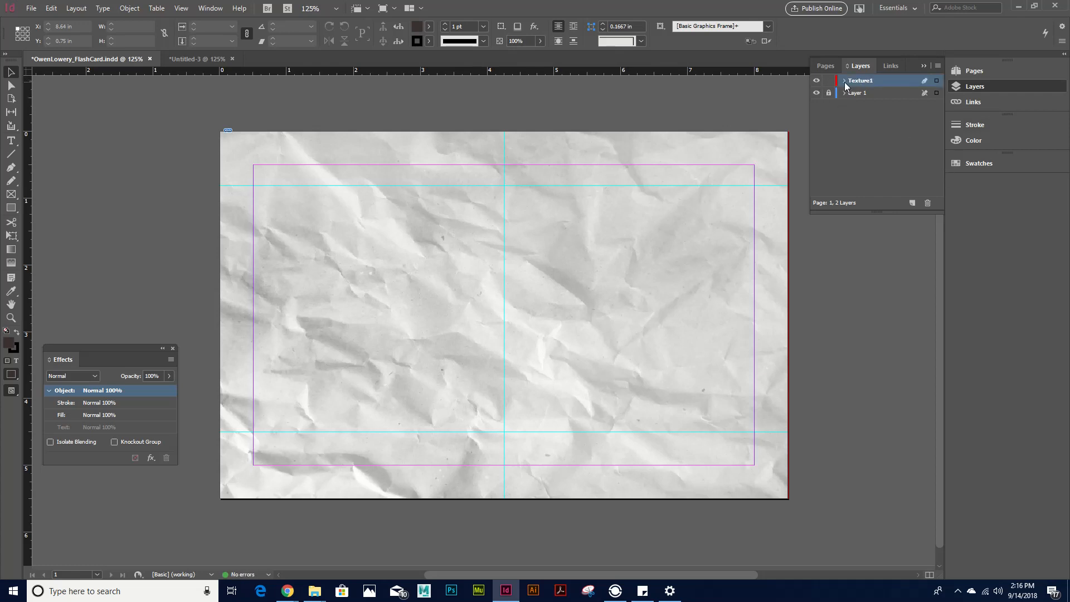
pyautogui.click(844, 81)
pyautogui.click(876, 93)
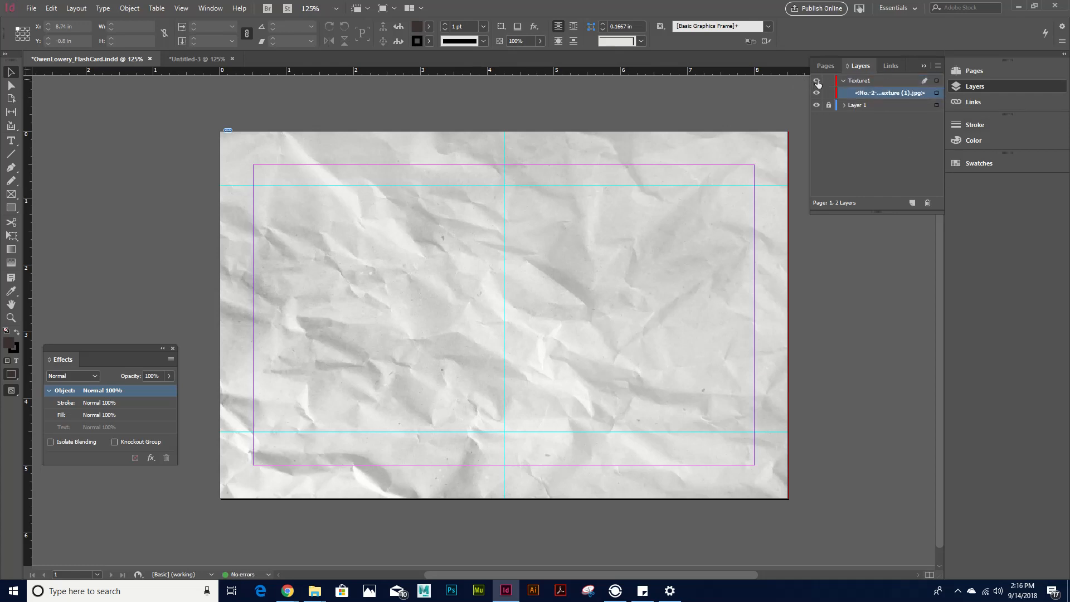
pyautogui.click(868, 83)
pyautogui.click(816, 80)
pyautogui.click(816, 81)
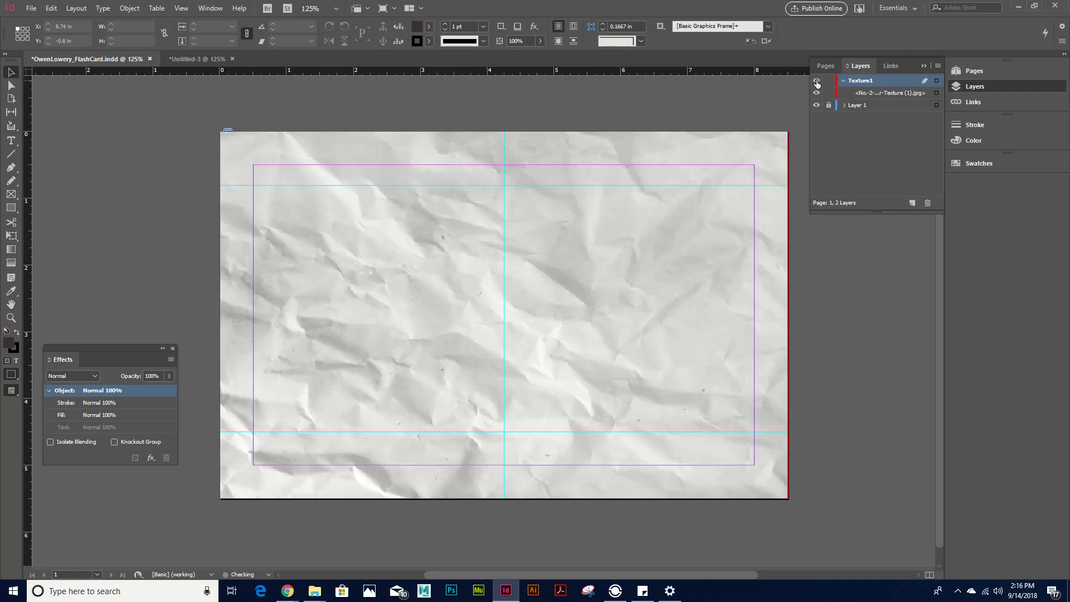
pyautogui.click(816, 81)
pyautogui.click(816, 82)
pyautogui.click(816, 82)
pyautogui.click(816, 82)
pyautogui.click(844, 81)
pyautogui.doubleClick(863, 81)
pyautogui.click(879, 102)
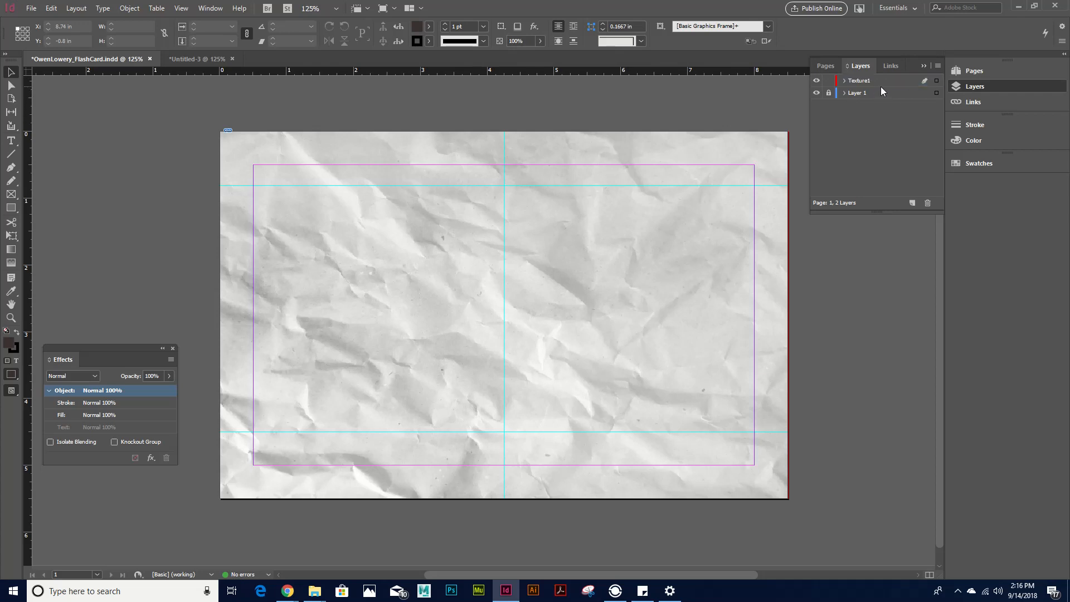
pyautogui.click(241, 155)
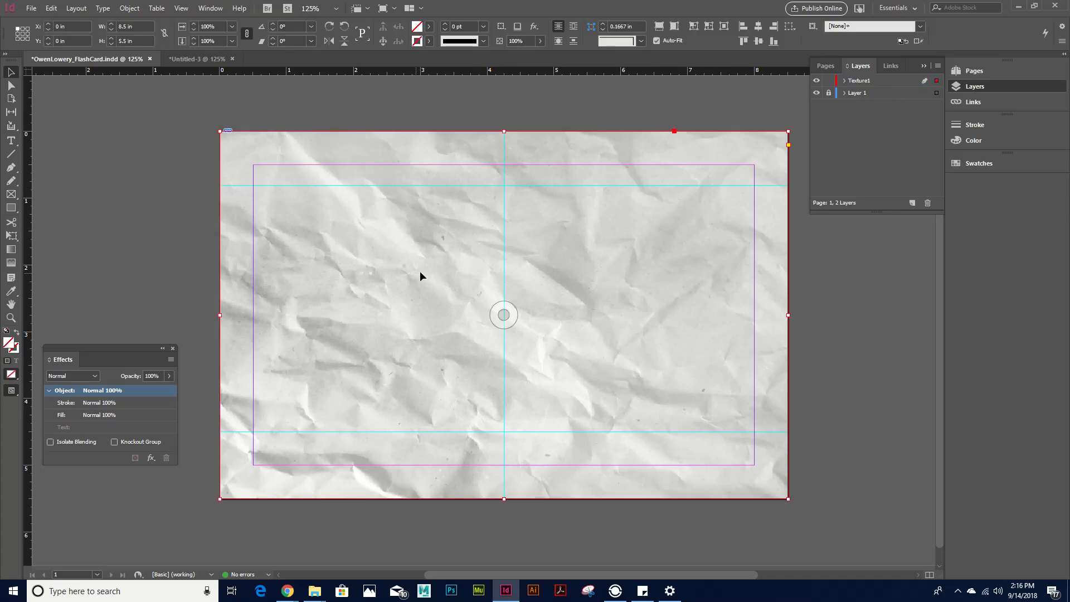
pyautogui.click(67, 374)
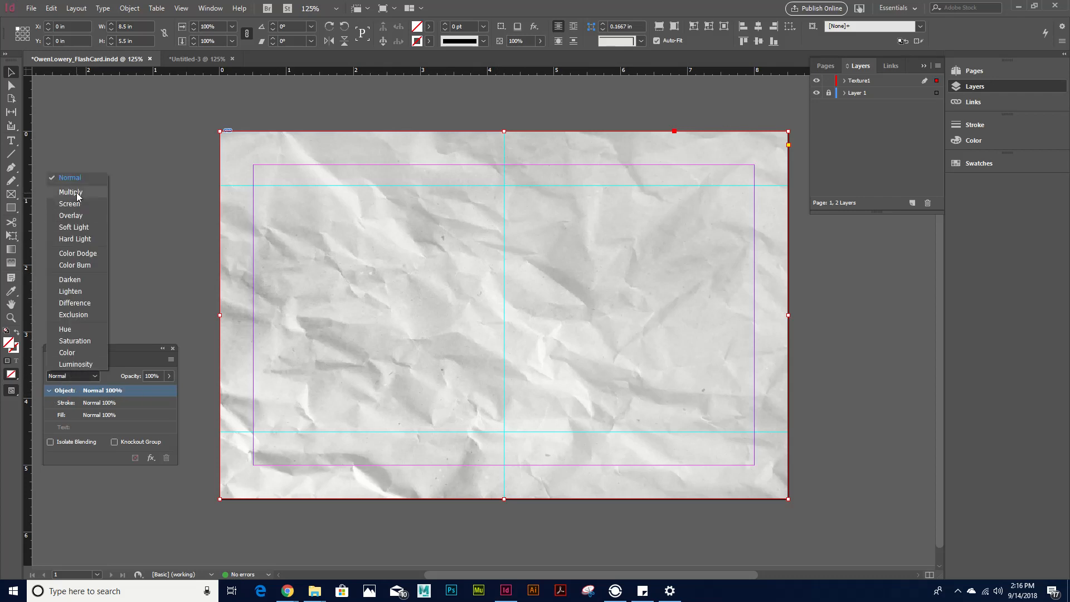
pyautogui.click(126, 356)
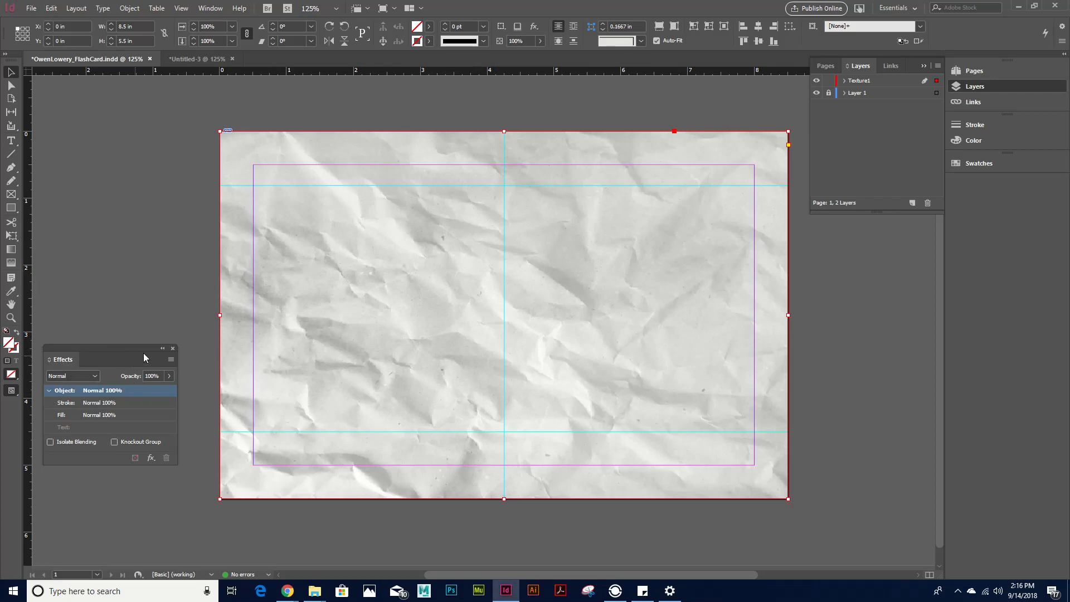
pyautogui.click(212, 10)
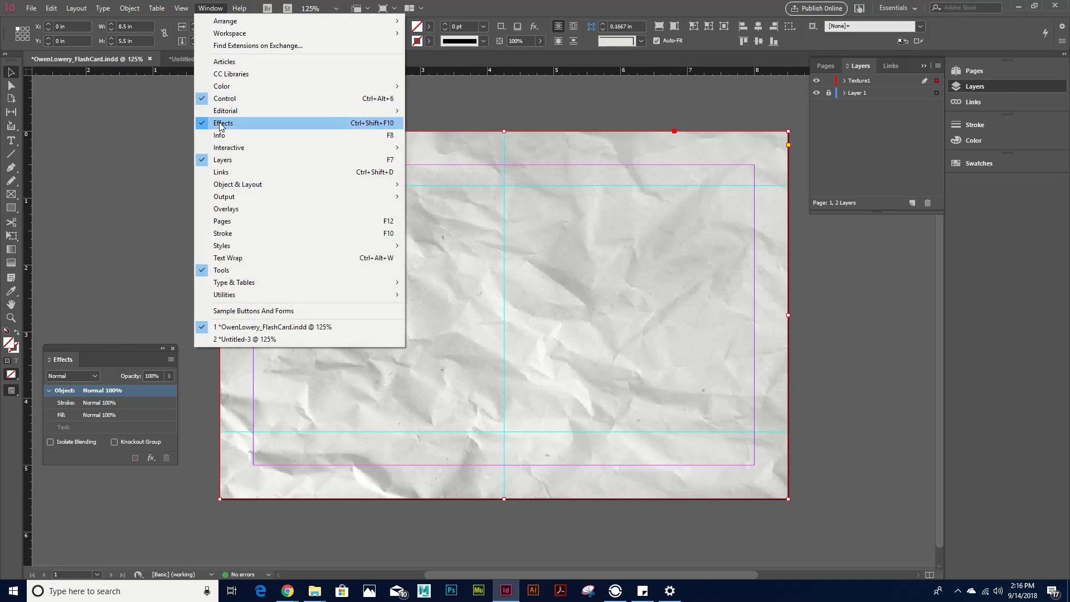
pyautogui.click(52, 317)
# Step: Select the paper texture, set its blending mode to Multiply, and inspect the effect on the card up close
pyautogui.click(445, 302)
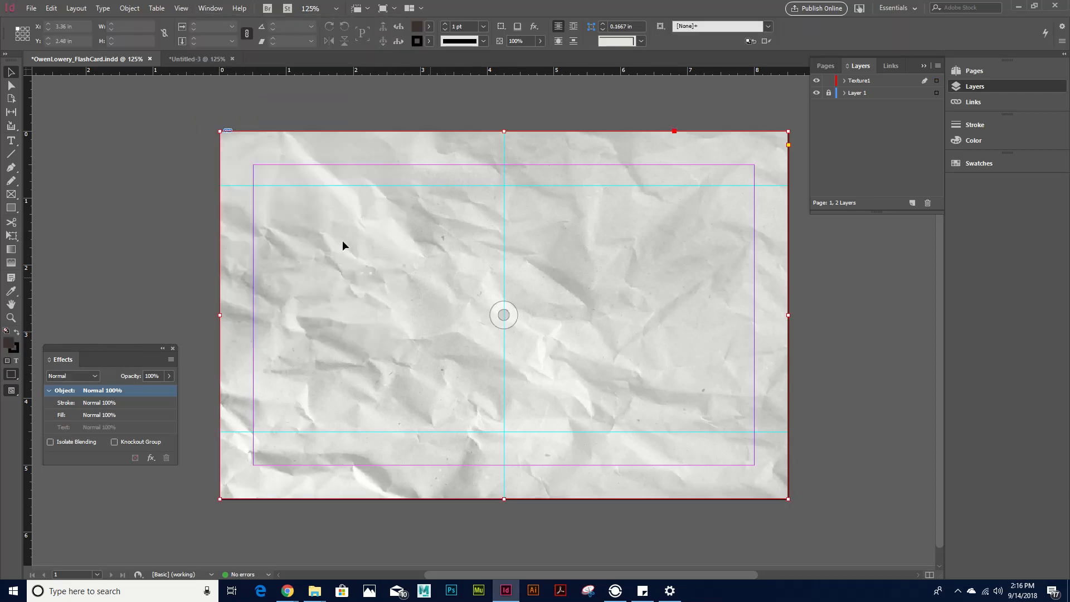
pyautogui.click(67, 376)
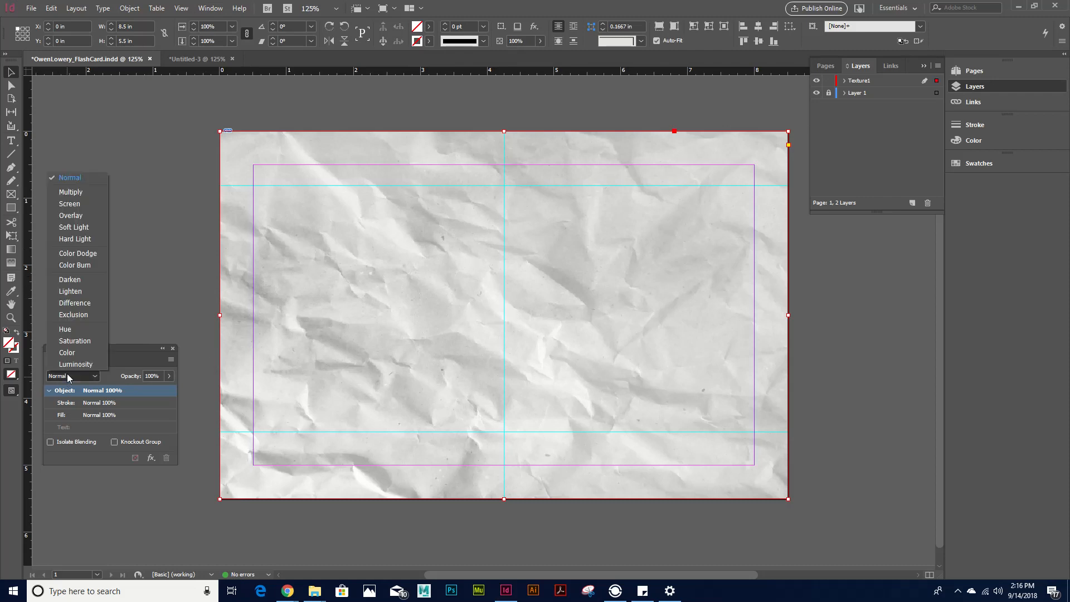
pyautogui.click(91, 193)
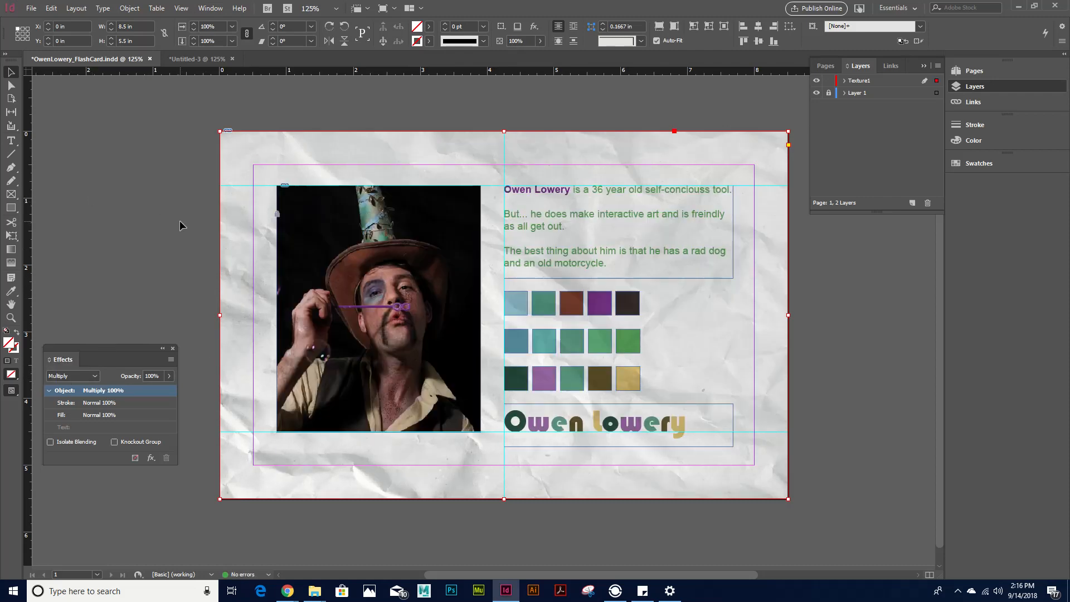
pyautogui.hotkey('ctrl', '=')
pyautogui.hotkey('ctrl', '=')
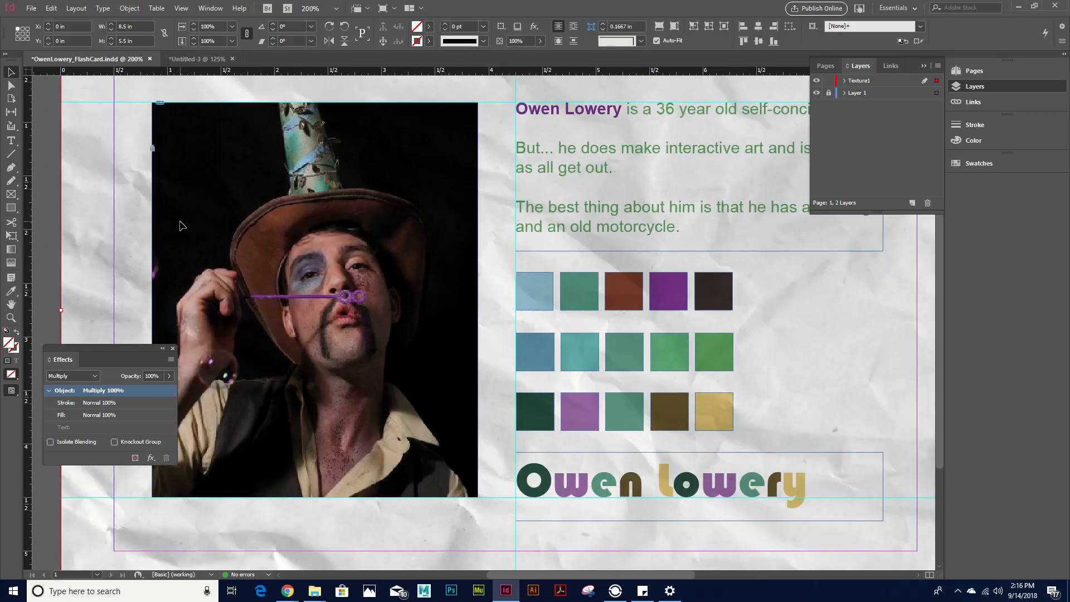
pyautogui.moveTo(408, 308); pyautogui.dragTo(448, 269)
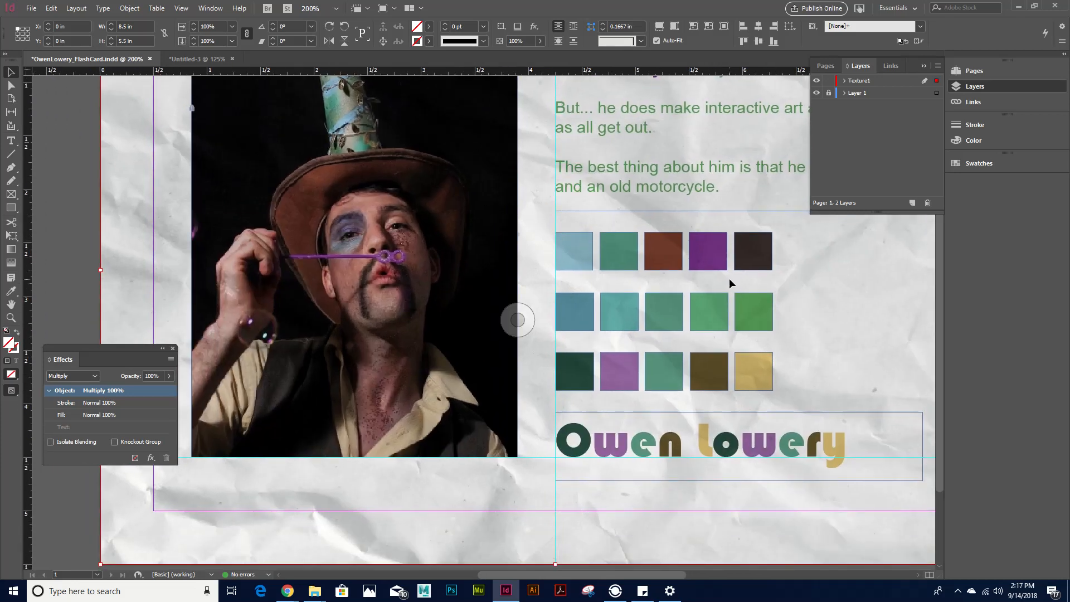
# Step: Try the Screen and Overlay blending modes on the paper texture while viewing the whole card
pyautogui.click(70, 378)
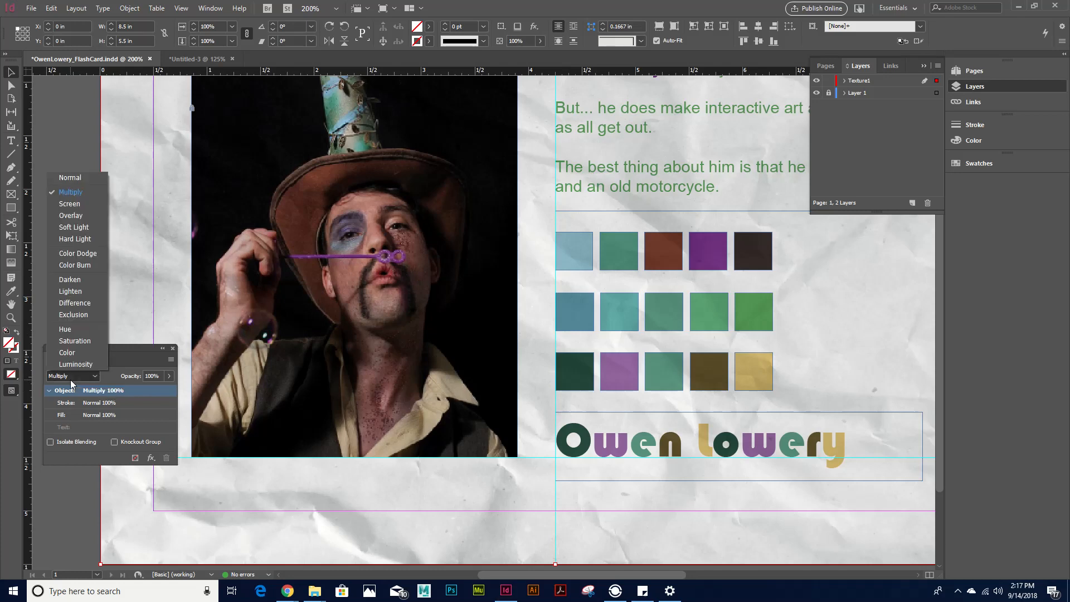
pyautogui.click(96, 199)
pyautogui.hotkey('ctrl', '-')
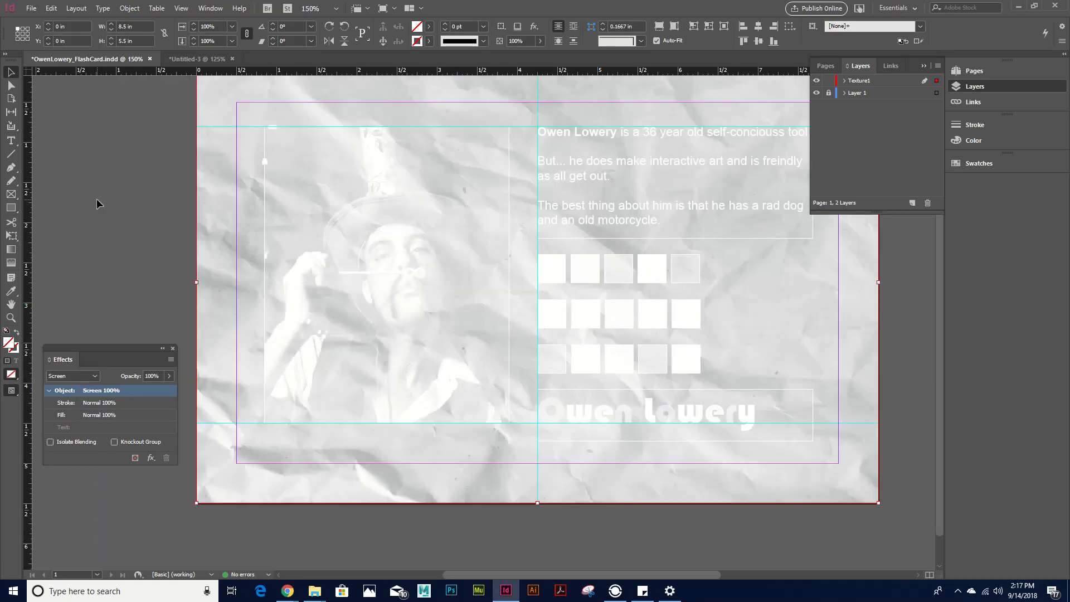
pyautogui.hotkey('ctrl', '-')
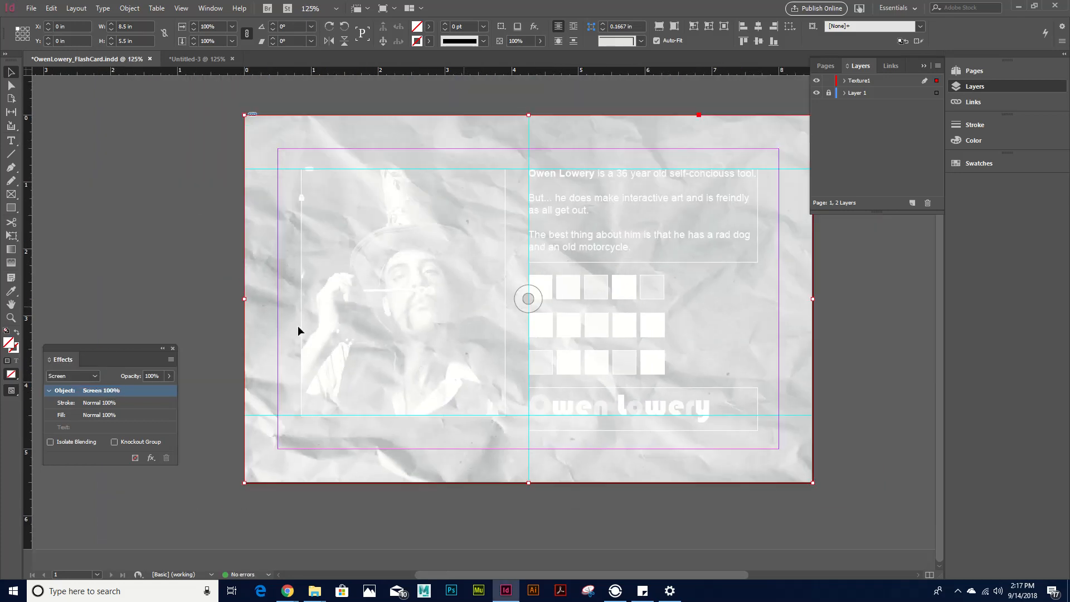
pyautogui.click(89, 378)
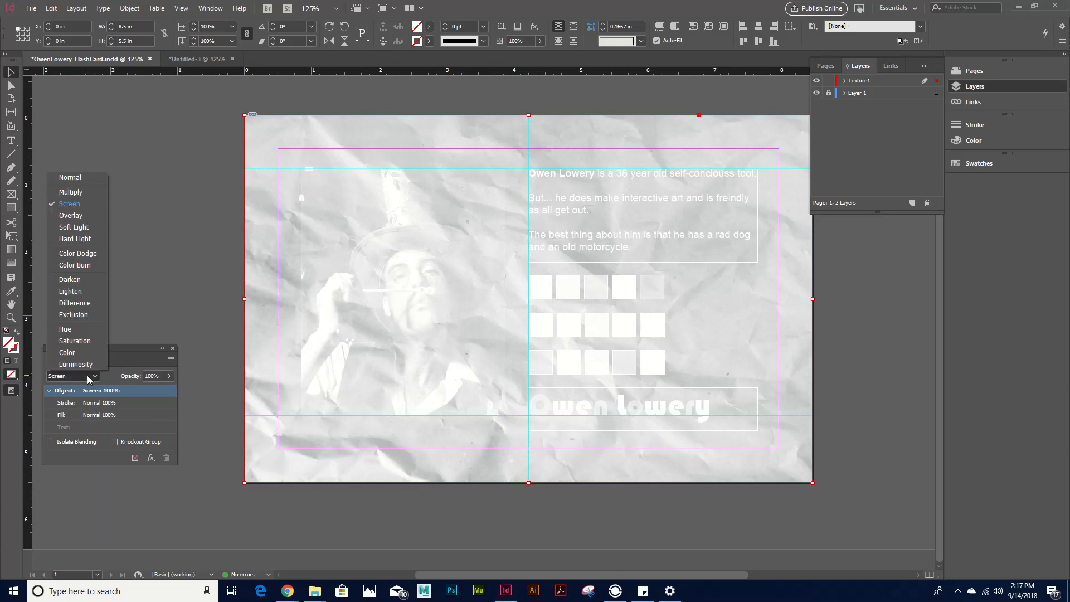
pyautogui.click(95, 215)
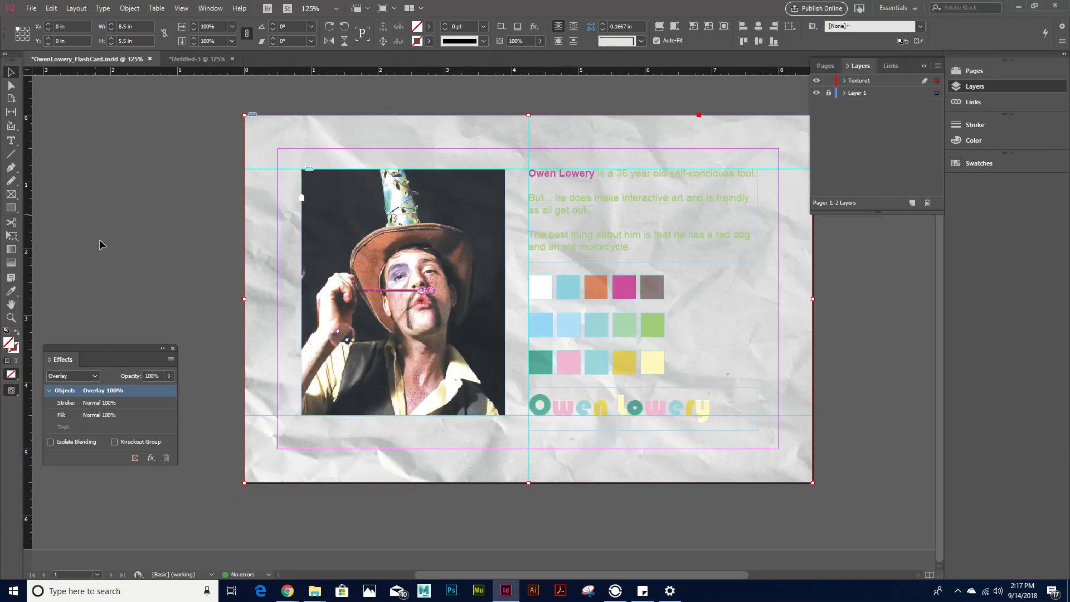
# Step: Compare the Soft Light and Hard Light blending modes on the texture, settle on Soft Light, and deselect it
pyautogui.click(91, 376)
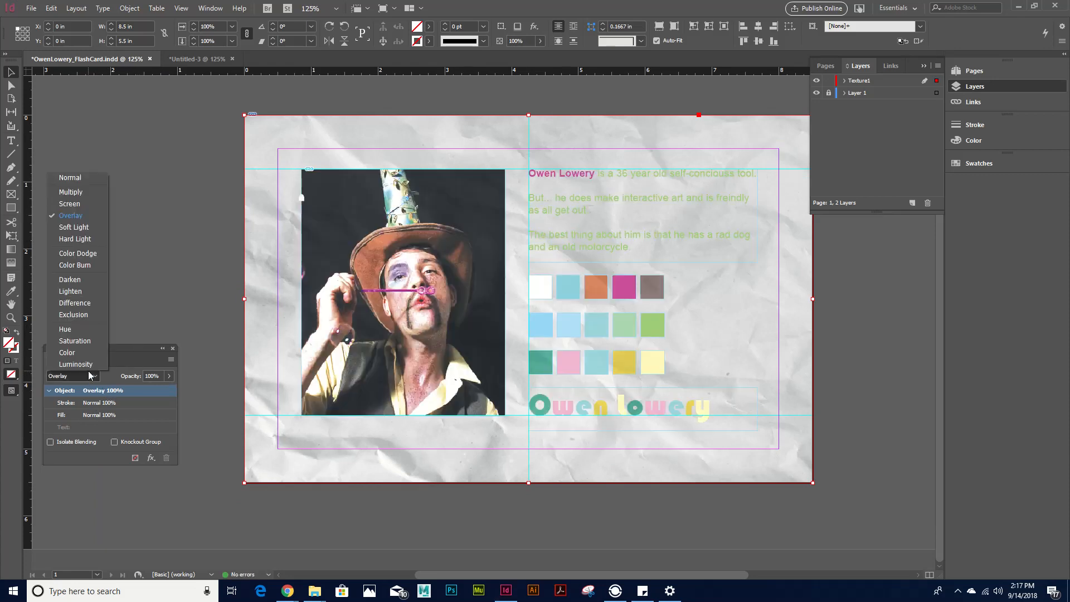
pyautogui.click(83, 227)
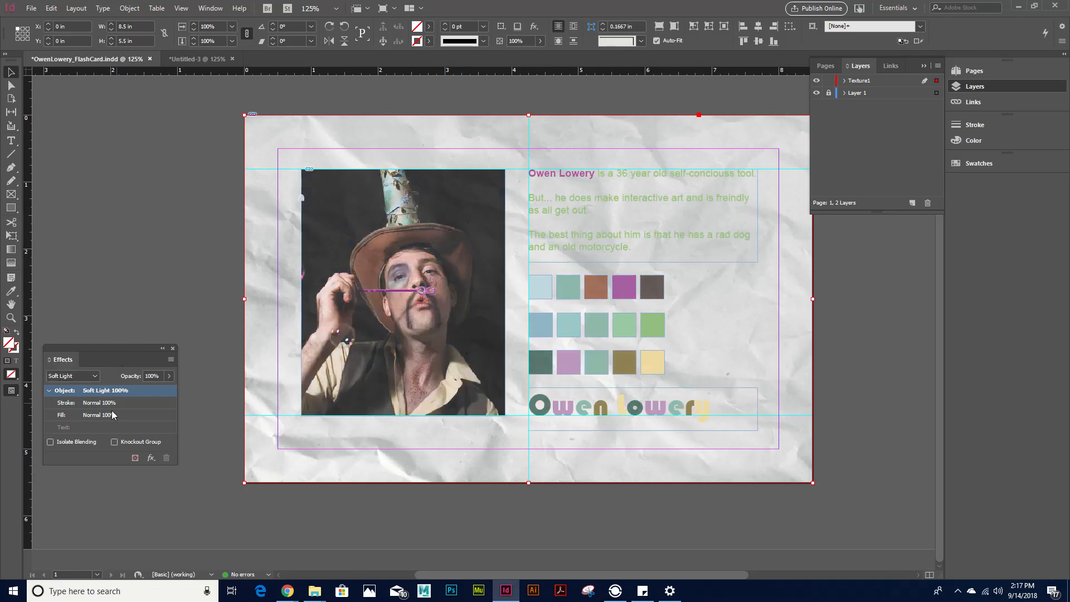
pyautogui.click(83, 376)
pyautogui.click(79, 239)
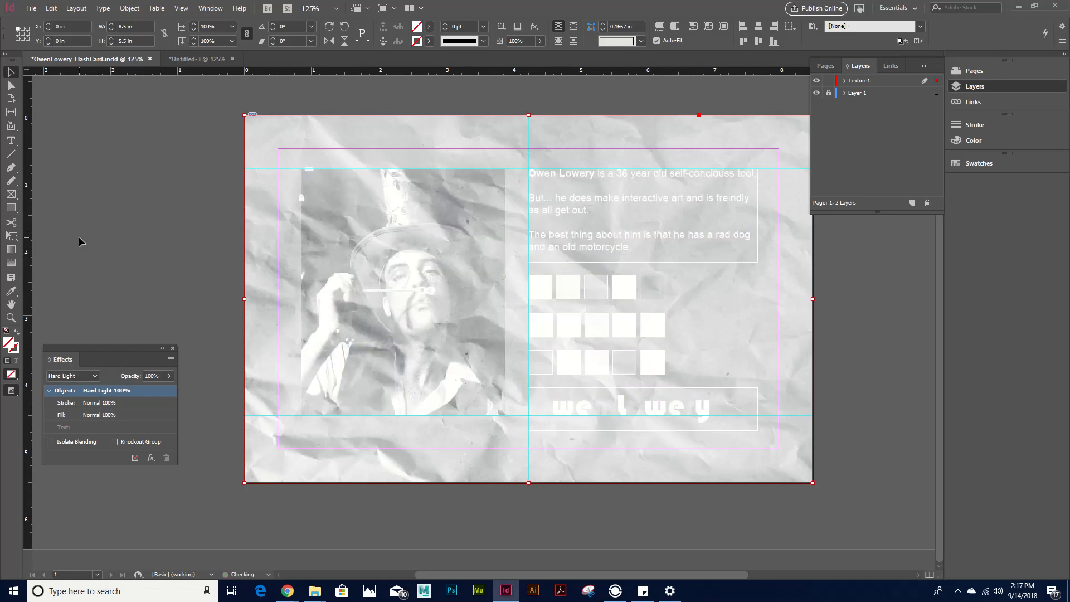
pyautogui.click(87, 373)
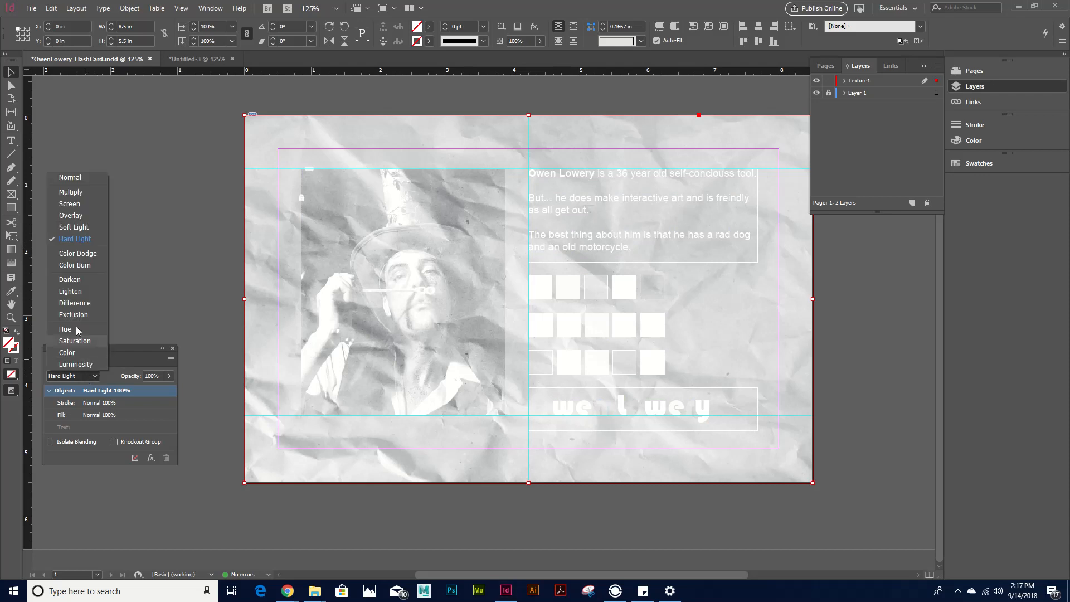
pyautogui.click(82, 227)
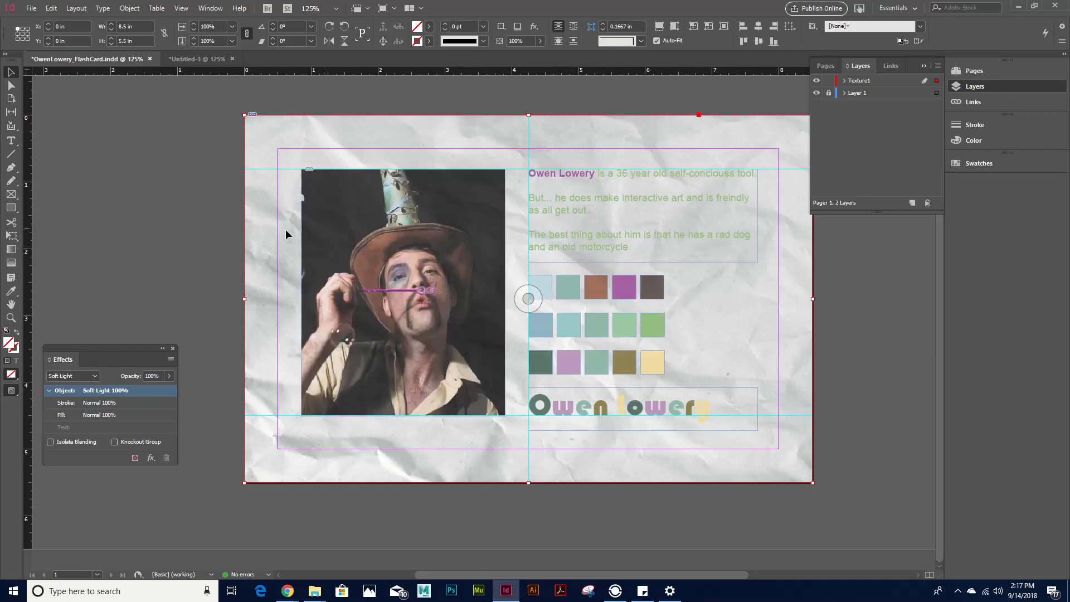
pyautogui.click(860, 365)
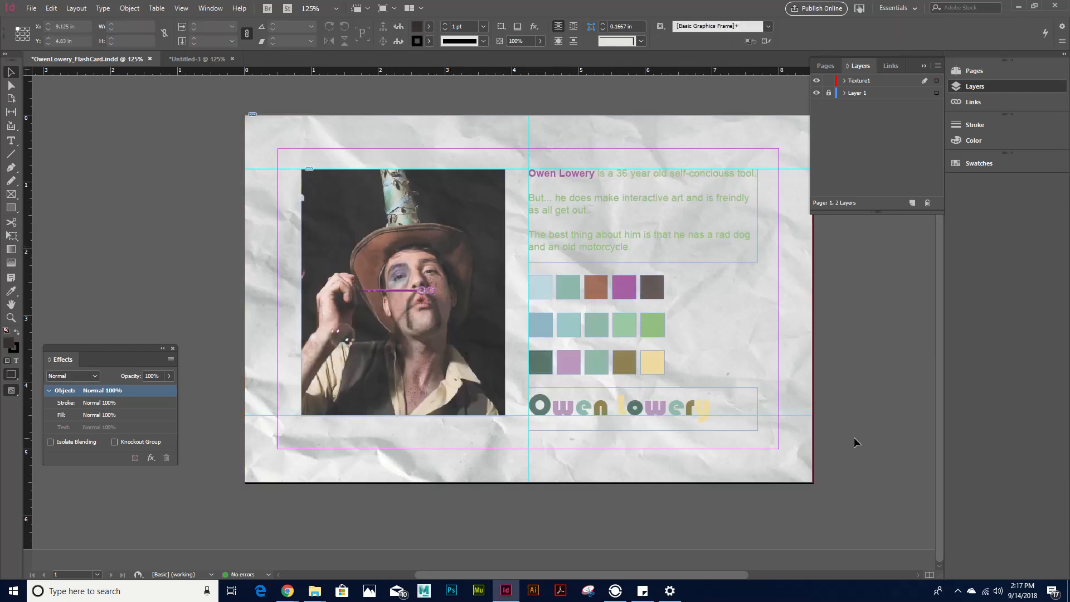
# Step: Select the paper texture and reduce its opacity to 88%
pyautogui.click(552, 365)
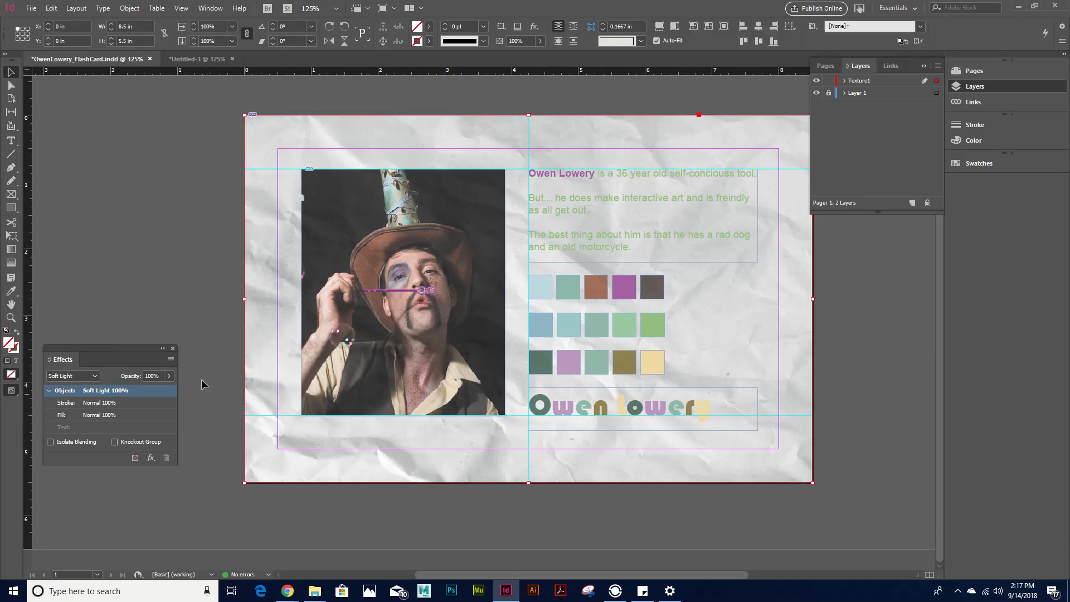
pyautogui.moveTo(172, 377)
pyautogui.mouseDown()
pyautogui.moveTo(156, 394)
pyautogui.moveTo(140, 391)
pyautogui.moveTo(192, 388)
pyautogui.moveTo(192, 262)
pyautogui.moveTo(191, 338)
pyautogui.moveTo(163, 394)
pyautogui.mouseUp()
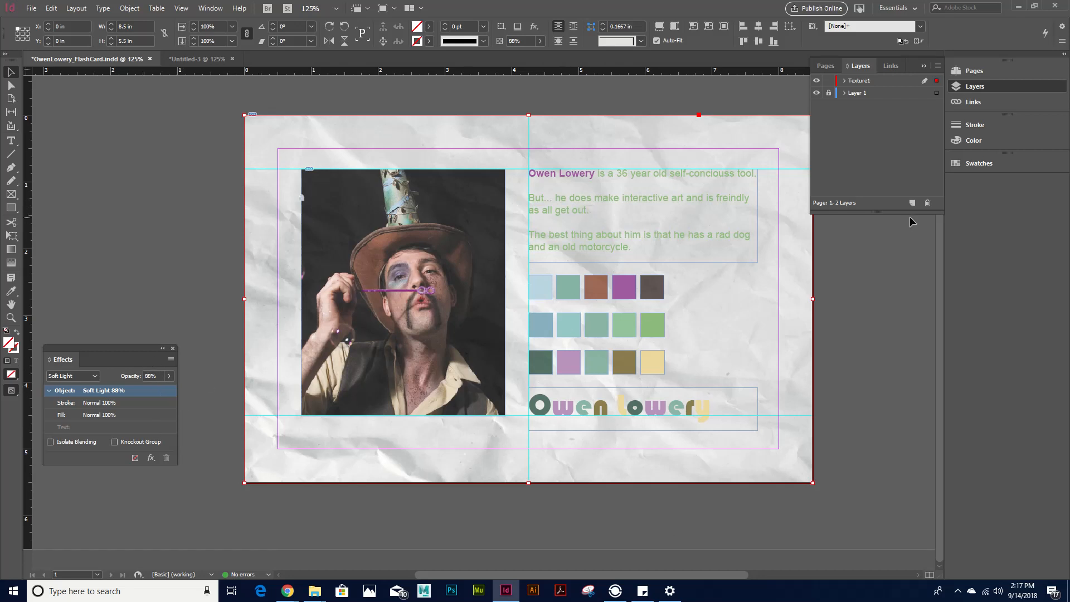
# Step: Duplicate the Texture1 layer and hide the original Texture1 layer
pyautogui.click(861, 82)
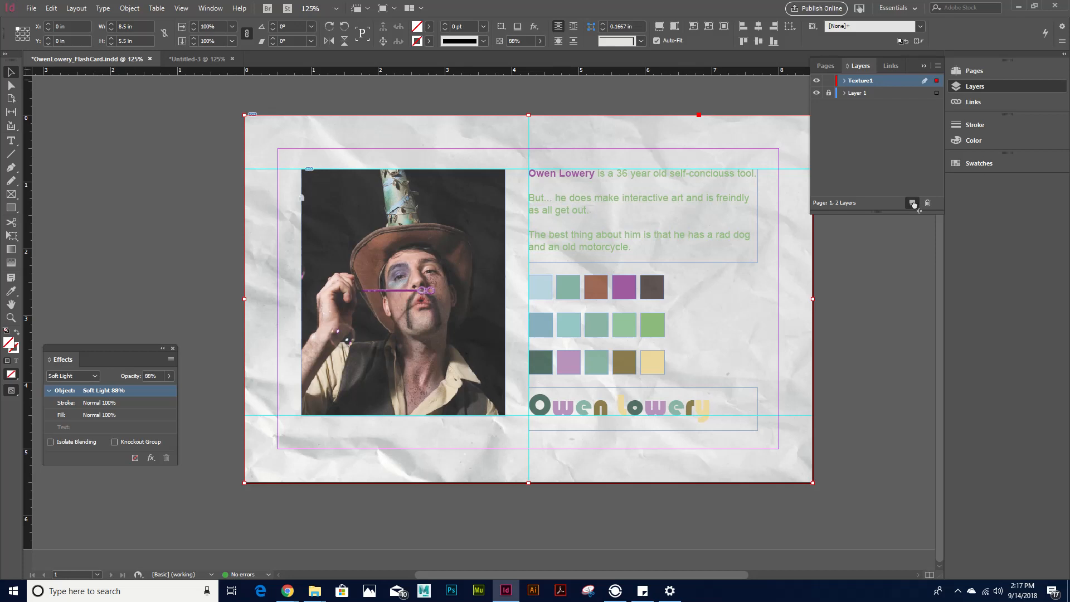
pyautogui.moveTo(913, 204); pyautogui.dragTo(914, 205)
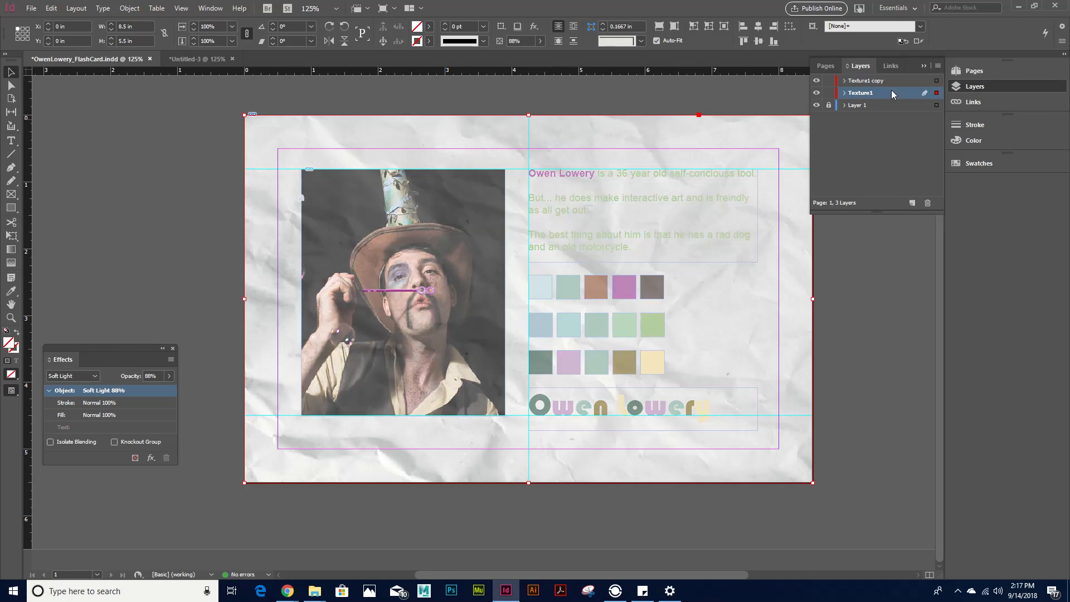
pyautogui.click(816, 92)
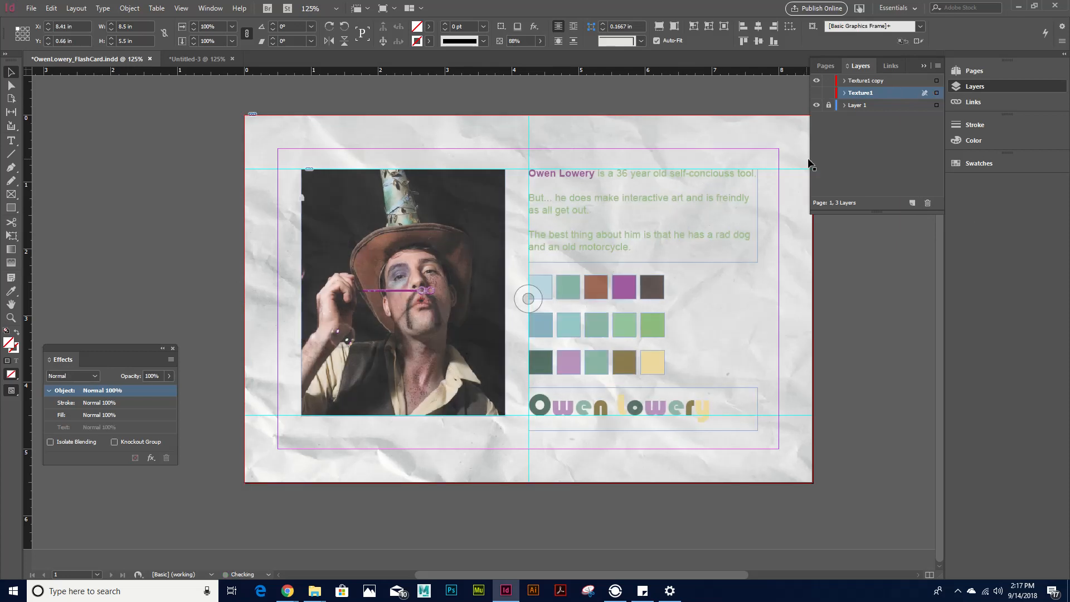
# Step: Lock the Texture1 layer, rename its duplicate Texture2, and check that layer by toggling its visibility
pyautogui.click(828, 93)
pyautogui.click(873, 81)
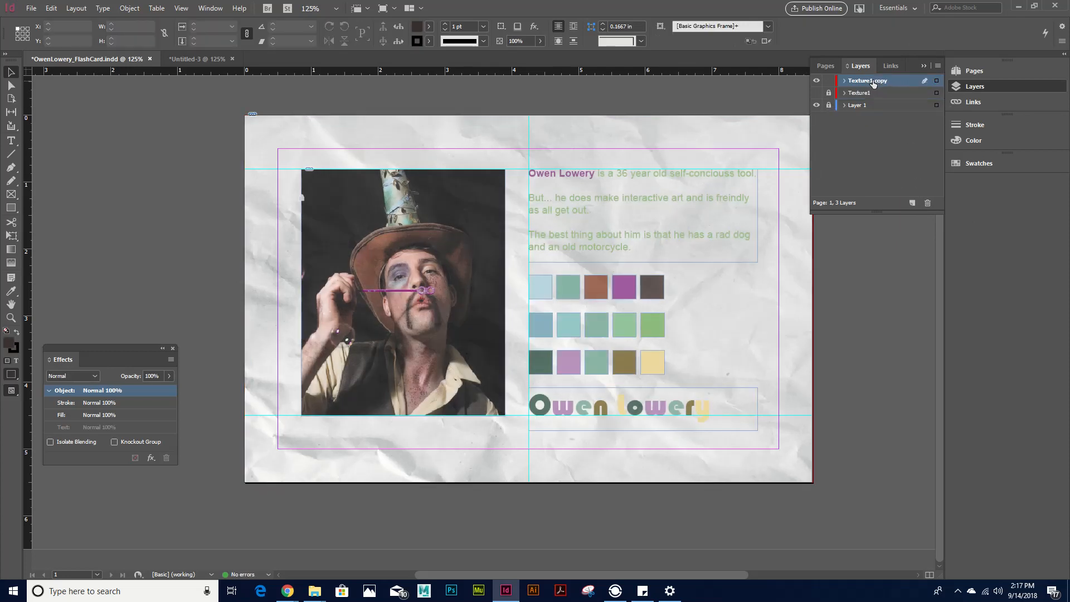
pyautogui.doubleClick(867, 81)
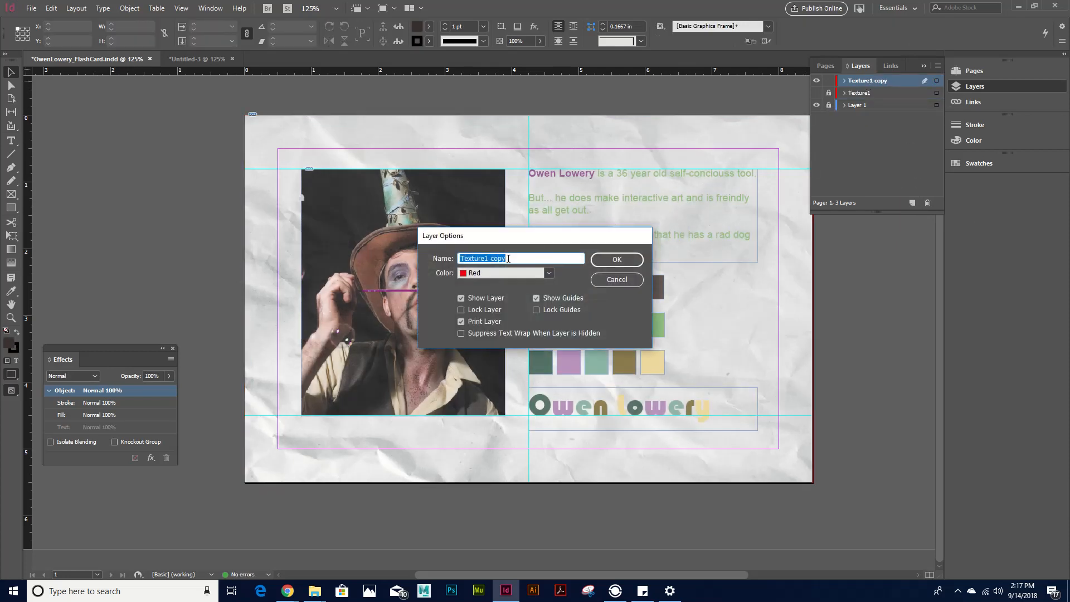
pyautogui.click(484, 260)
pyautogui.moveTo(484, 260); pyautogui.dragTo(506, 259)
pyautogui.write('2')
pyautogui.click(627, 263)
pyautogui.click(818, 80)
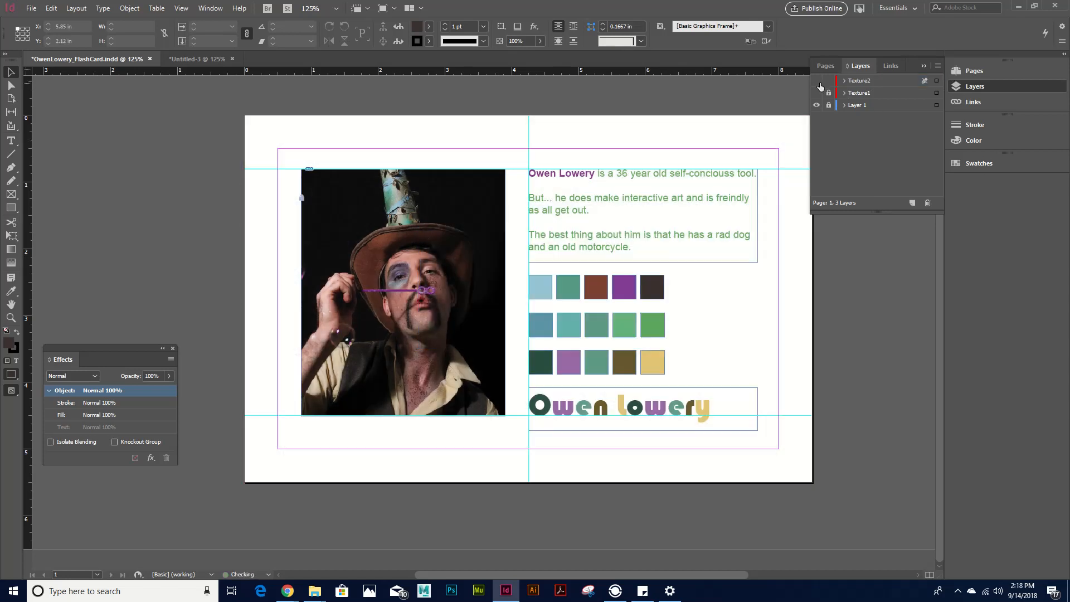
pyautogui.click(818, 80)
# Step: Select the paper texture on the Texture2 layer and try the Hard Light, Color Dodge and Color Burn blending modes
pyautogui.click(733, 223)
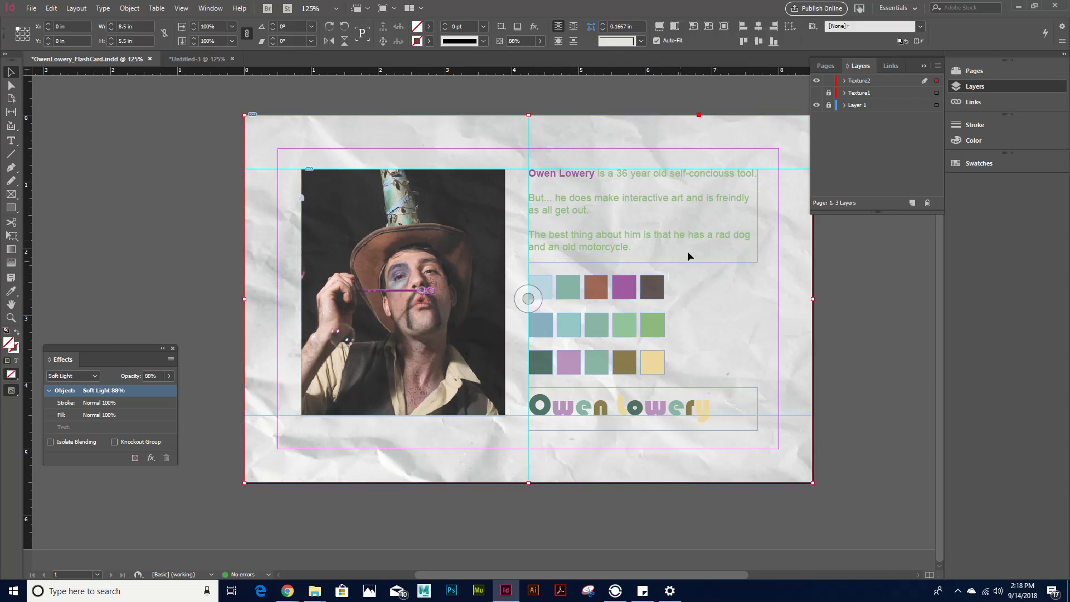
pyautogui.click(72, 376)
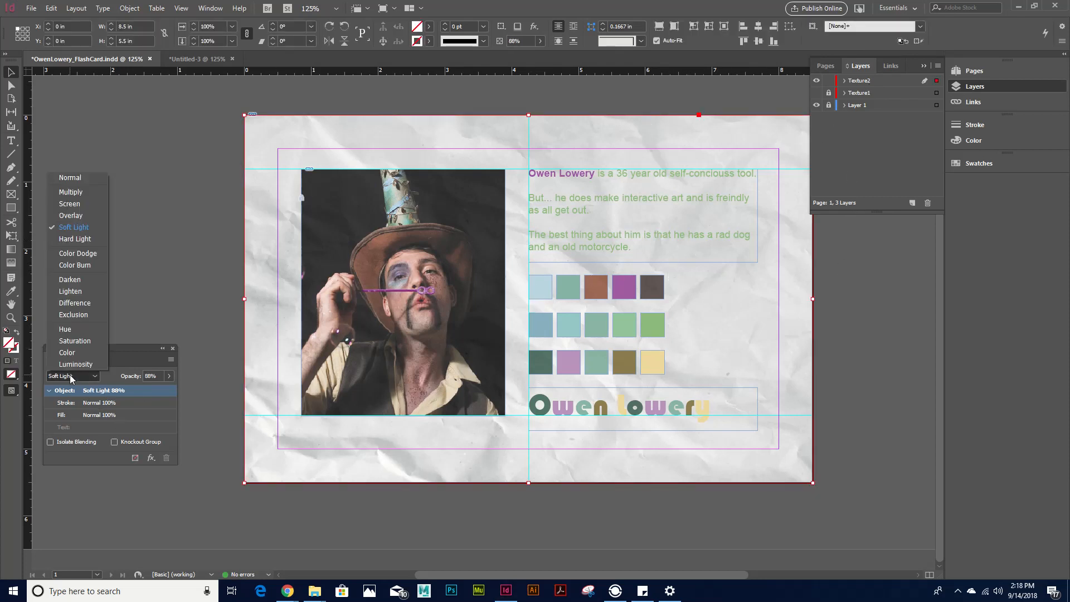
pyautogui.click(84, 239)
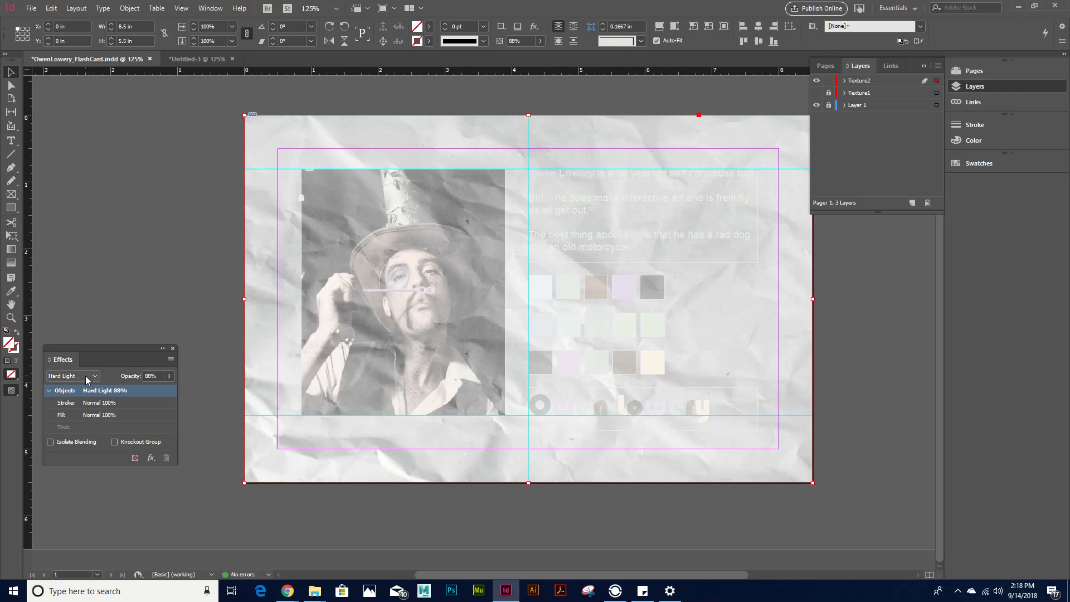
pyautogui.click(85, 376)
pyautogui.click(76, 255)
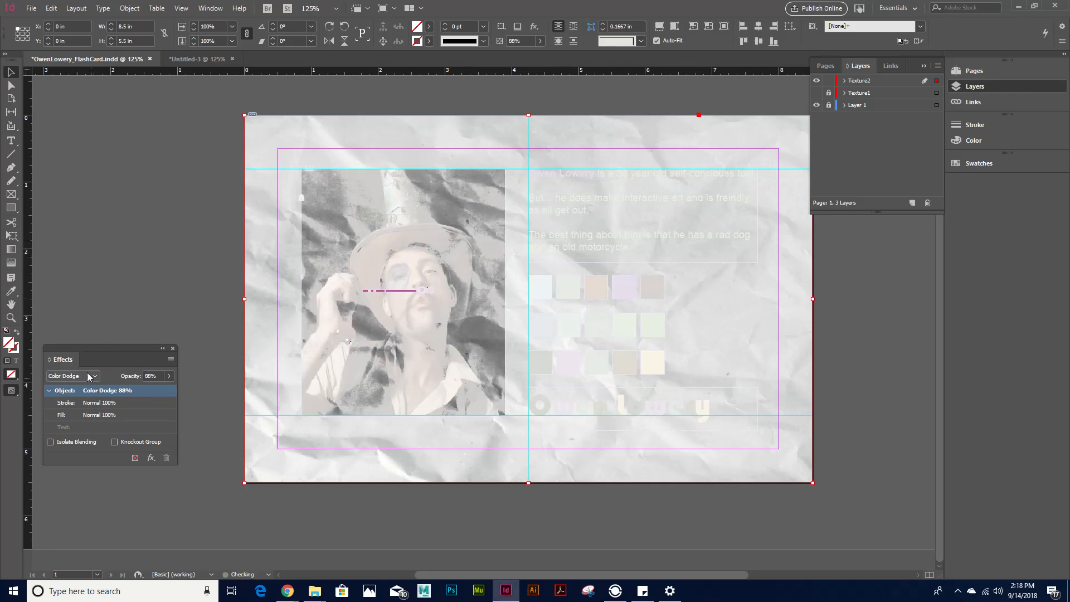
pyautogui.click(89, 377)
pyautogui.click(68, 265)
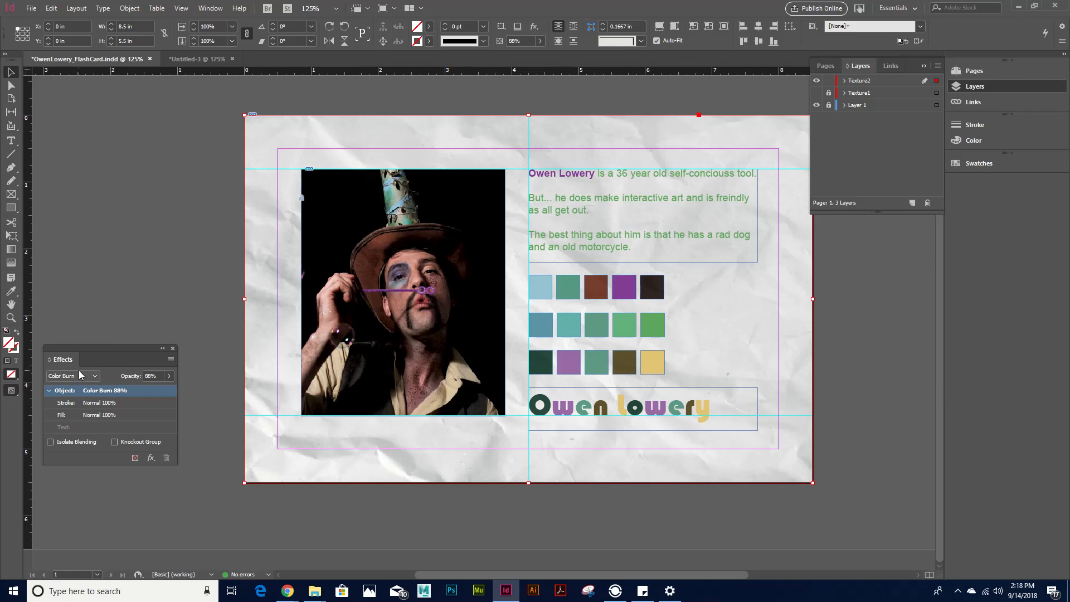
# Step: Try the Darken, Lighten, Difference and Exclusion blending modes on the paper texture
pyautogui.click(78, 375)
pyautogui.click(84, 278)
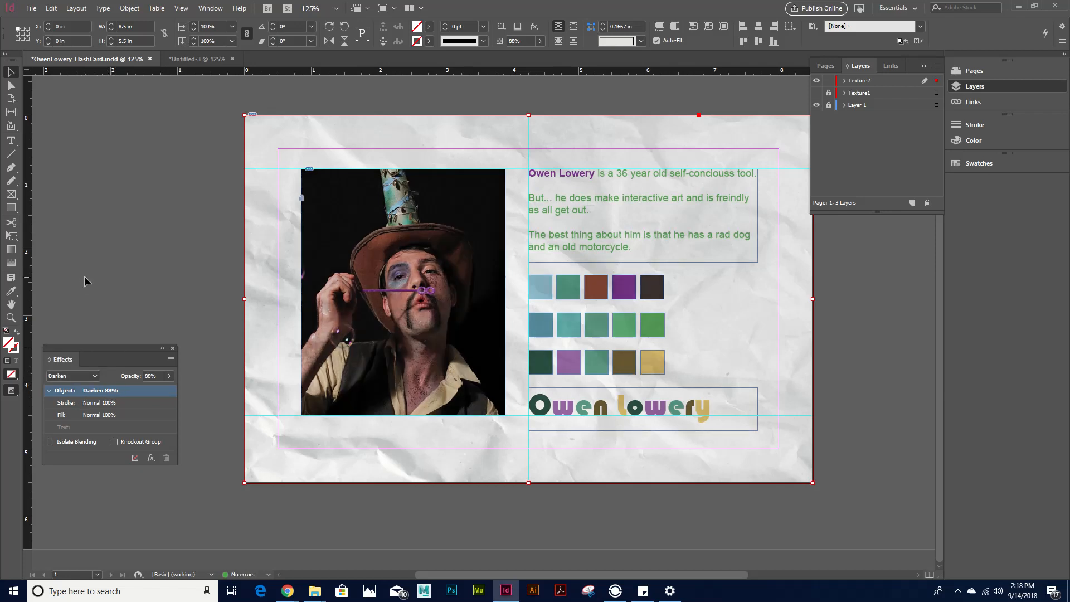
pyautogui.click(73, 375)
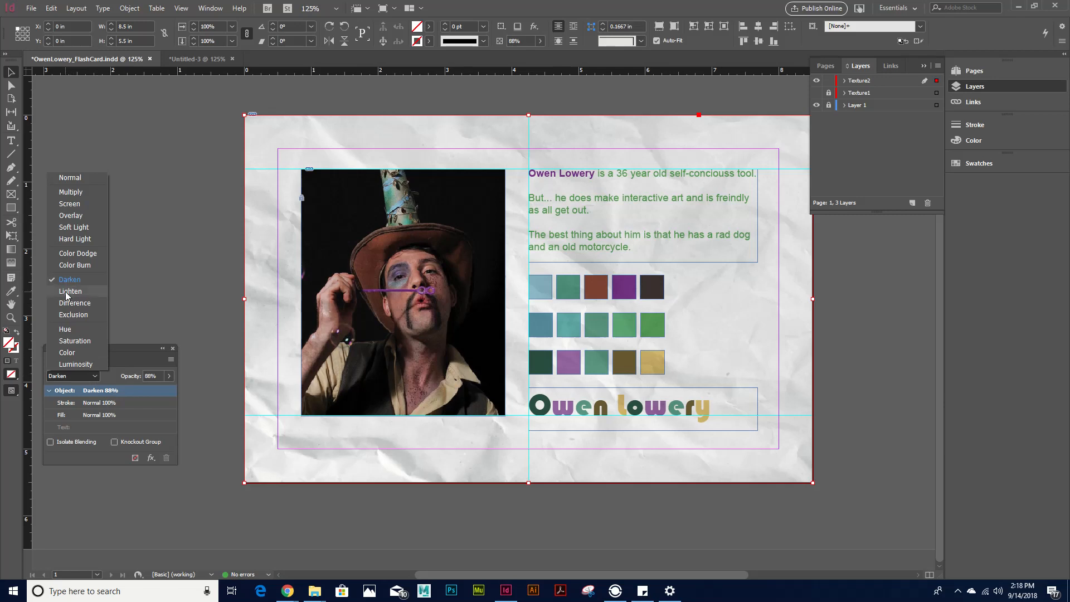
pyautogui.click(66, 293)
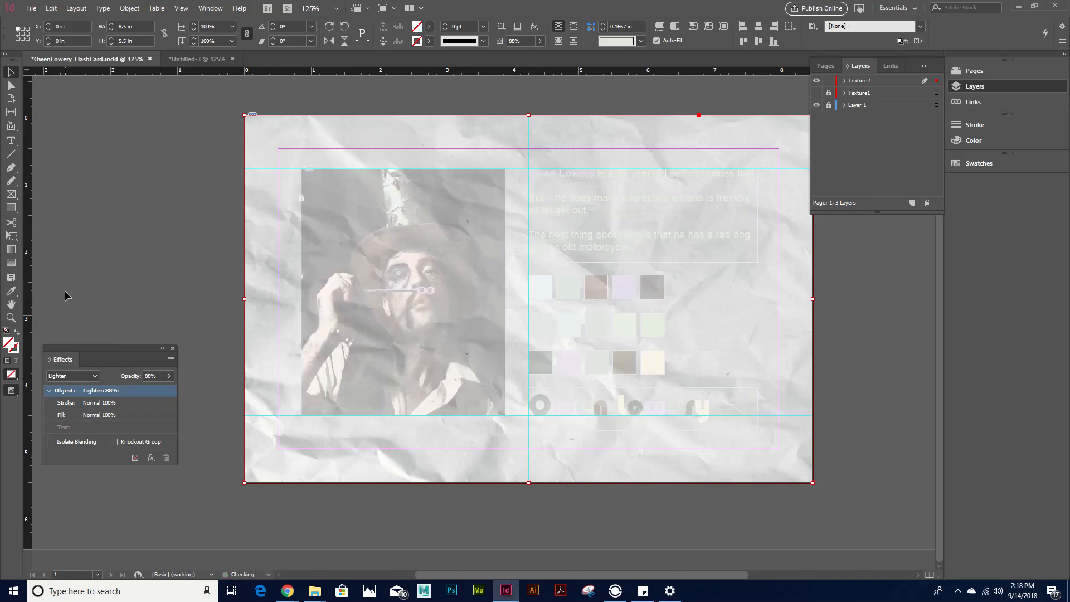
pyautogui.click(89, 376)
pyautogui.click(97, 305)
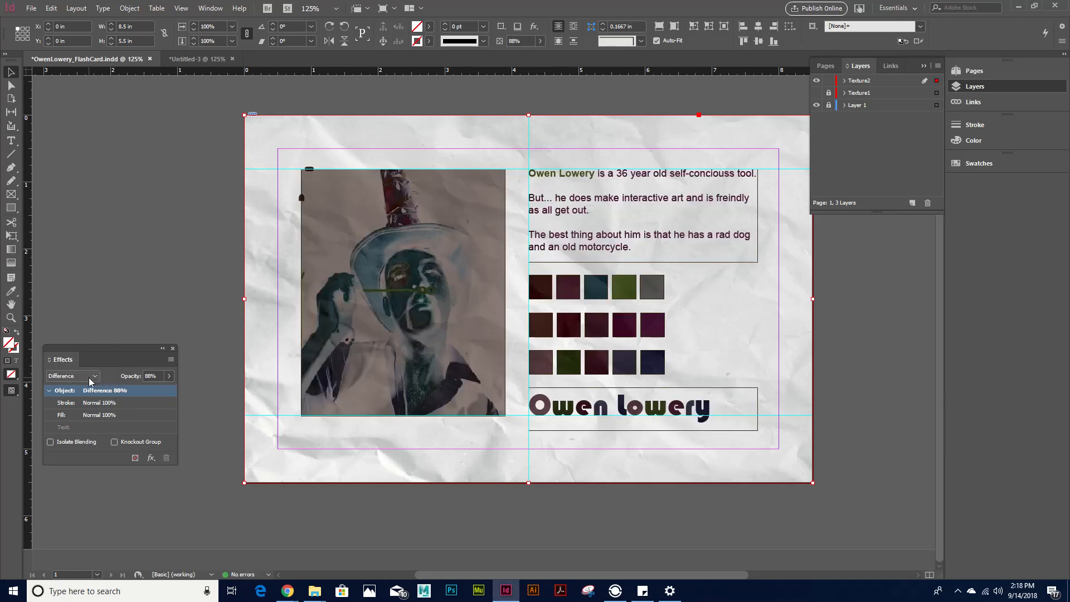
pyautogui.click(88, 376)
pyautogui.click(95, 315)
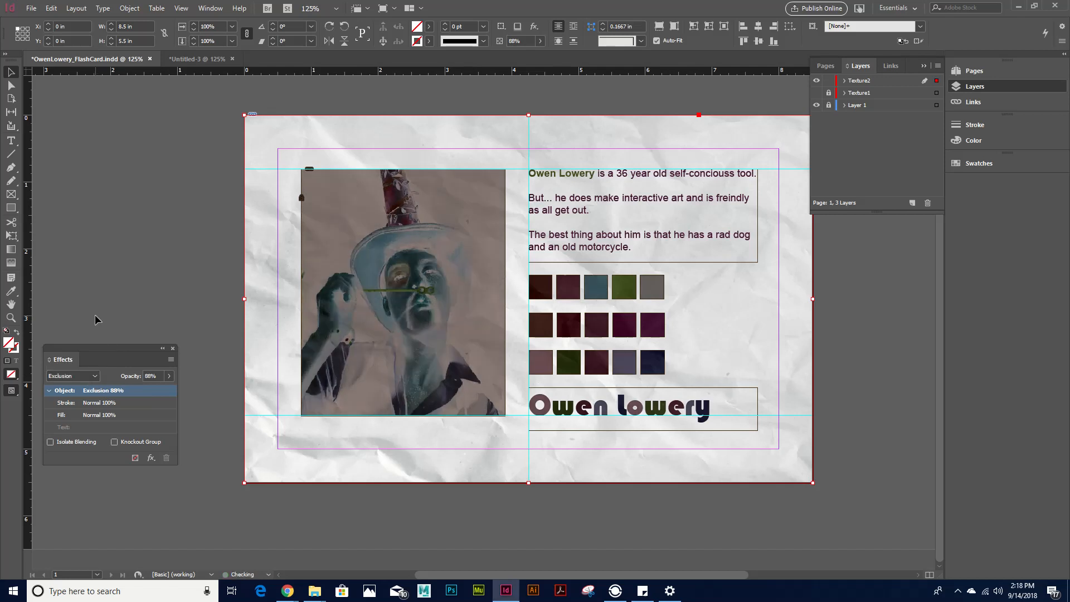
# Step: Compare the Hue, Saturation, Color and Luminosity blending modes on the paper texture
pyautogui.click(93, 377)
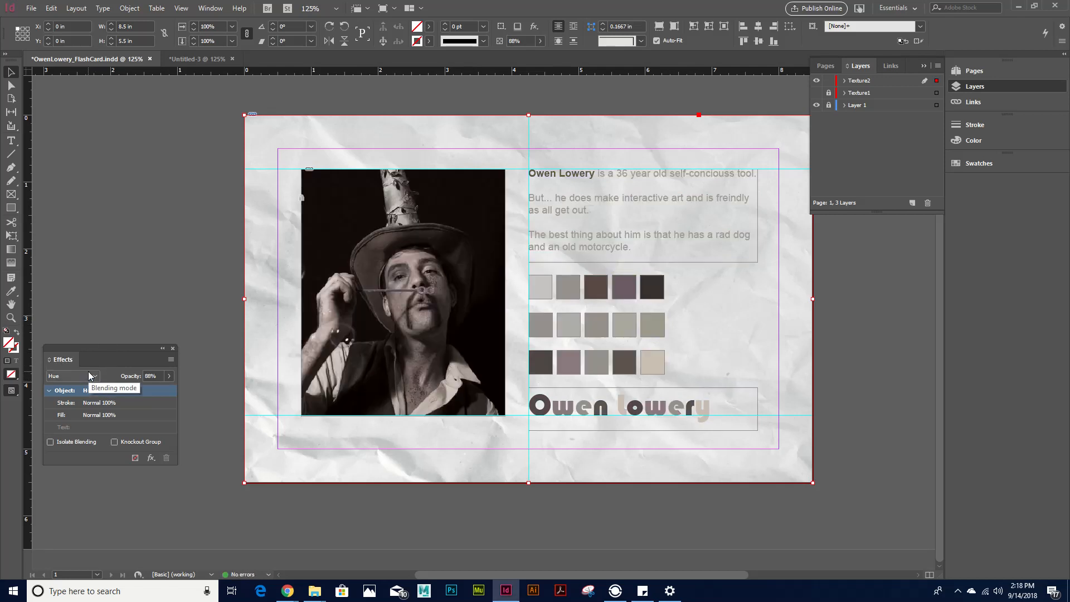
pyautogui.click(90, 375)
pyautogui.click(89, 340)
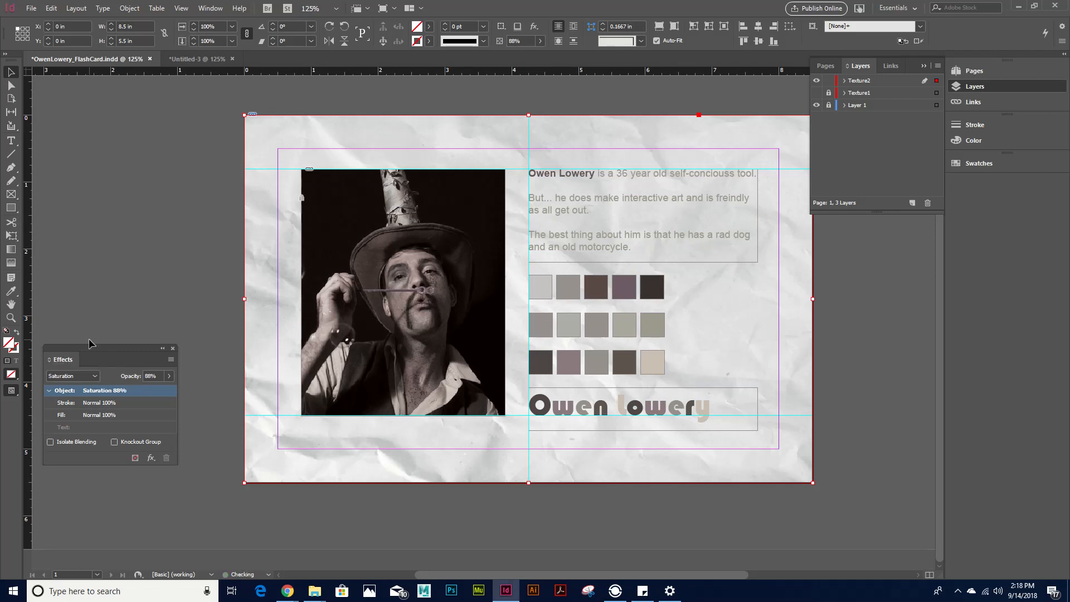
pyautogui.click(84, 371)
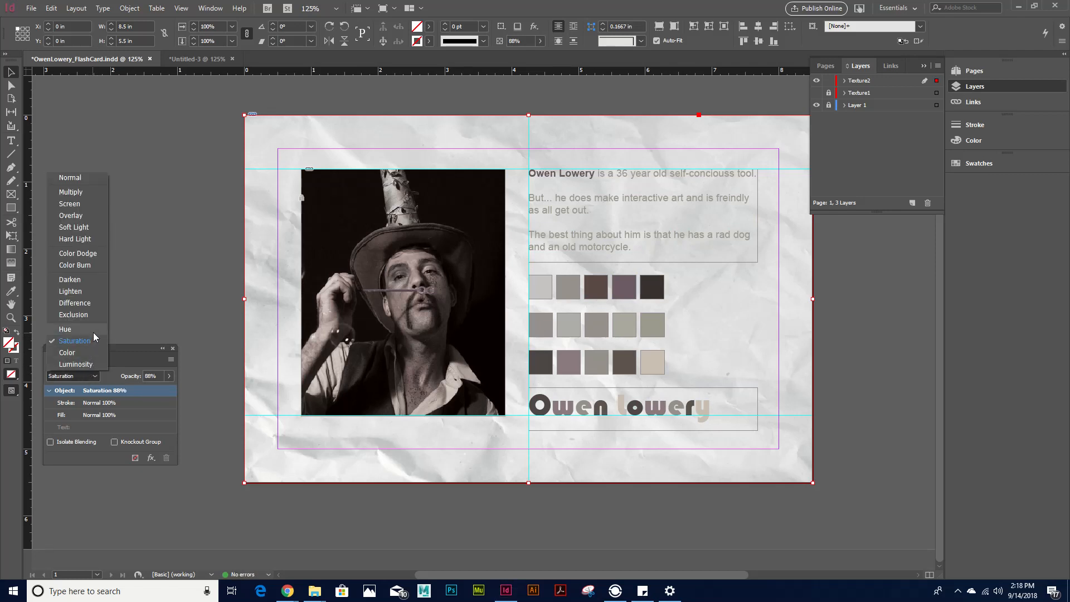
pyautogui.click(92, 330)
pyautogui.click(82, 378)
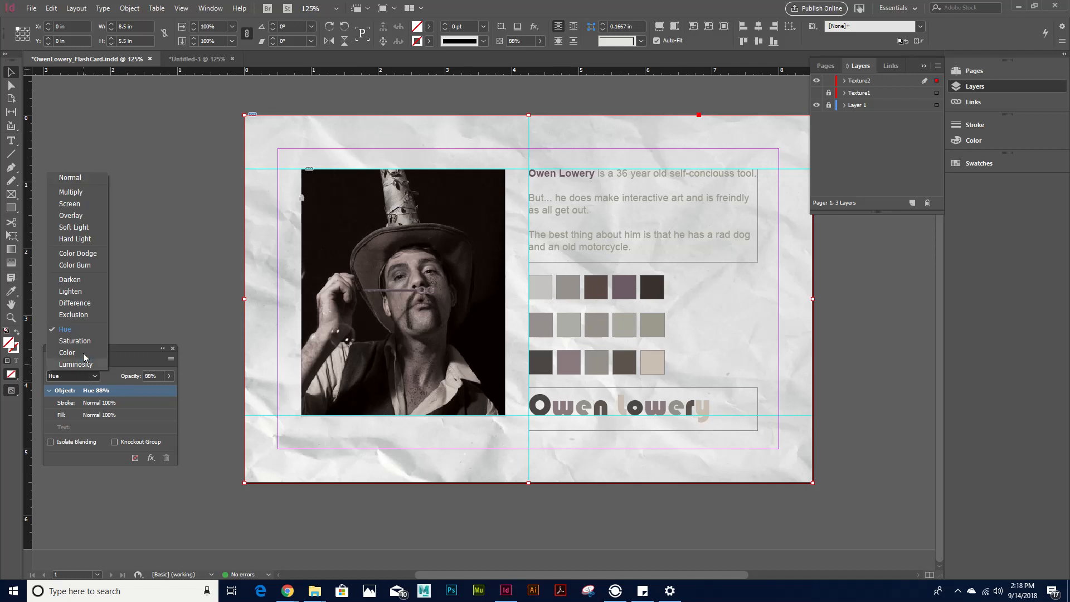
pyautogui.click(84, 341)
pyautogui.click(81, 374)
pyautogui.click(79, 351)
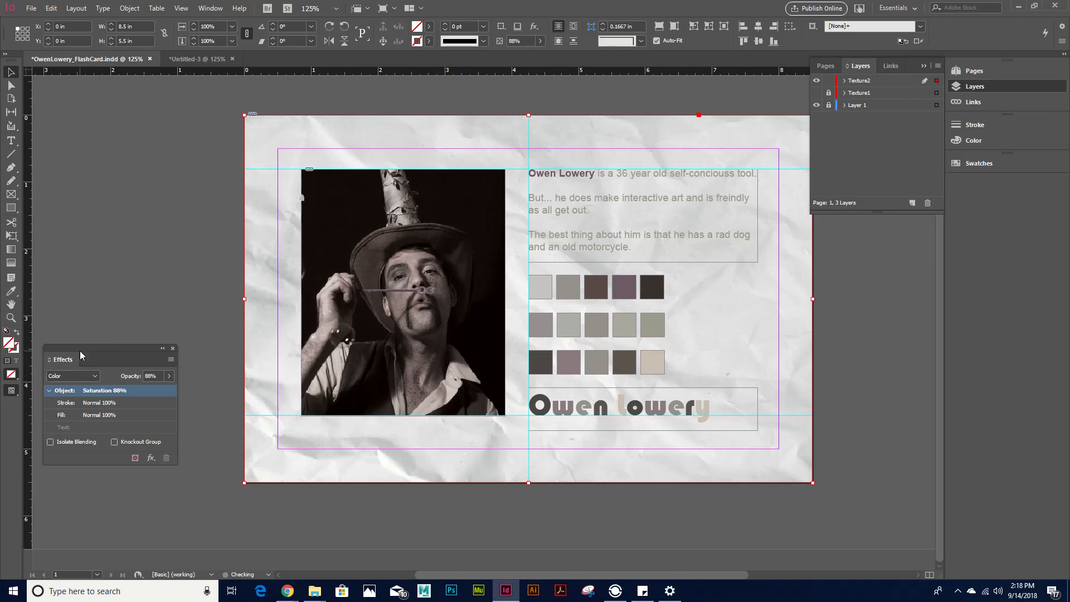
pyautogui.click(77, 375)
pyautogui.click(78, 360)
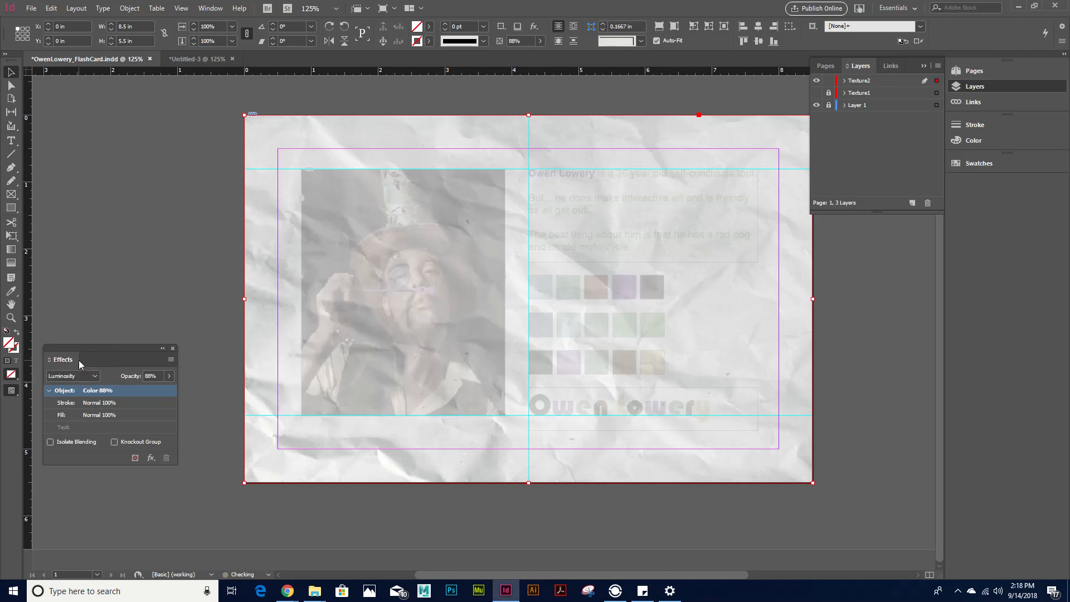
# Step: Set the paper texture's blending mode to Color and raise its opacity to 100%
pyautogui.click(77, 377)
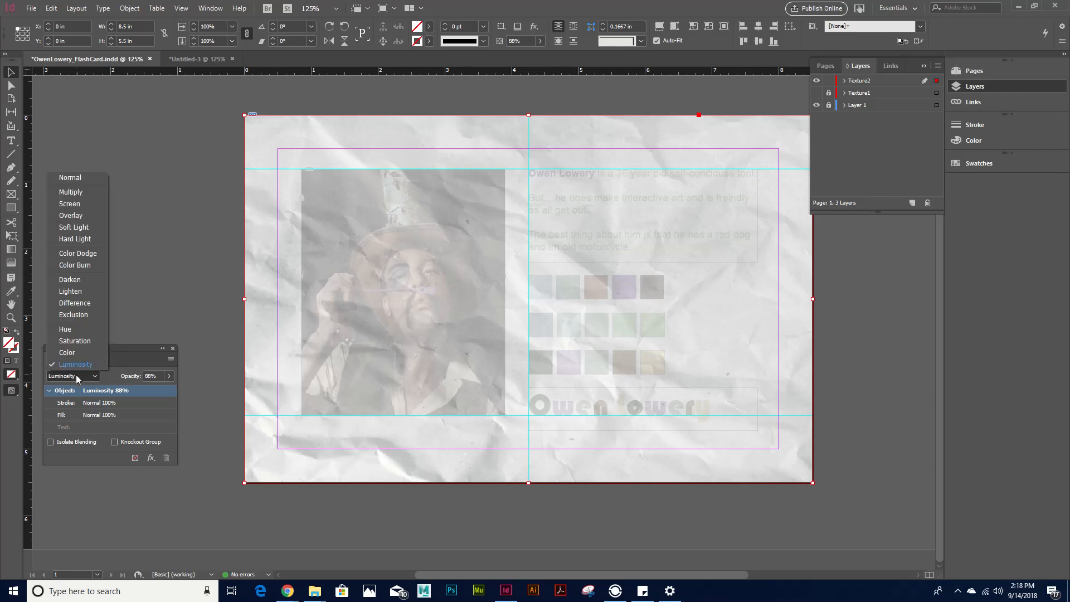
pyautogui.click(67, 352)
pyautogui.click(169, 375)
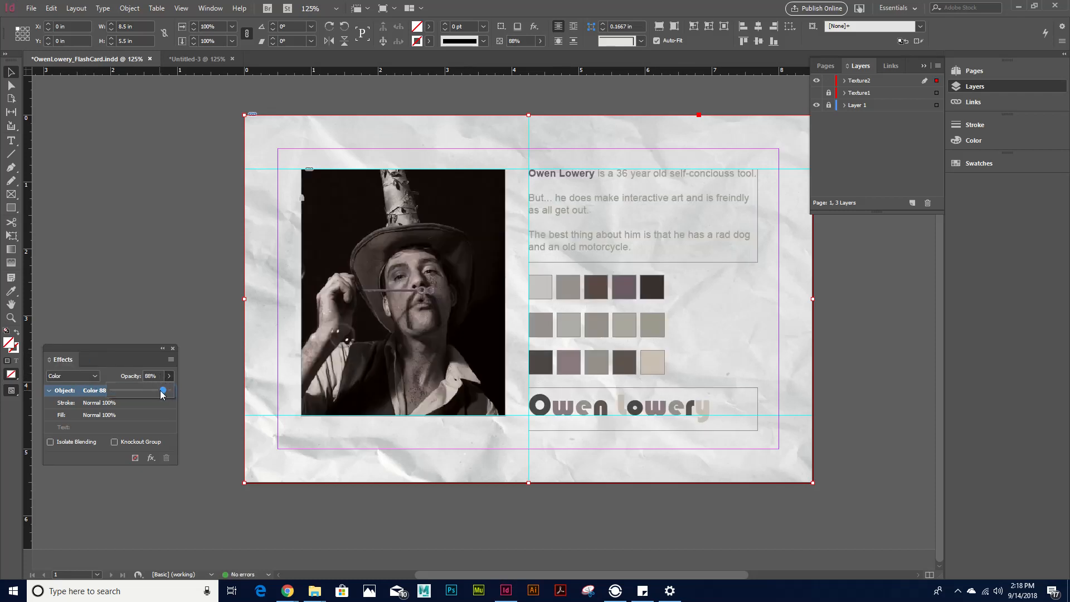
pyautogui.moveTo(160, 394); pyautogui.dragTo(204, 399)
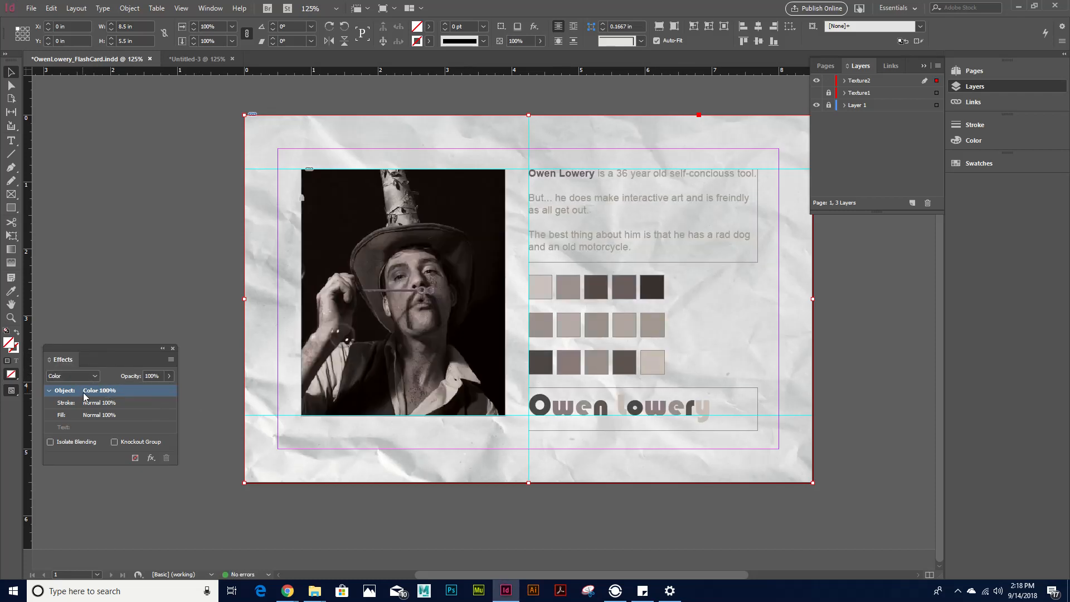
# Step: Try Saturation on the paper texture, settle on the Hue blending mode, and deselect it
pyautogui.click(78, 375)
pyautogui.click(67, 341)
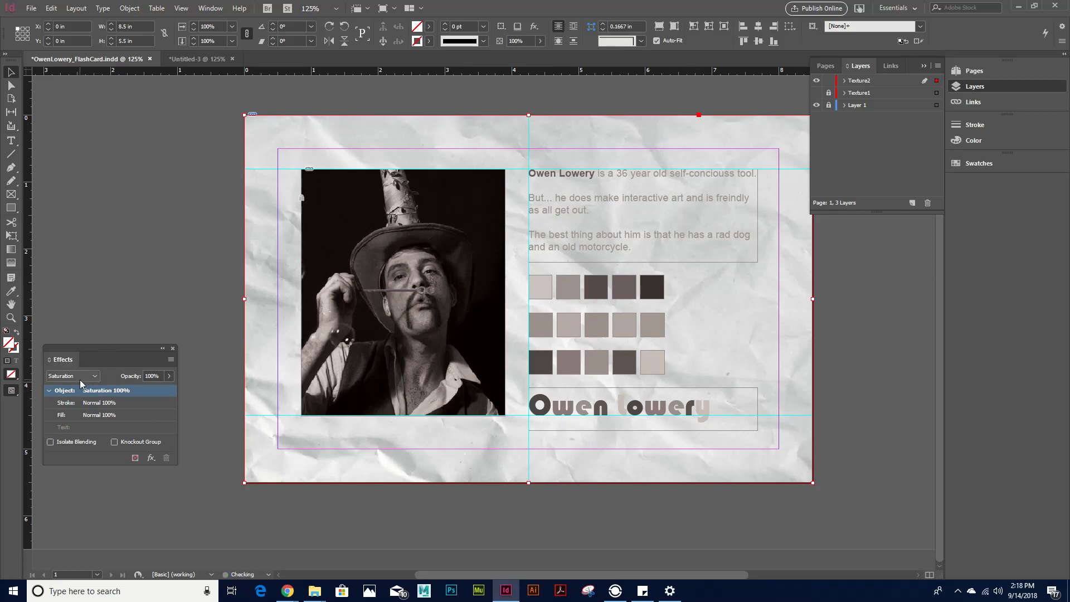
pyautogui.click(81, 377)
pyautogui.click(87, 335)
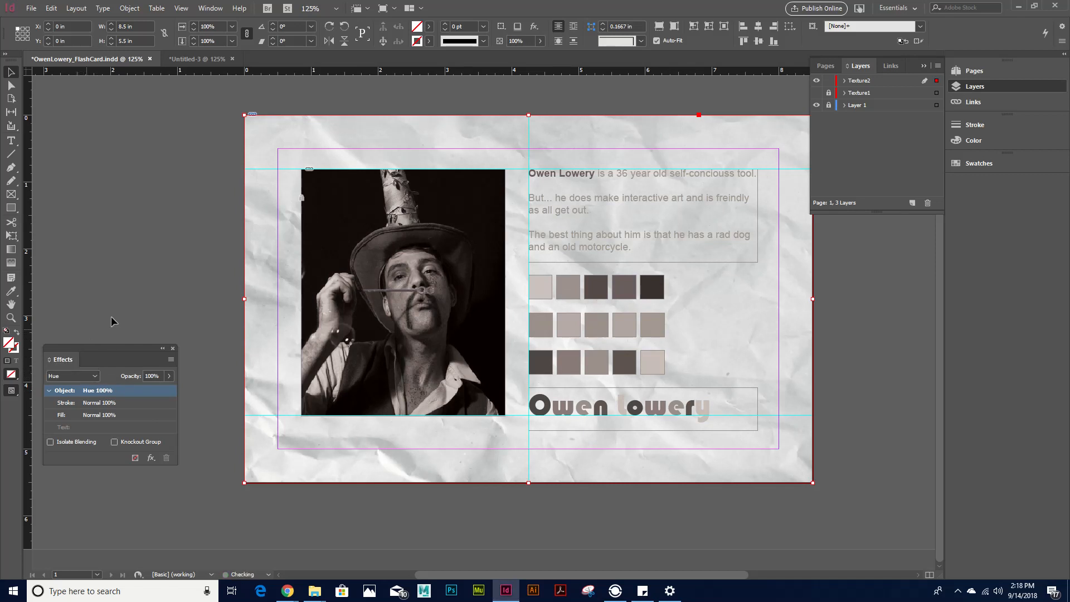
pyautogui.click(112, 322)
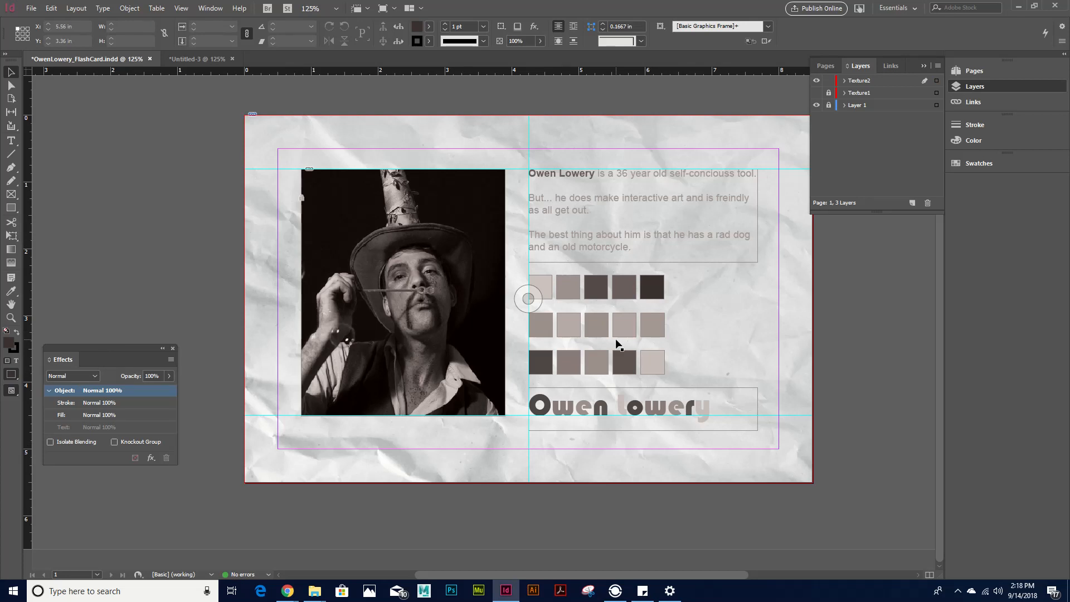
# Step: Try to lower the texture's opacity to 53% without selecting the texture
pyautogui.hotkey('ctrl', '=')
pyautogui.moveTo(681, 178); pyautogui.dragTo(649, 199)
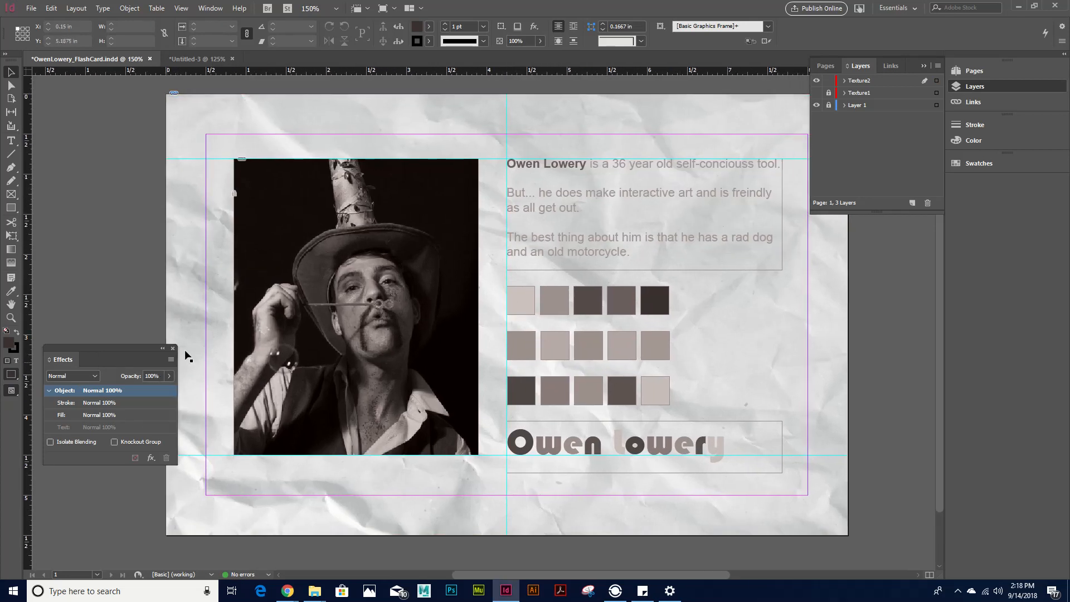
pyautogui.click(169, 376)
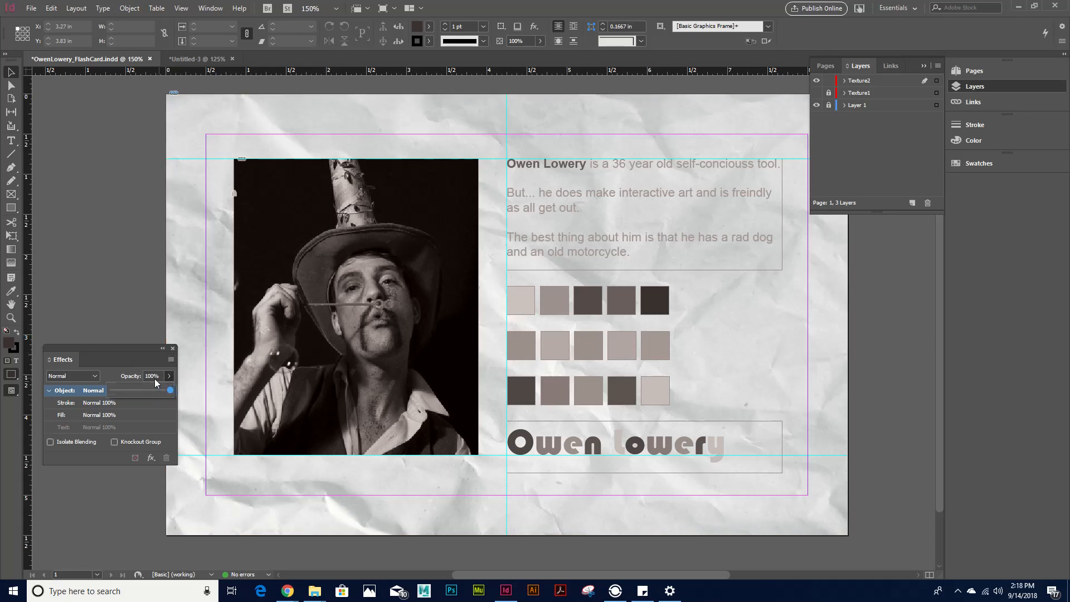
pyautogui.moveTo(170, 390); pyautogui.dragTo(144, 397)
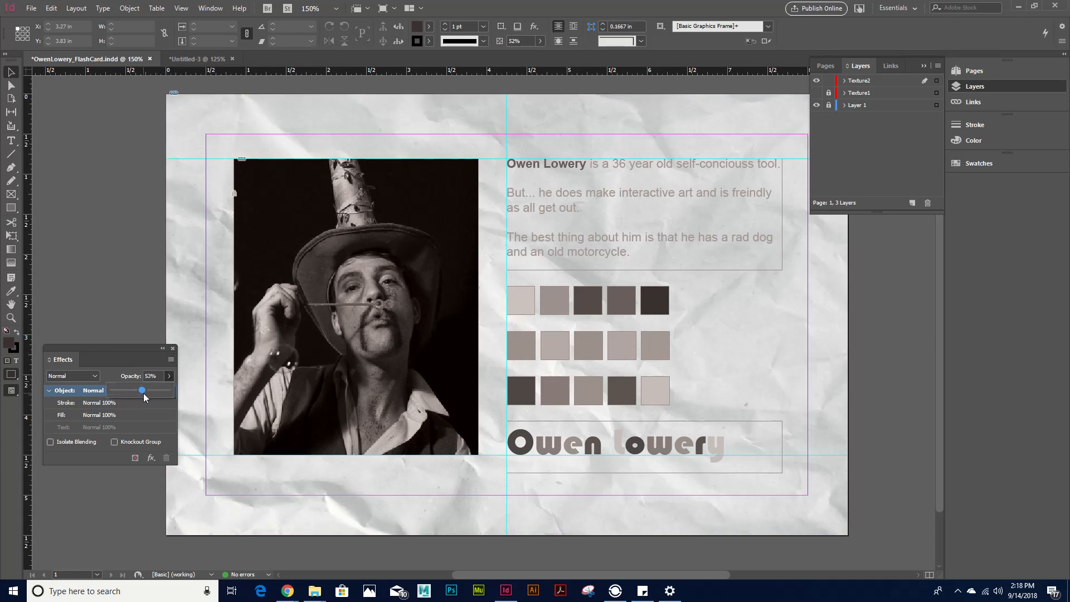
pyautogui.click(157, 431)
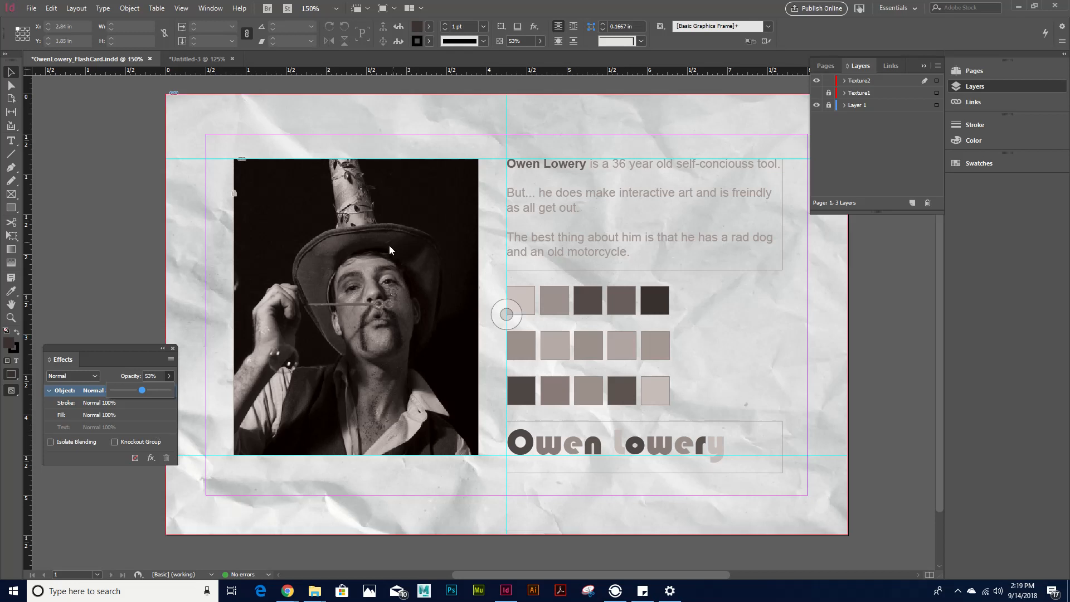
# Step: Select the paper texture on the Texture2 layer, reduce its opacity to 75%, and deselect it
pyautogui.click(276, 126)
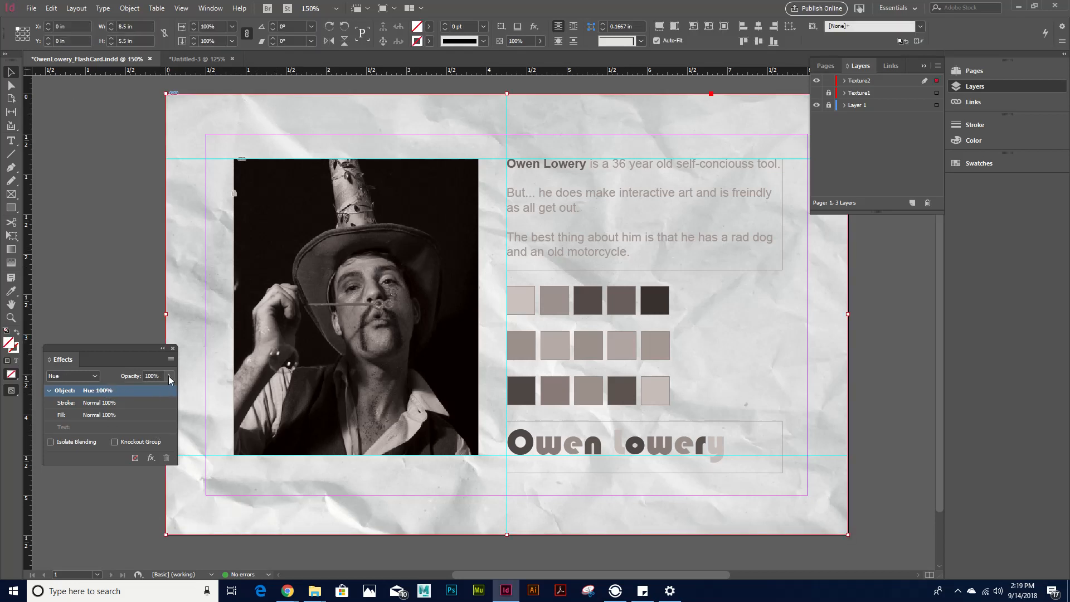
pyautogui.click(170, 379)
pyautogui.moveTo(167, 393); pyautogui.dragTo(154, 390)
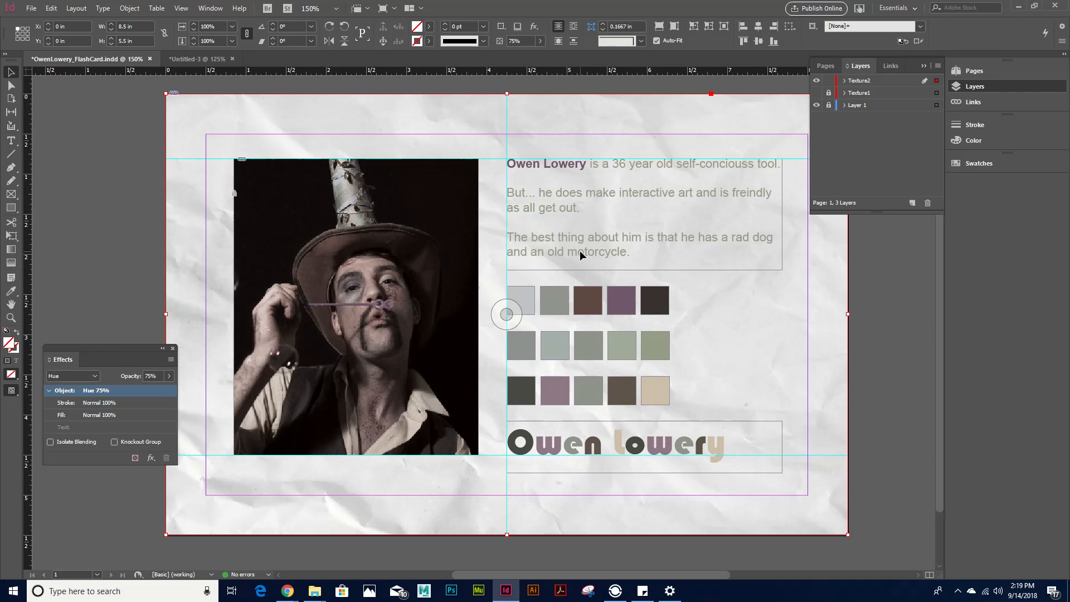
pyautogui.click(140, 210)
pyautogui.hotkey('ctrl', '-')
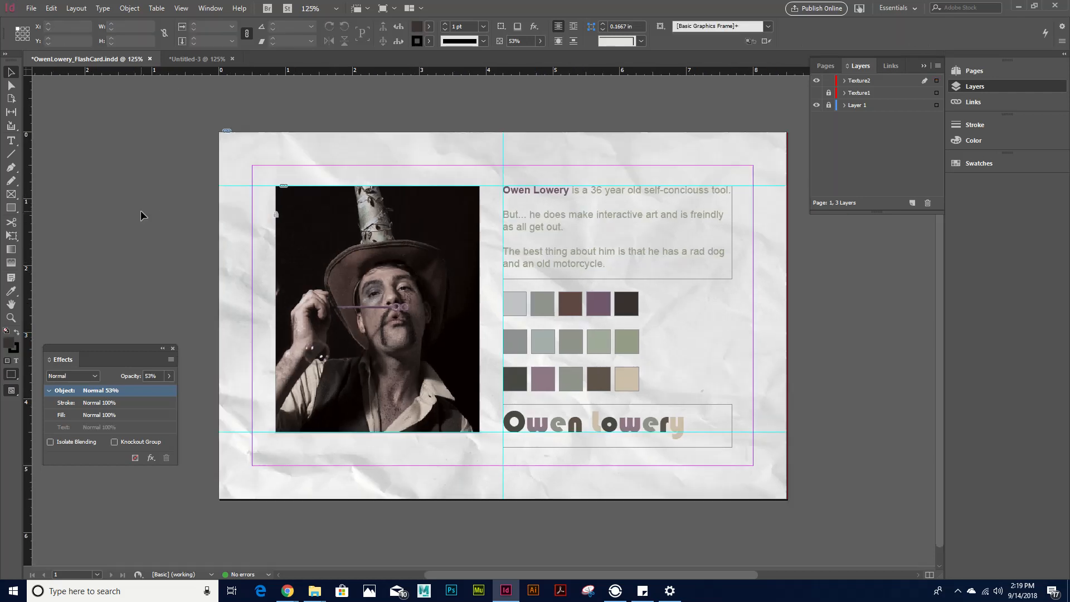
pyautogui.moveTo(141, 211); pyautogui.dragTo(164, 198)
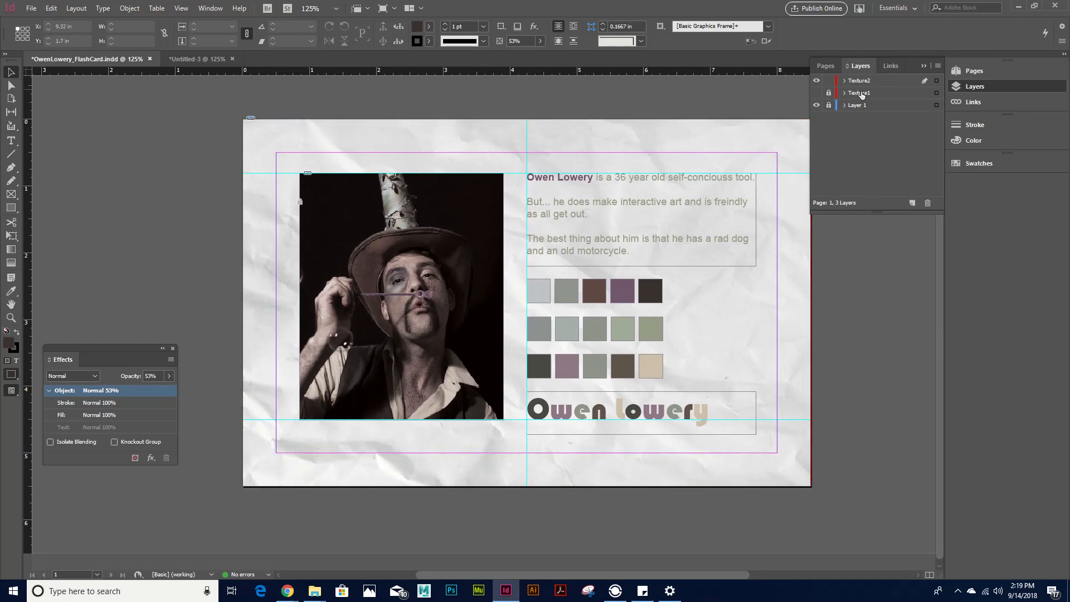
# Step: Compare the Texture1 and Texture2 layers by switching their visibility, leave only Texture2 shown above Layer 1, and save the document
pyautogui.click(816, 82)
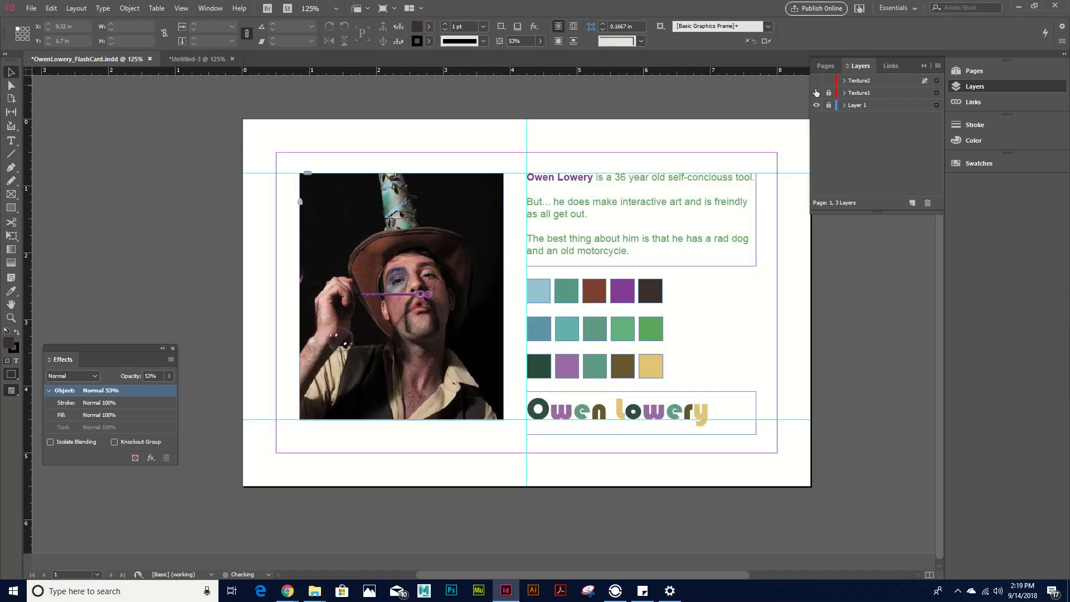
pyautogui.click(816, 94)
pyautogui.click(816, 93)
pyautogui.click(816, 81)
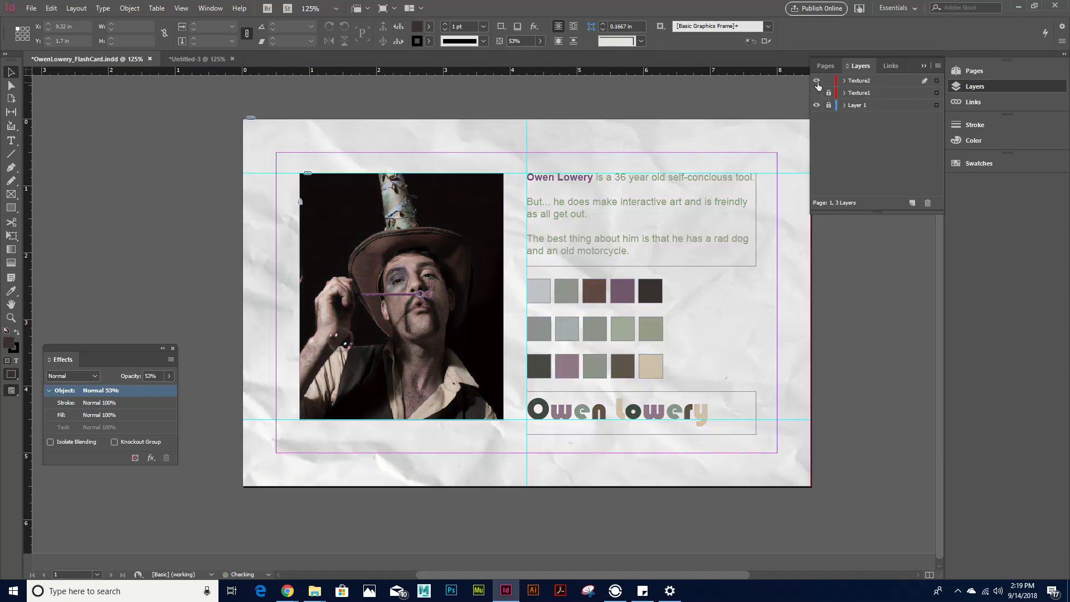
pyautogui.click(816, 82)
pyautogui.click(816, 93)
pyautogui.click(816, 93)
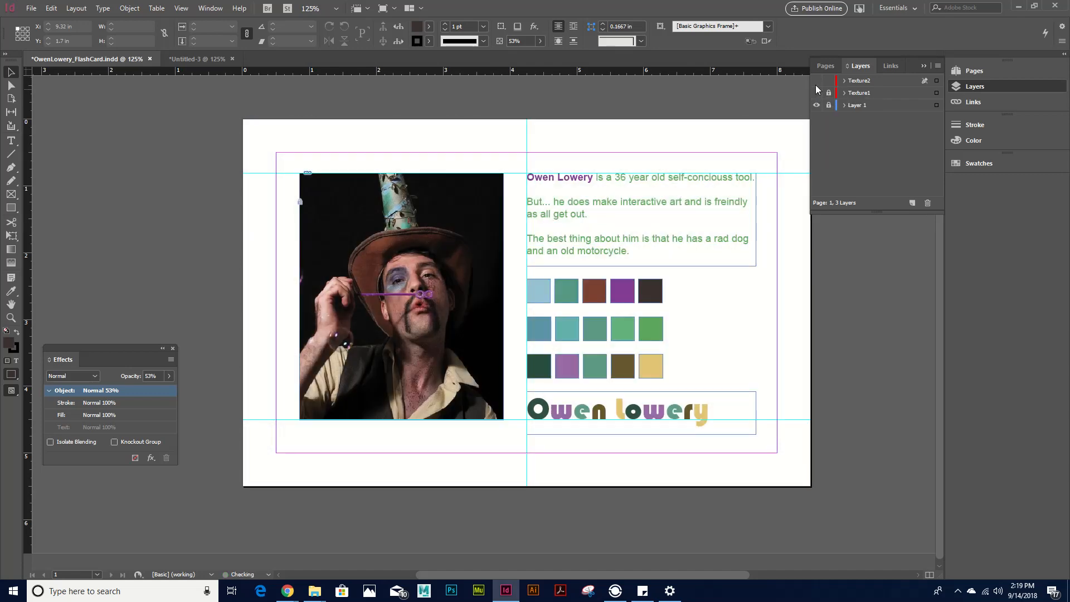
pyautogui.click(817, 81)
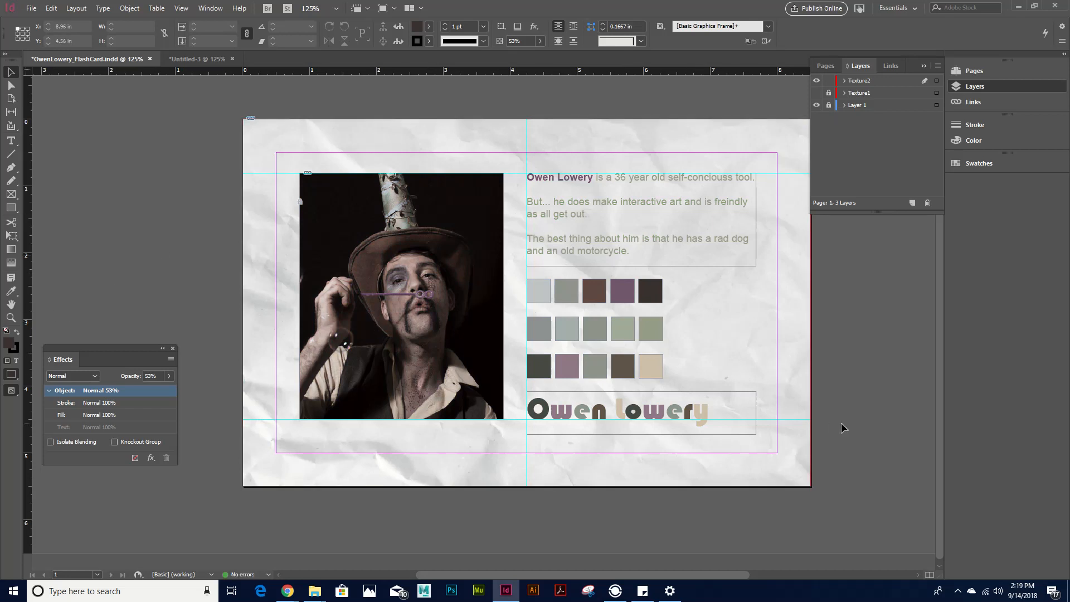
pyautogui.hotkey('ctrl', 's')
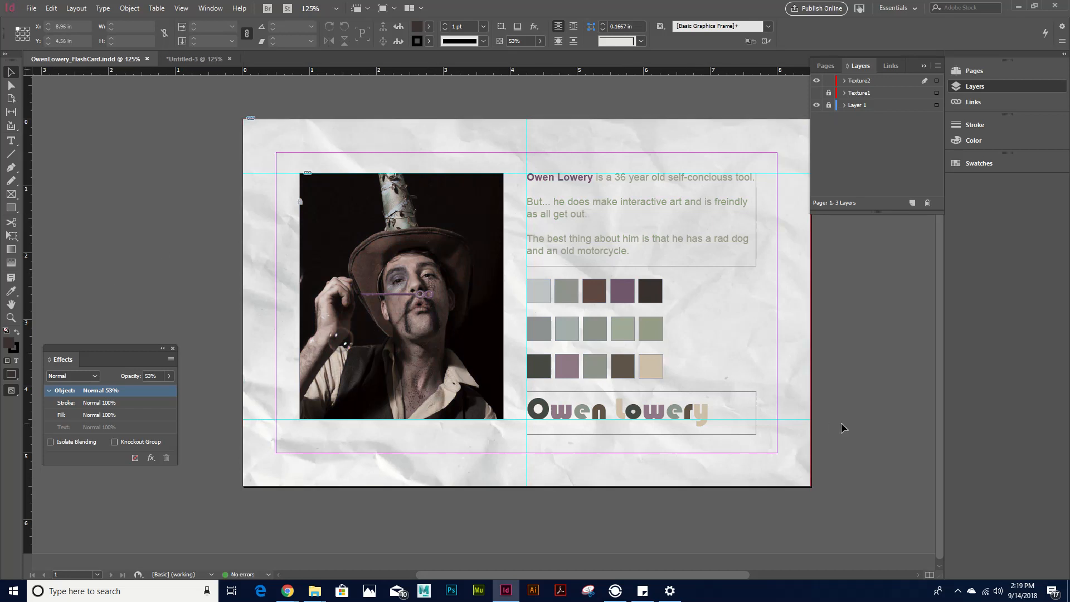